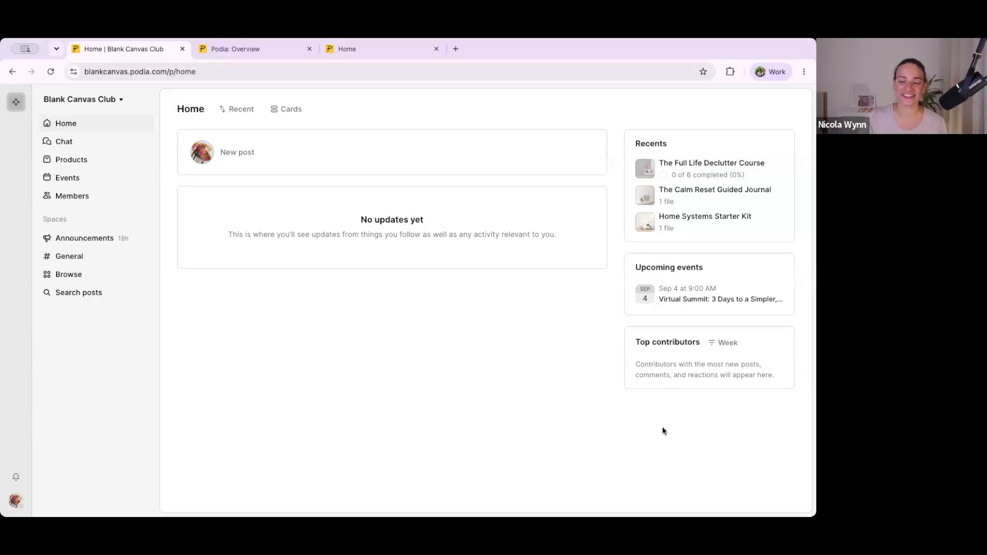
Step: View the time-period options for the top contributors on the community home page
left_click(726, 342)
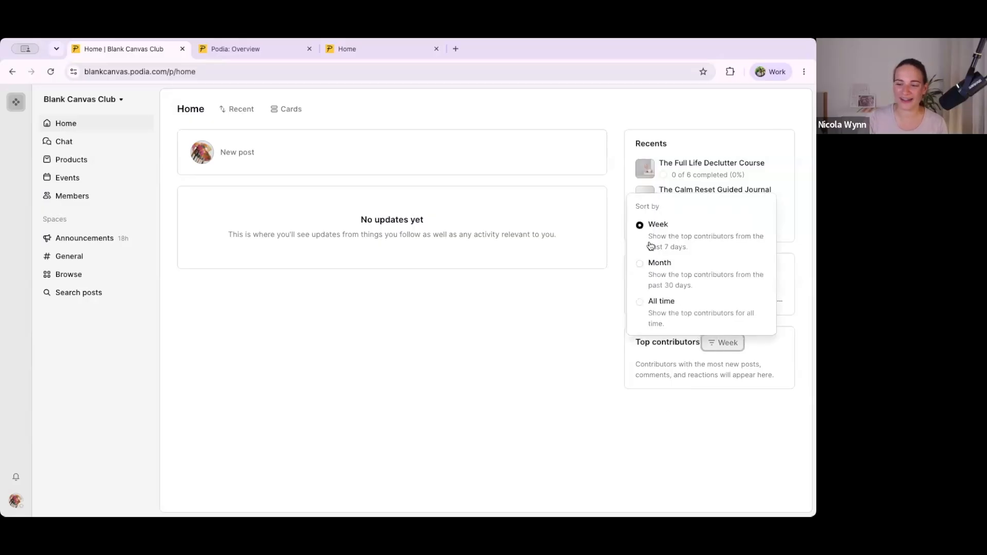
left_click(676, 370)
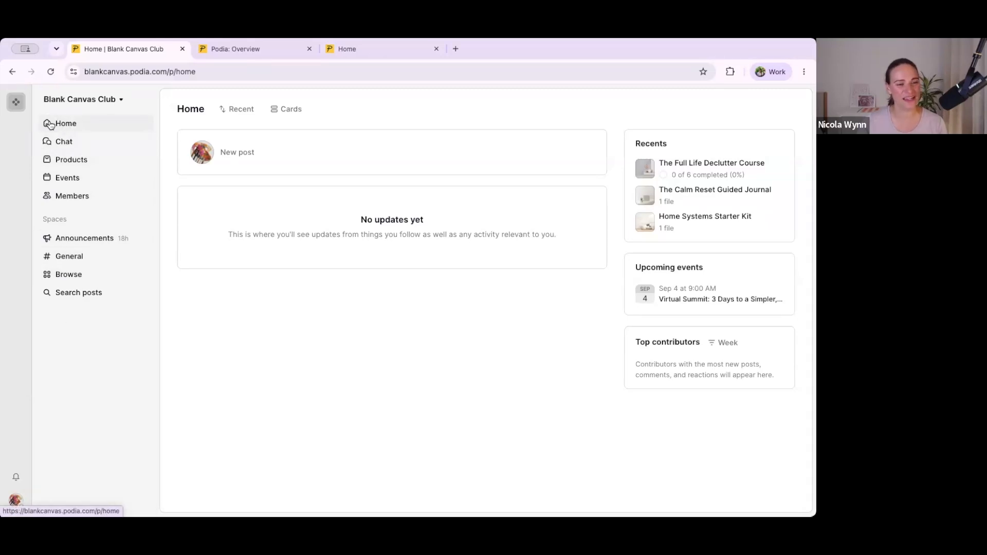
Step: Open the community chats and review the content types that can be inserted in a message, leaving the message box empty
left_click(57, 149)
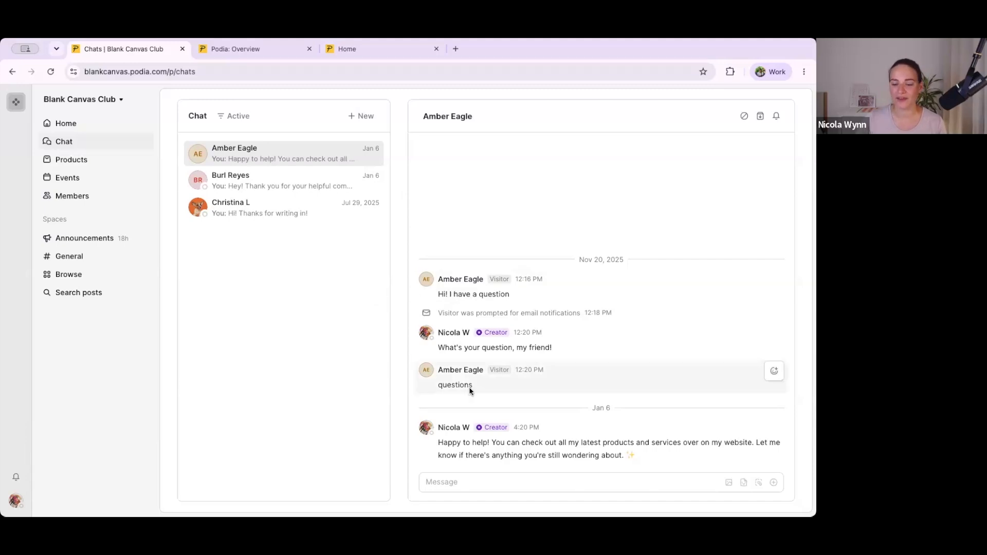
left_click(443, 480)
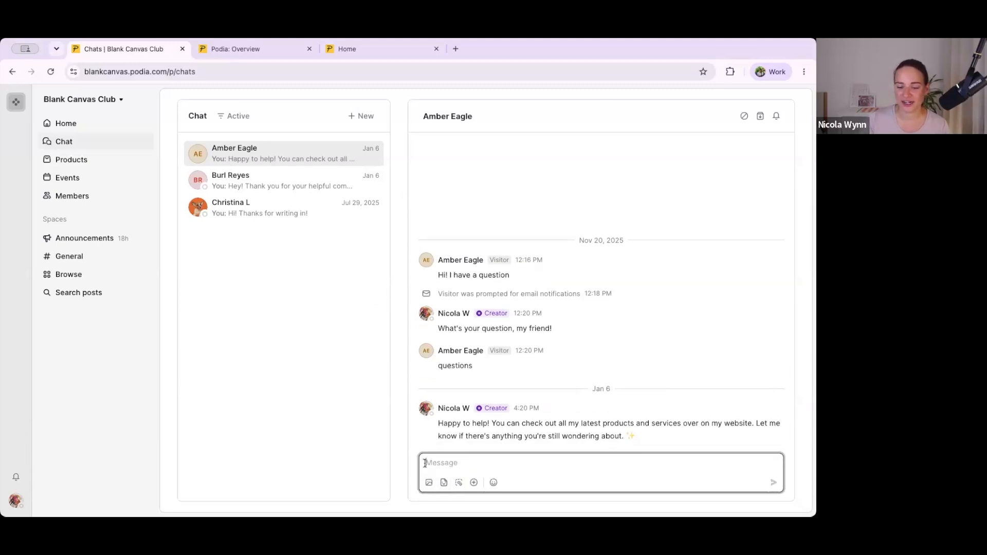
type("/")
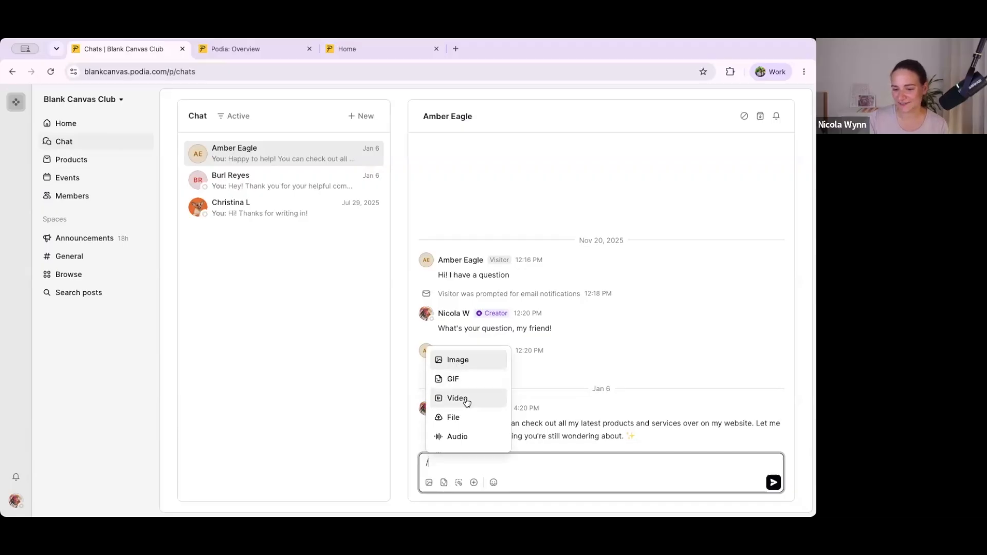
scroll(467, 403, "down", 1)
scroll(467, 402, "down", 3)
scroll(467, 402, "up", 2)
scroll(466, 401, "up", 2)
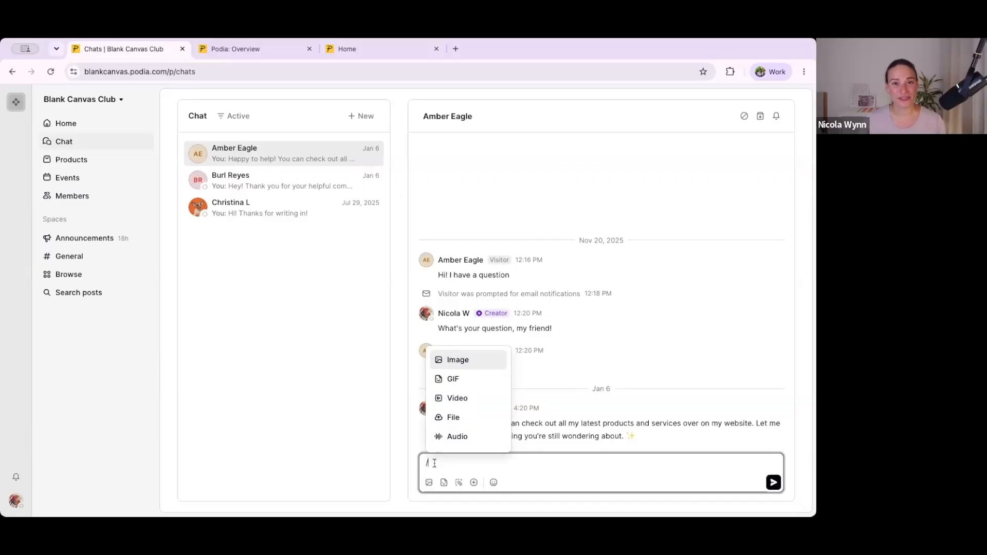
key("BackSpace")
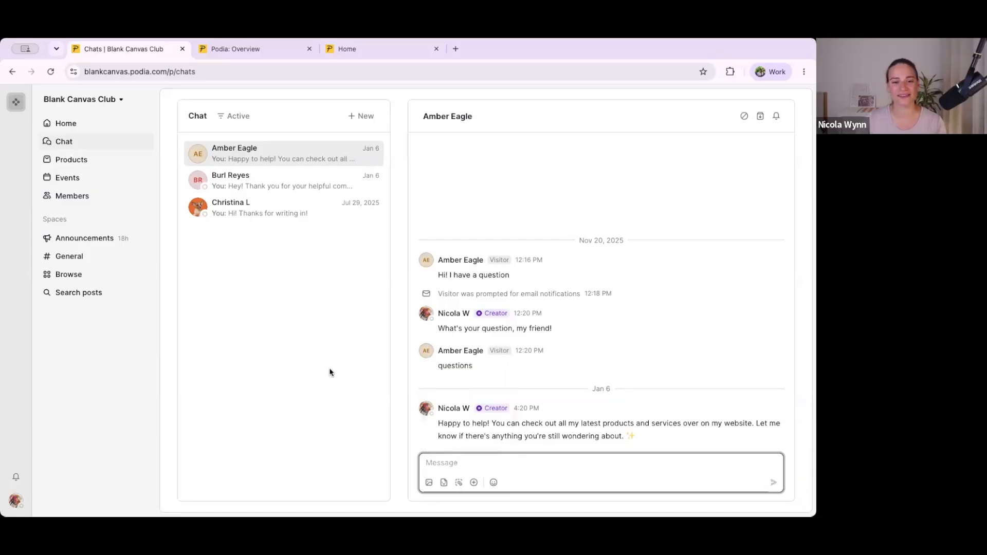
Step: Open the community's products, preview them in list layout with the filter options, and return to grid layout
left_click(70, 163)
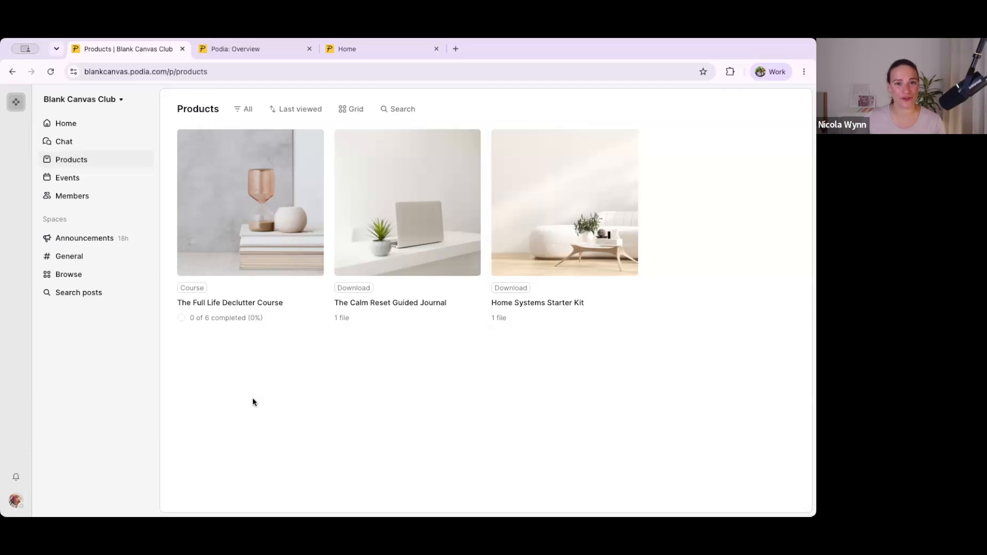
left_click(352, 109)
left_click(350, 168)
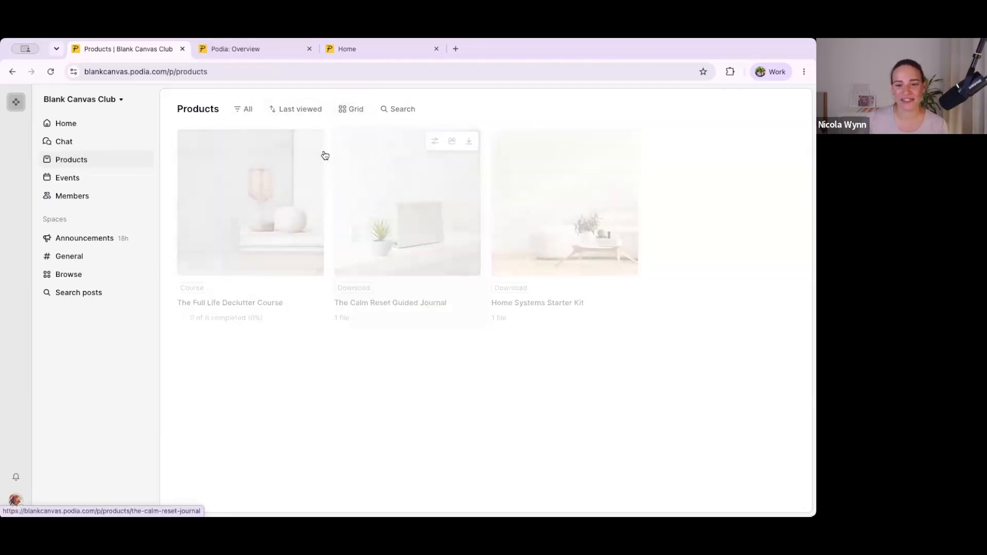
left_click(243, 110)
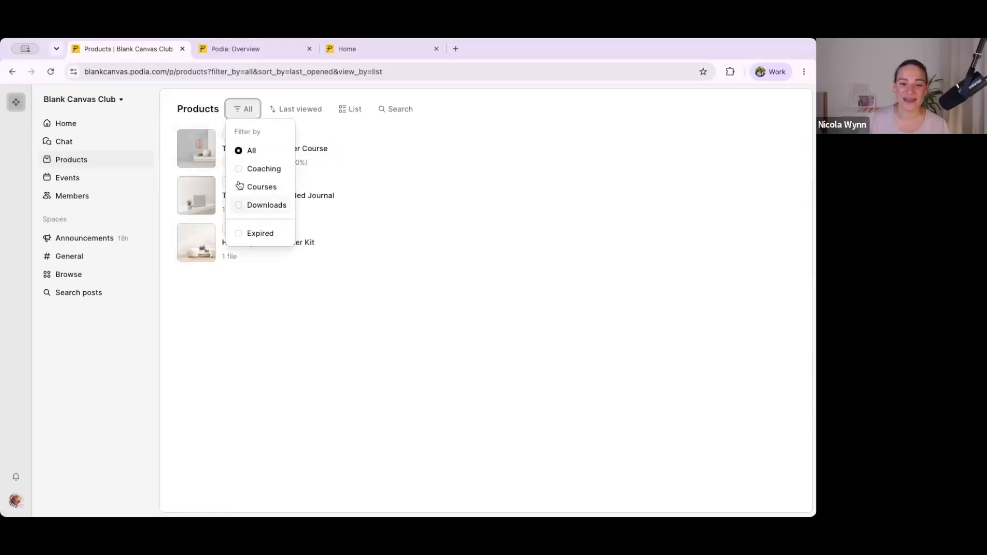
left_click(349, 111)
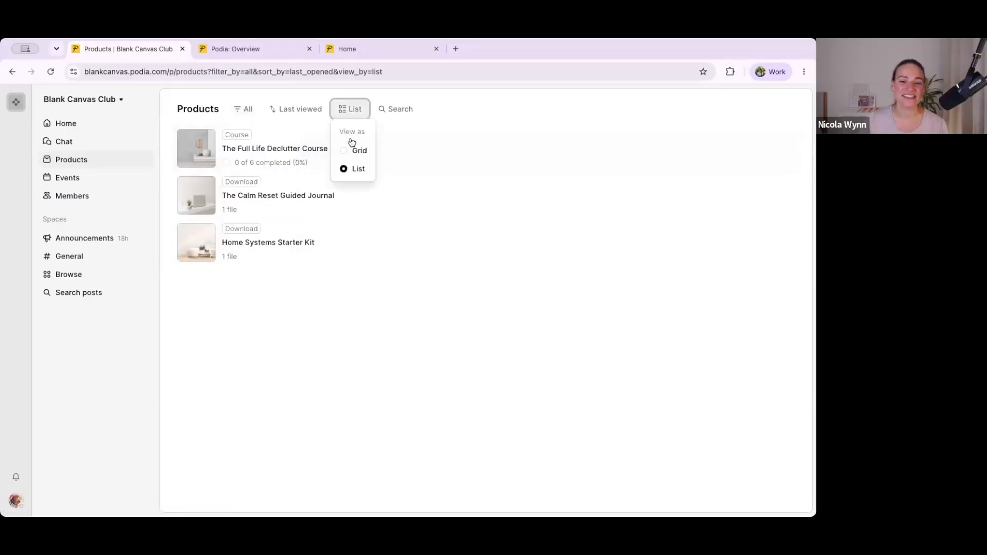
left_click(357, 150)
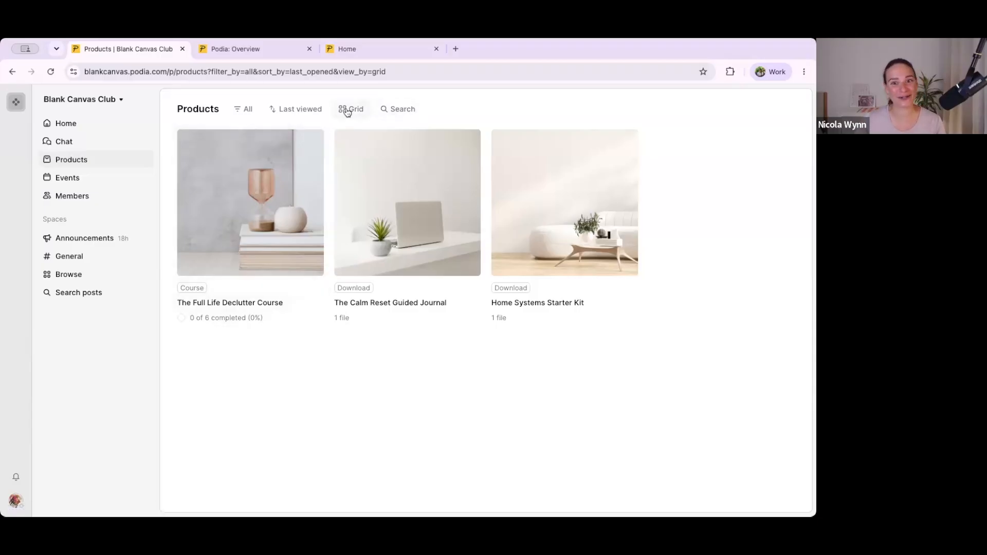
Step: Start The Full Life Declutter Course and look through Lesson 1: Why Less Feels More
left_click(263, 184)
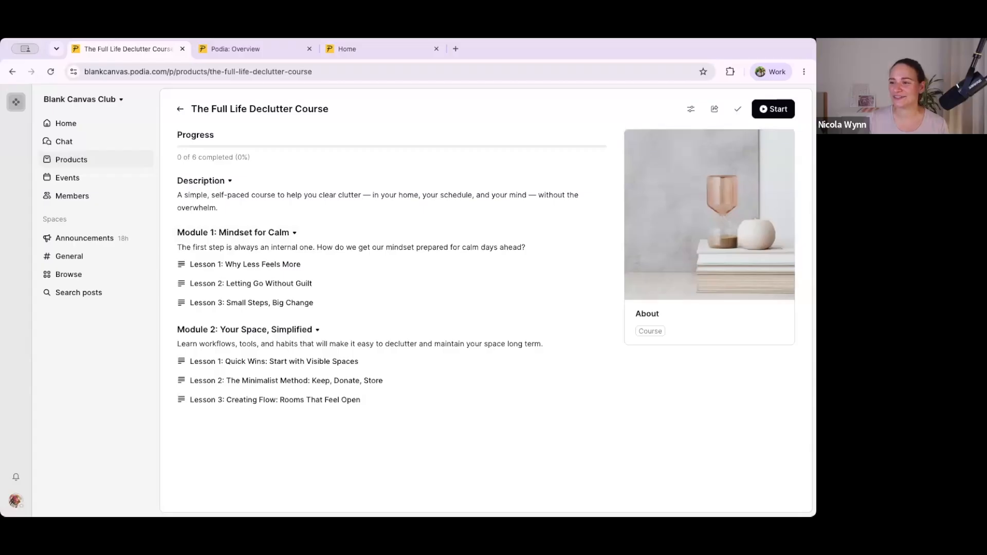
left_click(766, 110)
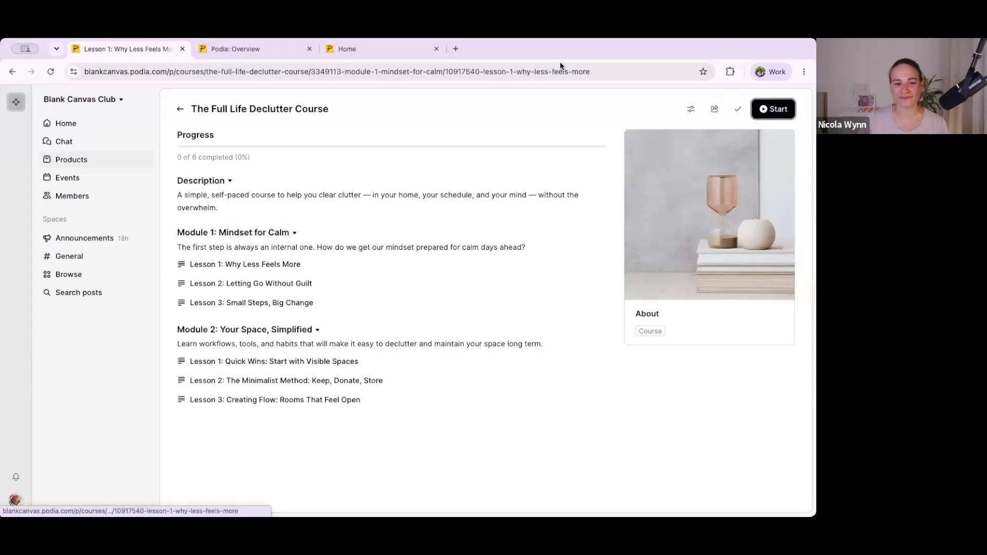
scroll(312, 245, "down", 8)
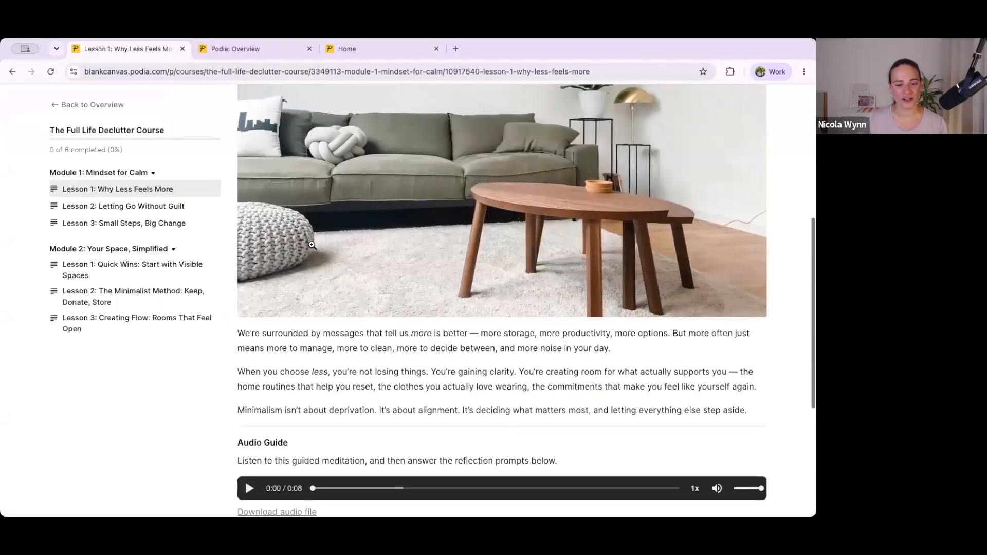
scroll(293, 316, "down", 2)
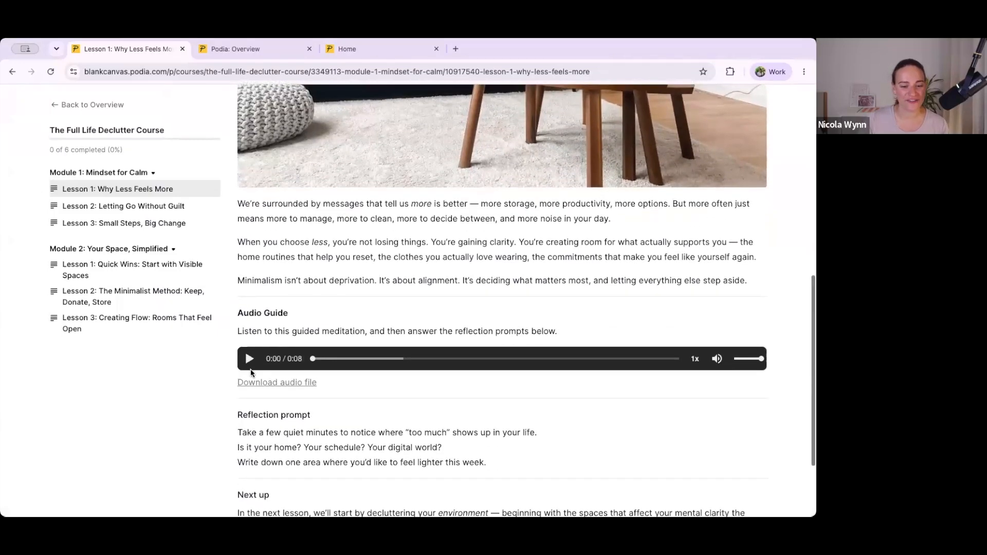
scroll(258, 371, "up", 3)
scroll(258, 371, "down", 5)
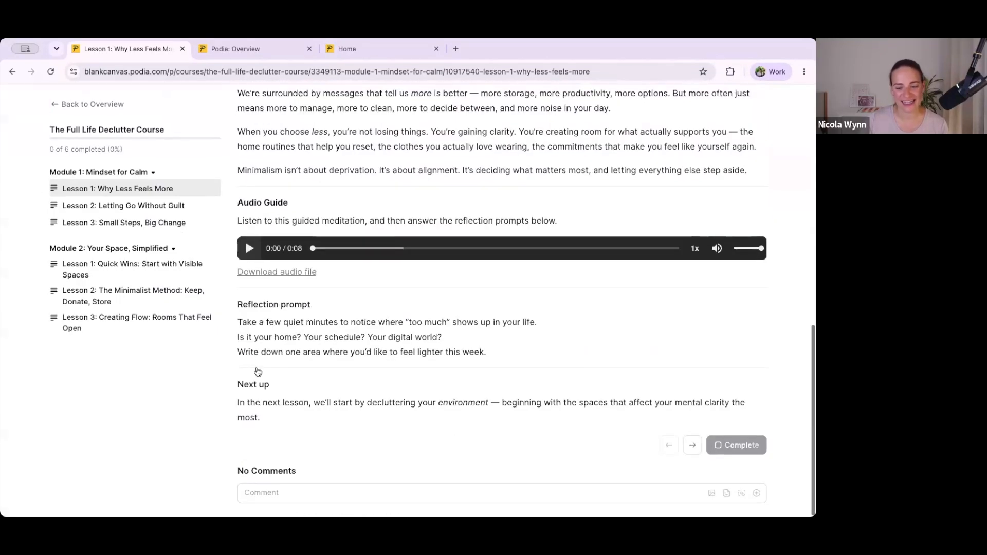
Step: Check which content types can be inserted in a lesson comment, and return to the course overview without posting
left_click(264, 493)
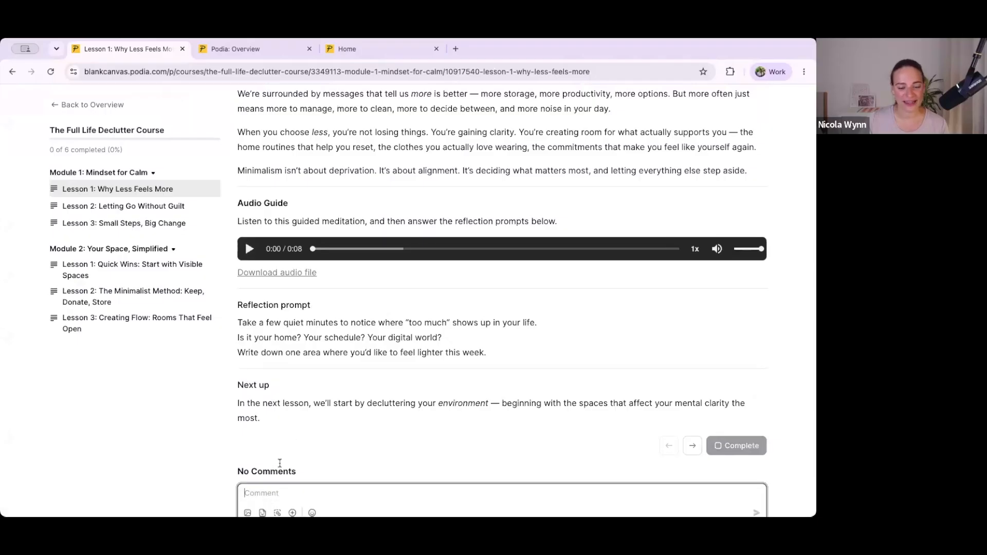
scroll(290, 438, "down", 1)
type("/")
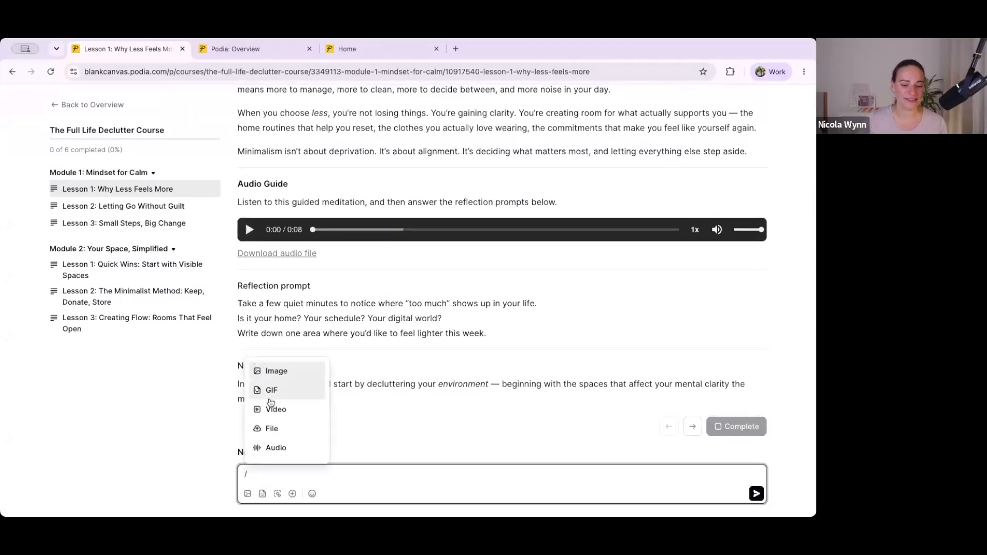
scroll(268, 413, "down", 1)
scroll(267, 412, "down", 4)
scroll(268, 407, "up", 5)
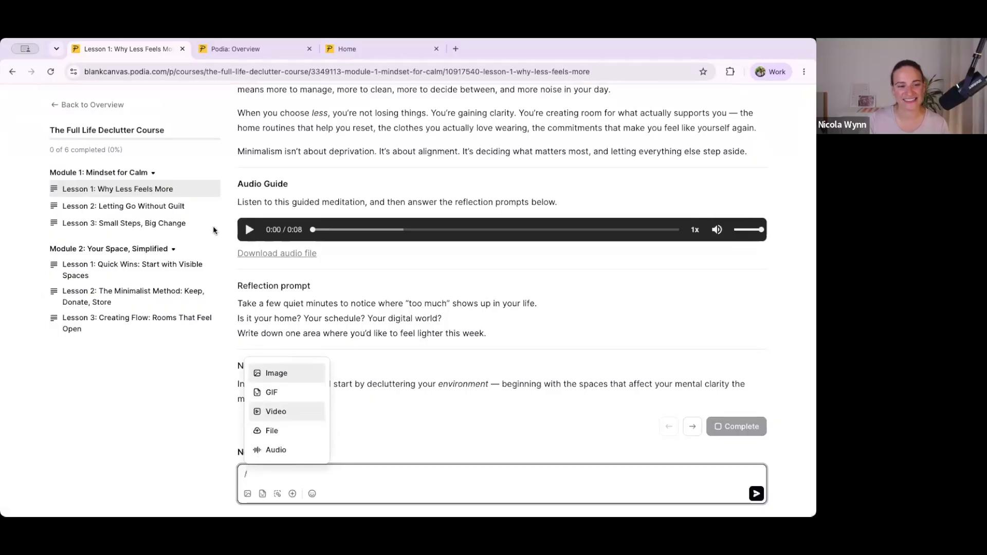
left_click(114, 106)
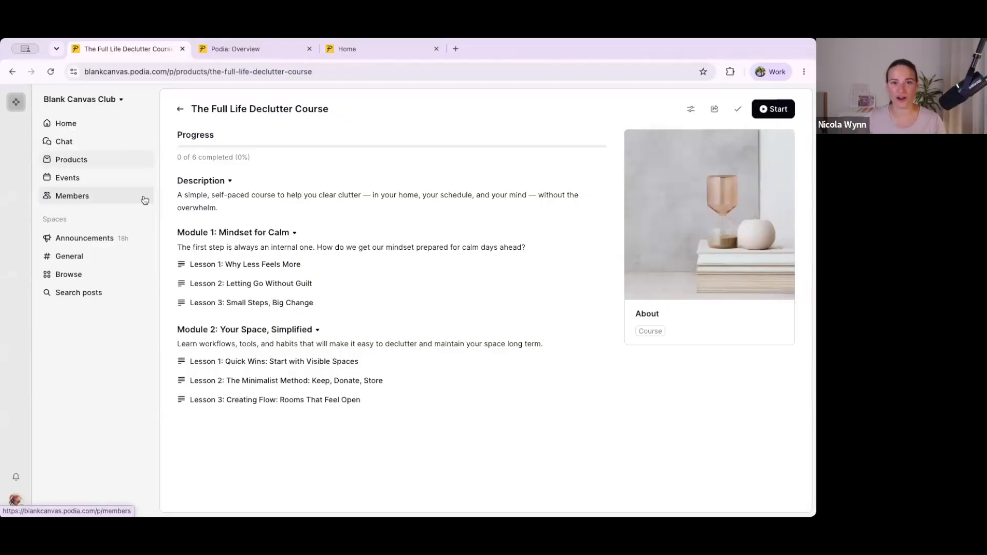
Step: Return to the community home page and open the events page
left_click(64, 124)
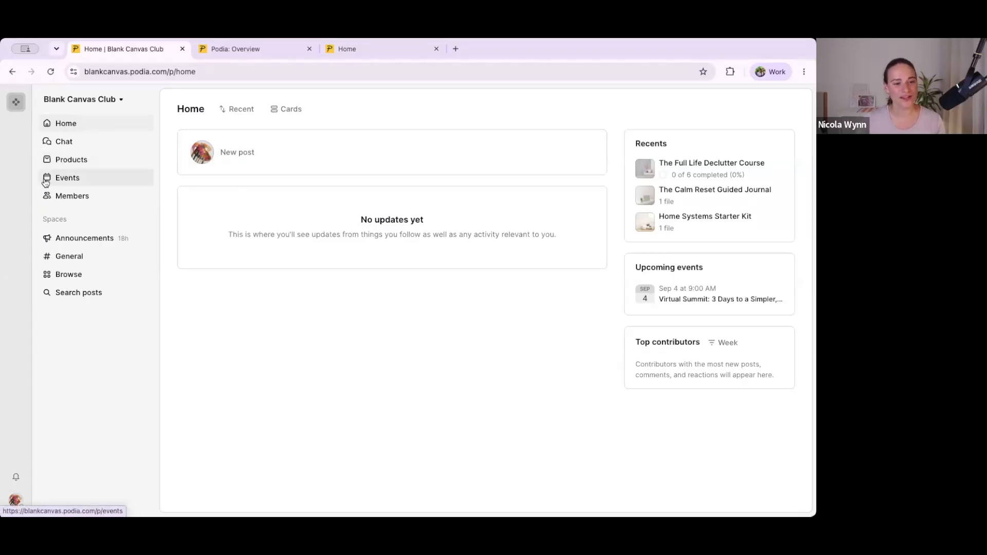
left_click(66, 180)
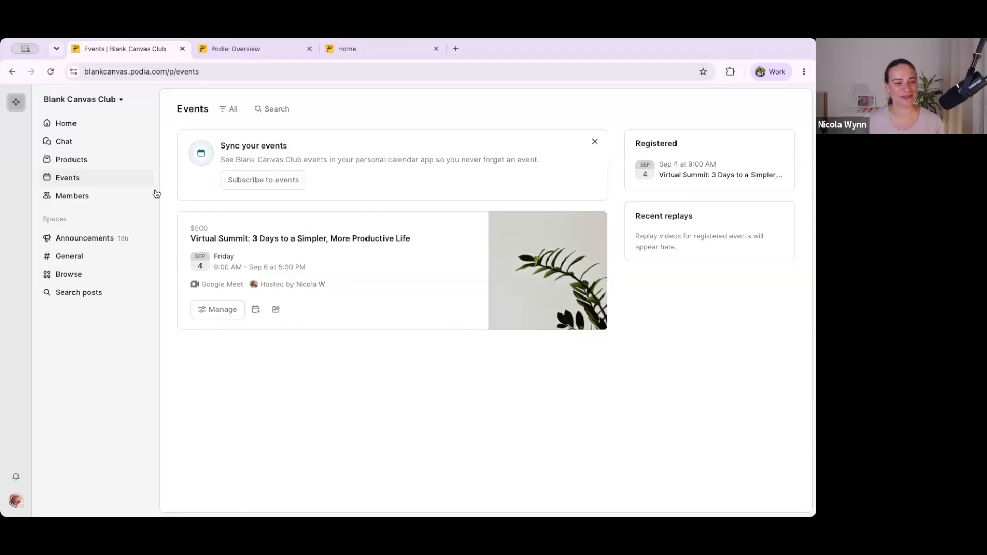
Step: Look through the community's member directory, including badges, social links and chat options on the member cards
left_click(71, 196)
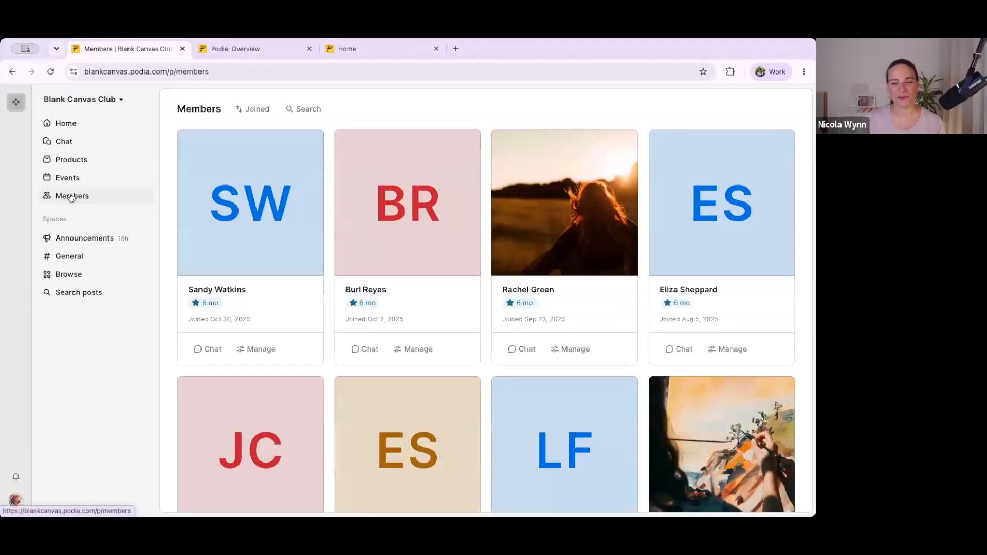
scroll(315, 183, "down", 4)
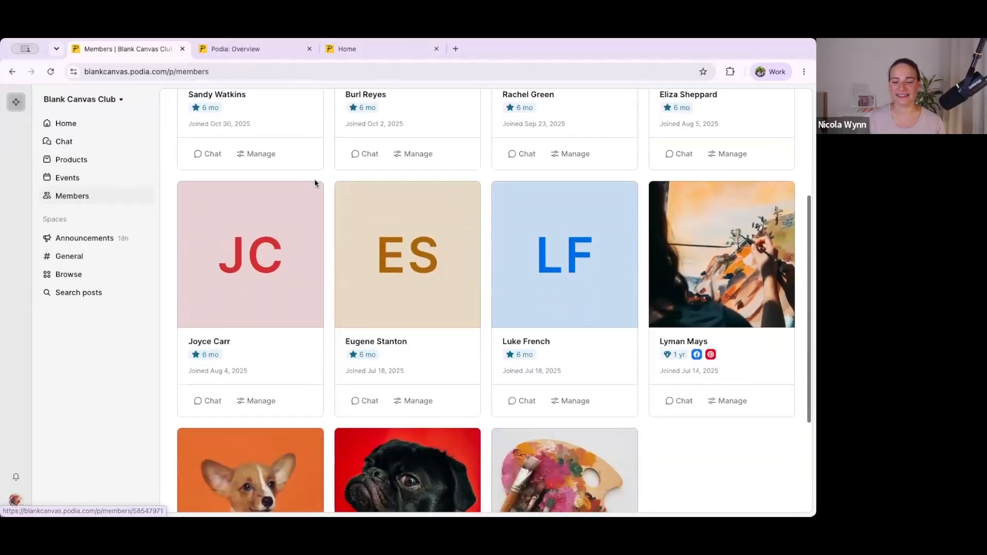
scroll(315, 183, "down", 3)
scroll(315, 184, "up", 7)
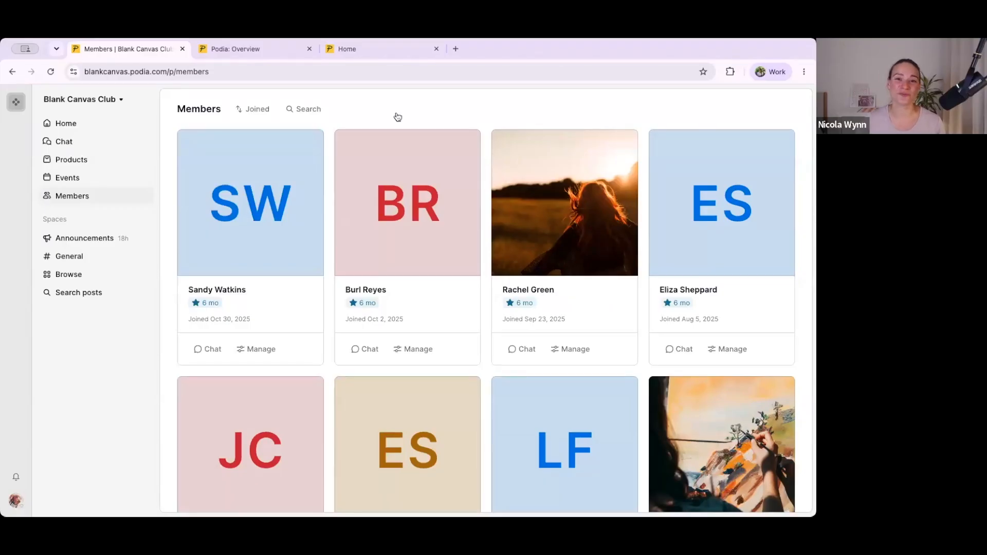
scroll(582, 240, "down", 1)
scroll(582, 240, "down", 10)
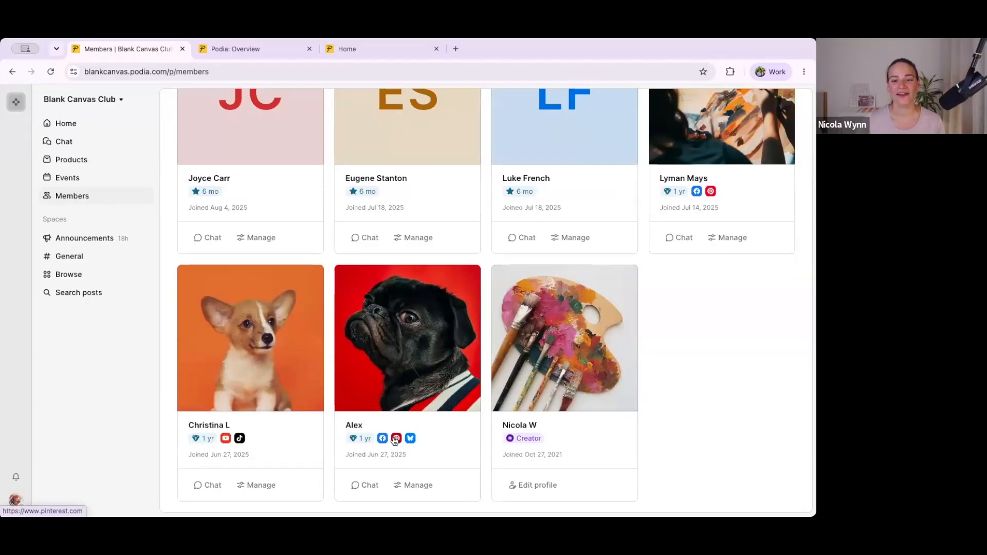
scroll(237, 371, "up", 3)
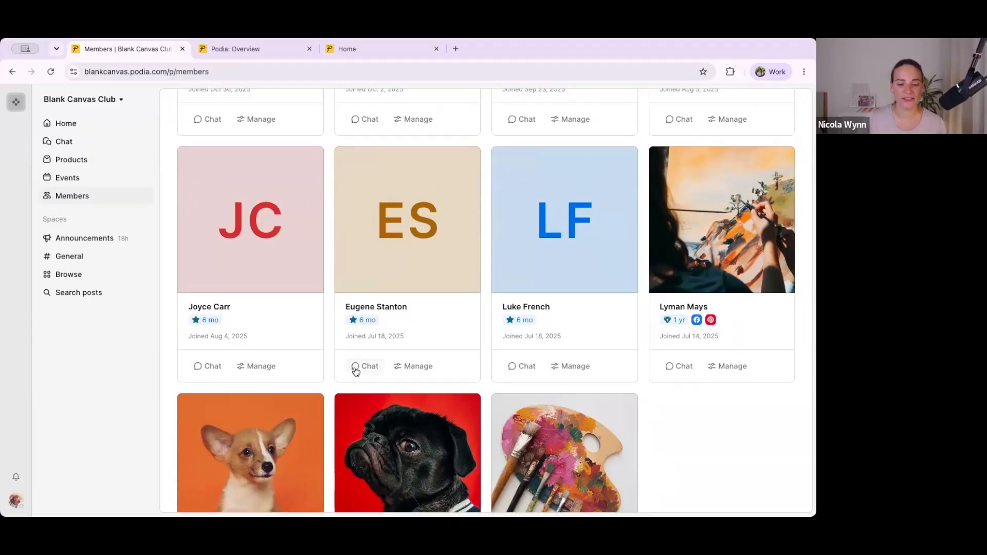
scroll(383, 378, "up", 5)
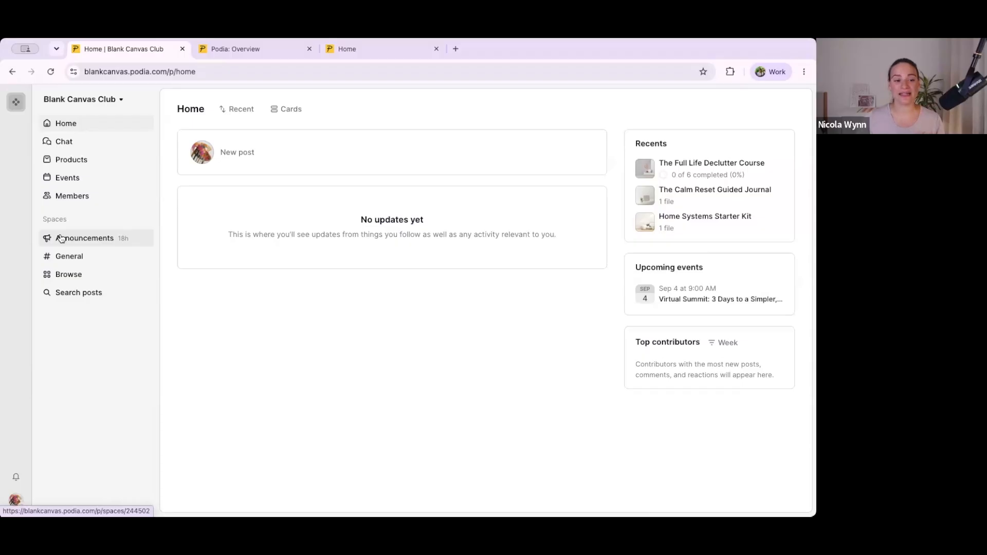
Step: View the Announcements space and the General space
left_click(88, 239)
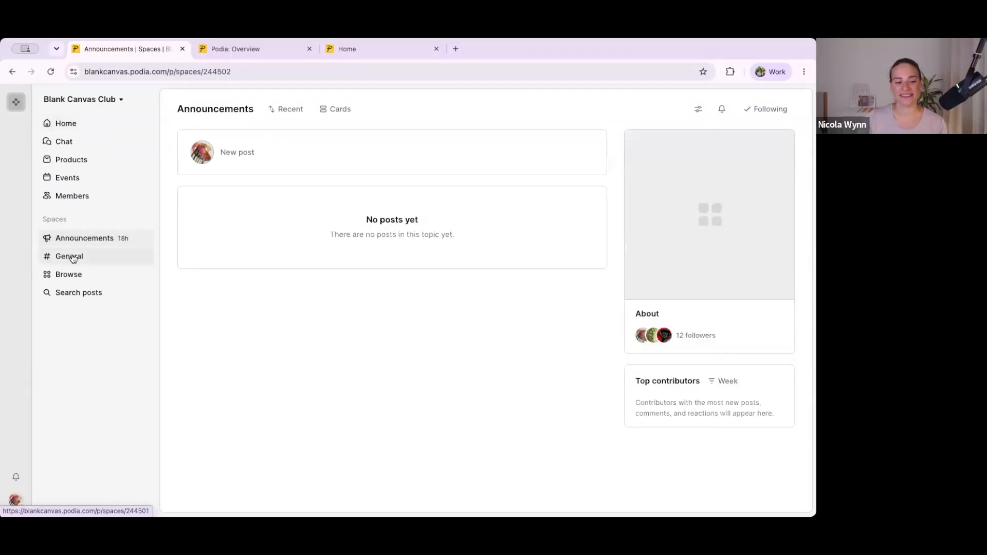
left_click(72, 259)
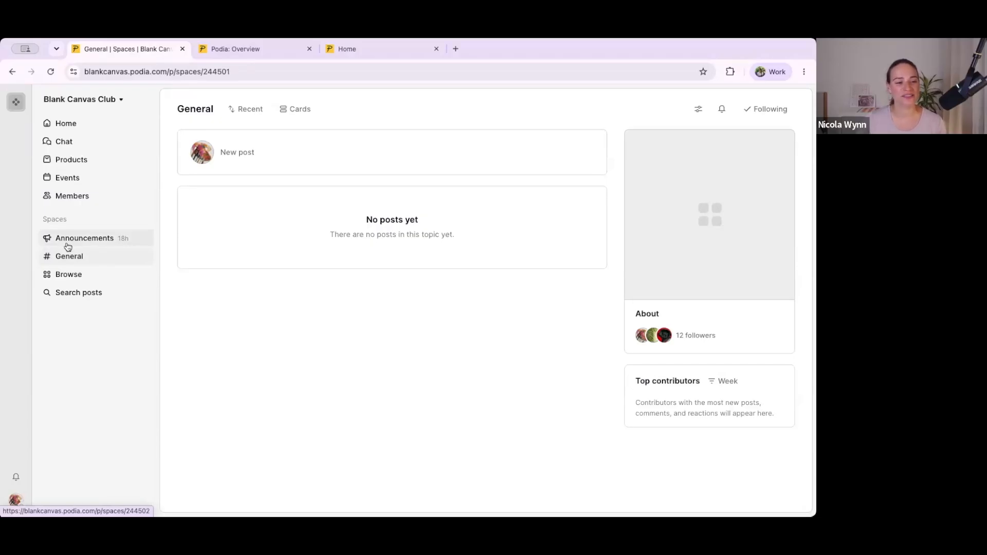
Step: Start a new post in the Announcements space titled "Welcome!" with the text "It's great to have you here!"
left_click(68, 246)
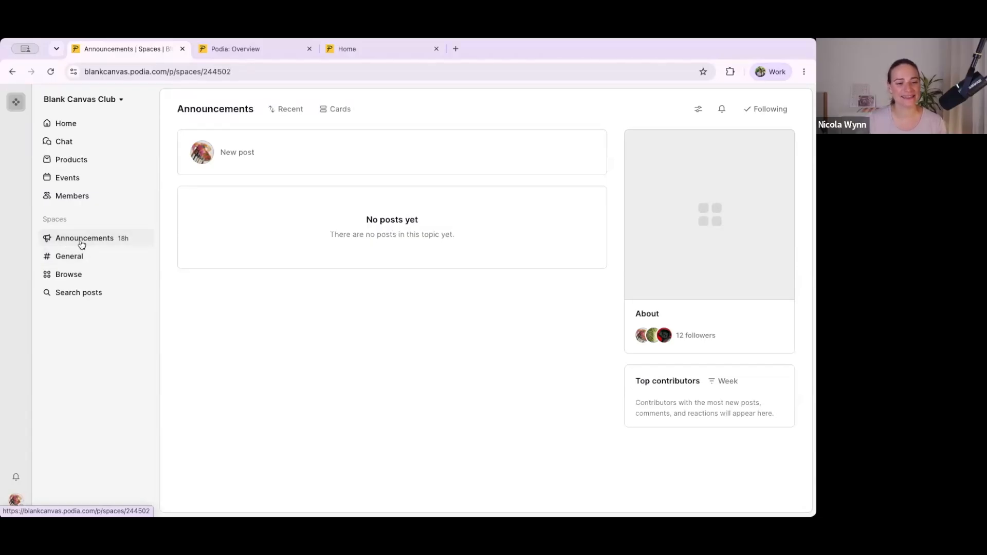
left_click(224, 156)
type("Welcome!")
key("Return")
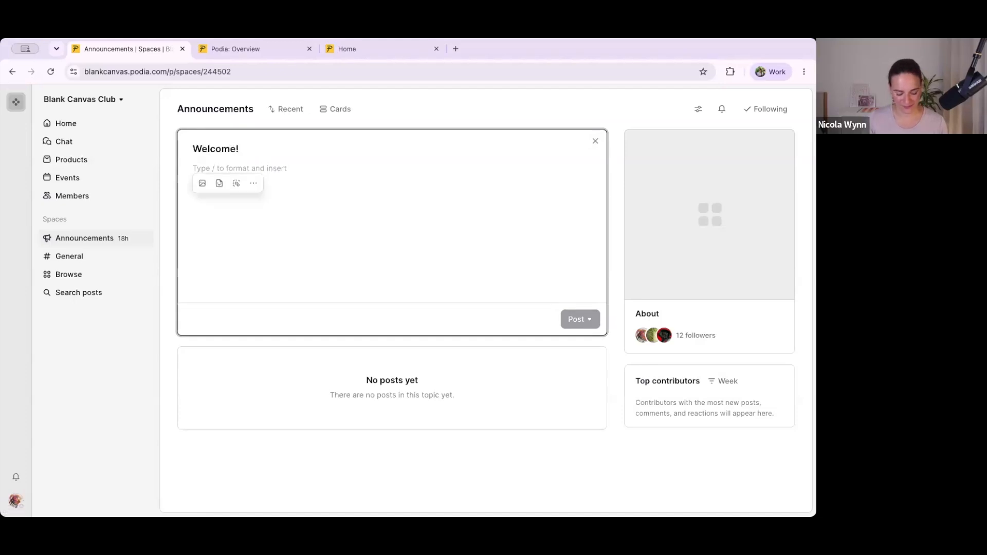
type("It's great to have you here!")
key("Return")
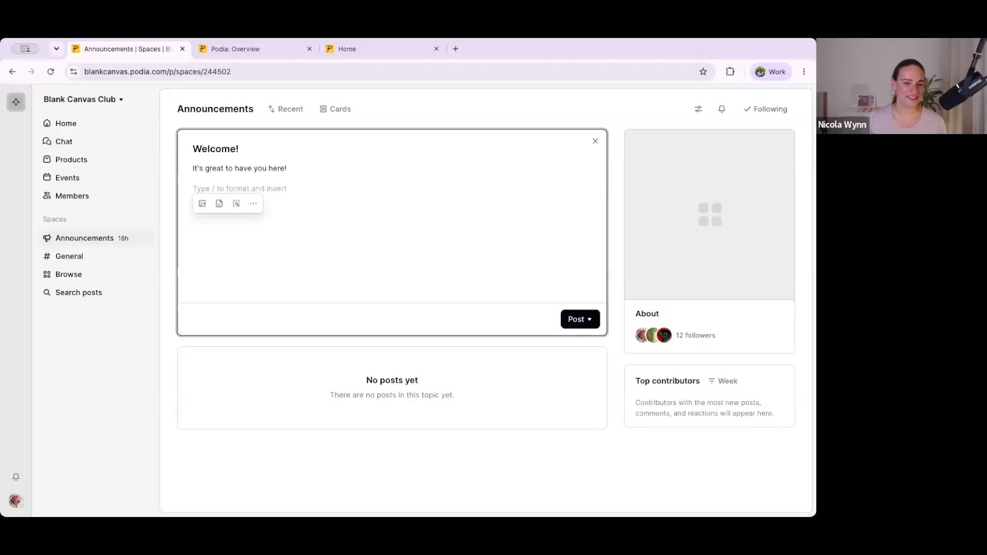
Step: Look through the content types that can be inserted in the welcome post, and remove the slash without inserting anything
type("/")
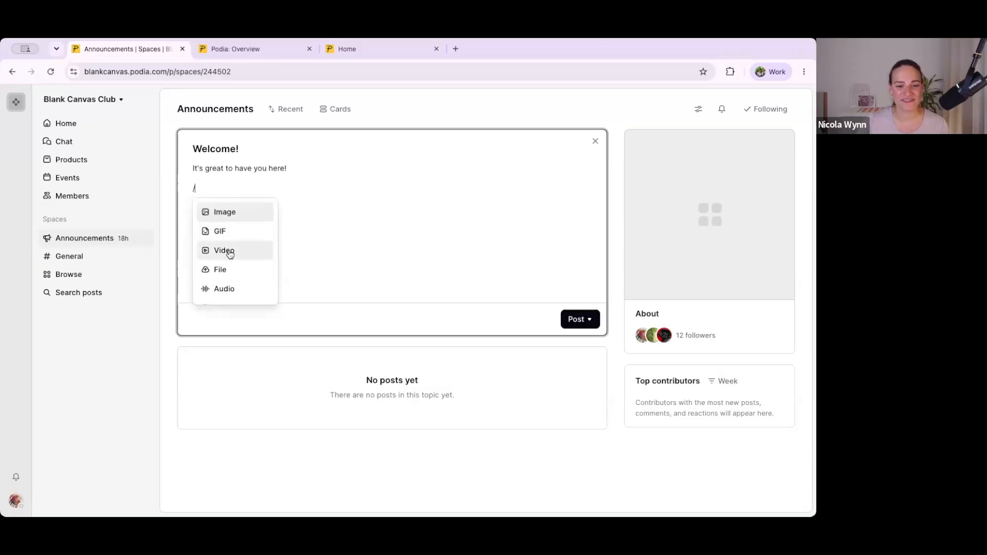
scroll(221, 268, "down", 2)
scroll(225, 266, "down", 3)
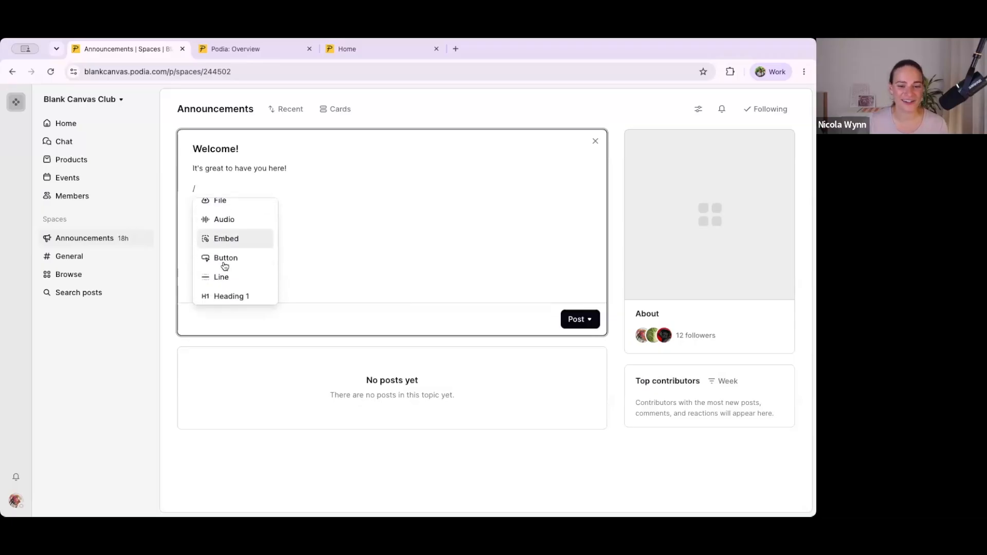
scroll(224, 285, "down", 8)
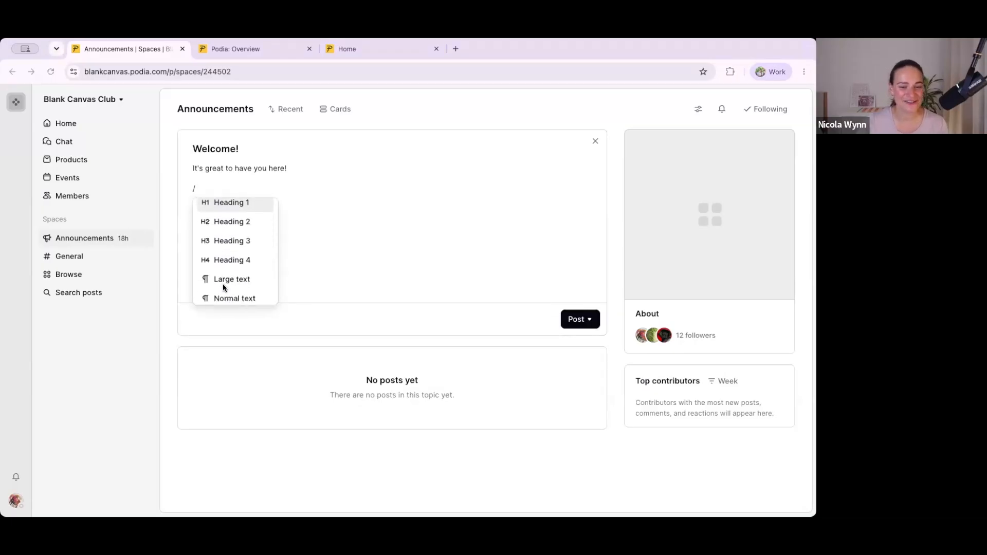
scroll(222, 280, "up", 14)
left_click(211, 190)
key("BackSpace")
key("BackSpace")
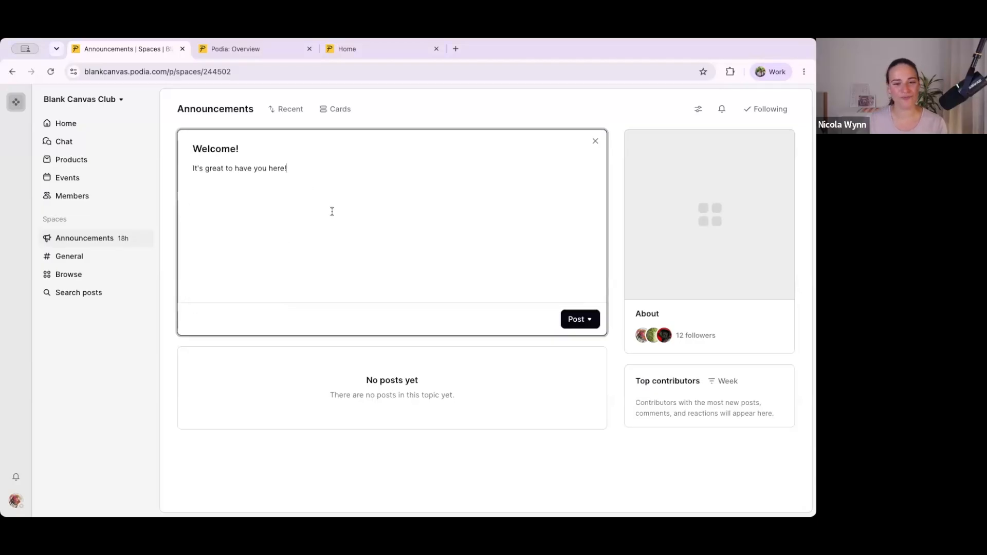
Step: Publish the welcome post in Announcements and return to the community home page
left_click(583, 322)
left_click(564, 341)
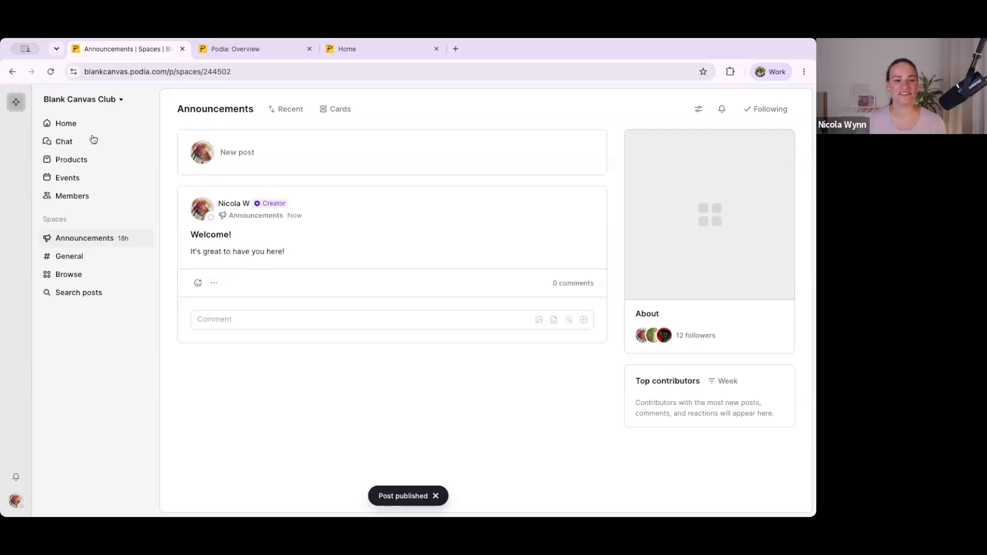
left_click(69, 126)
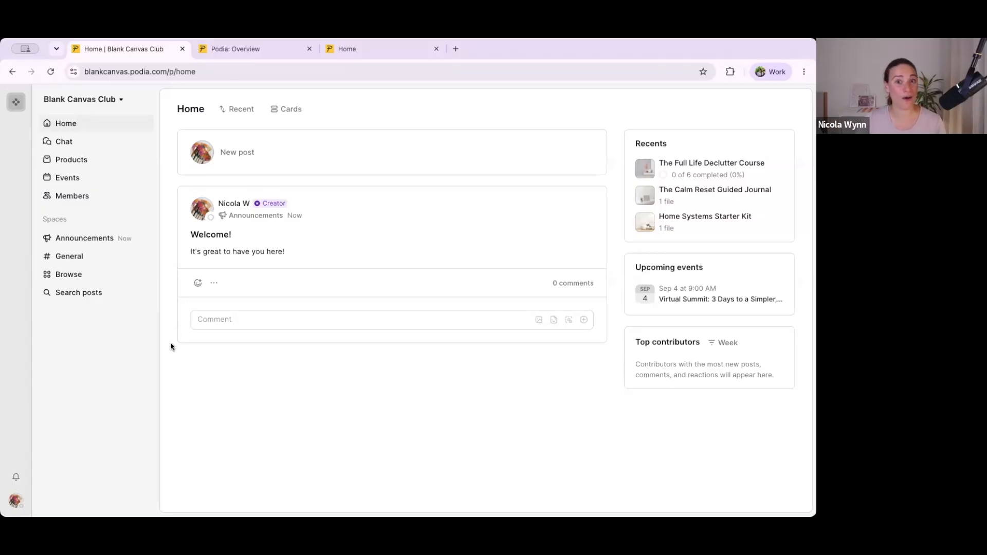
Step: View the notifications list, and open the web and email notification settings of the account
left_click(16, 477)
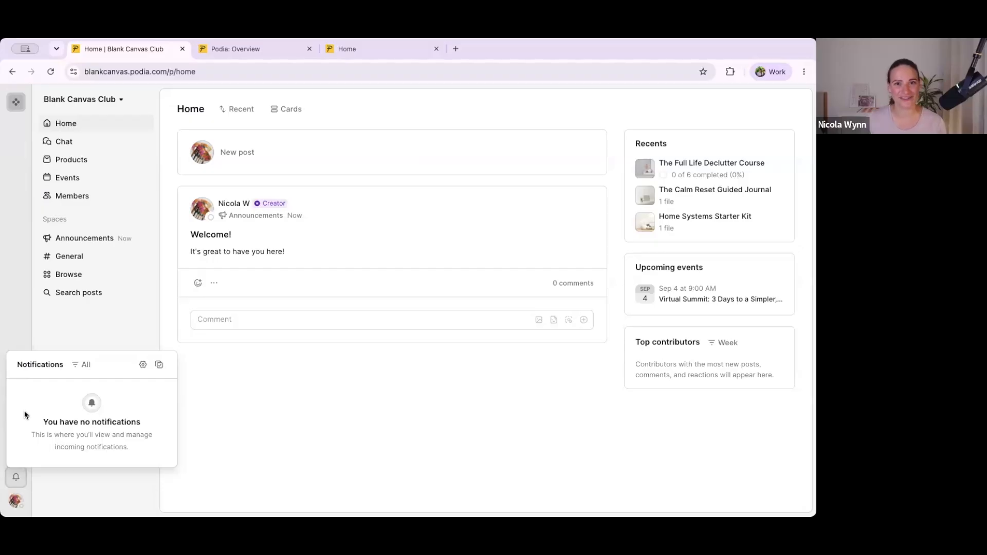
left_click(14, 502)
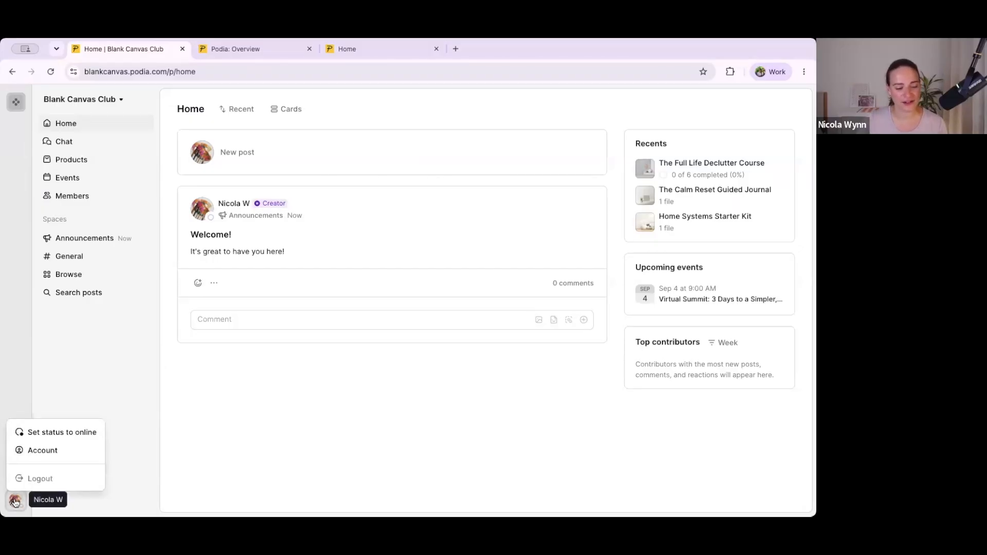
left_click(42, 450)
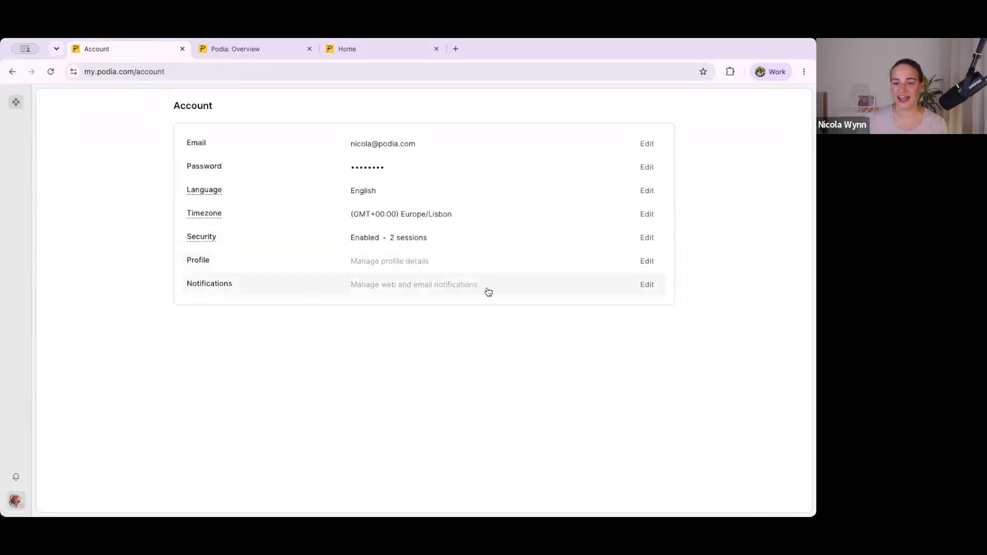
left_click(647, 285)
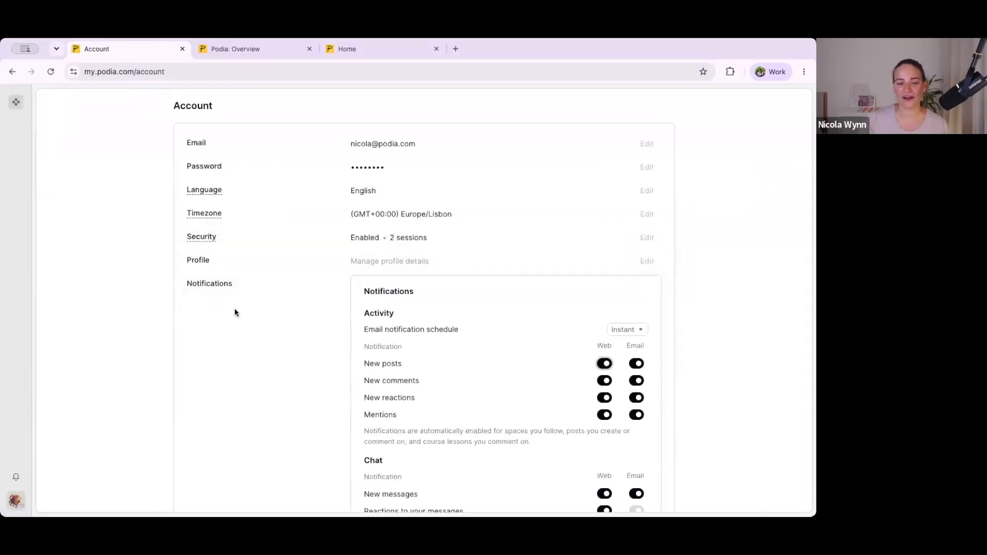
Step: Turn off the activity email notifications for mentions and new reactions
scroll(334, 361, "down", 2)
scroll(528, 323, "down", 2)
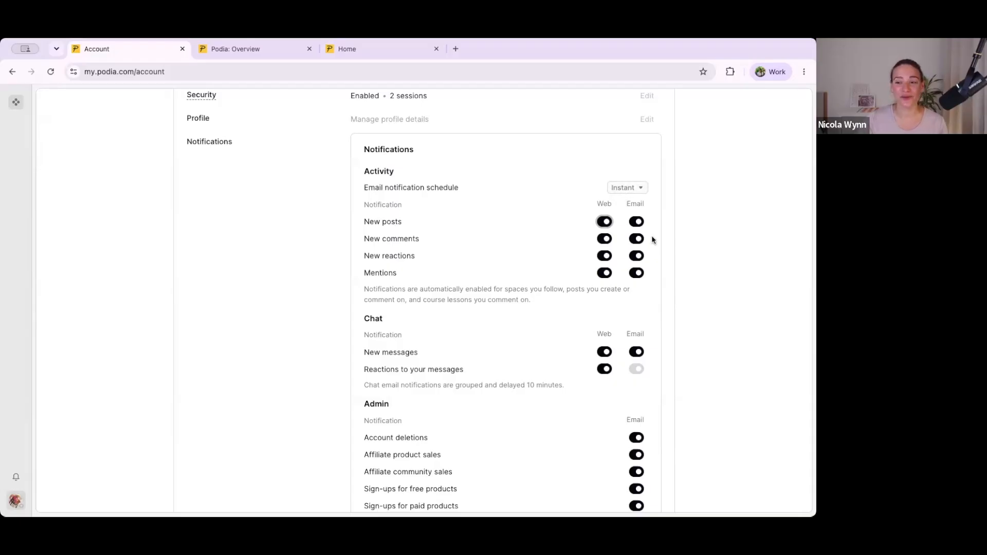
left_click(636, 273)
left_click(636, 255)
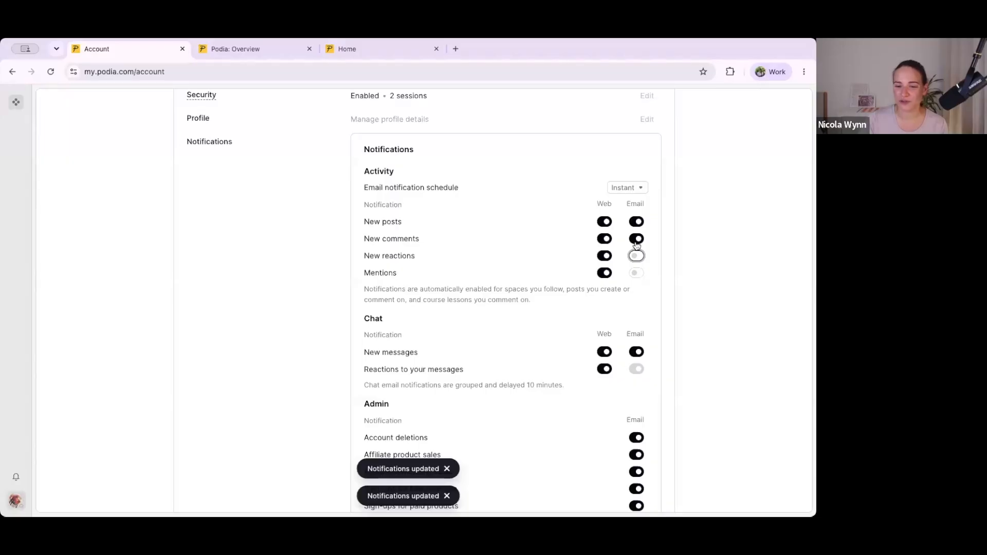
Step: Set the email notification schedule for activity to Off
scroll(598, 392, "down", 4)
scroll(599, 391, "up", 4)
scroll(594, 370, "up", 5)
scroll(612, 308, "down", 3)
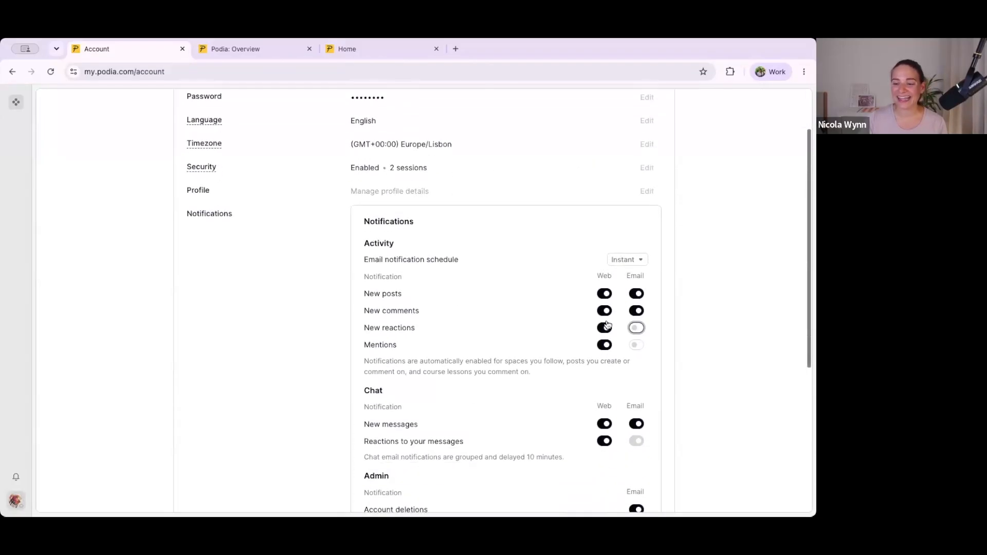
left_click(632, 258)
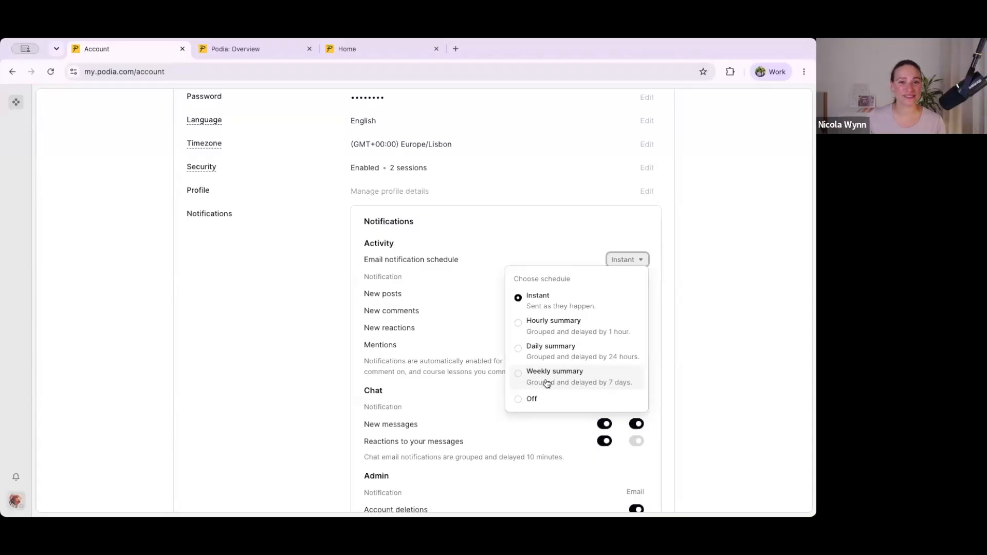
left_click(520, 402)
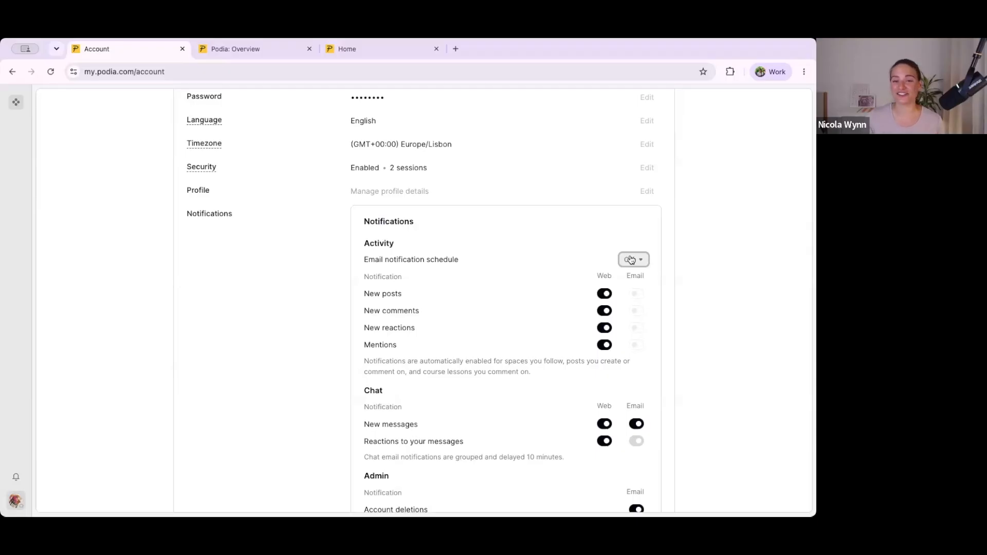
Step: Set the activity email notification schedule to Daily summary, and close the notification settings
left_click(632, 259)
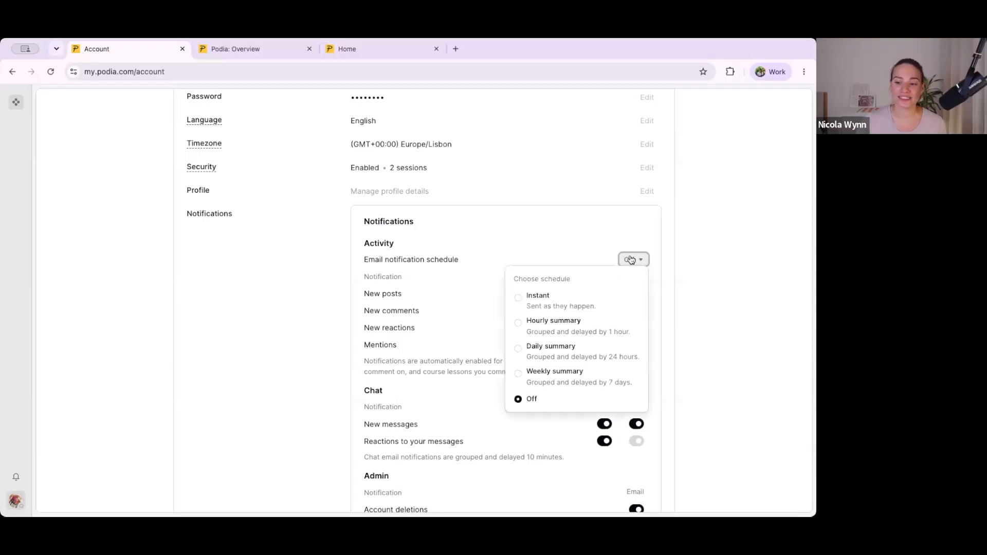
left_click(556, 348)
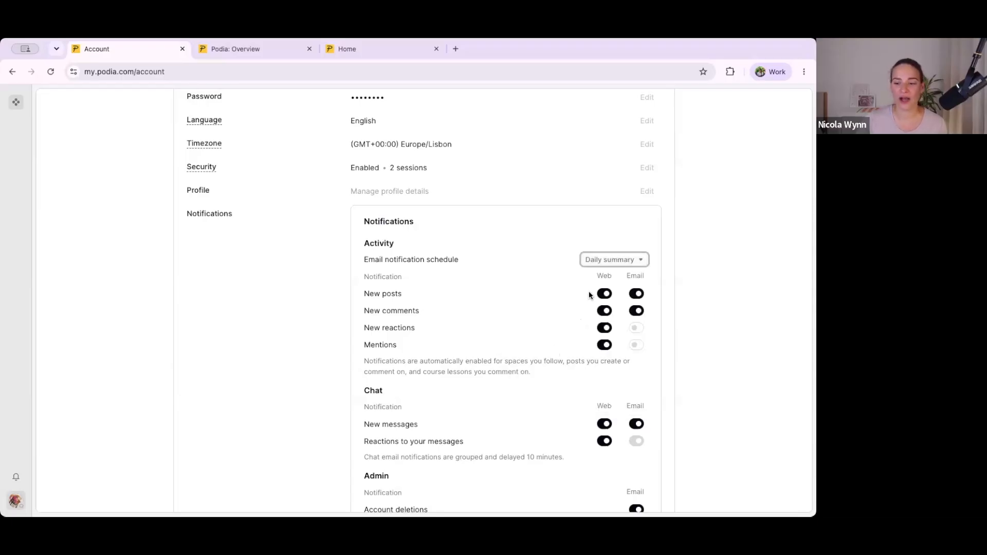
left_click(605, 261)
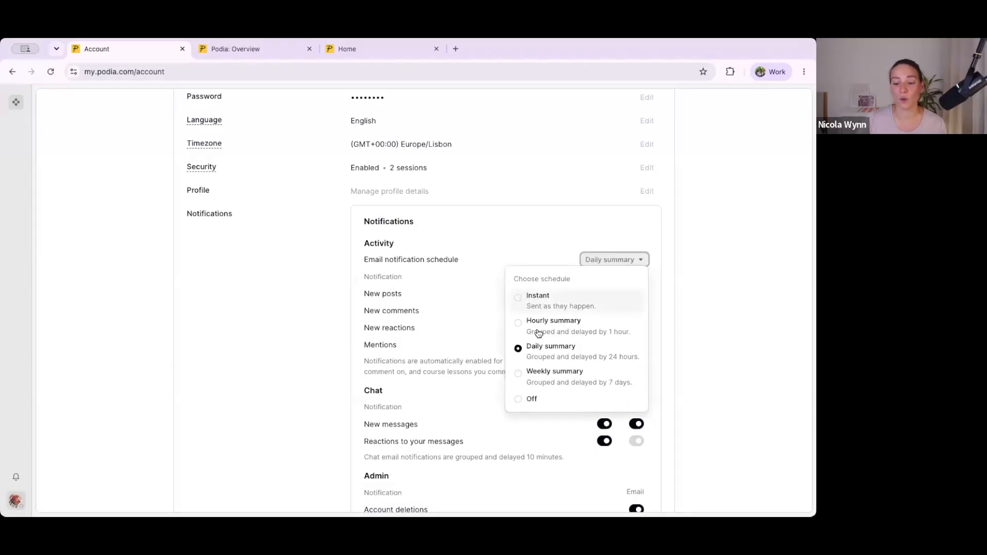
left_click(535, 217)
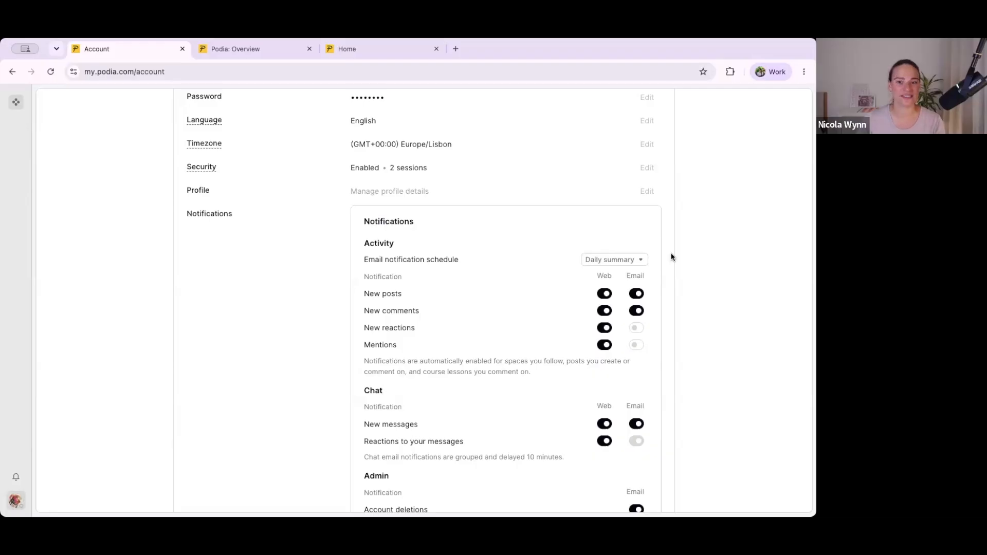
scroll(531, 247, "down", 5)
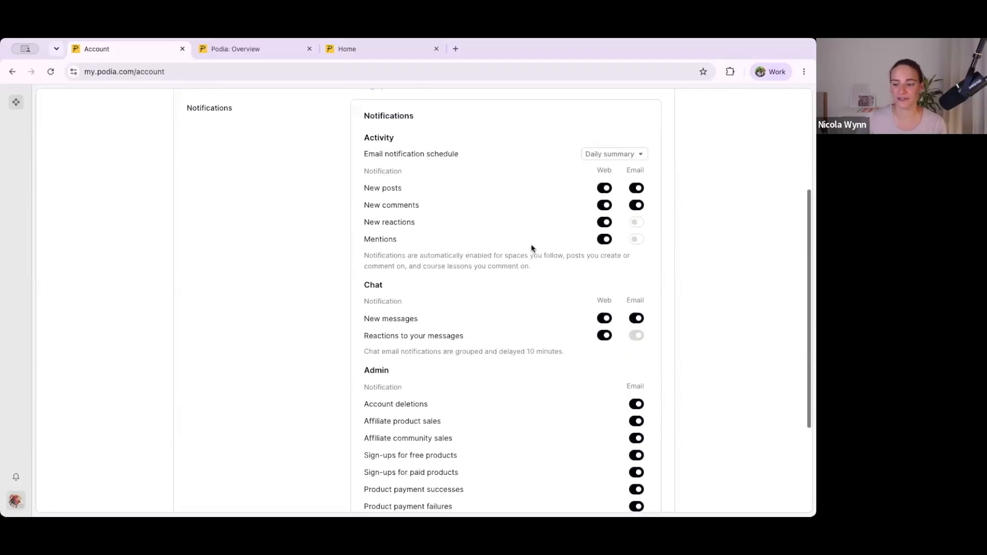
left_click(624, 473)
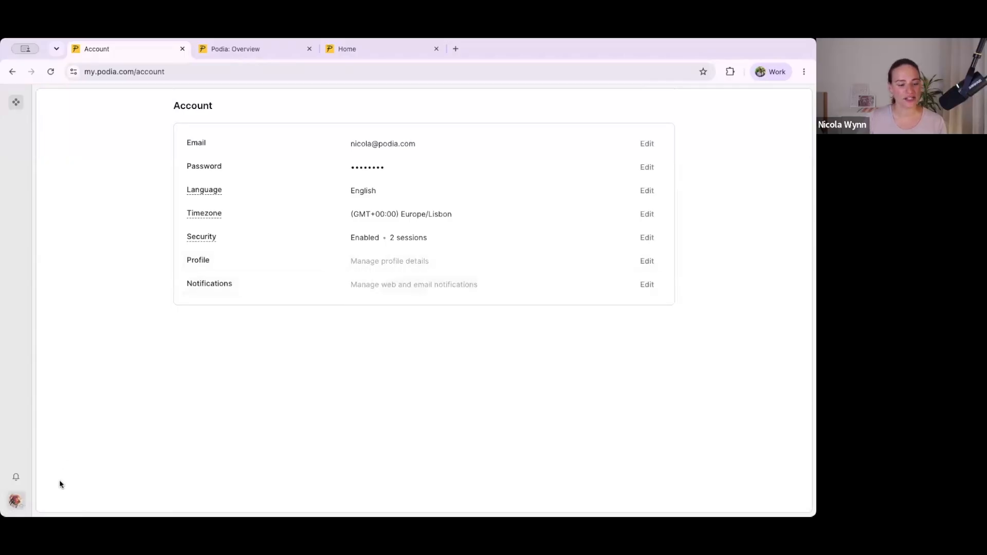
Step: Examine the account's profile details and the types of social links that can be added, and close them without adding any
left_click(14, 502)
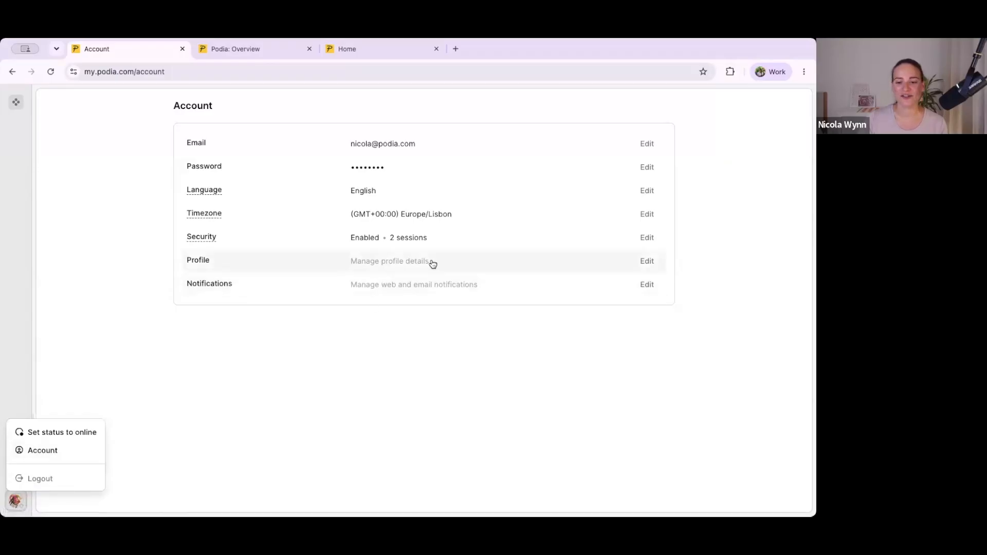
left_click(646, 261)
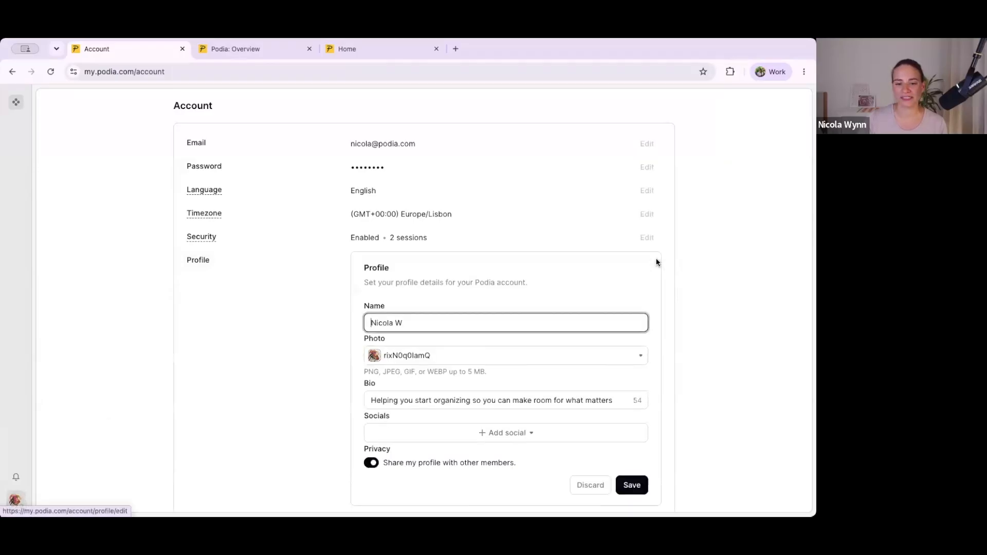
scroll(367, 238, "down", 1)
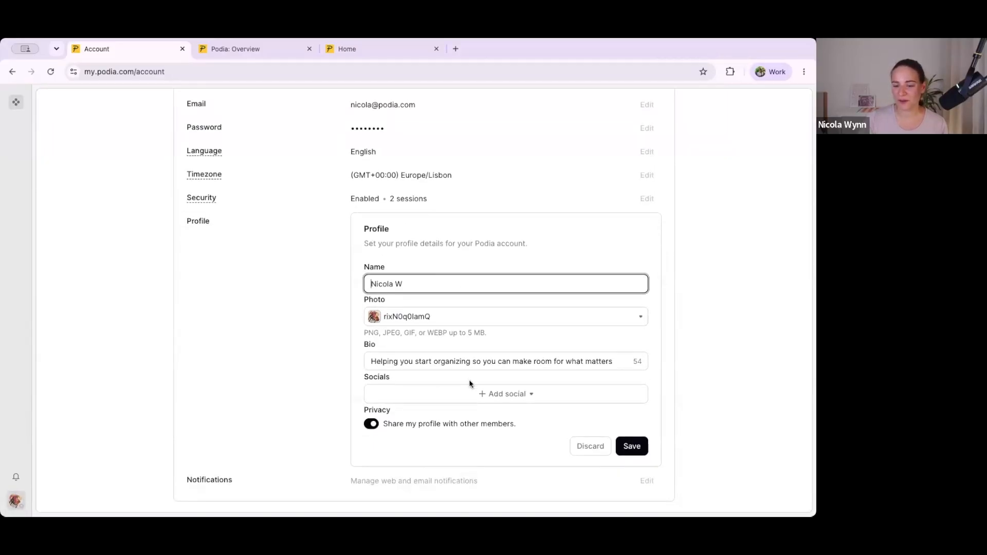
left_click(496, 394)
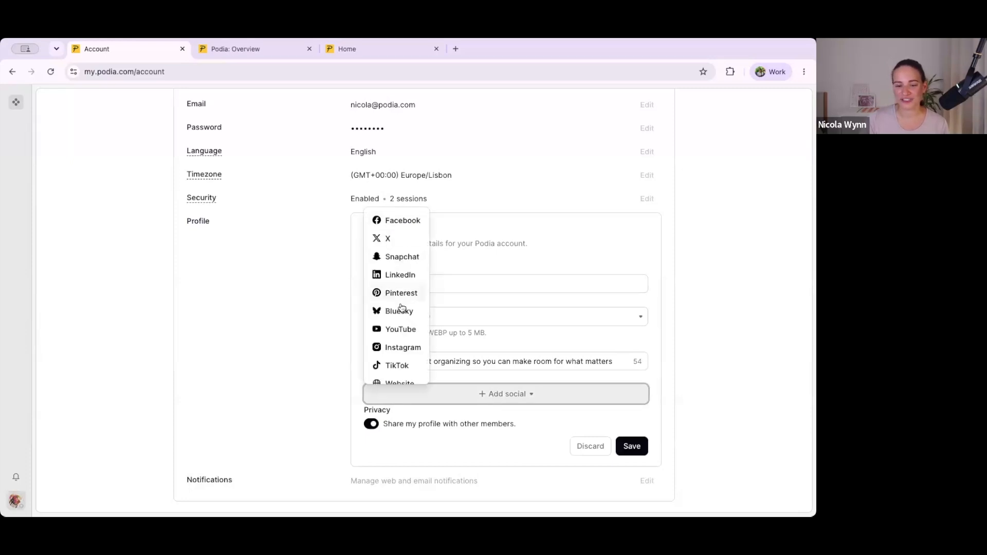
scroll(395, 308, "down", 2)
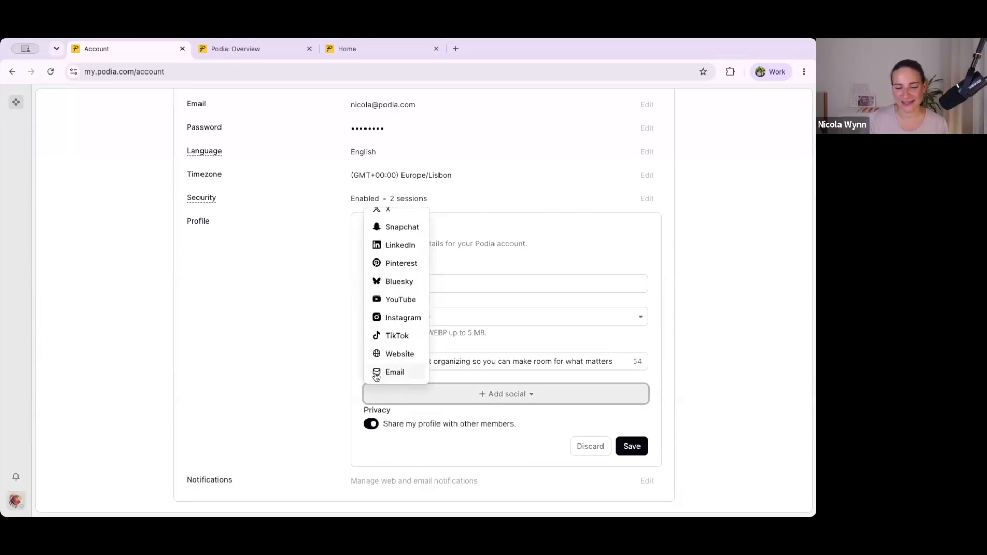
left_click(342, 392)
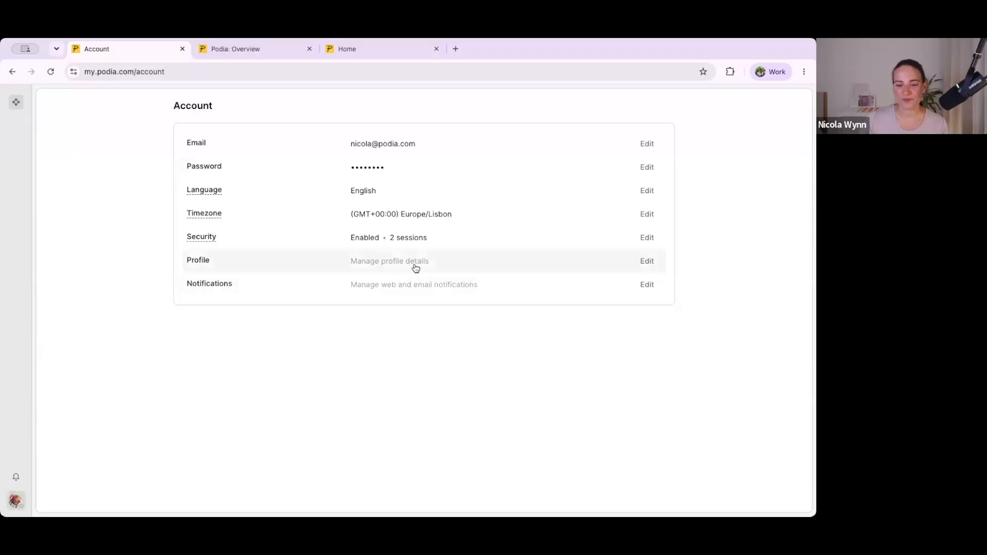
Step: Switch sharing the profile with other members off and back on in the profile details, and save the profile
left_click(413, 268)
left_click(371, 464)
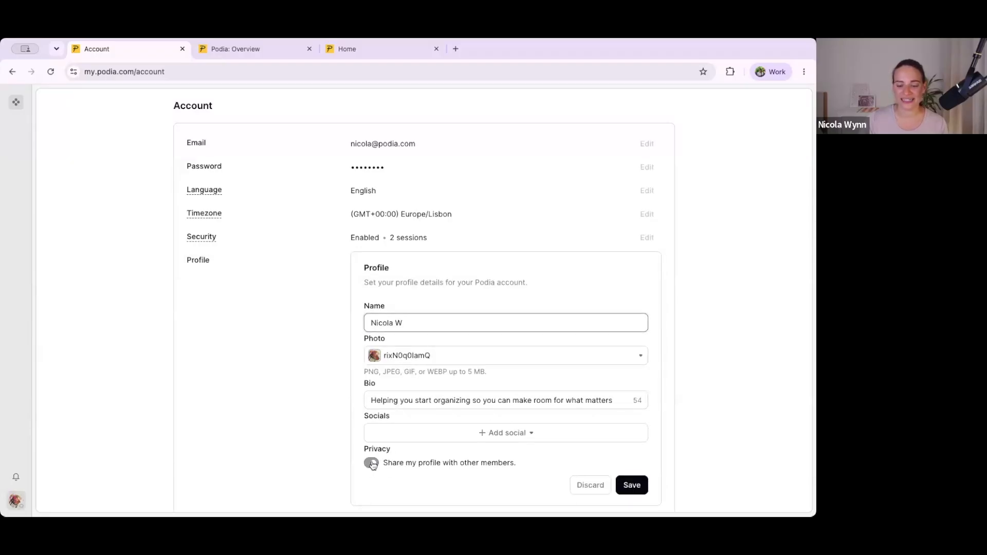
left_click(371, 463)
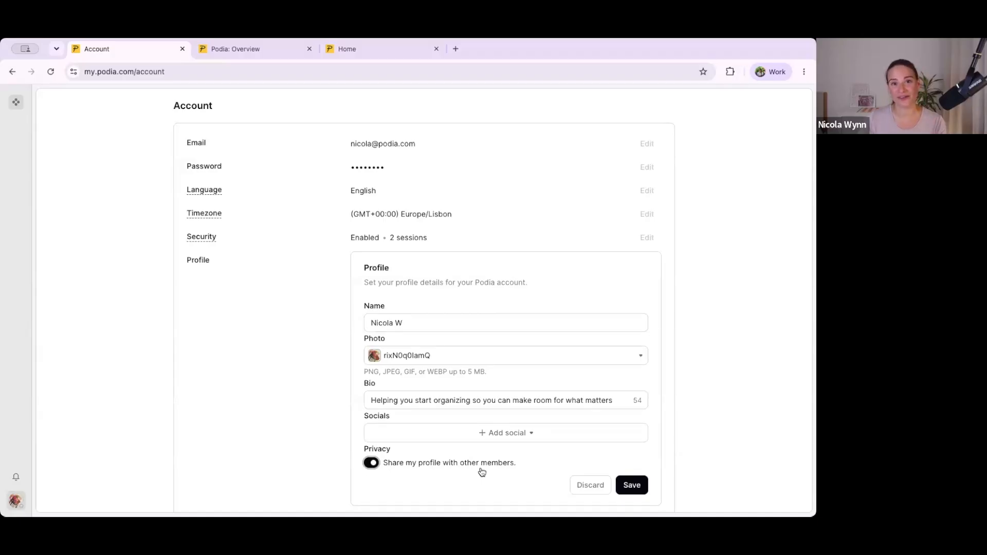
left_click(16, 501)
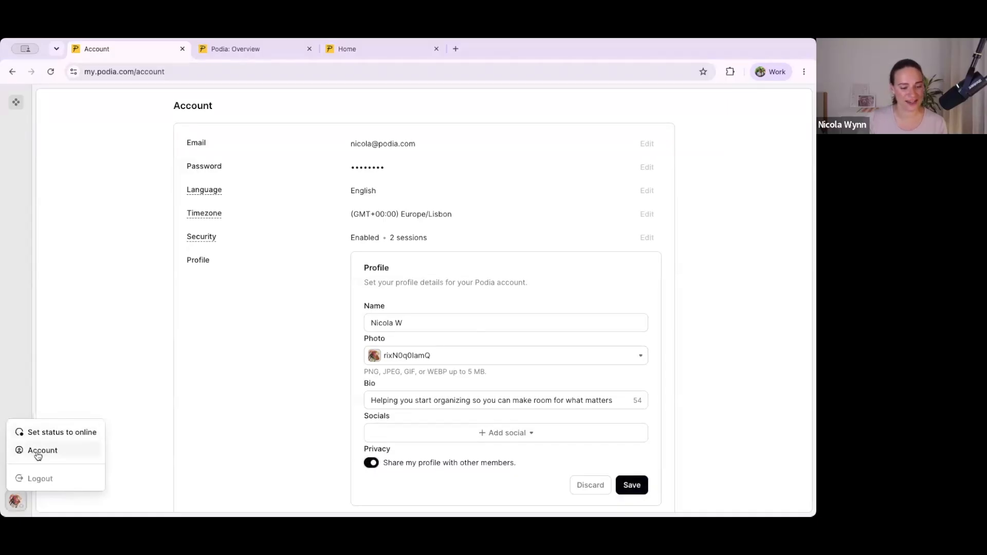
left_click(268, 363)
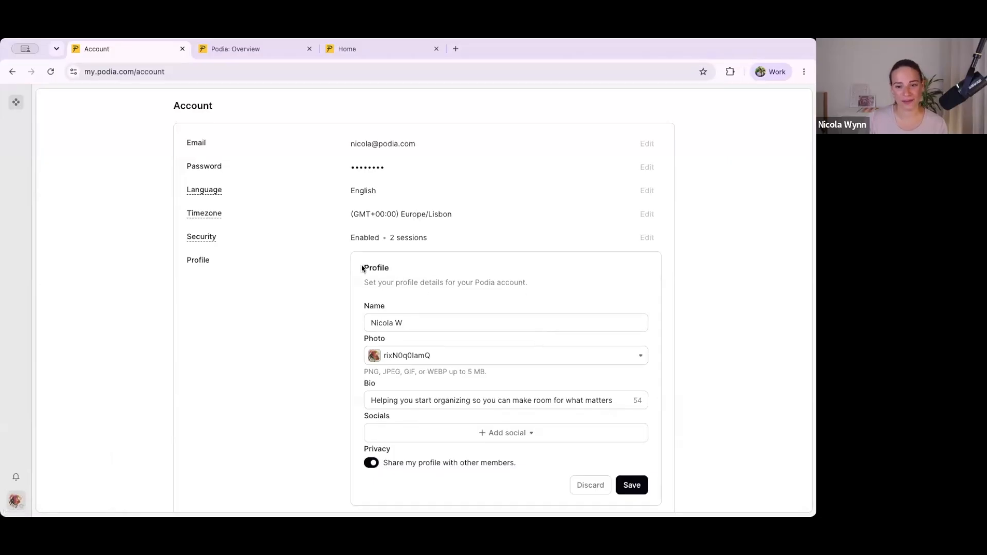
left_click(632, 485)
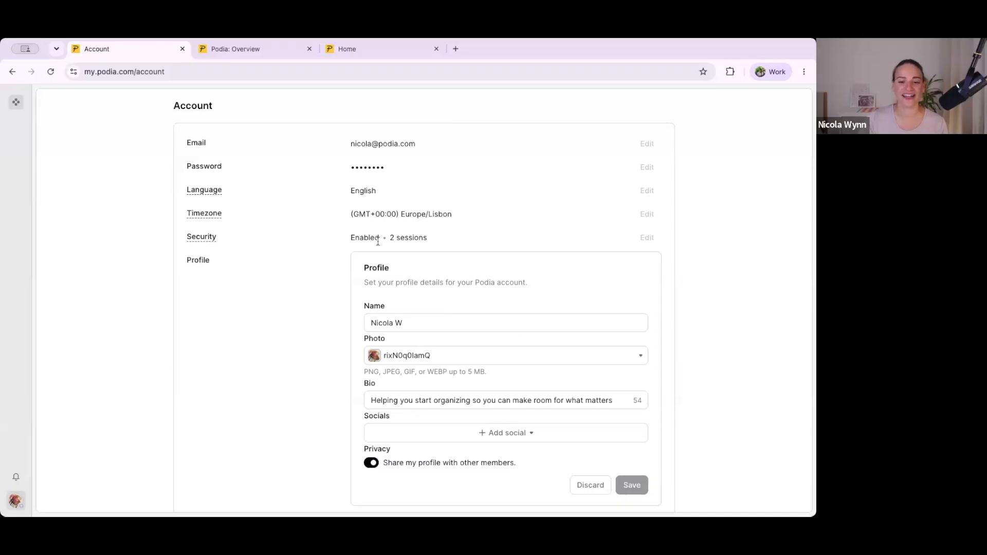
Step: Return to the Blank Canvas Club home page, check its community options, and open the general settings in the admin area
left_click(18, 102)
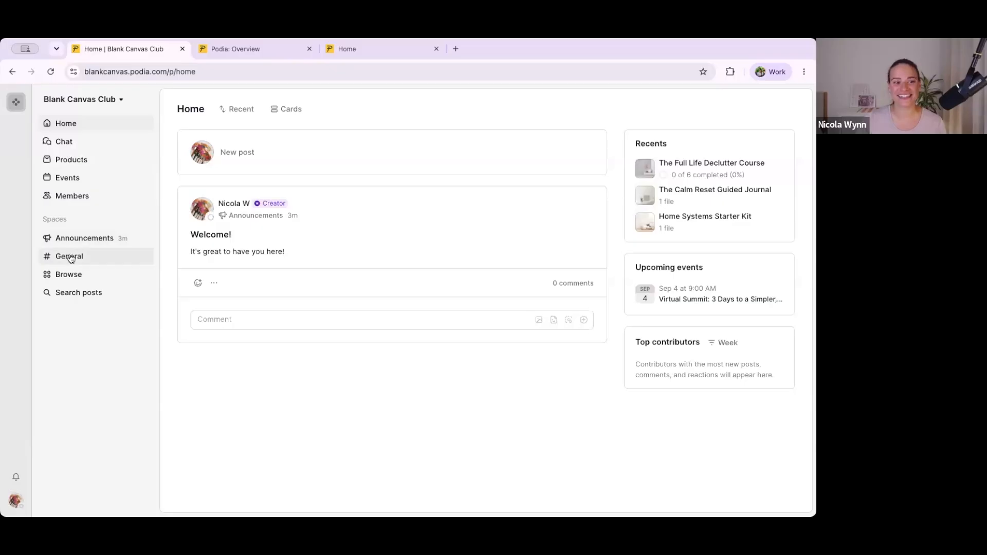
left_click(66, 101)
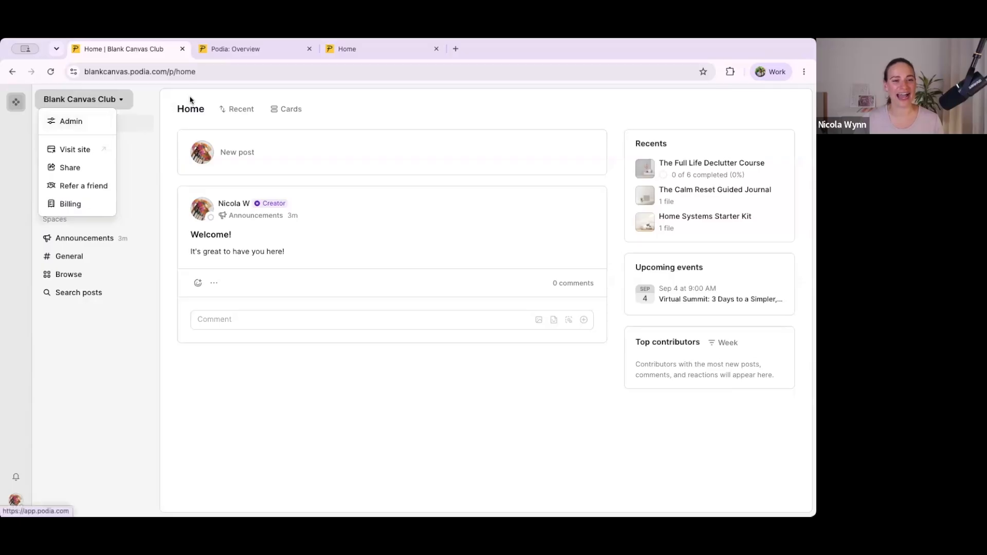
left_click(234, 56)
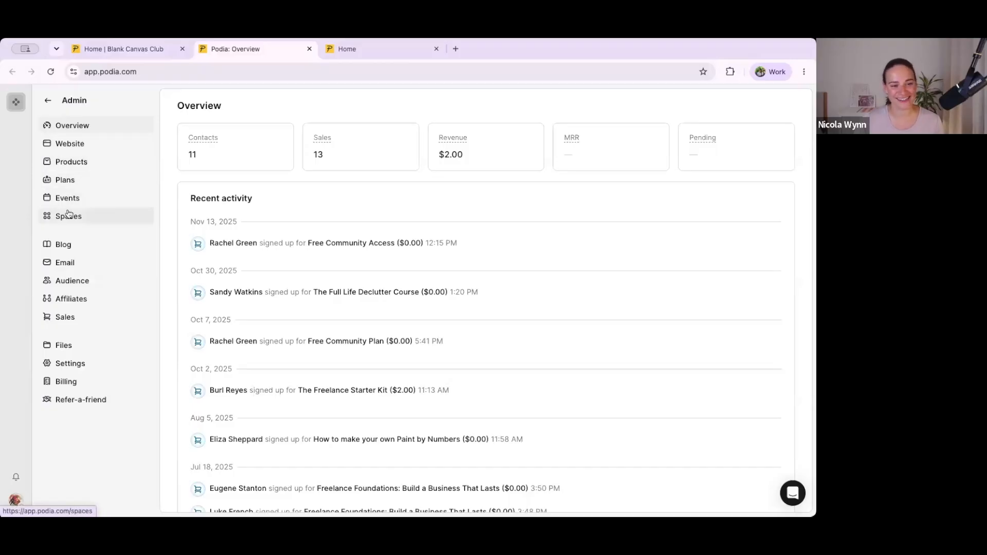
left_click(62, 359)
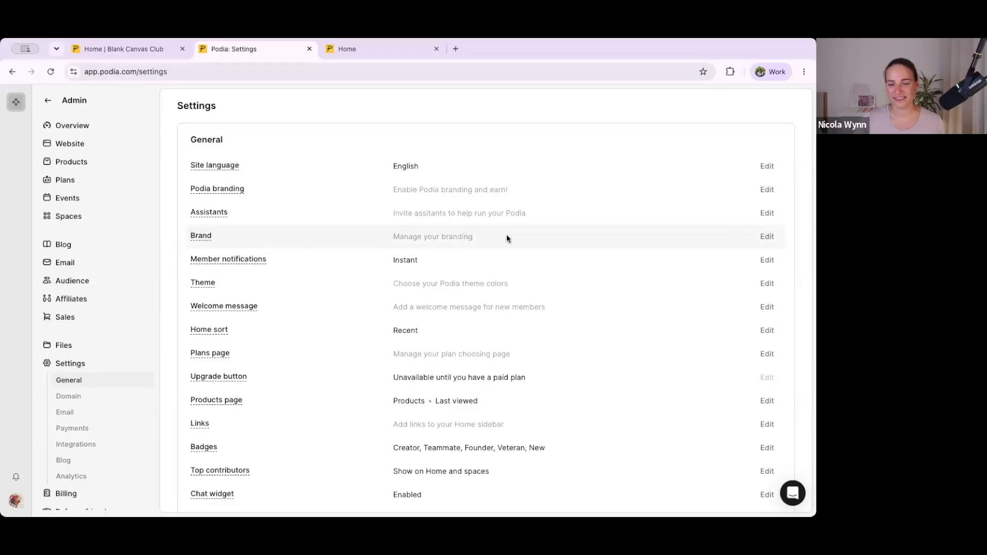
Step: Fill in the brand description with the prepared text starting "Blank Canvas helps you clear the clutter and build simple systems for a calmer, more organized life."
left_click(768, 237)
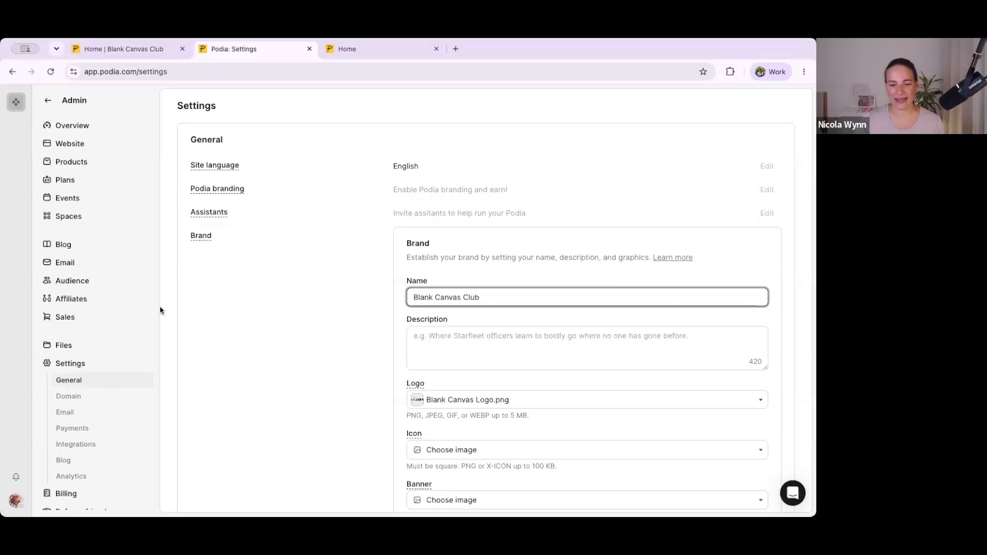
left_click(13, 340)
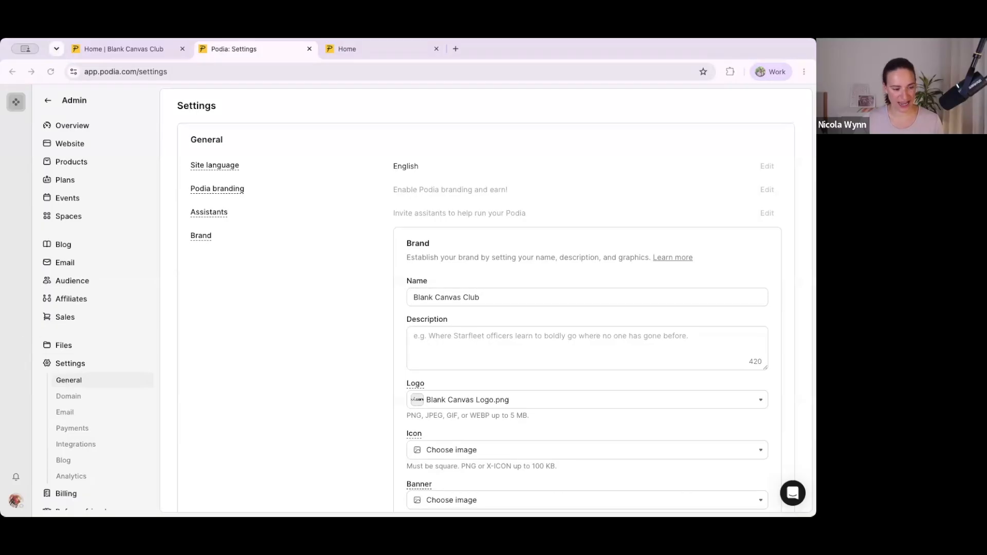
left_click(454, 341)
left_click(455, 341)
type("Blank Canvas helps you clear the clutter and build simple systems for a calmer, more organized life. Whether it's your home, your schedule, or your digital world, we give you the tools to start fresh.")
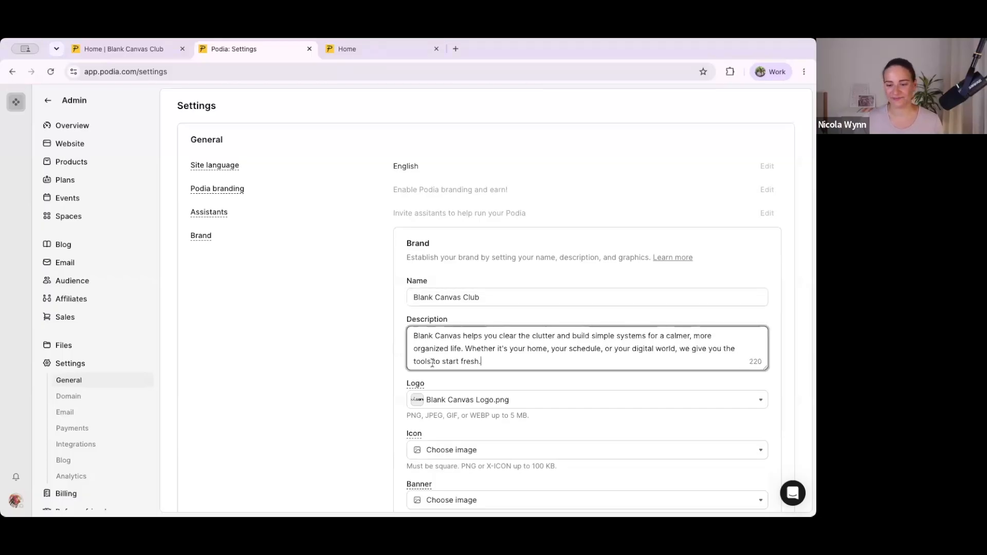
Step: Set the brand icon to Blank Canvas Icon.png and check the icon's format and file size requirements
scroll(415, 399, "down", 3)
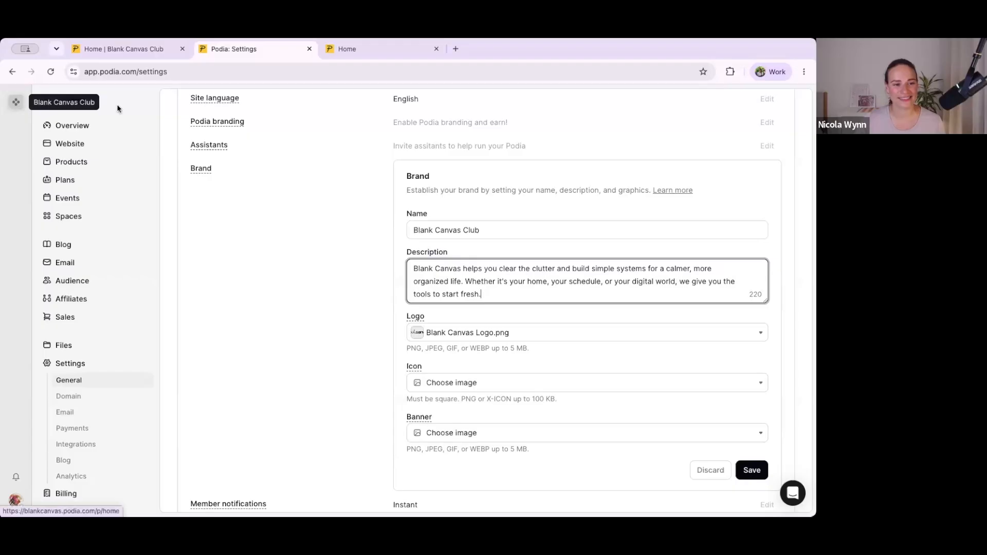
left_click(529, 384)
left_click(436, 421)
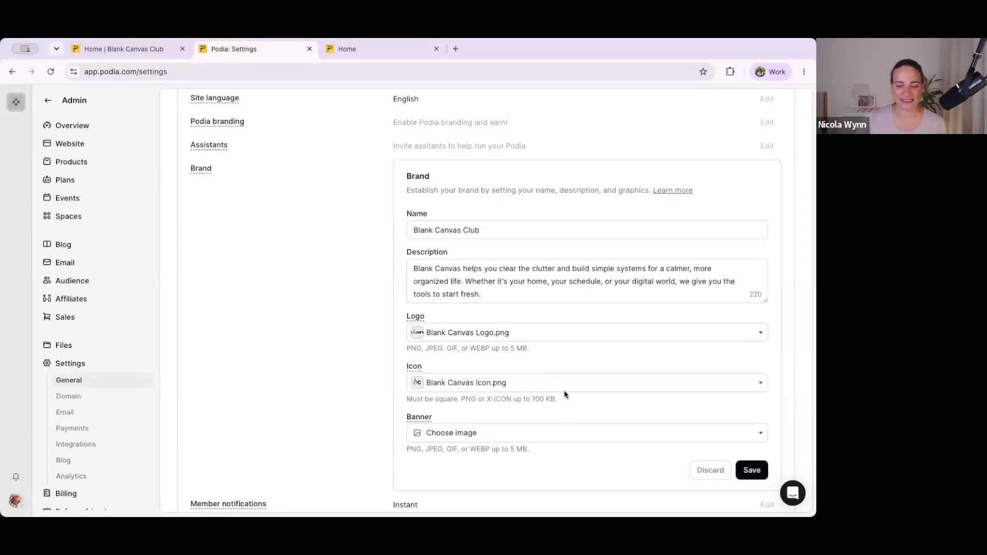
left_click_drag(532, 400, 557, 401)
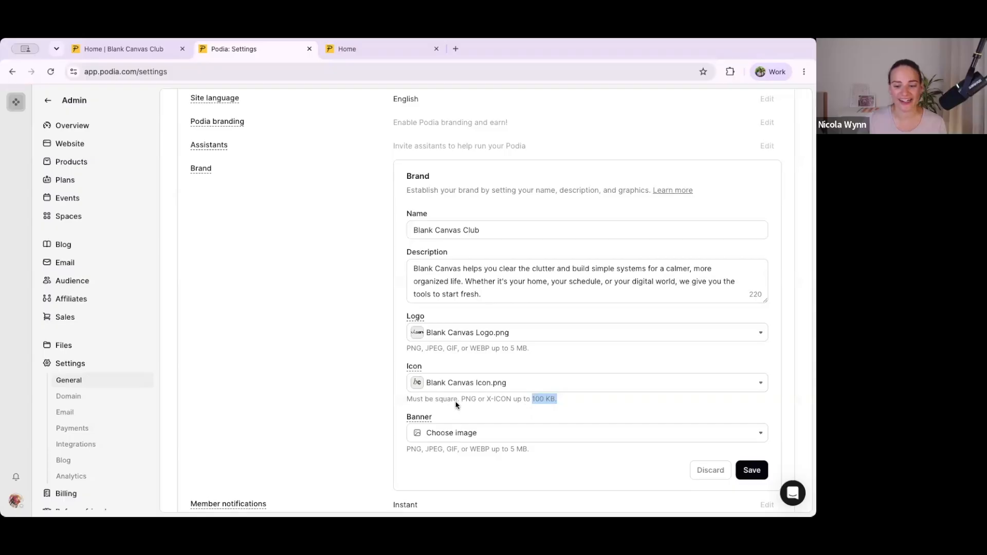
left_click(488, 400)
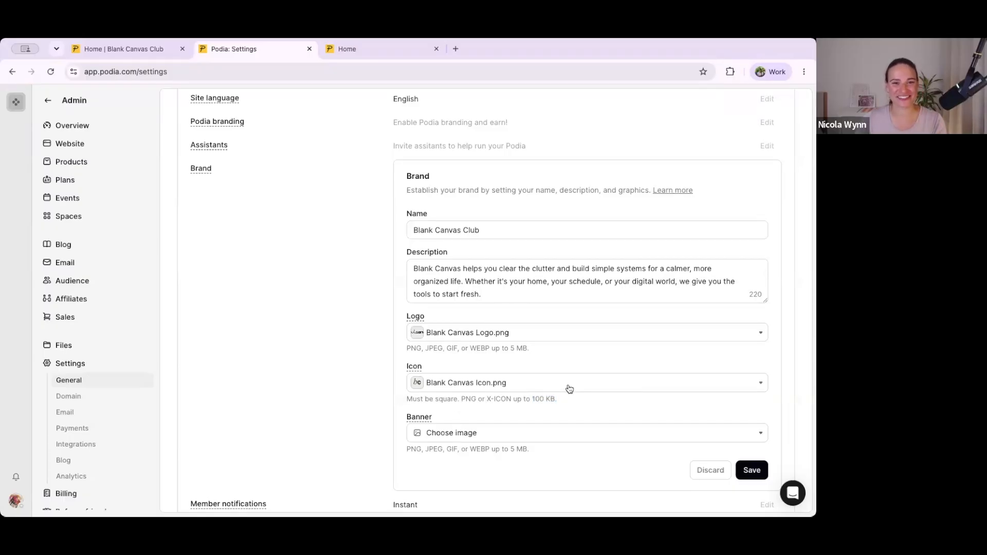
Step: Upload the beige and gold painted texture image as the brand banner, and save the brand settings
scroll(575, 412, "down", 2)
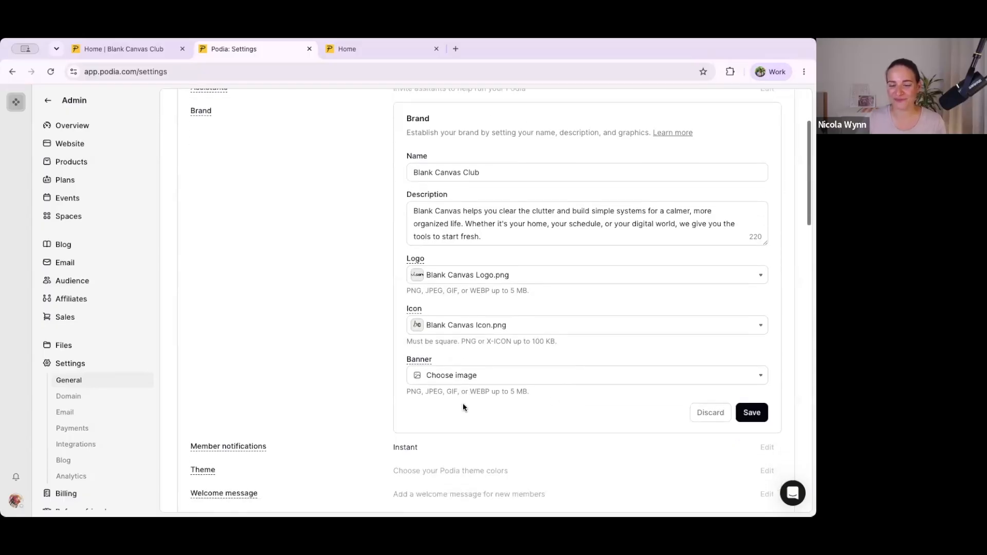
left_click(455, 378)
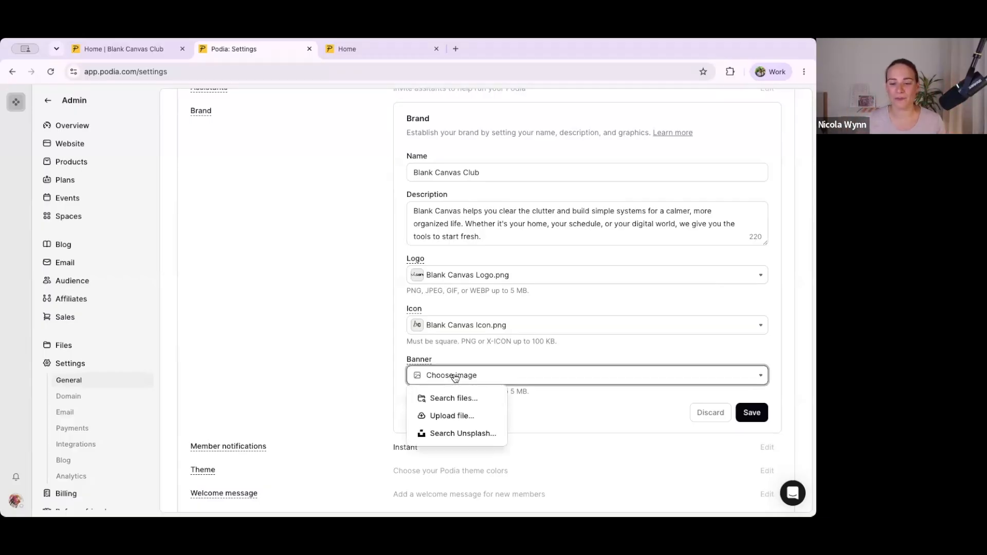
left_click(442, 415)
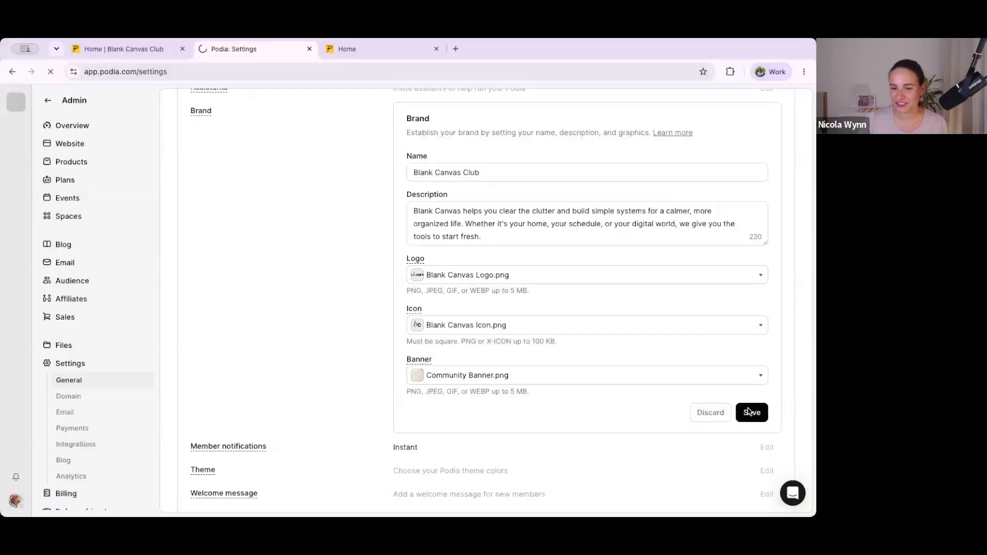
left_click(748, 409)
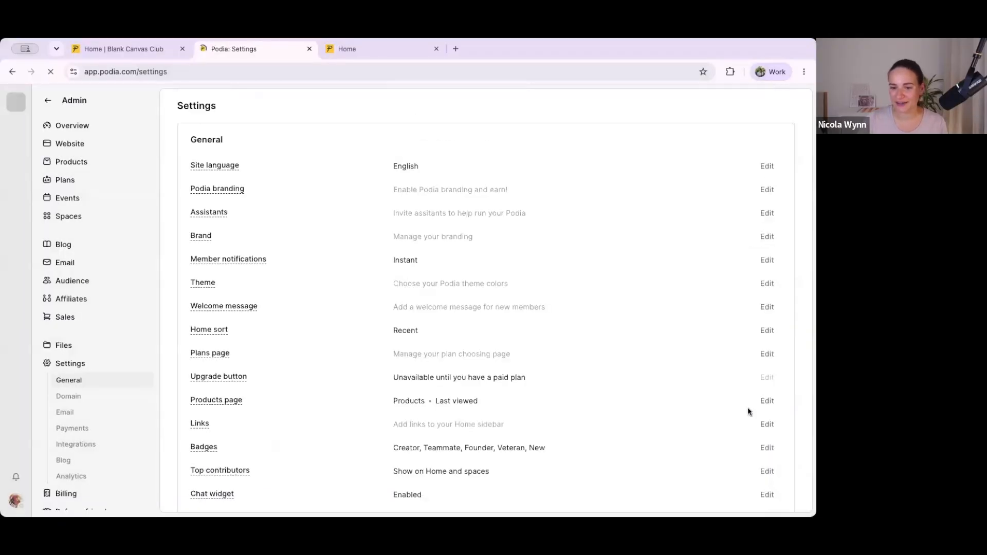
Step: Reload the community home page to view the new icon and banner
left_click(149, 54)
left_click(209, 72)
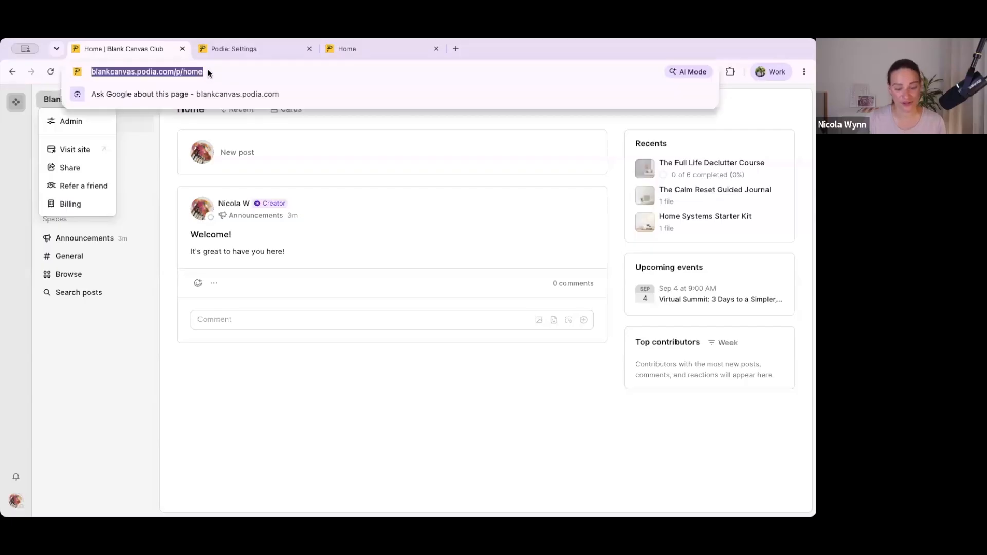
key("Return")
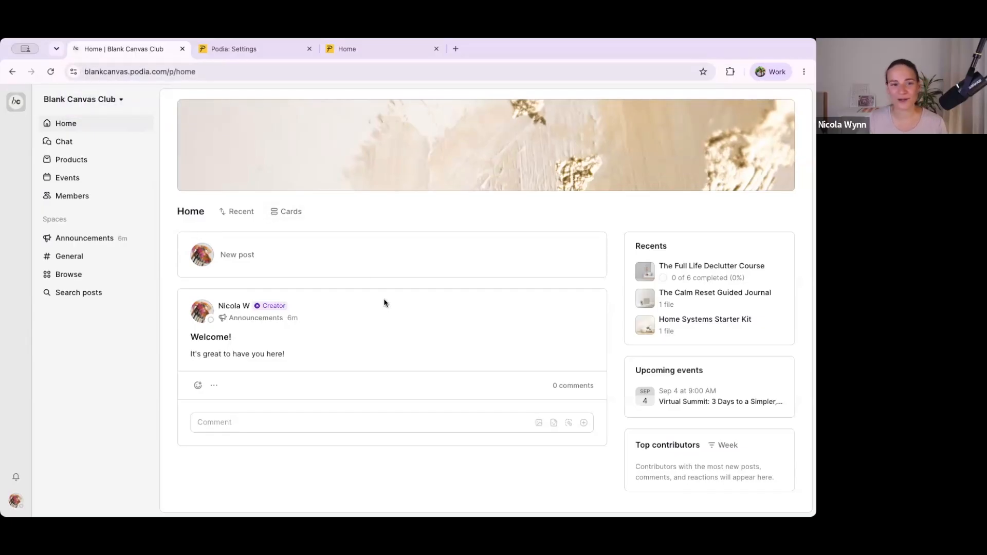
Step: Set the default member notification schedule to Daily summary in the general settings, and save it
left_click(265, 52)
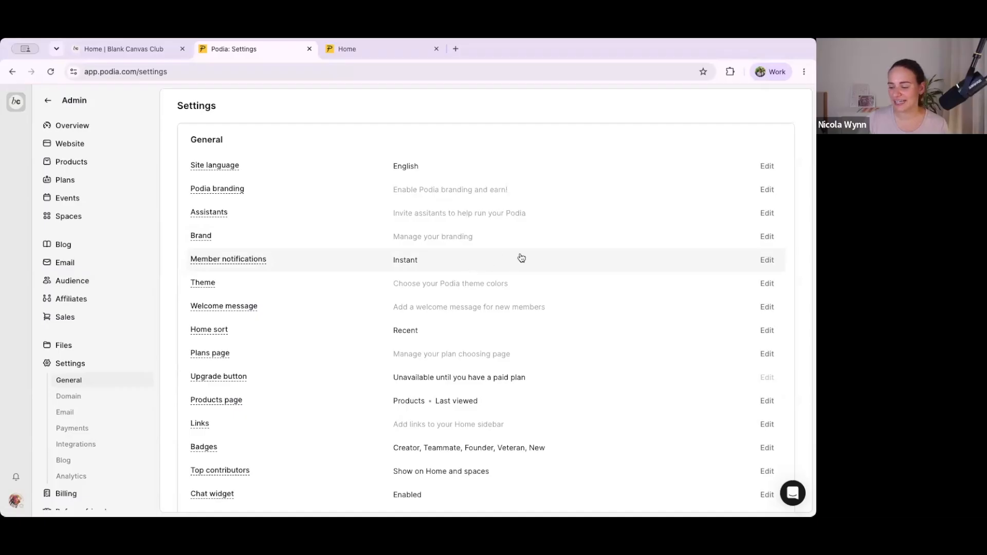
left_click(769, 260)
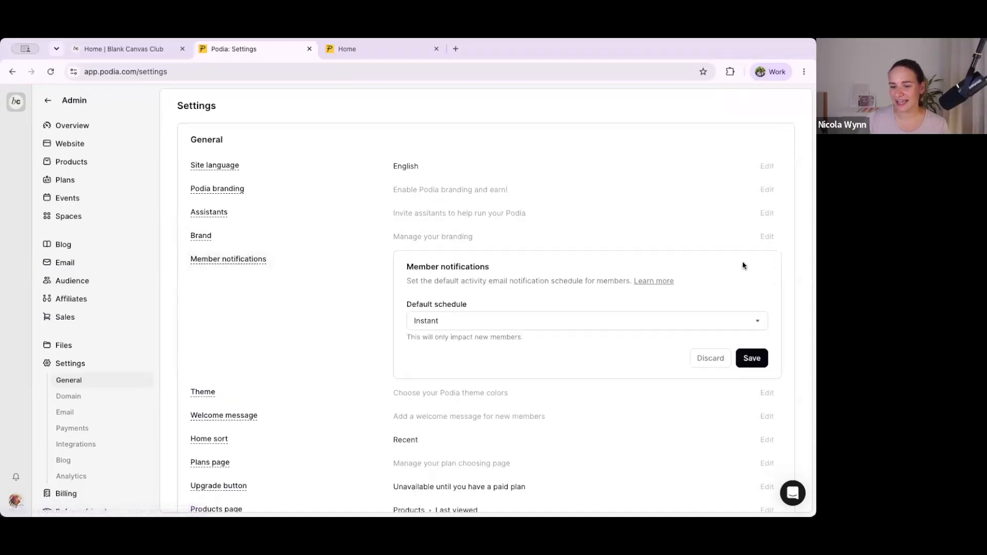
left_click(424, 324)
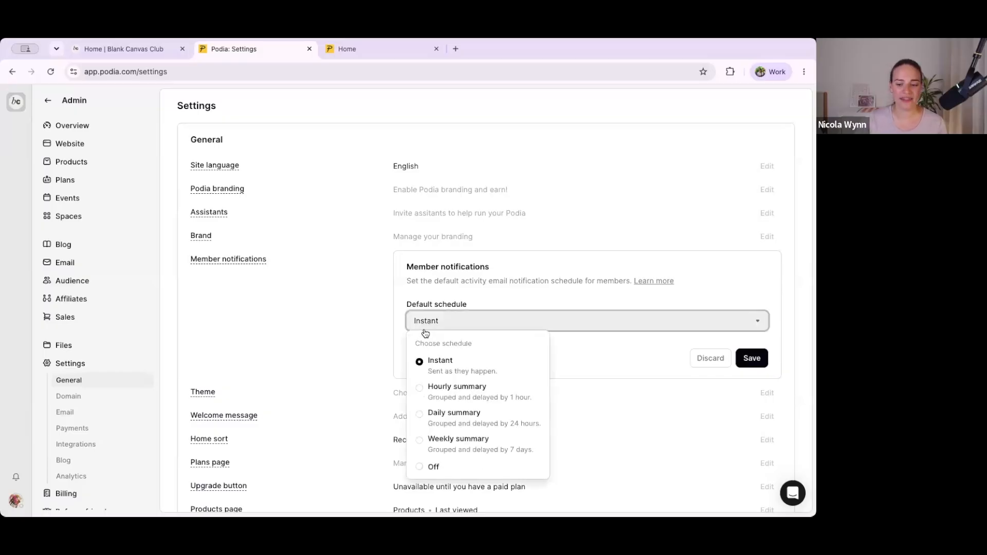
left_click(435, 411)
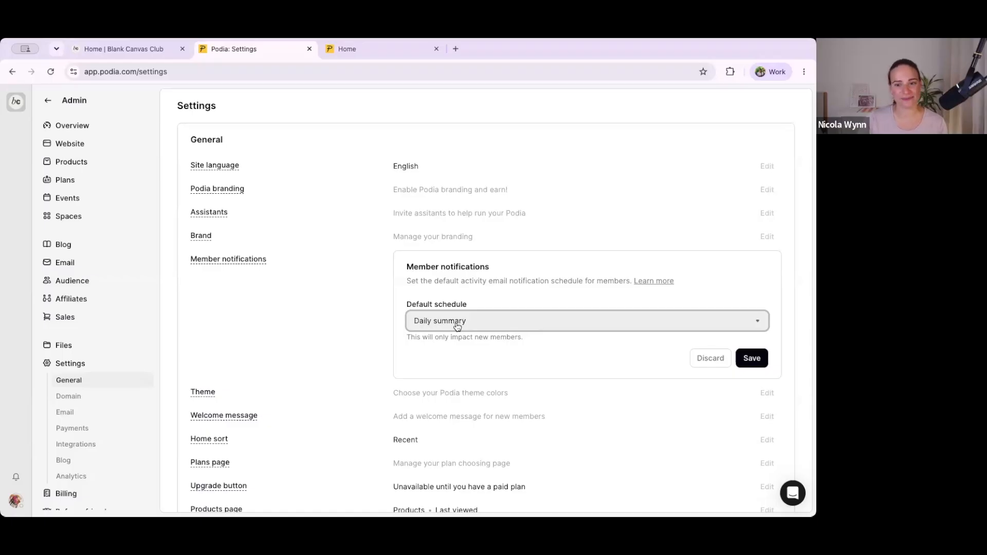
left_click(750, 358)
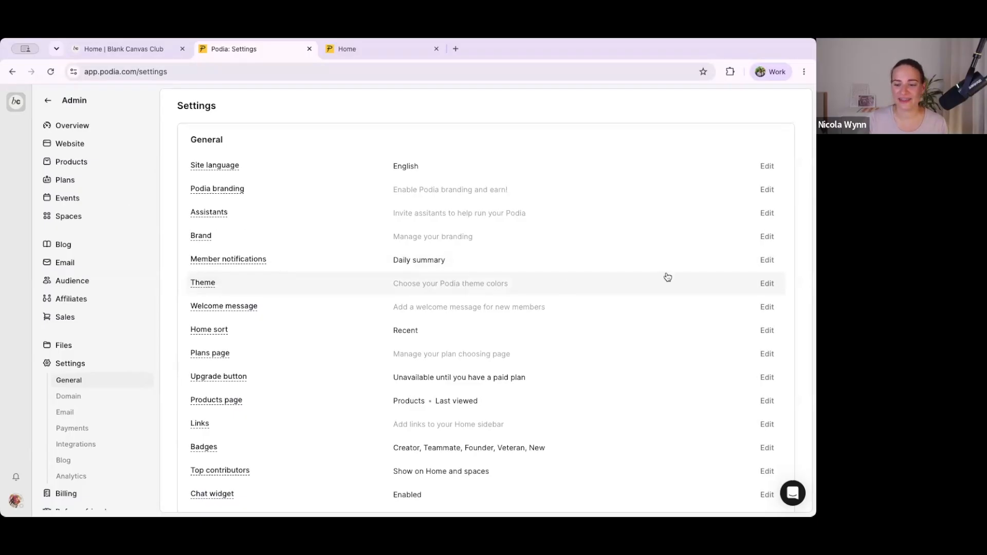
Step: Try out several theme presets, including purple, cream and dark green, and select the light preset with indigo accents
left_click(768, 284)
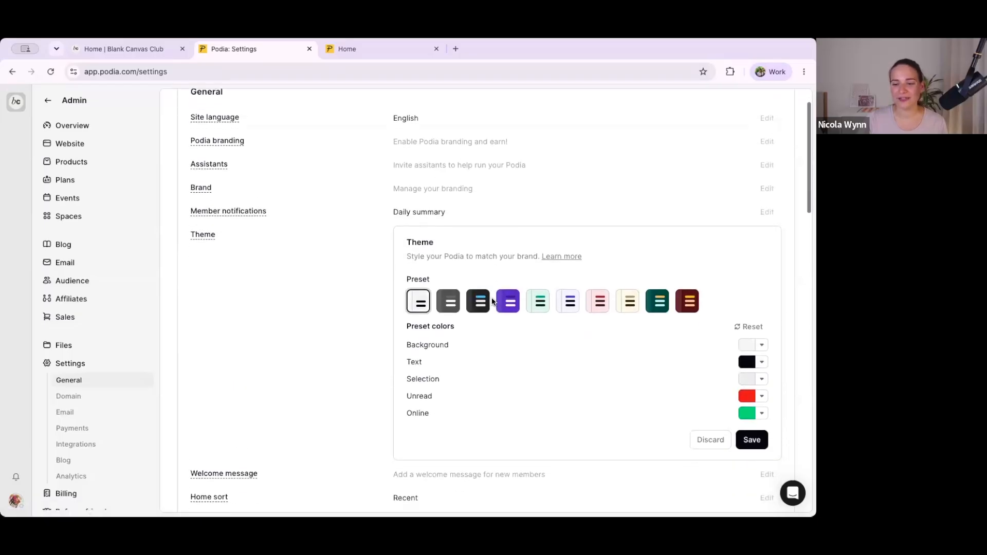
left_click(566, 294)
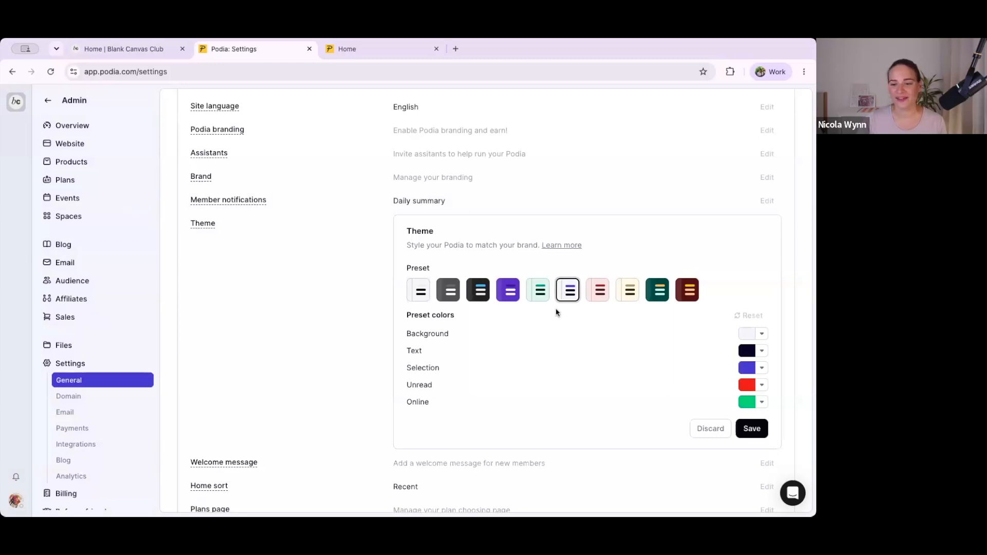
left_click(530, 295)
left_click(507, 295)
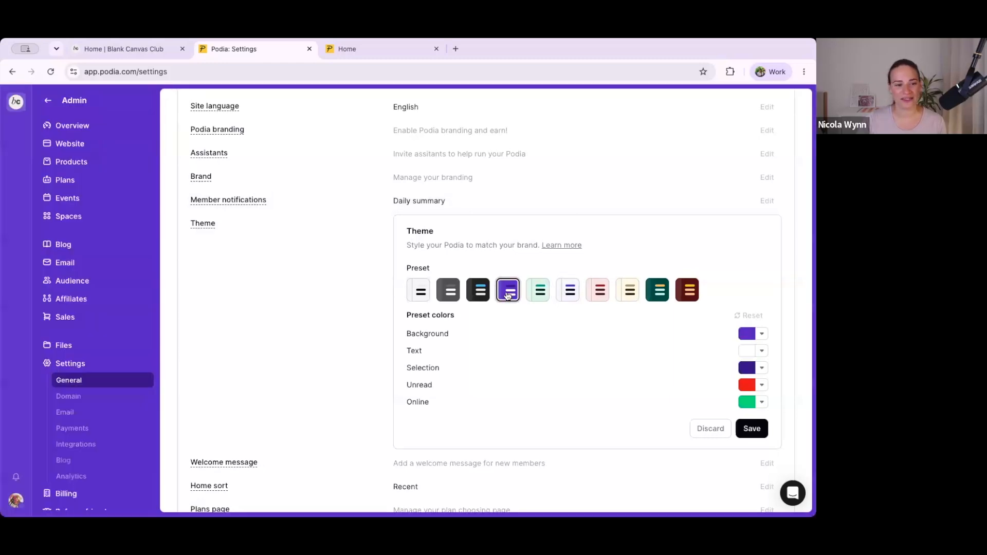
left_click(629, 296)
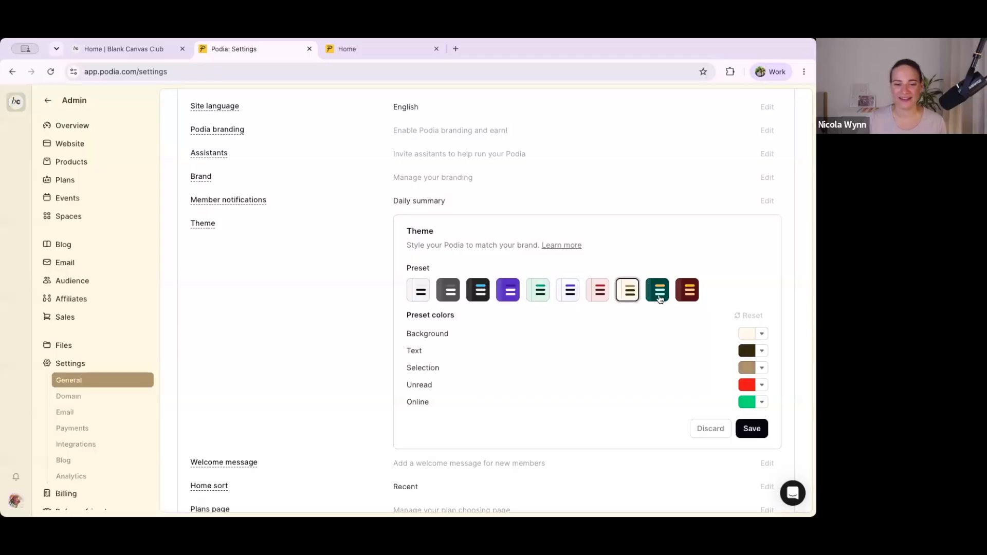
left_click(654, 297)
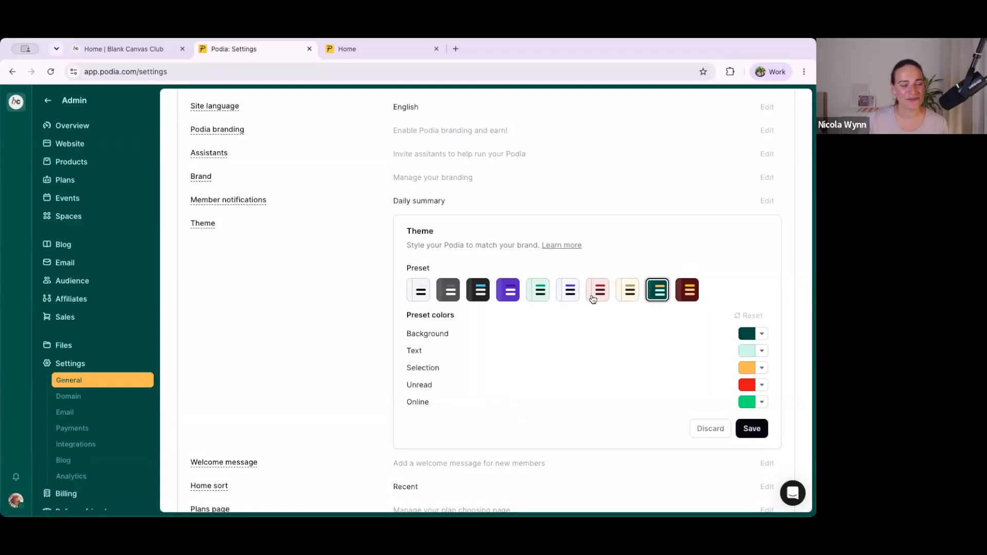
left_click(562, 292)
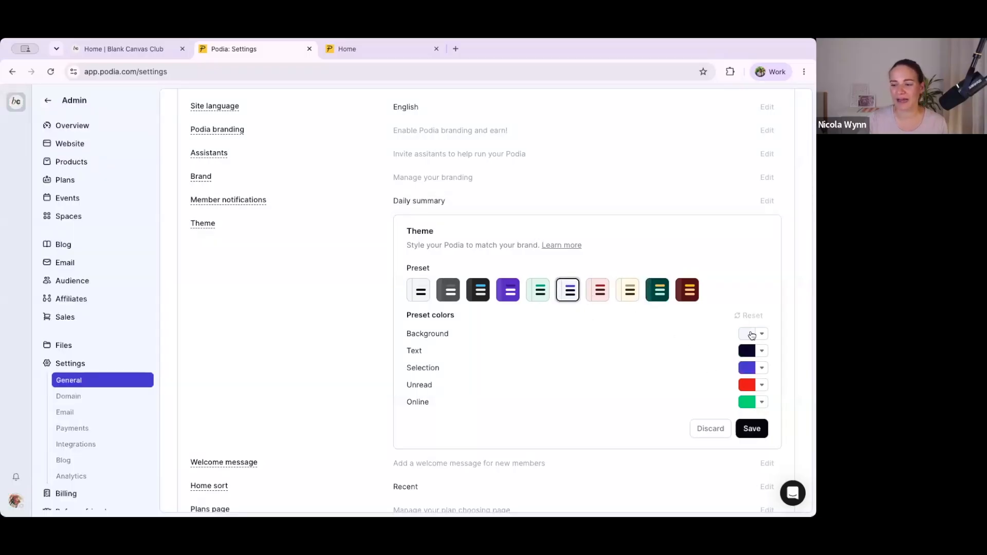
Step: Change the theme's selection color to the blue from the site colors
left_click(746, 368)
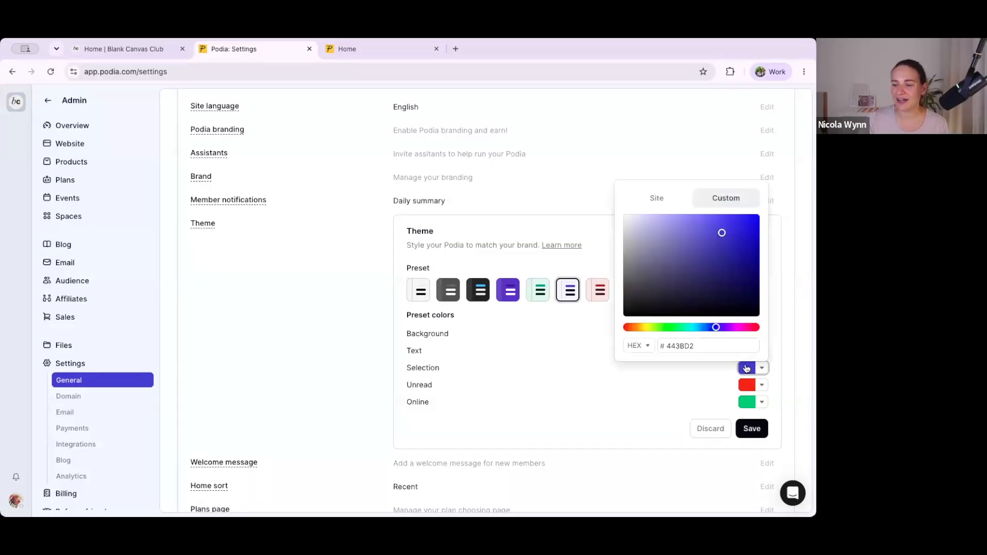
left_click(657, 200)
left_click(632, 343)
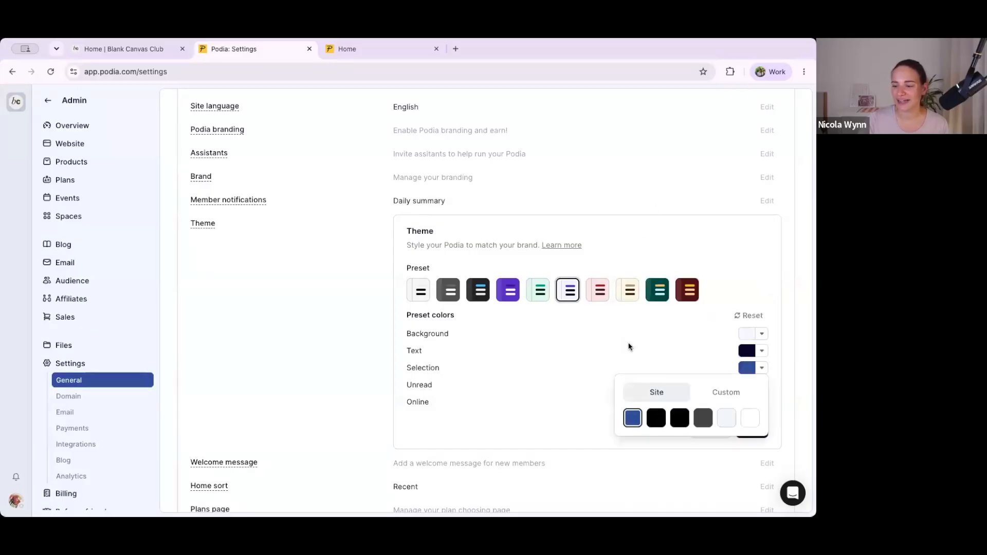
left_click(568, 350)
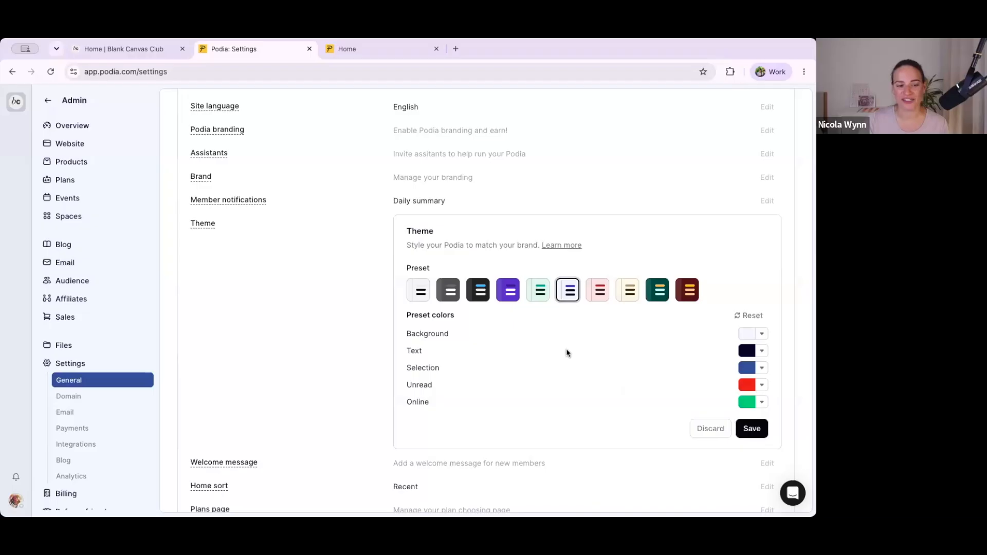
Step: Set the theme's background color to Site / Shade 3, and save the theme
left_click(745, 334)
left_click(657, 165)
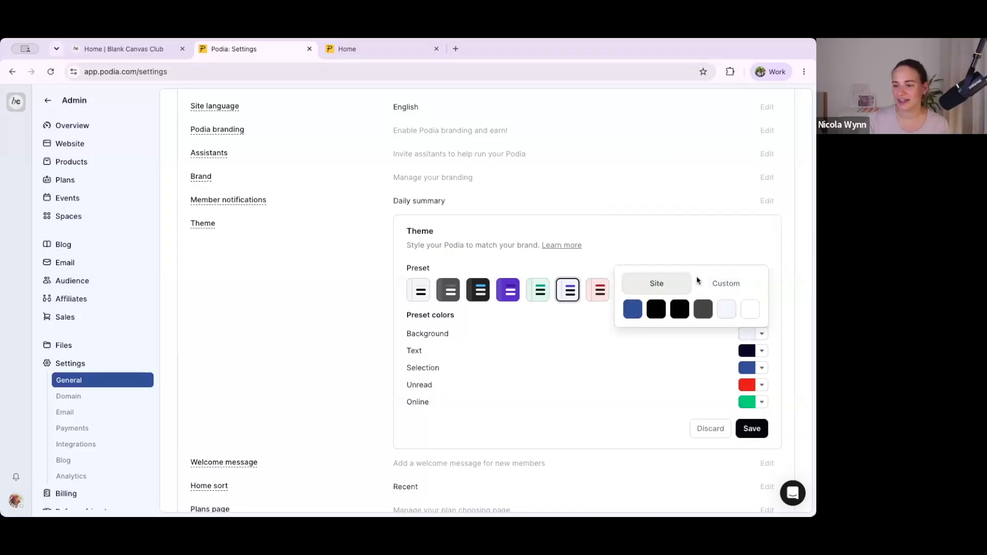
left_click(727, 310)
left_click(591, 350)
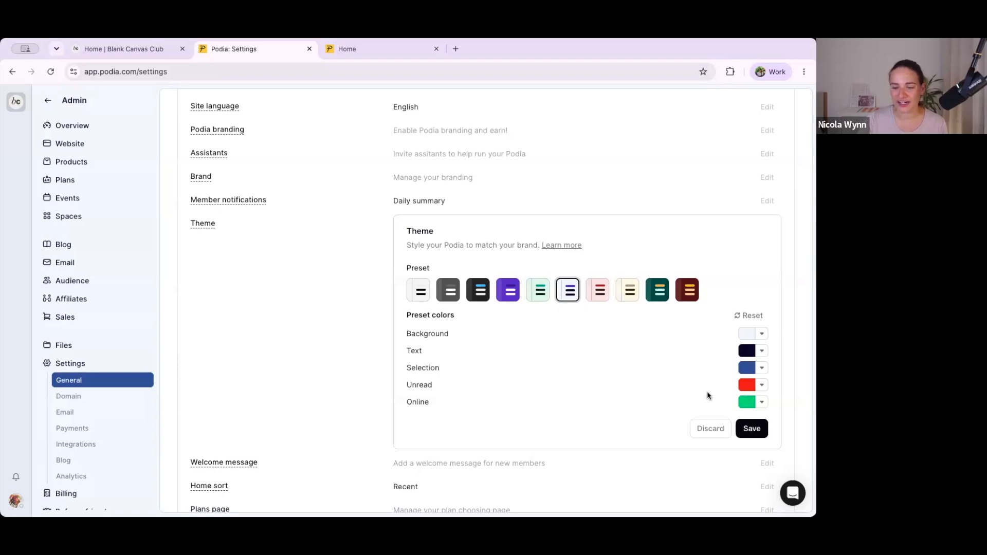
left_click(754, 430)
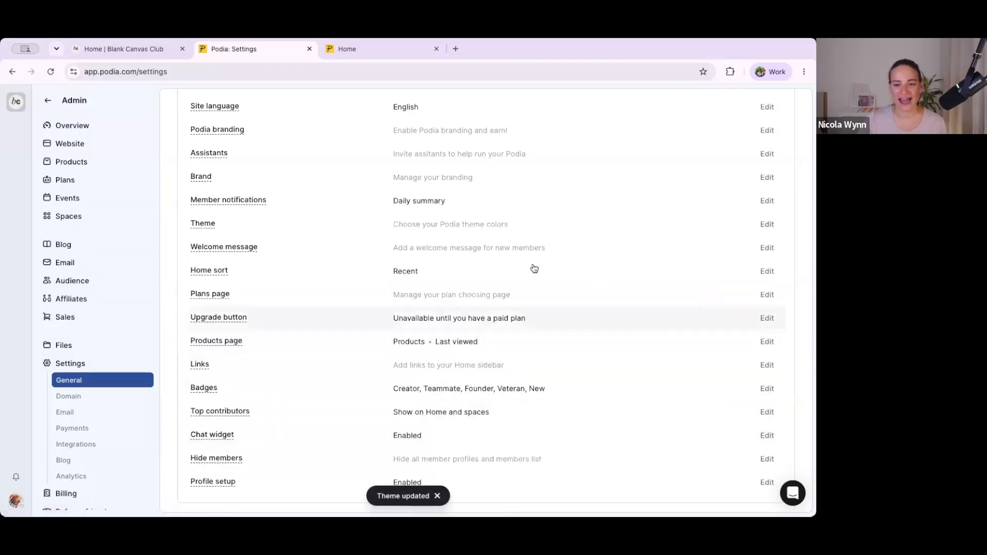
Step: Reload the Blank Canvas Club home page to check the updated theme colors
left_click(153, 50)
left_click(155, 71)
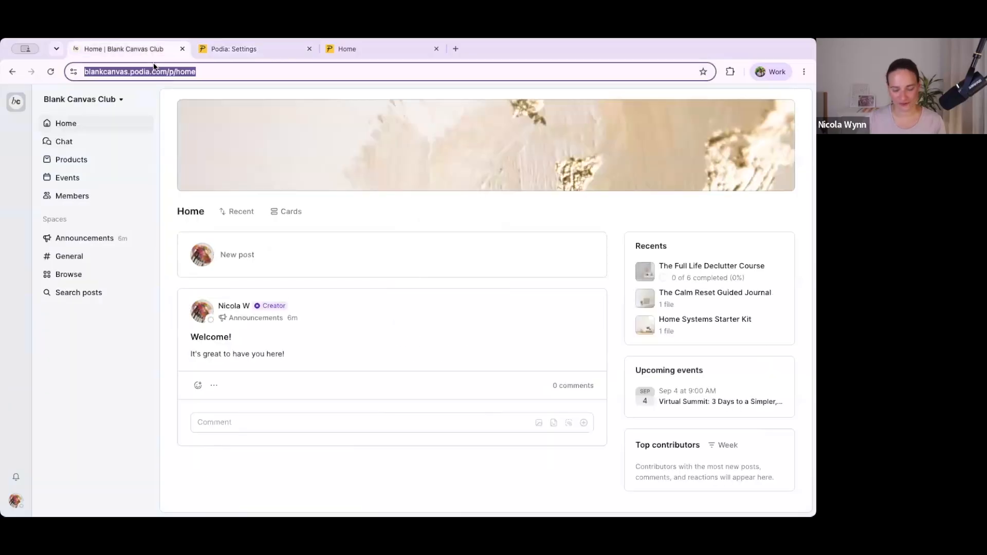
key("Return")
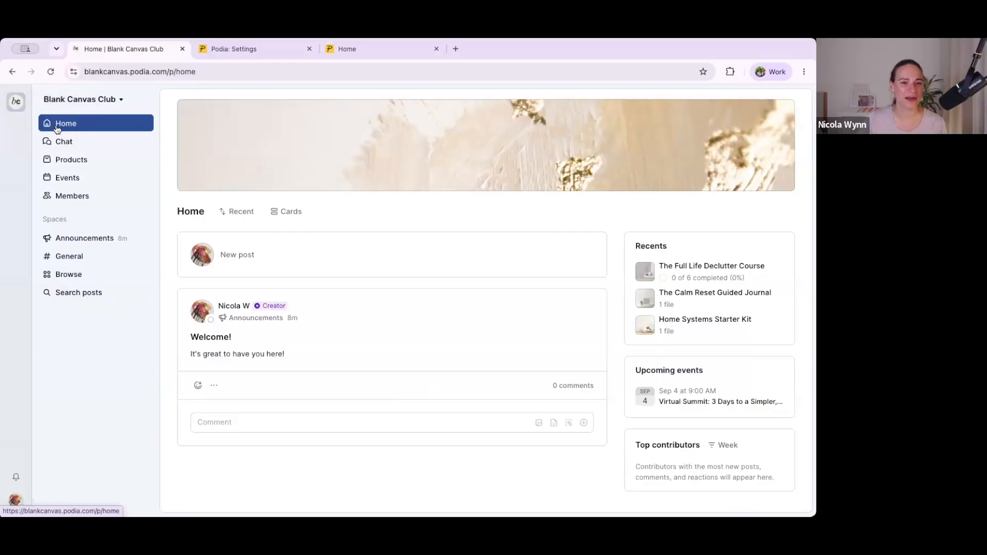
Step: Enable a welcome message on the home page in the general settings, and upload 29.png as its image
left_click(221, 50)
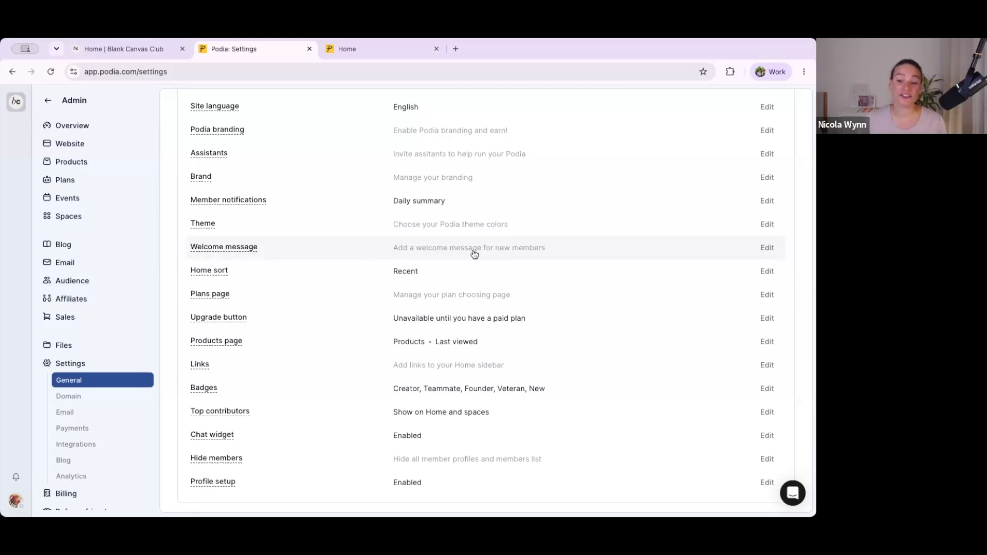
left_click(767, 249)
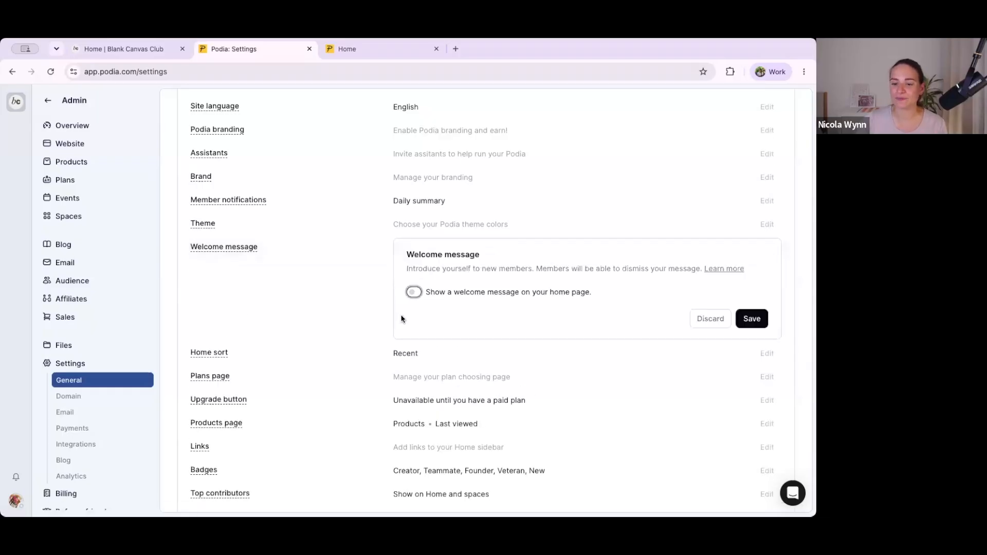
left_click(412, 293)
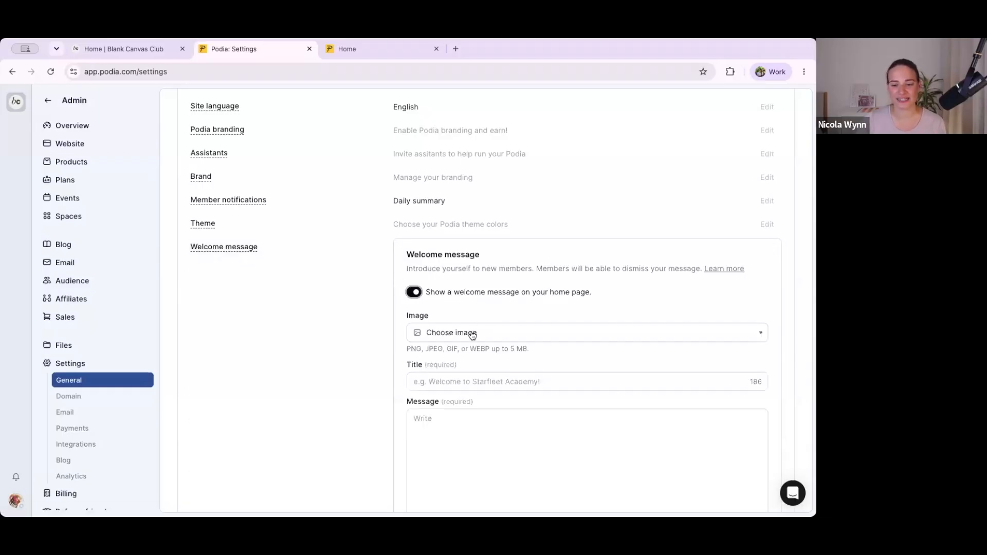
left_click(442, 338)
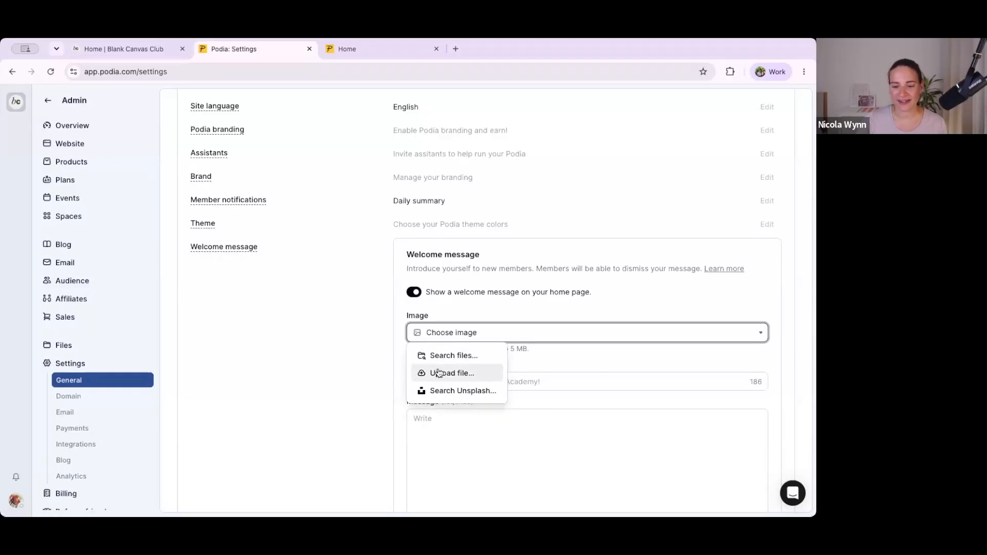
left_click(438, 373)
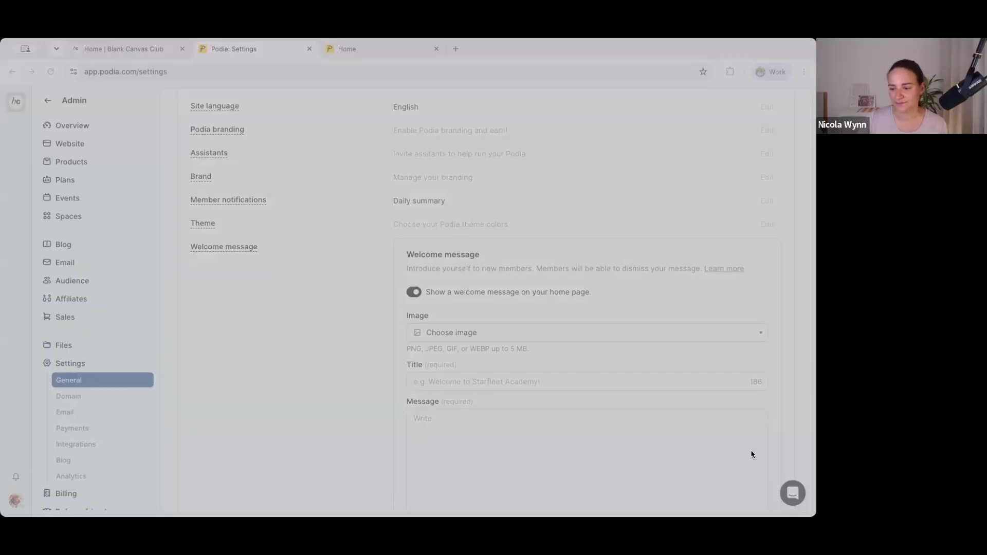
Step: Title the welcome message "Welcome to Blank Canvas!" and paste the text inviting members to look around and introduce themselves
scroll(462, 348, "down", 1)
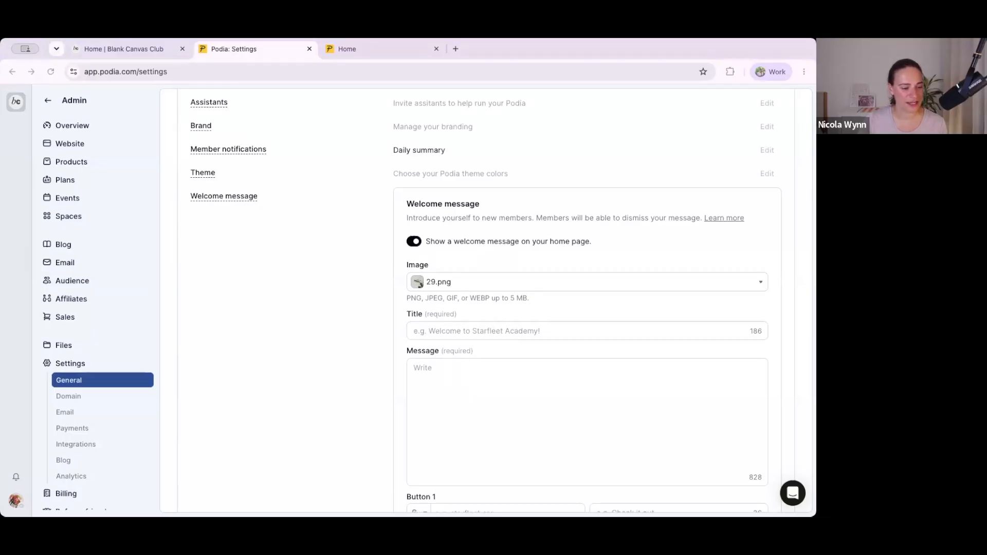
left_click(442, 332)
type("Welcome to Blank Canvas!")
left_click(6, 412)
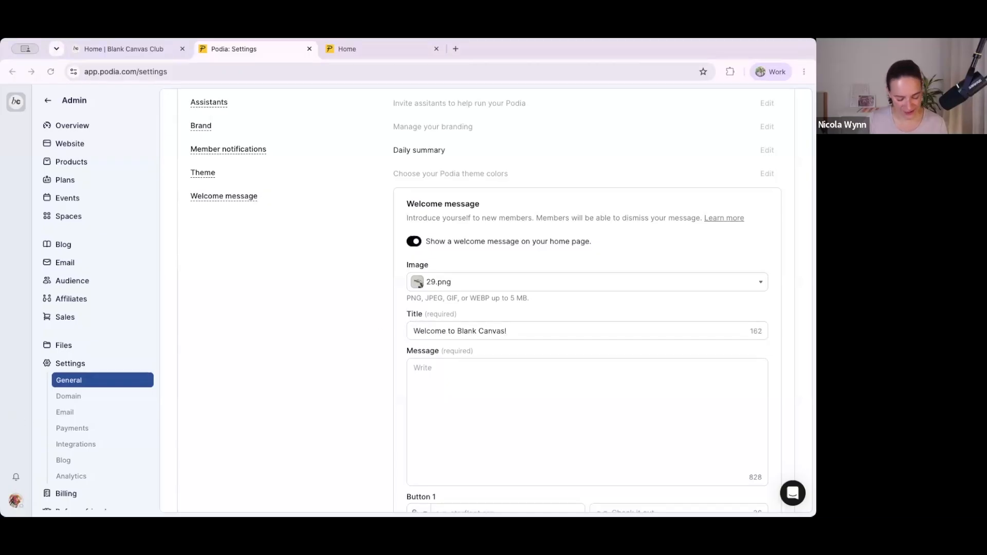
left_click(434, 388)
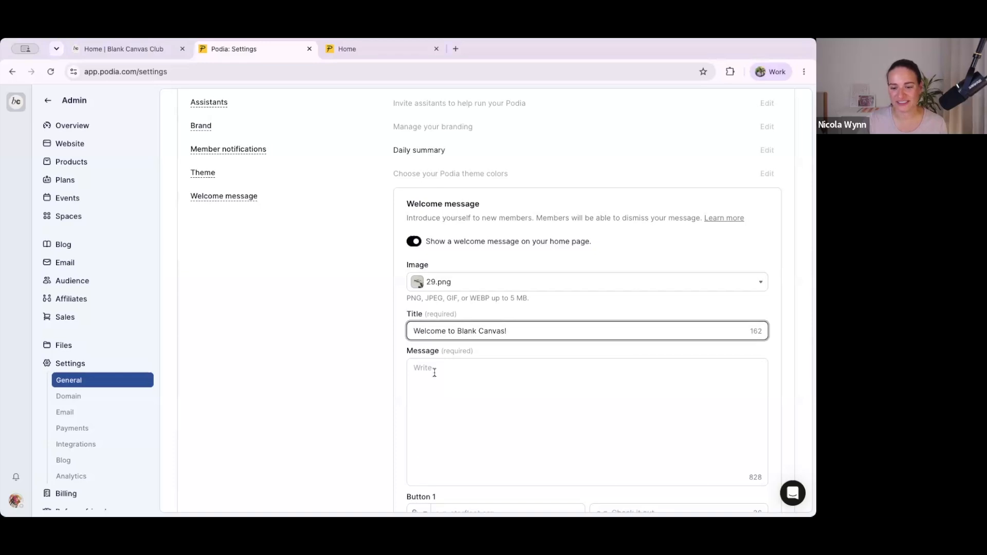
left_click(434, 372)
type("We're so glad you're here. Take a look around, introduce yourself, and start building the organized, productive life you've been picturing.")
Step: Add an email button labeled "Get help with your account" with the contact email to the welcome message, and save it
scroll(509, 397, "down", 2)
scroll(509, 396, "down", 3)
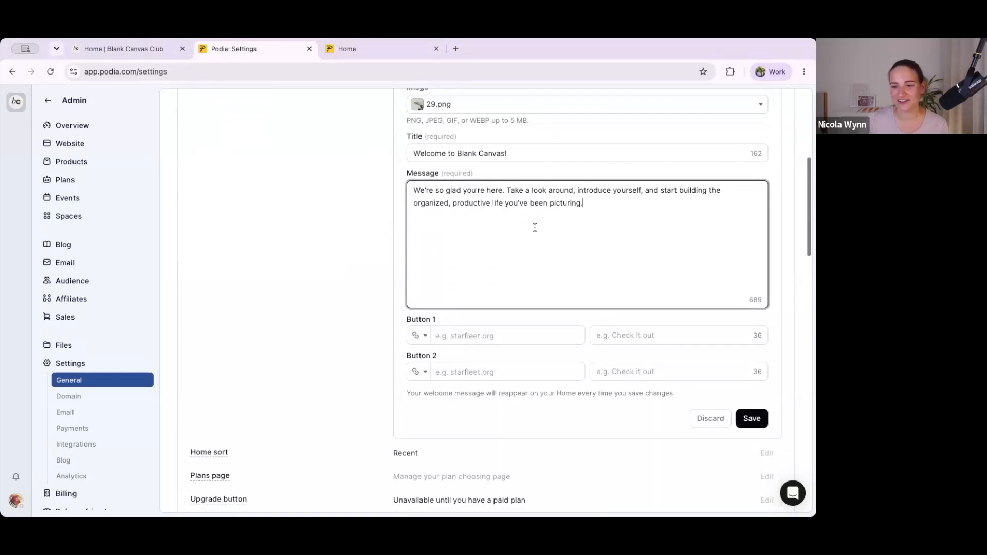
left_click(425, 336)
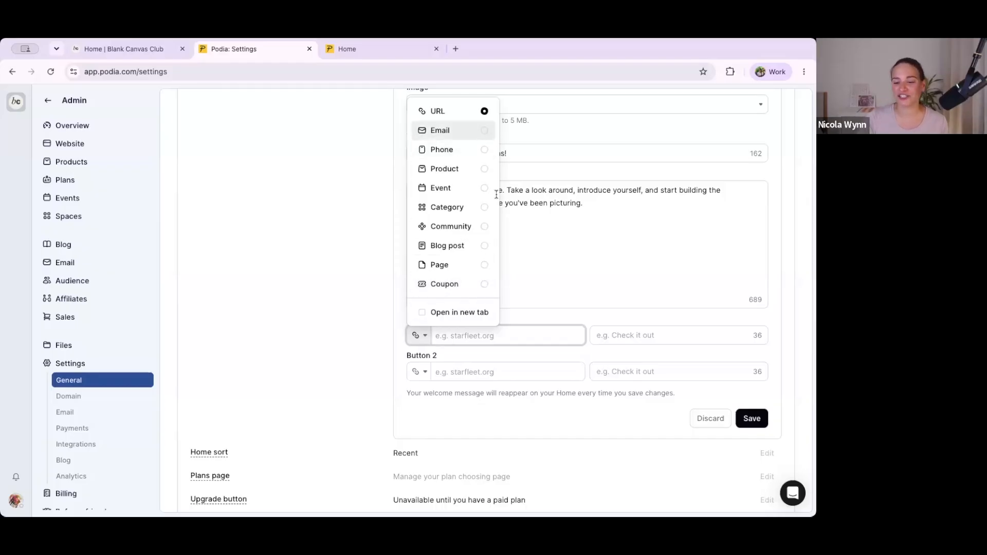
left_click(516, 414)
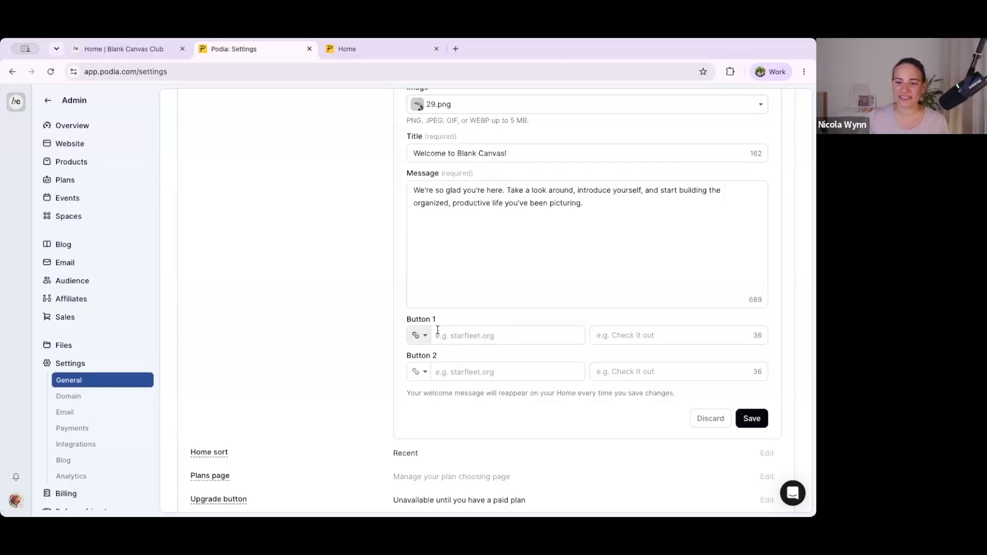
left_click(420, 335)
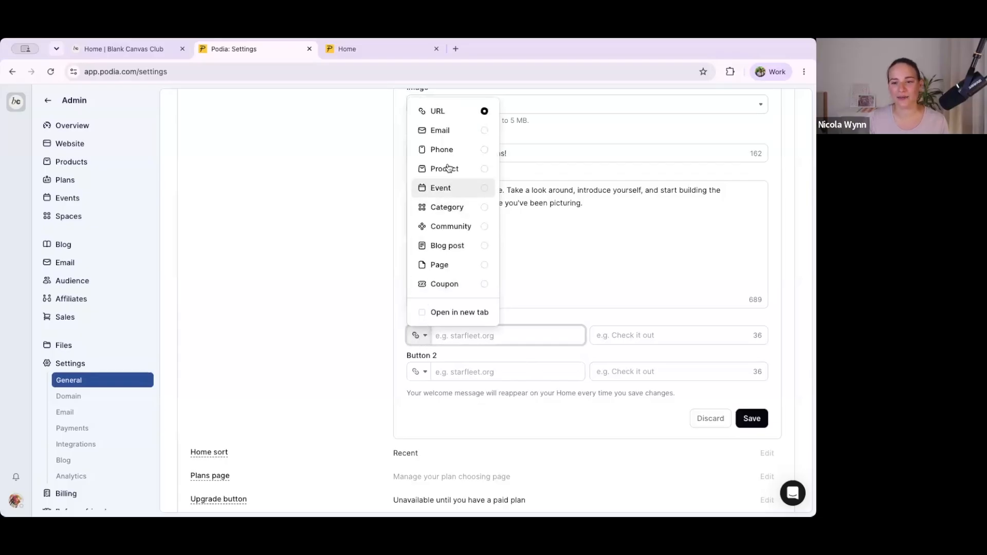
left_click(440, 130)
key("Return")
Step: Reload the community home page and review the new welcome message with its image and help button
scroll(511, 264, "up", 3)
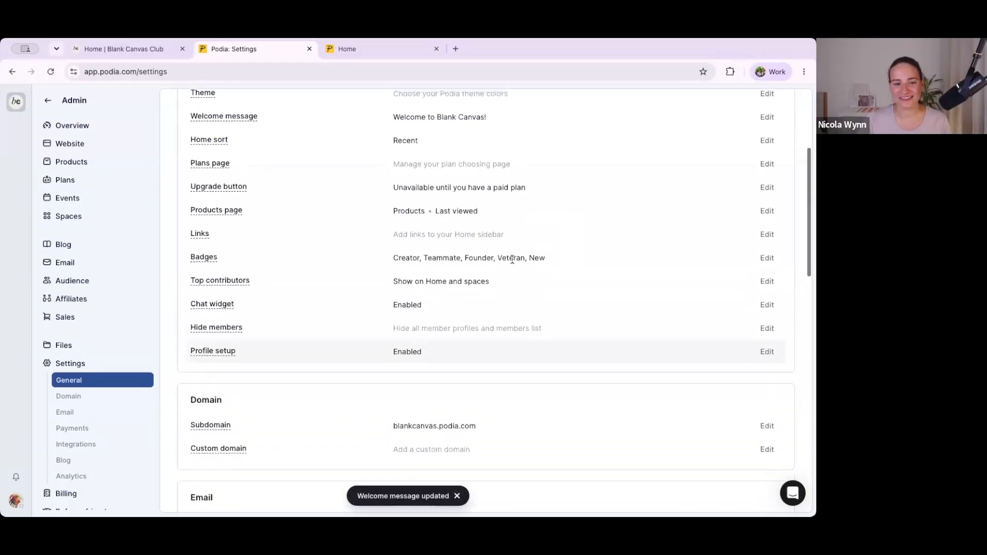
scroll(356, 177, "up", 2)
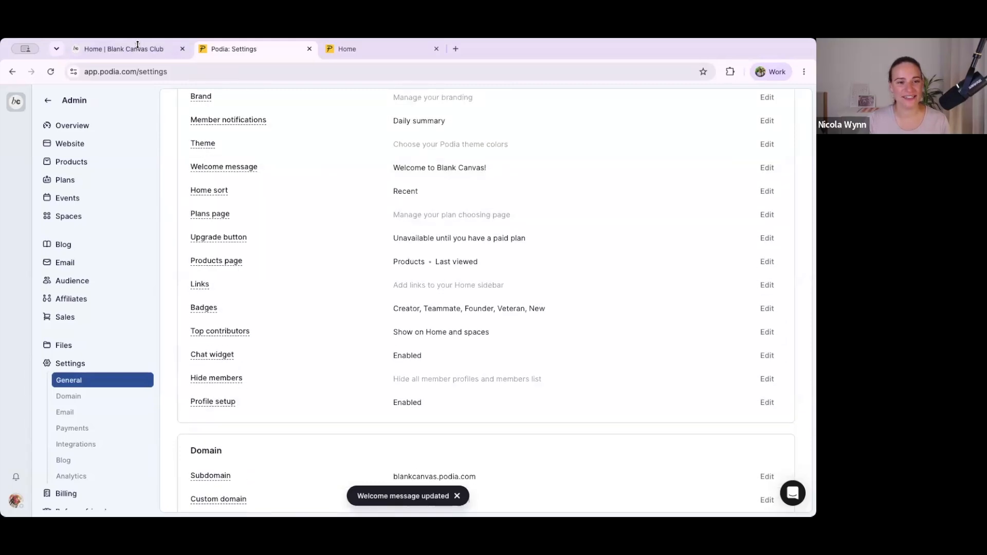
left_click(127, 51)
key("super+l")
key("Return")
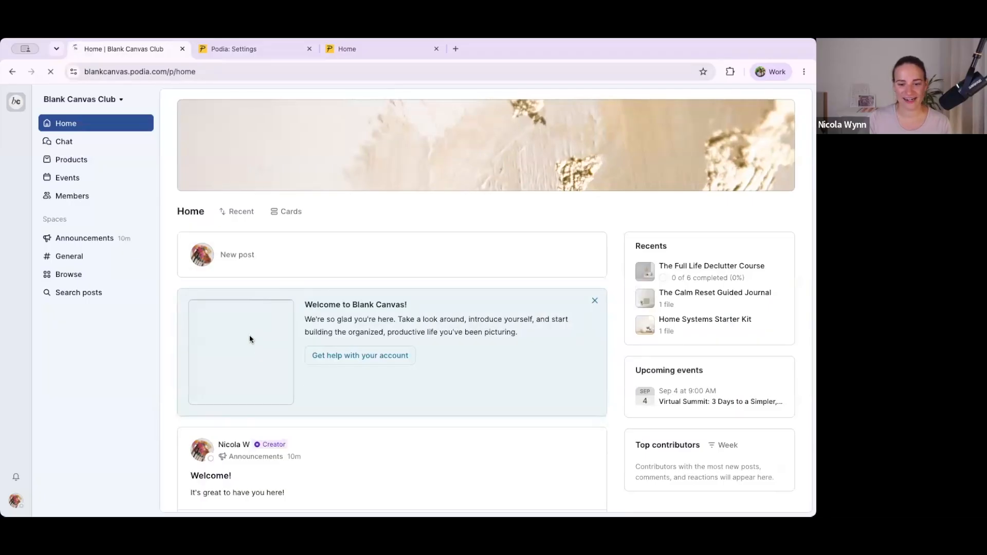
scroll(463, 397, "down", 2)
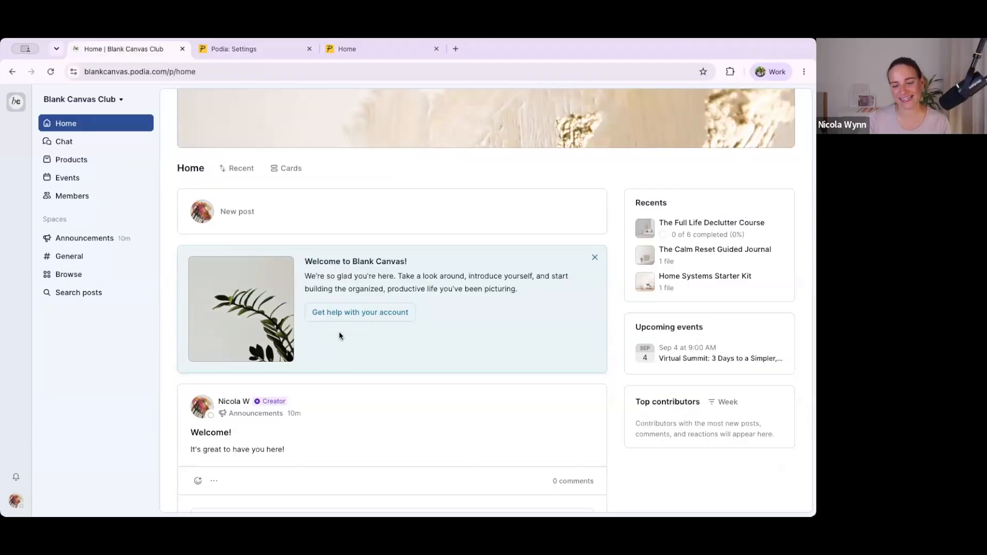
scroll(339, 333, "up", 2)
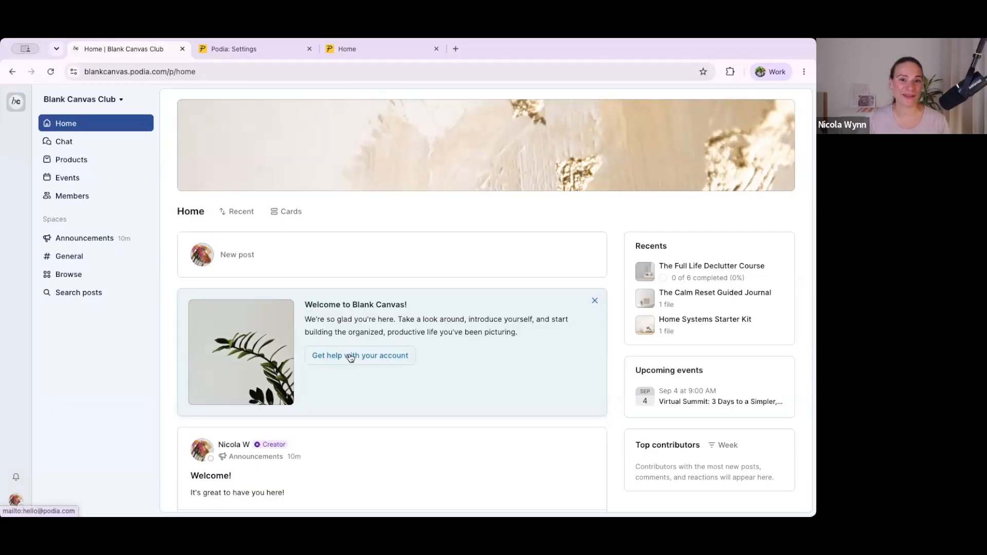
Step: Rename the members' products page to Resources and give it the T-shirt icon
left_click(233, 59)
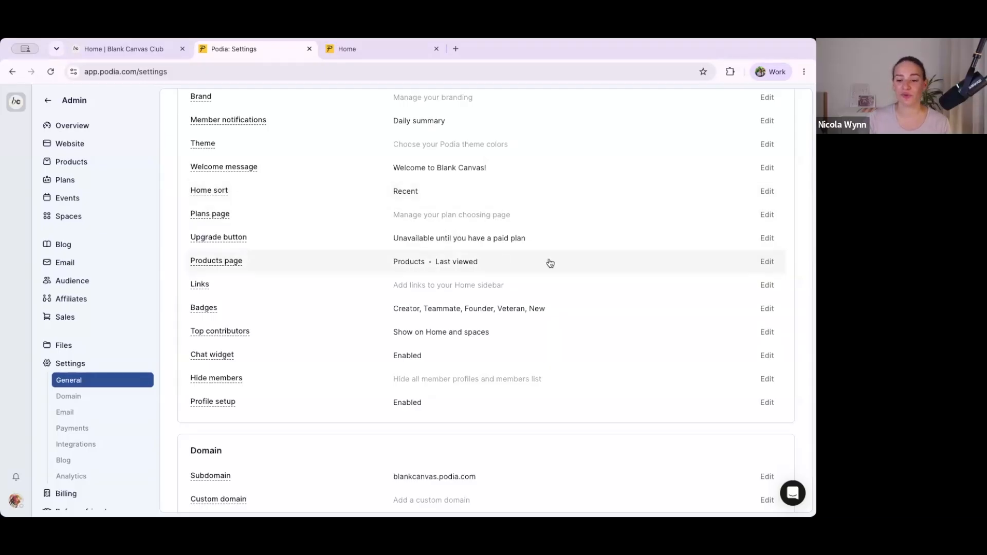
left_click(138, 48)
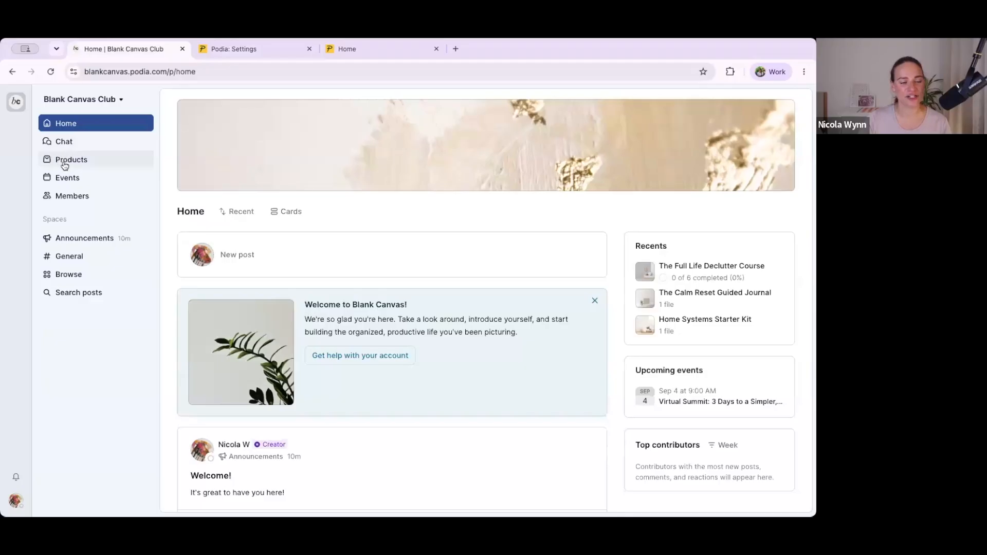
left_click(237, 47)
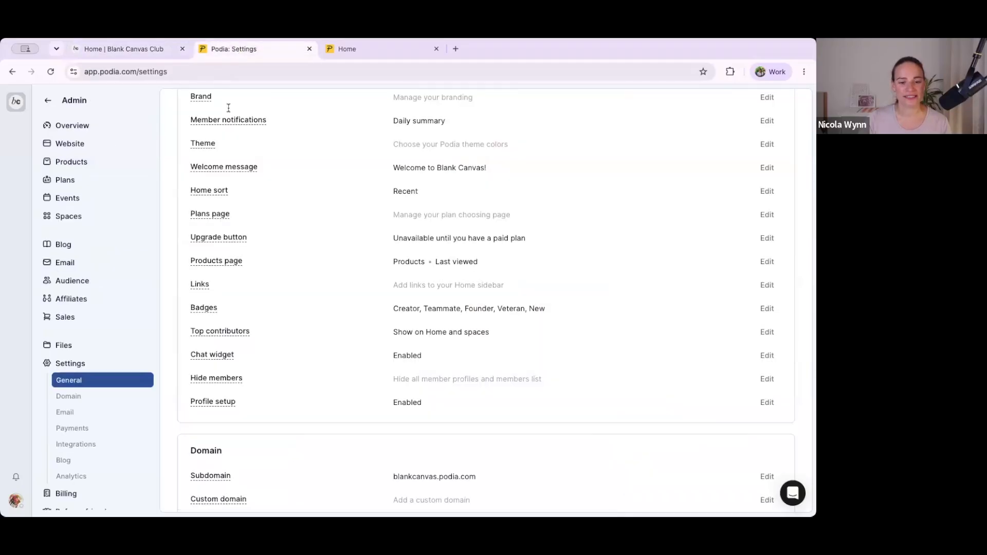
left_click(759, 265)
left_click(465, 323)
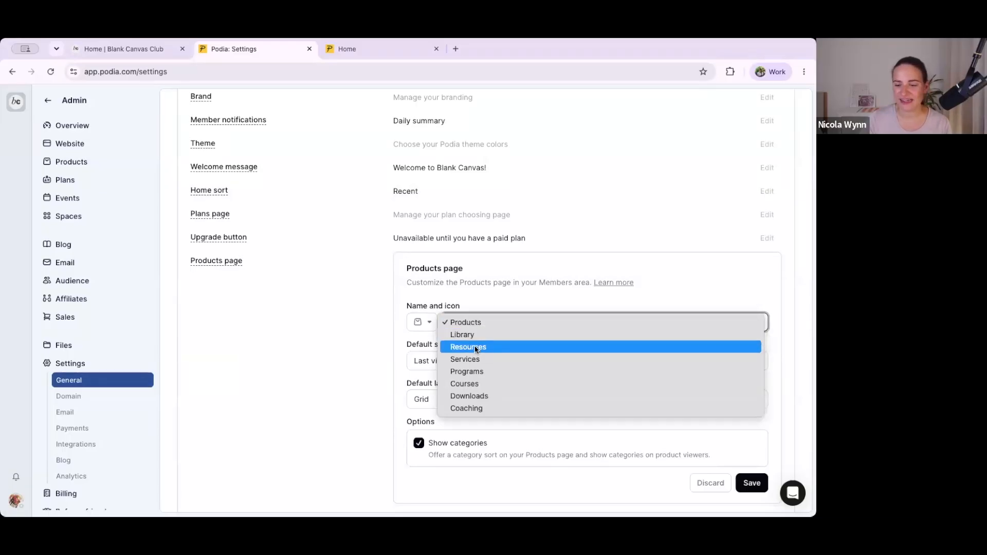
left_click(472, 347)
left_click(427, 323)
left_click(427, 323)
left_click(426, 322)
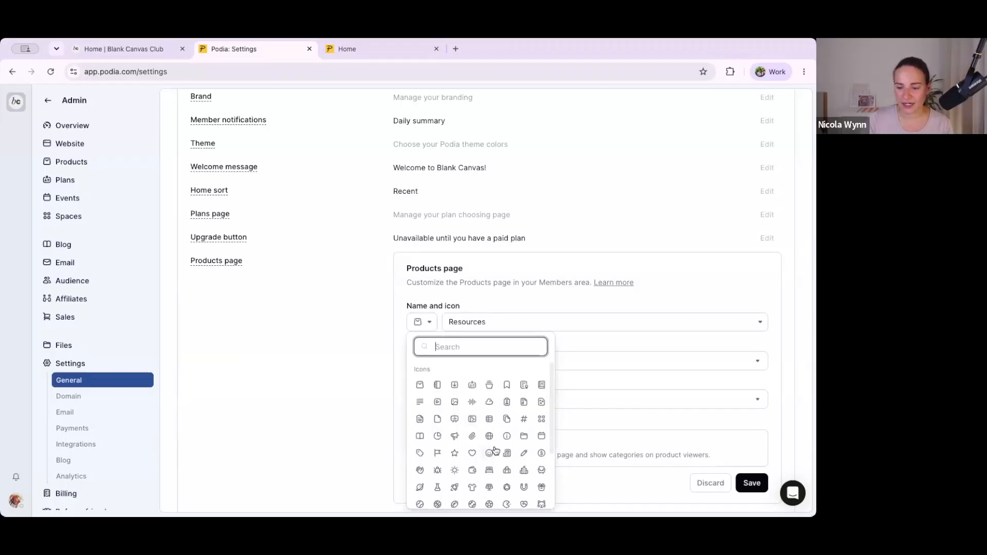
left_click(472, 487)
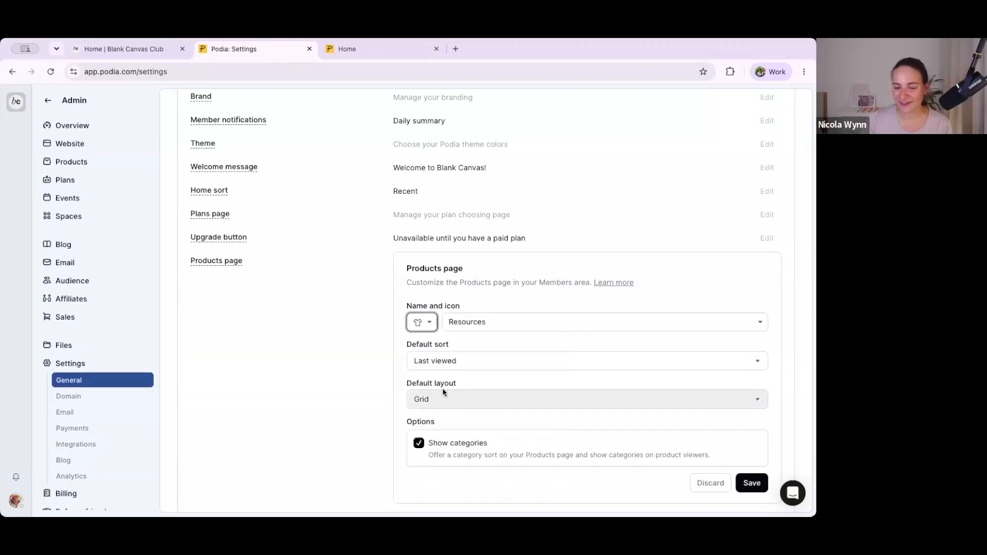
Step: Review the default sort options, keep Last viewed, and save the products page settings
left_click(433, 367)
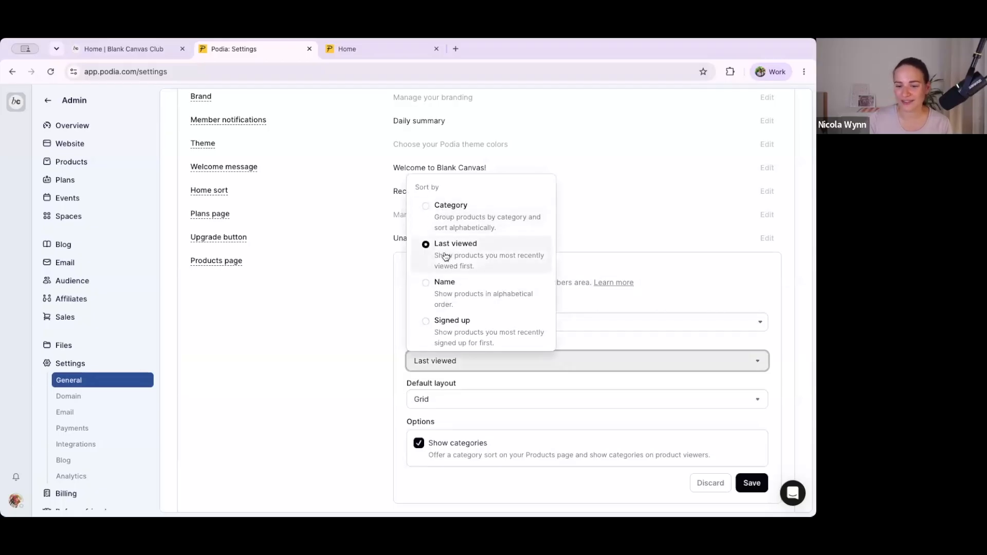
left_click(353, 395)
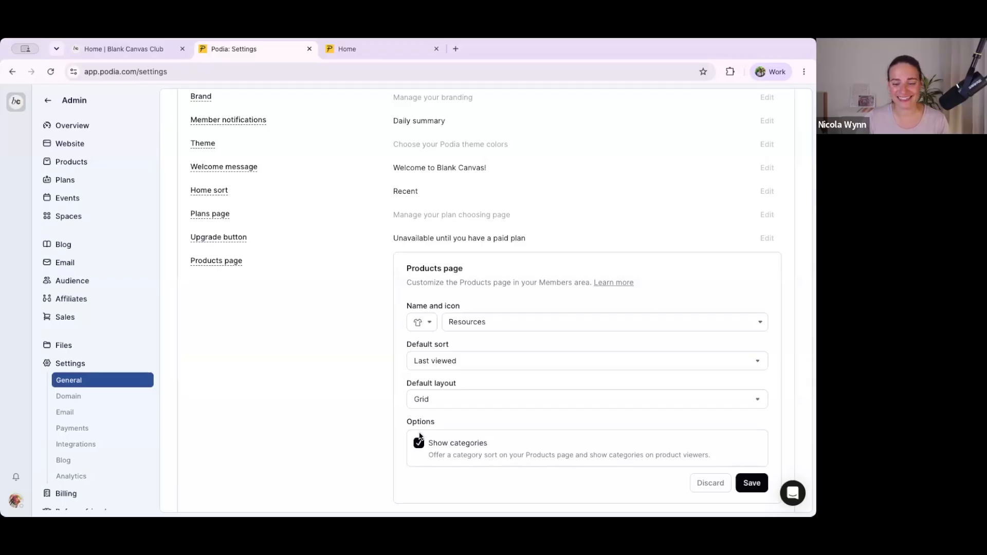
left_click(752, 484)
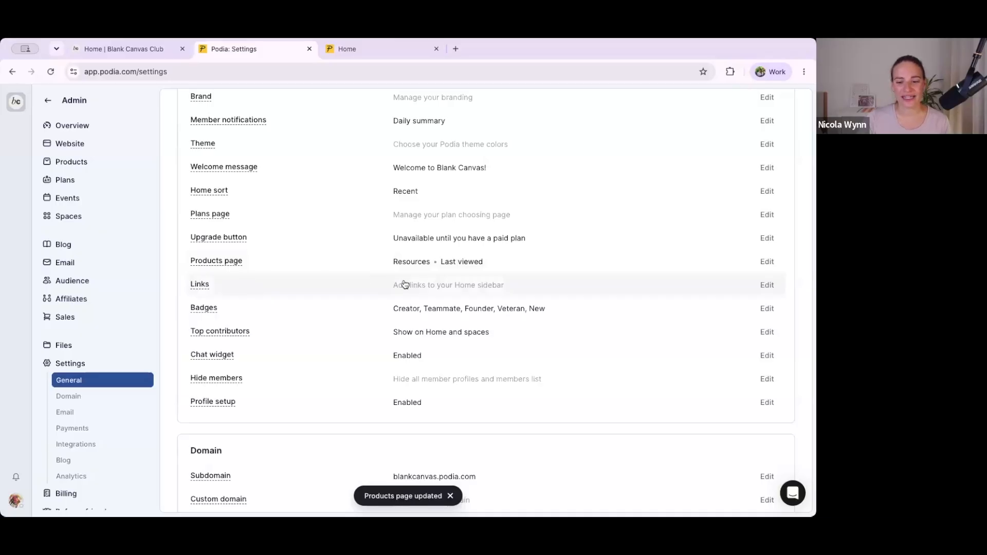
Step: Reload the community home page to check the renamed Resources page in the navigation
left_click(165, 54)
left_click(181, 72)
key("Return")
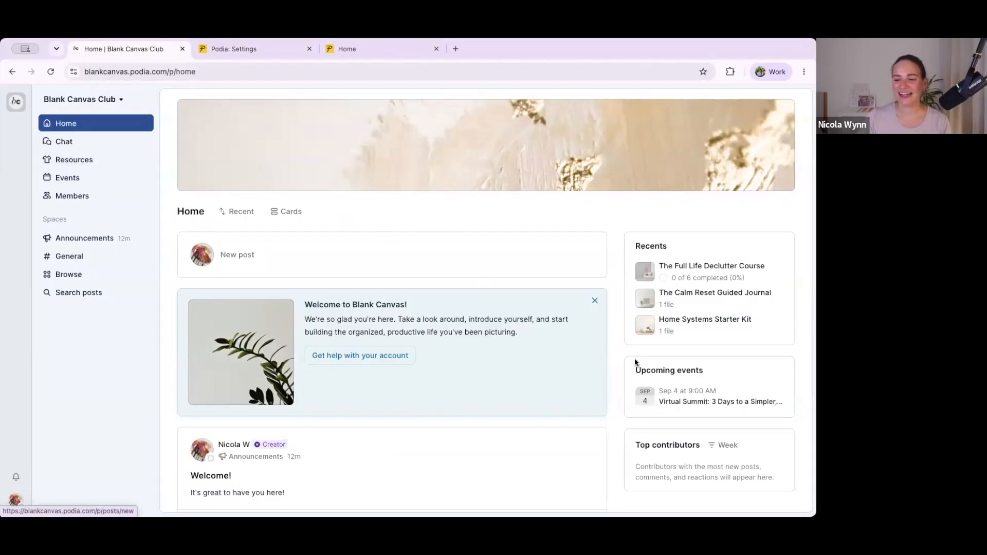
scroll(669, 364, "down", 3)
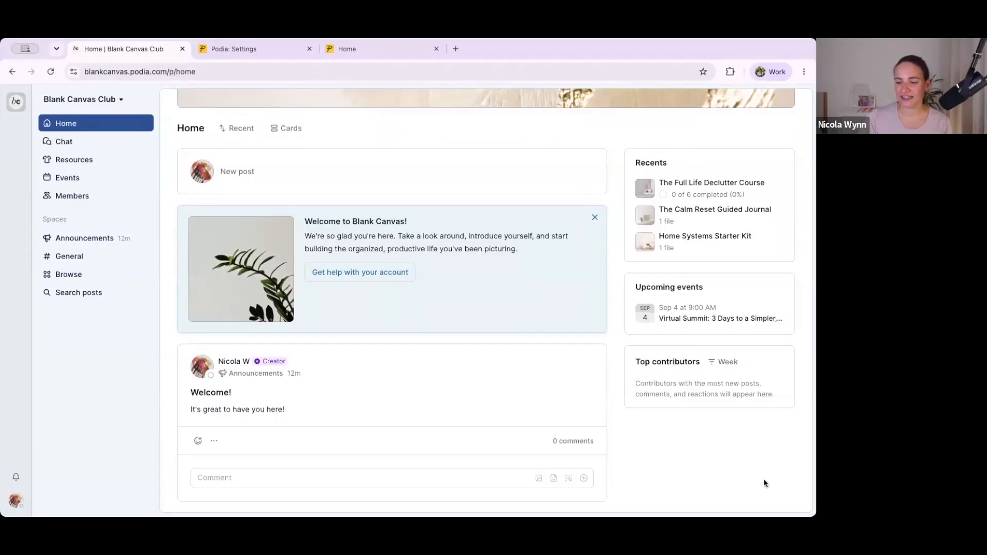
left_click(280, 50)
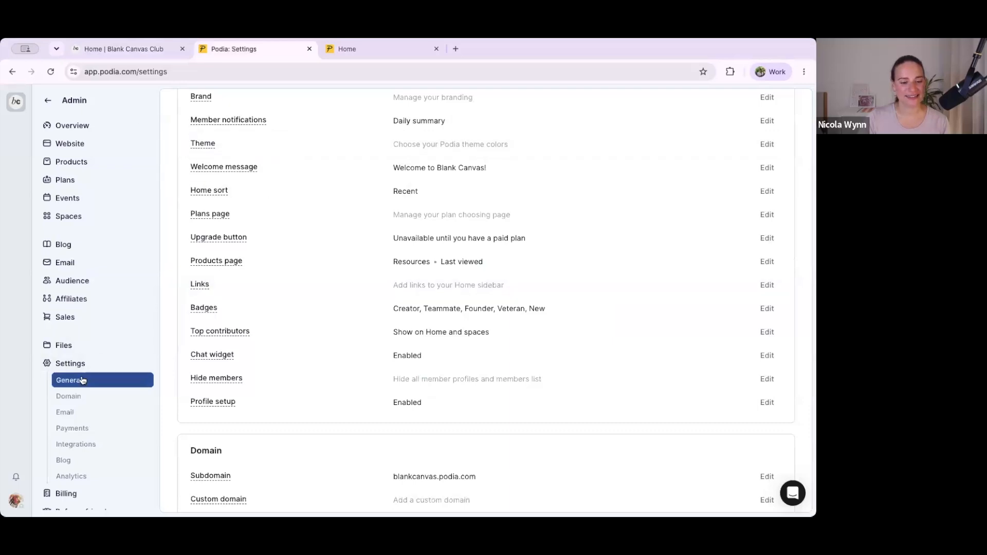
mouse_move(229, 331)
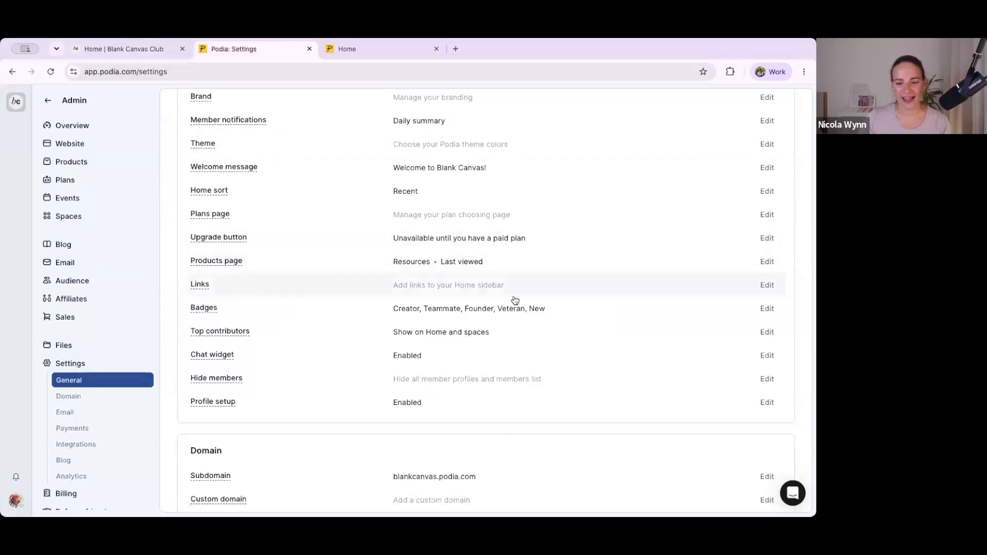
left_click(766, 285)
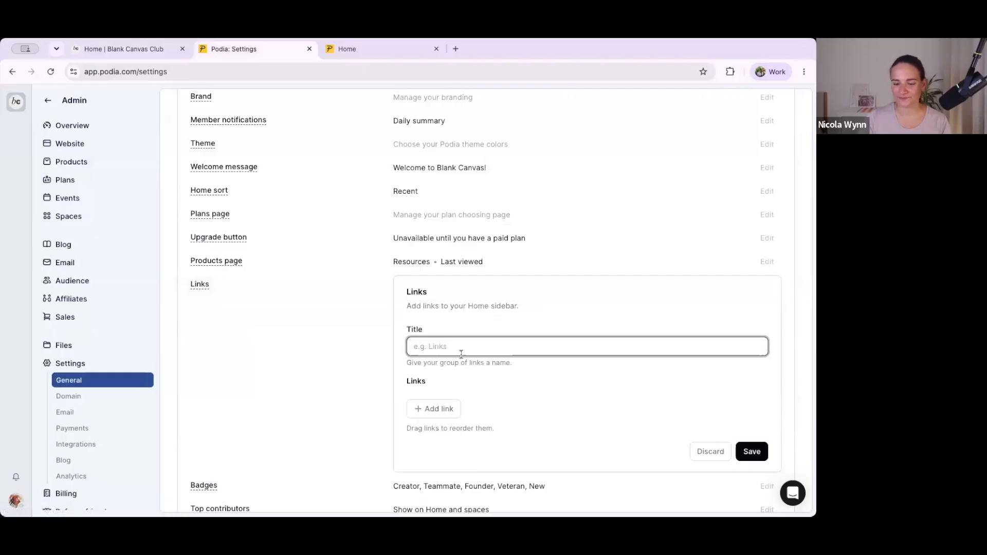
type("Quick Links")
left_click(429, 409)
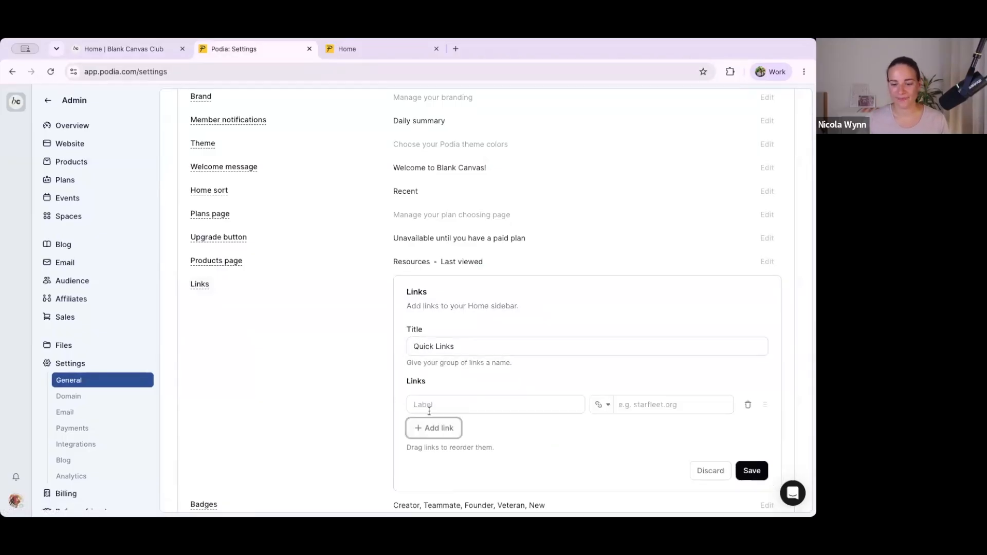
left_click(482, 404)
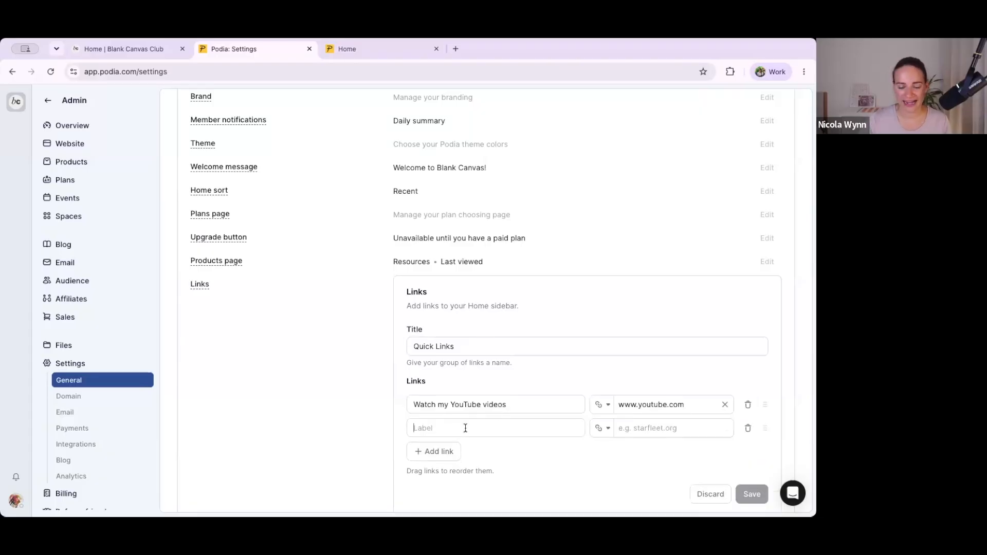
Step: Add a second sidebar link labelled "Read the blog" that points to a blog post, and save the links
left_click(465, 427)
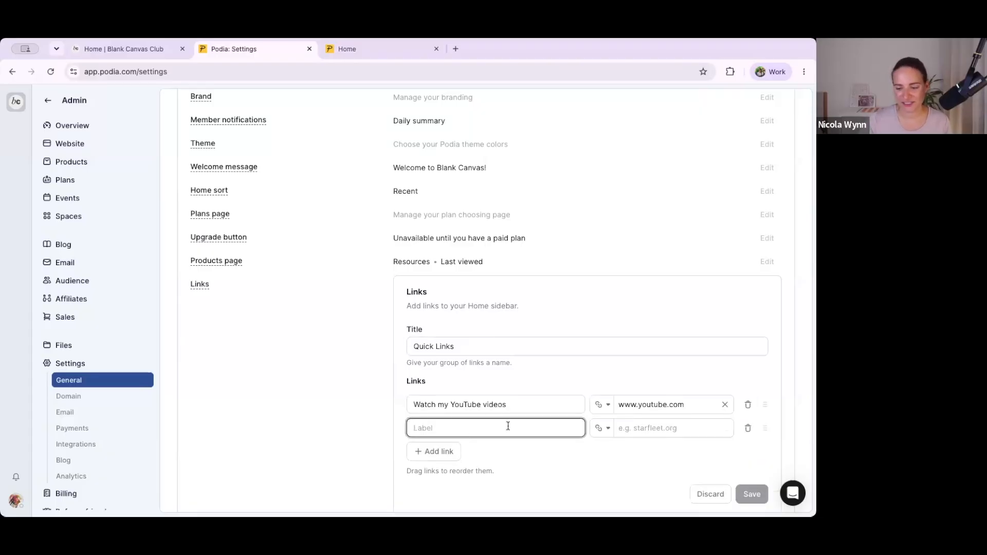
left_click(600, 431)
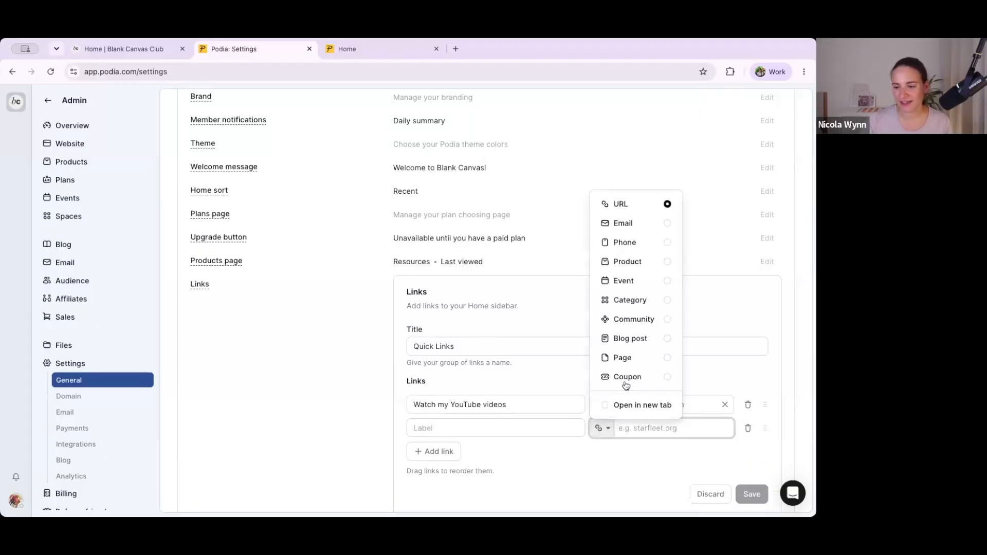
left_click(478, 430)
type("Read the blo")
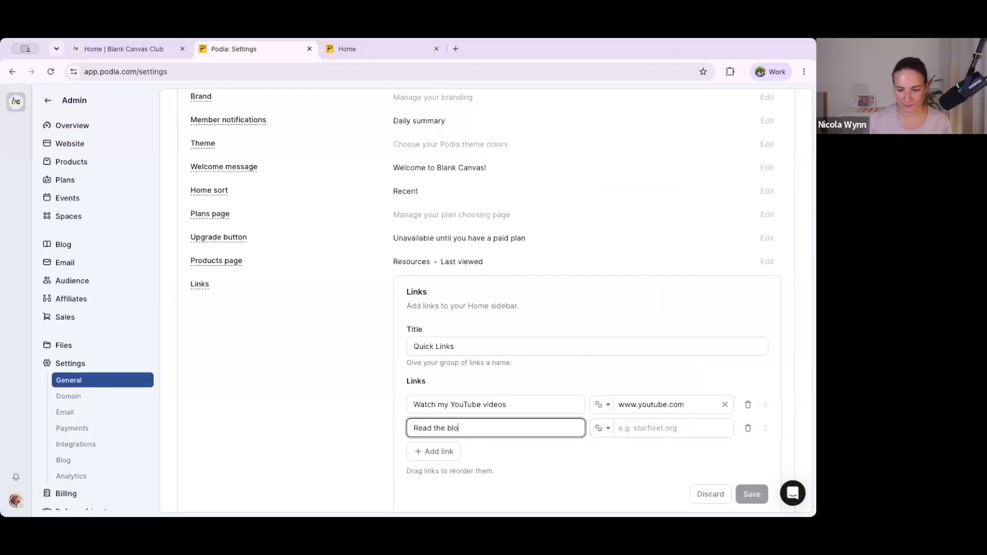
left_click(608, 430)
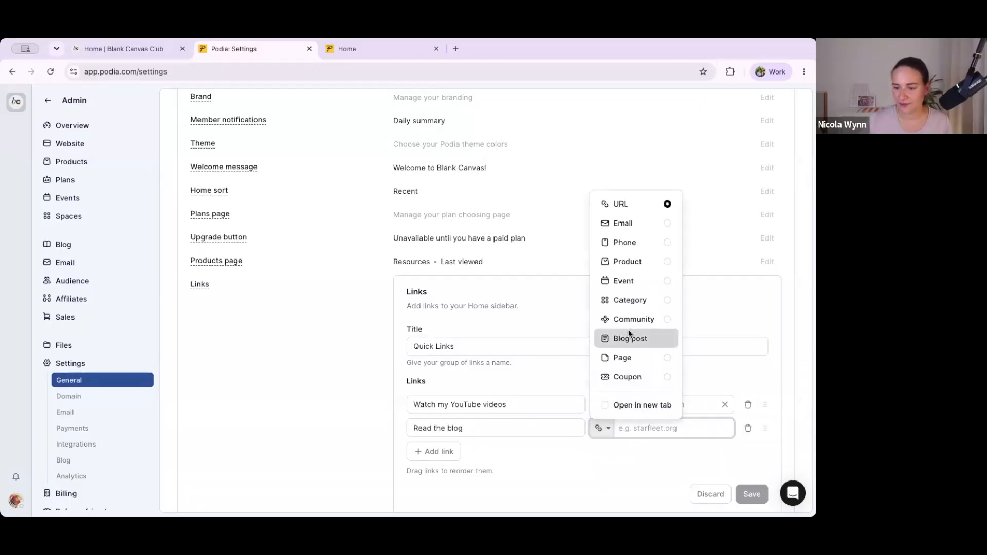
left_click(631, 338)
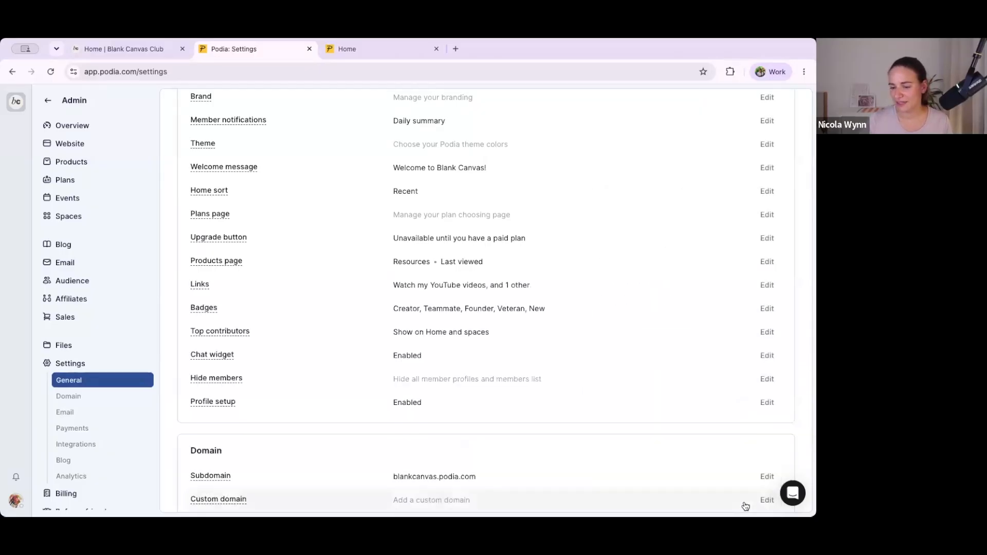
Step: Check the Quick Links on the community home page and review the Hide members setting, discarding it without changes
left_click(130, 53)
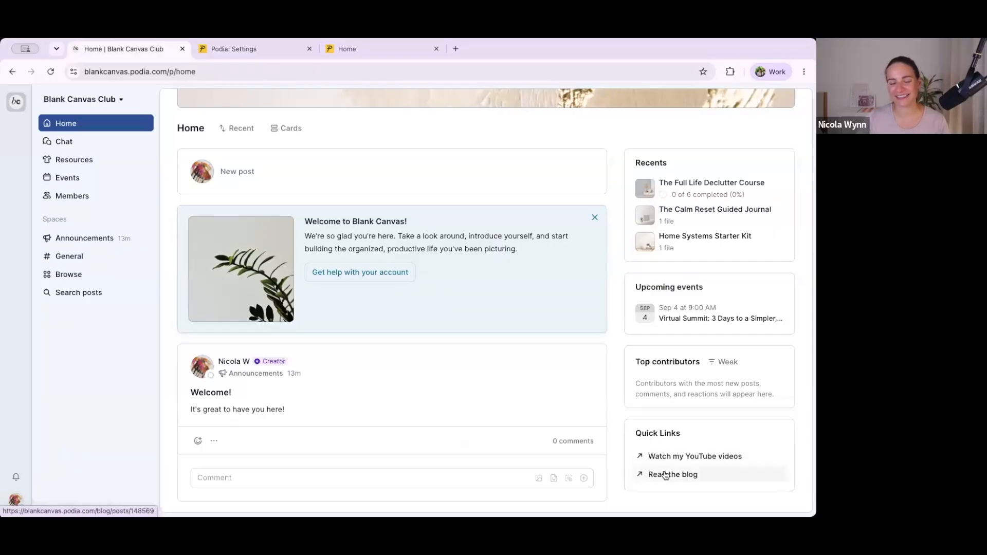
left_click(271, 52)
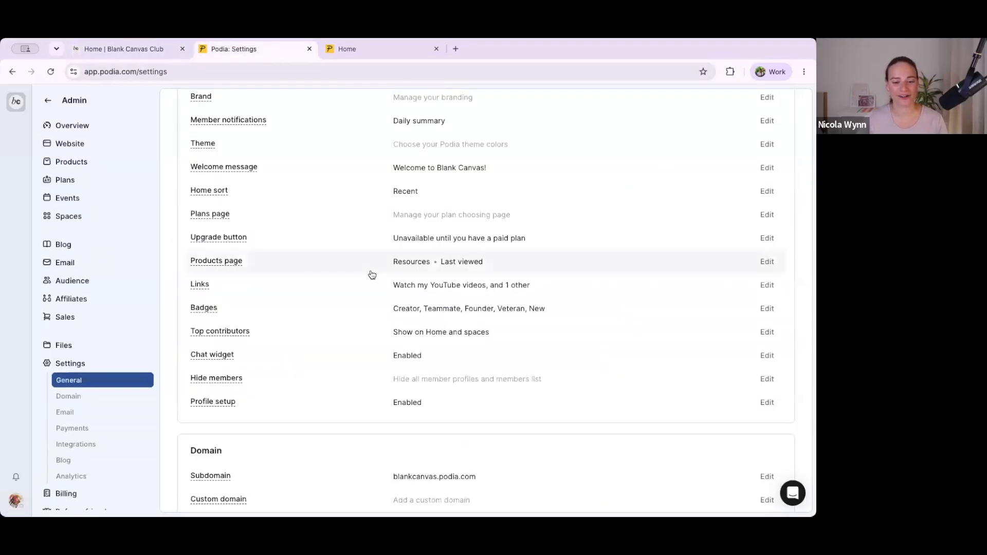
scroll(385, 270, "down", 1)
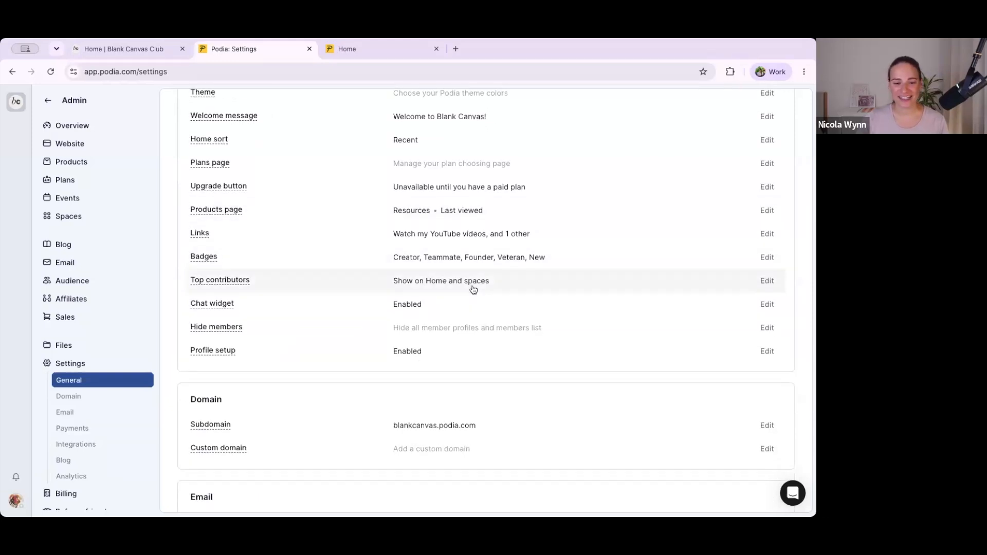
scroll(471, 288, "down", 1)
scroll(473, 289, "down", 2)
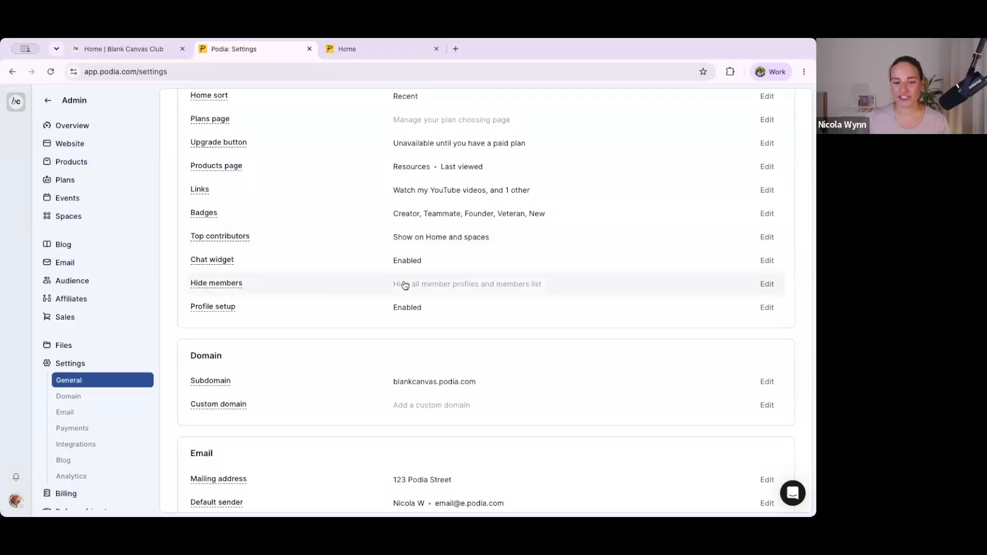
left_click(488, 290)
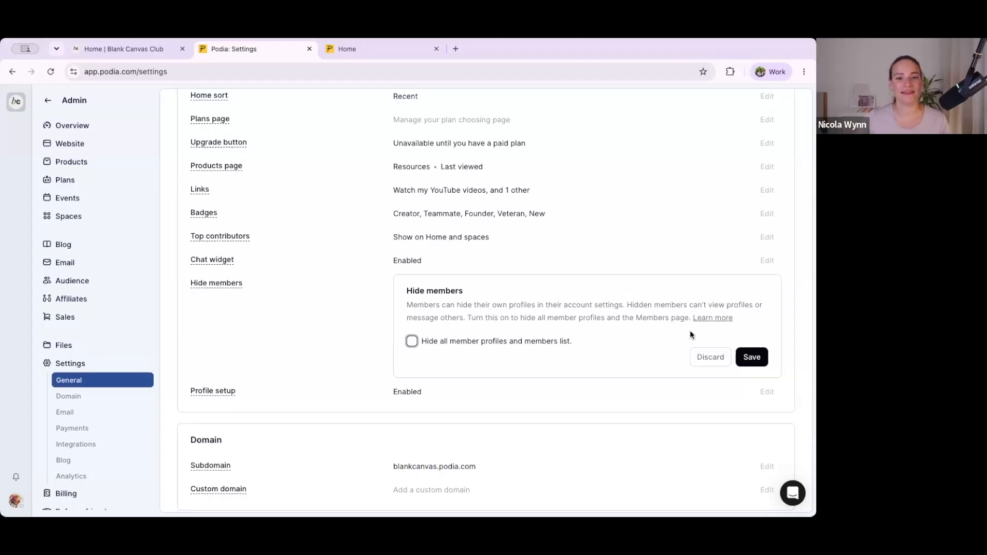
left_click(712, 356)
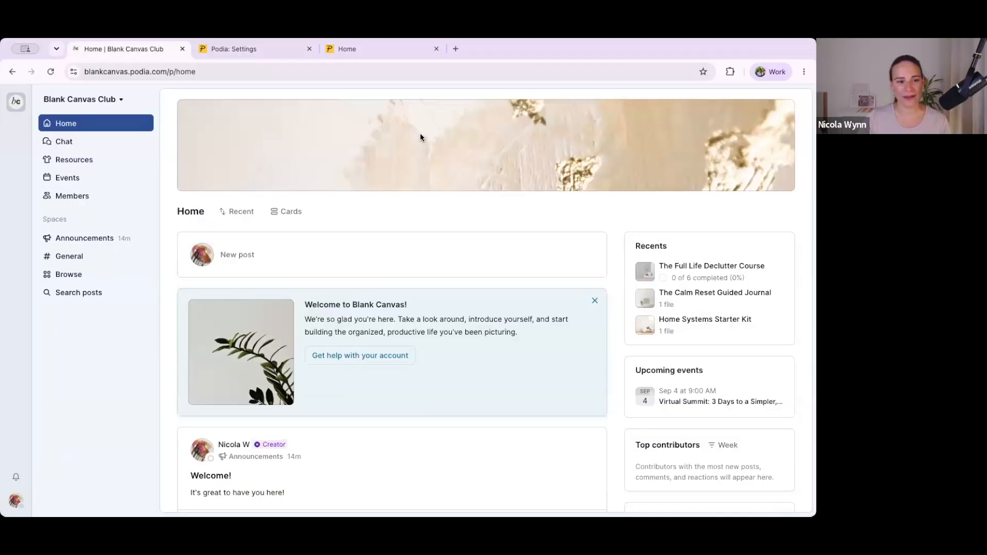
scroll(360, 385, "down", 3)
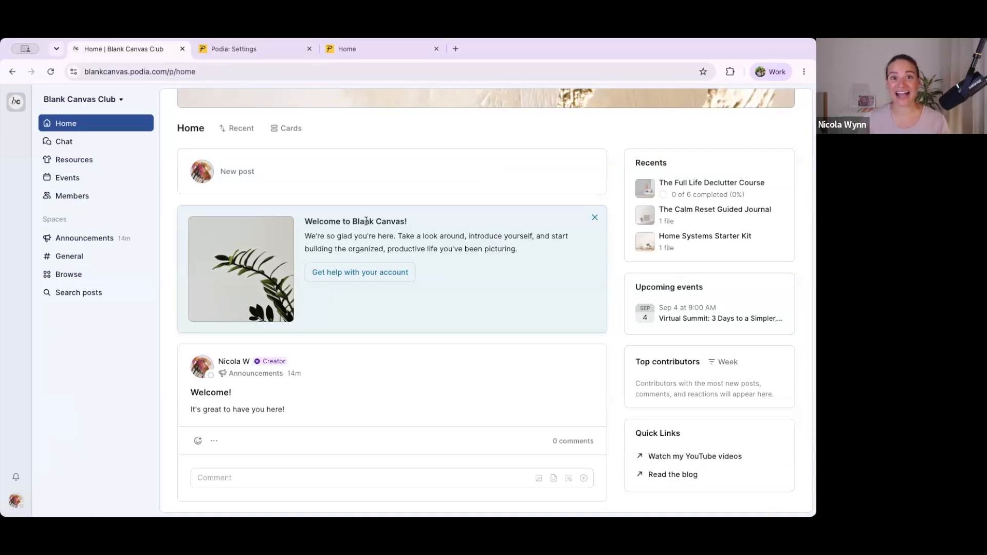
Step: Create a new community plan and name it "Organized Friends"
left_click(240, 49)
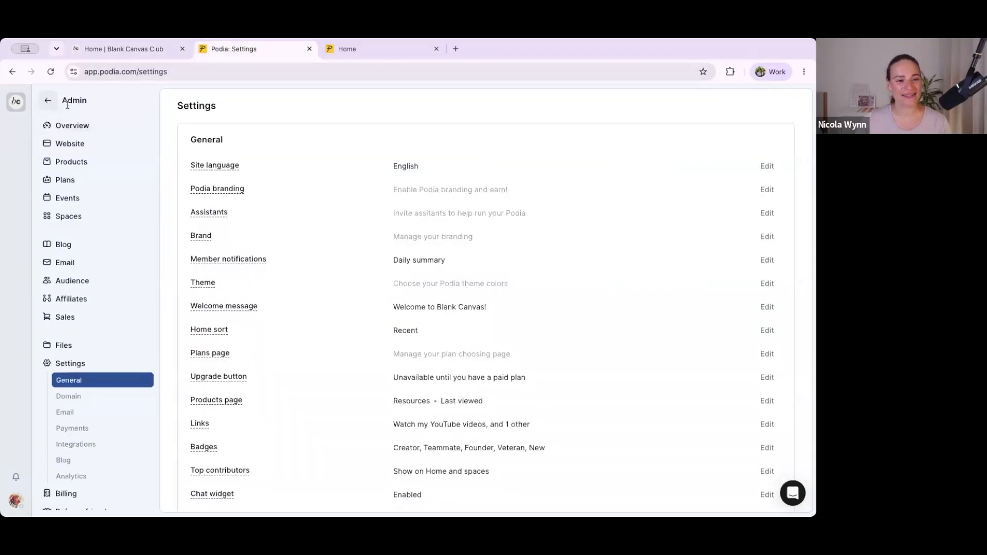
left_click(63, 181)
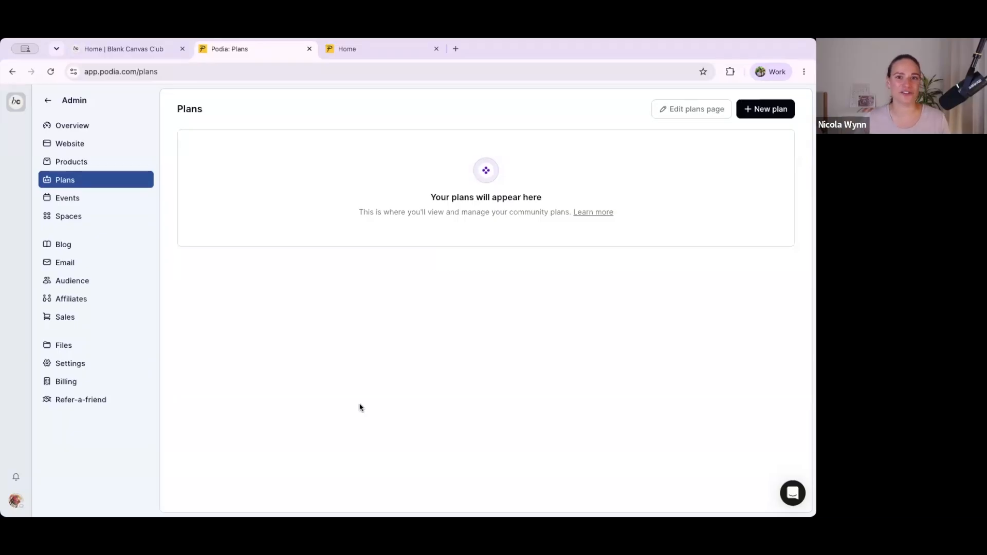
left_click(754, 112)
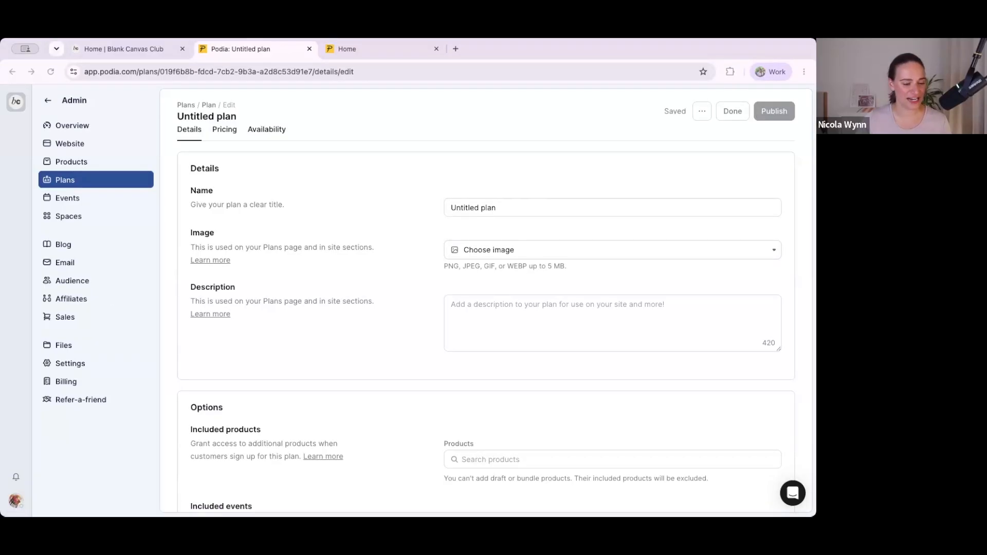
left_click(479, 209)
type("Organized Friends")
key("super+a")
type("Organized Friends")
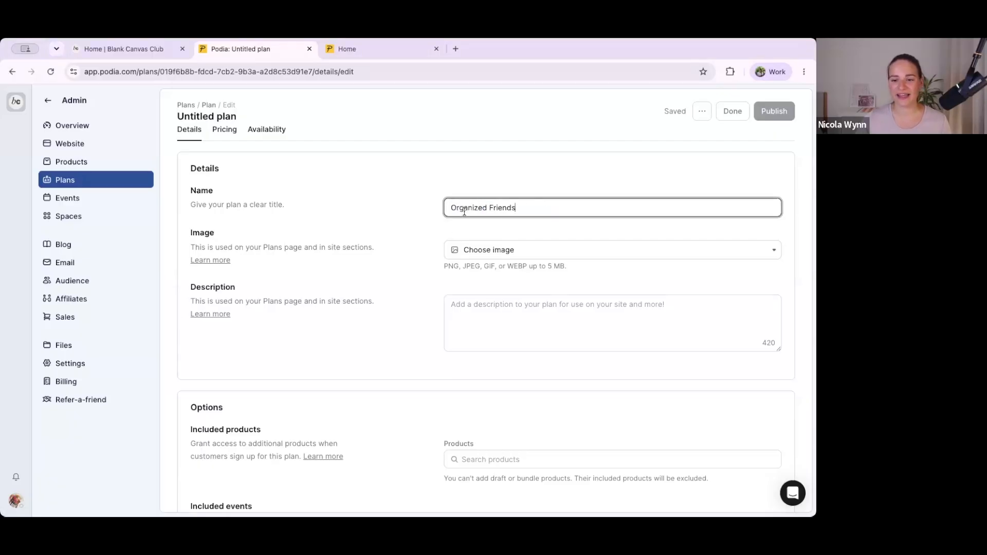
Step: Upload 33.png as the plan's image
left_click(478, 252)
left_click(480, 291)
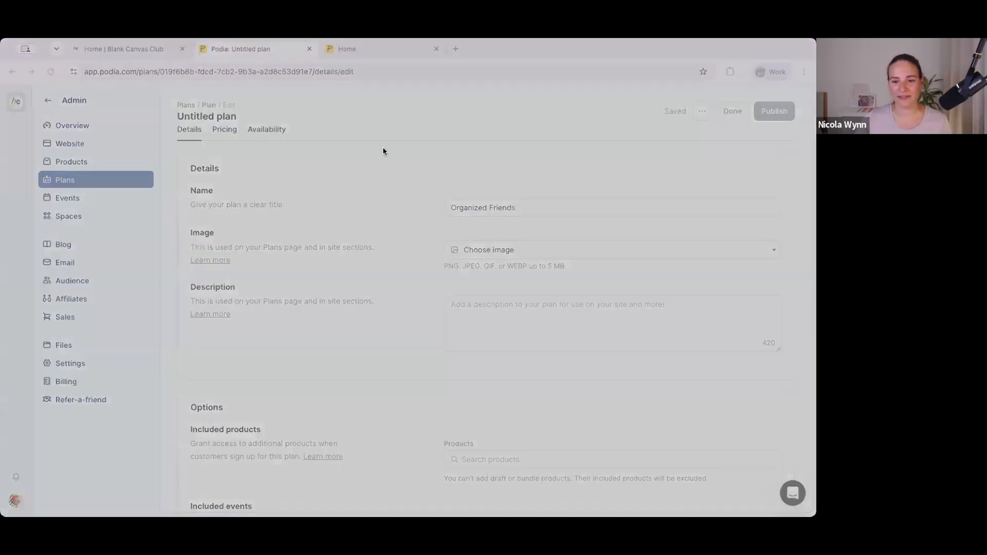
left_click(712, 387)
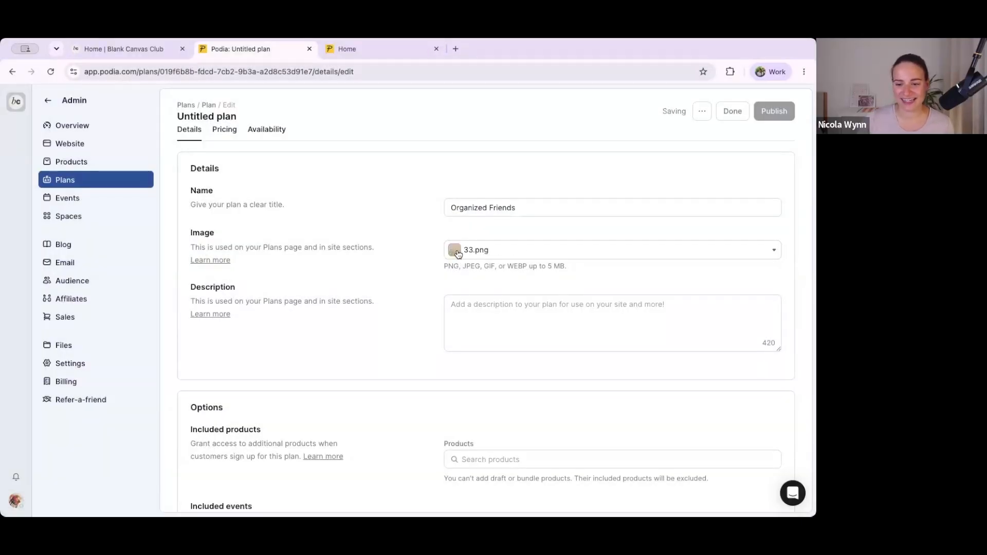
Step: Paste the prepared description that begins "Because getting organized is a whole lot more fun with friends cheering you on" into the plan
key("super+Tab")
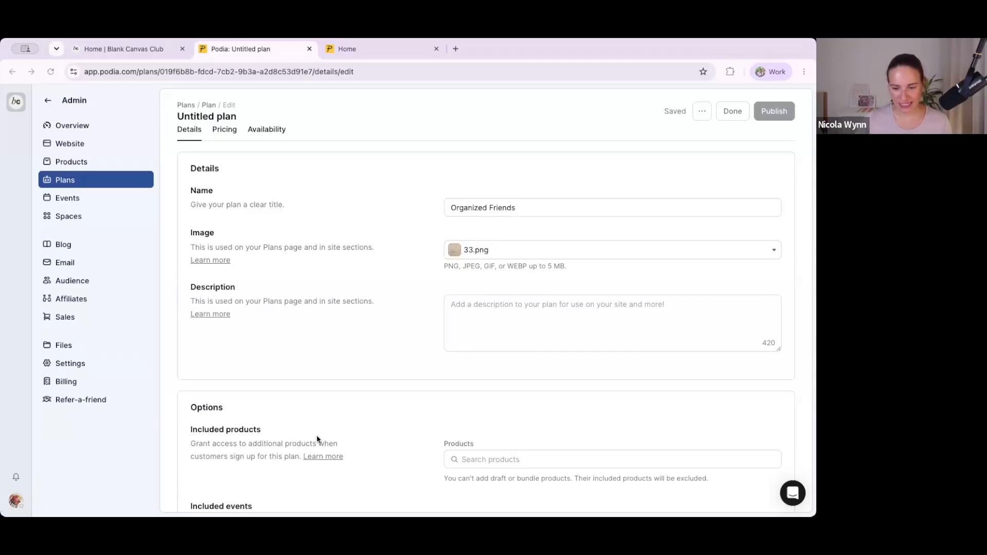
left_click(489, 306)
type("Because getting organized is a whole lot more fun with friends cheering you on. Fresh weekly posts keep the motivation flowing so you never lose momentum.")
Step: Include the Home Systems Starter Kit product in the plan
scroll(490, 307, "down", 3)
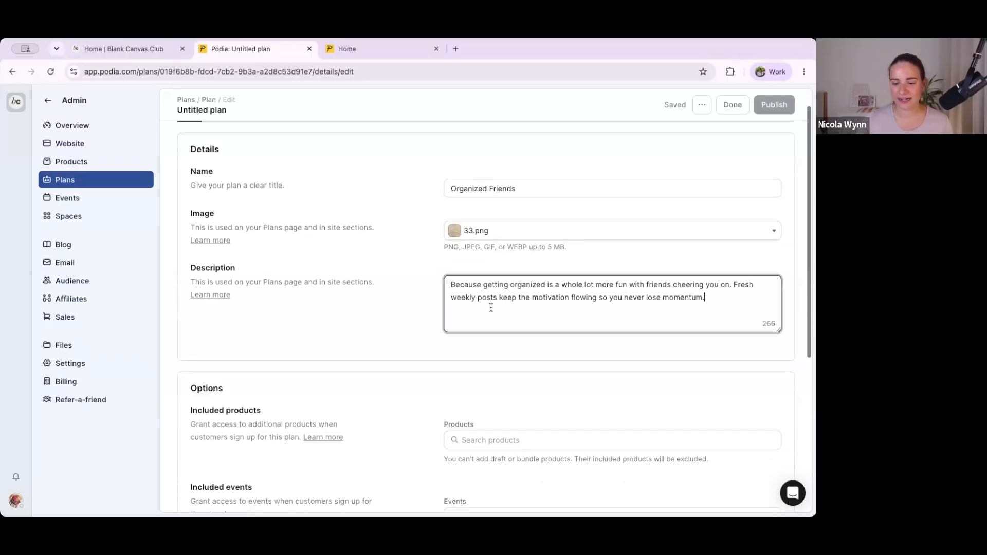
scroll(481, 307, "down", 2)
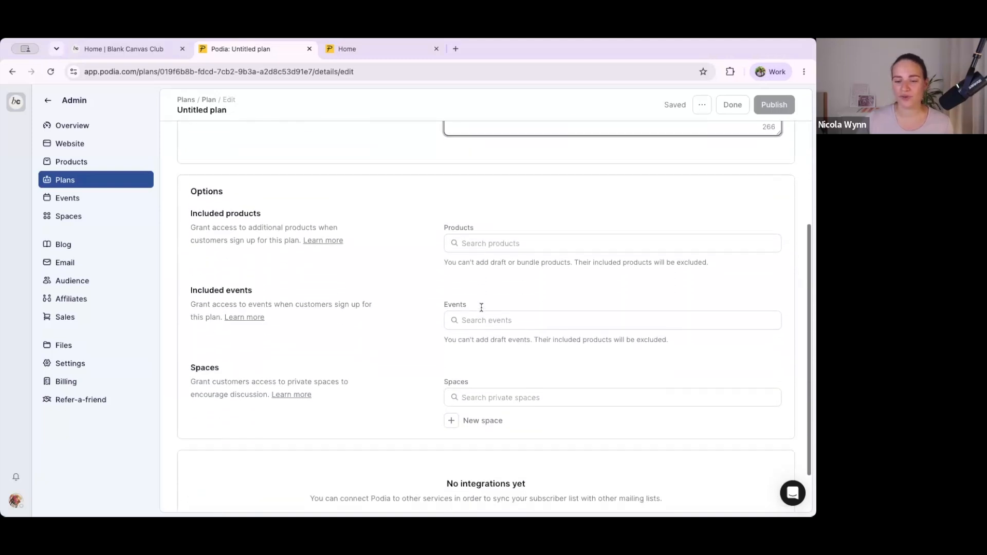
left_click(470, 237)
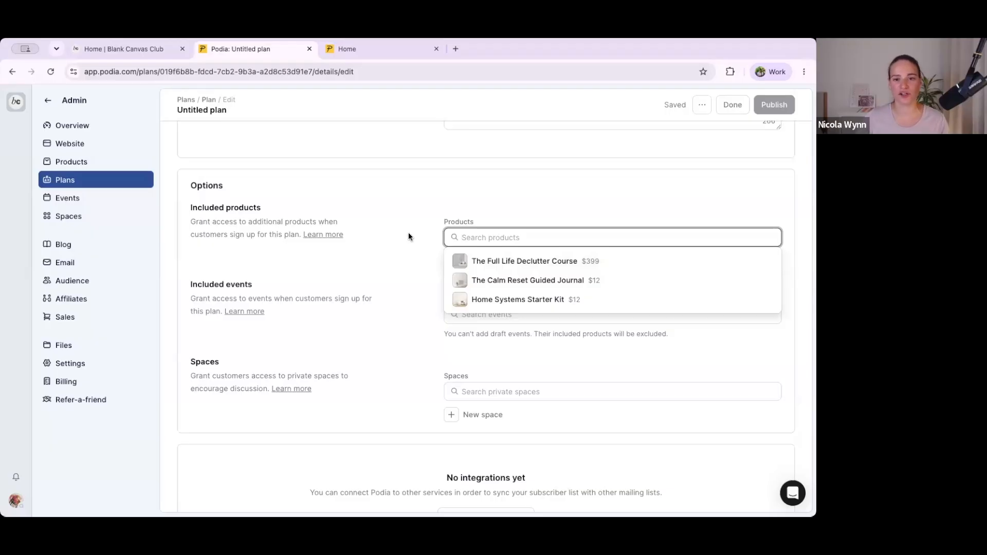
left_click(517, 302)
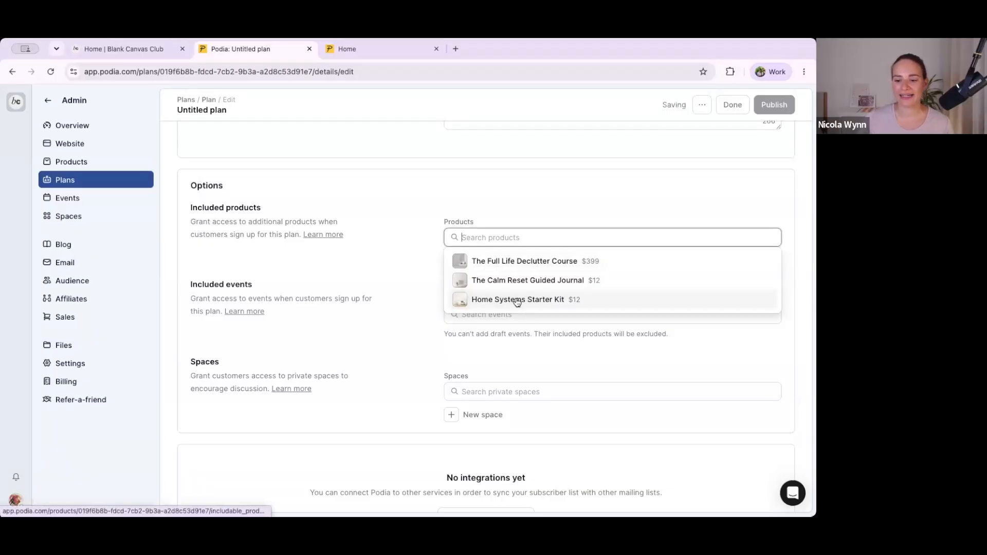
left_click(380, 259)
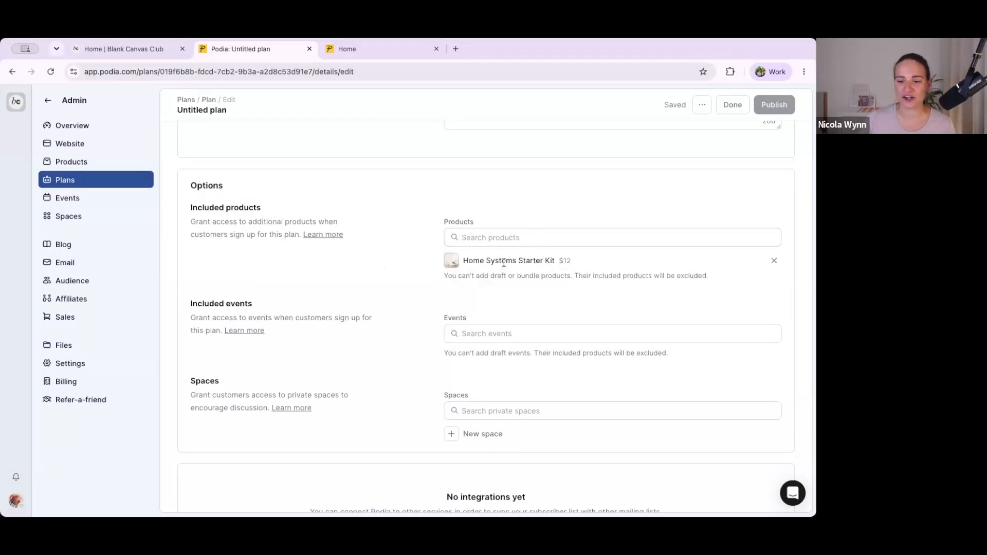
Step: Start a new private space for the plan with the cloud icon and the name "Organized Friends"
scroll(489, 254, "up", 1)
scroll(489, 254, "down", 3)
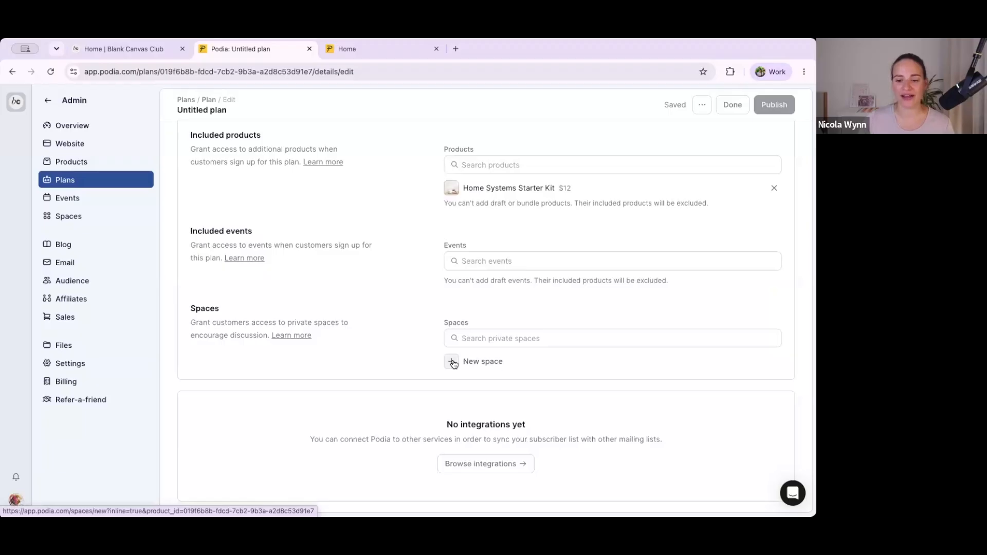
left_click(453, 363)
scroll(452, 360, "down", 2)
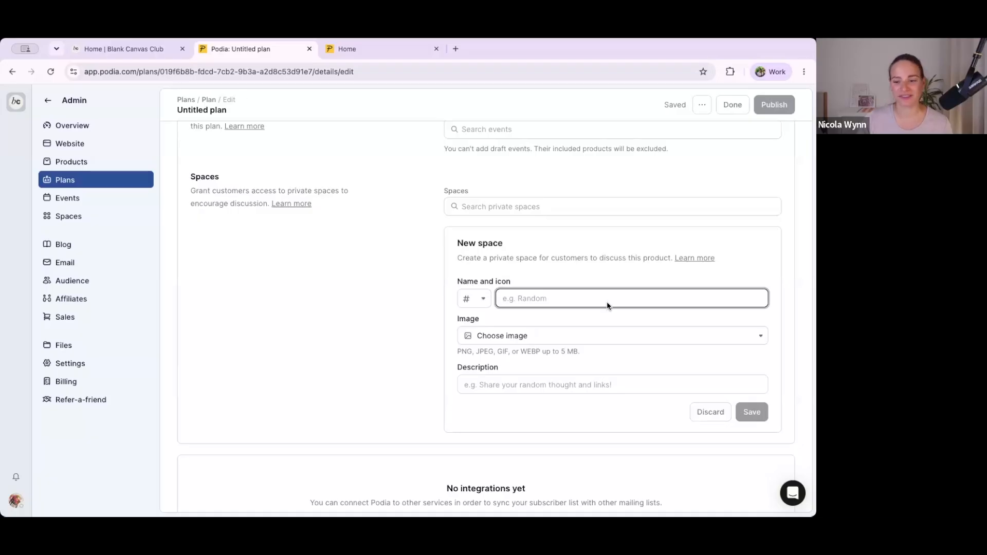
left_click(481, 304)
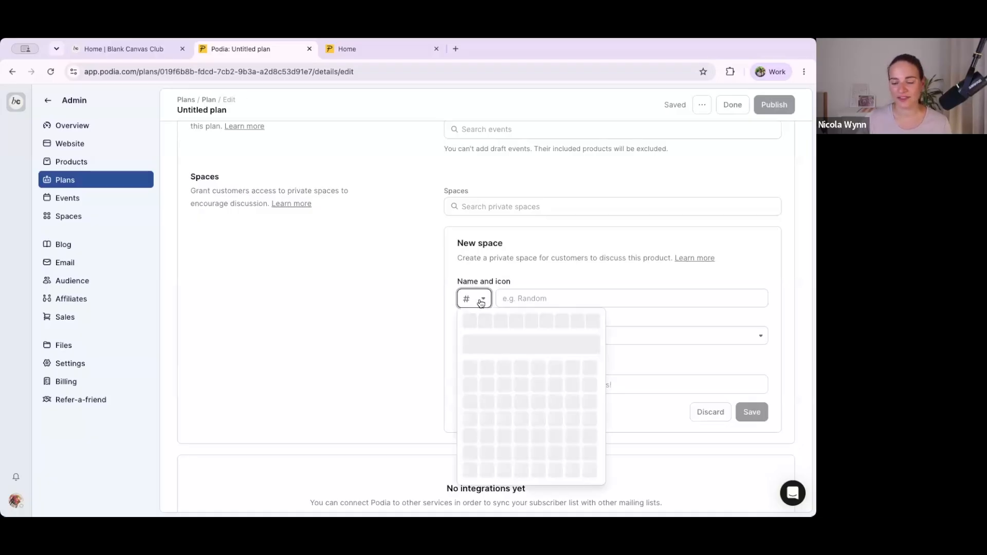
left_click(595, 321)
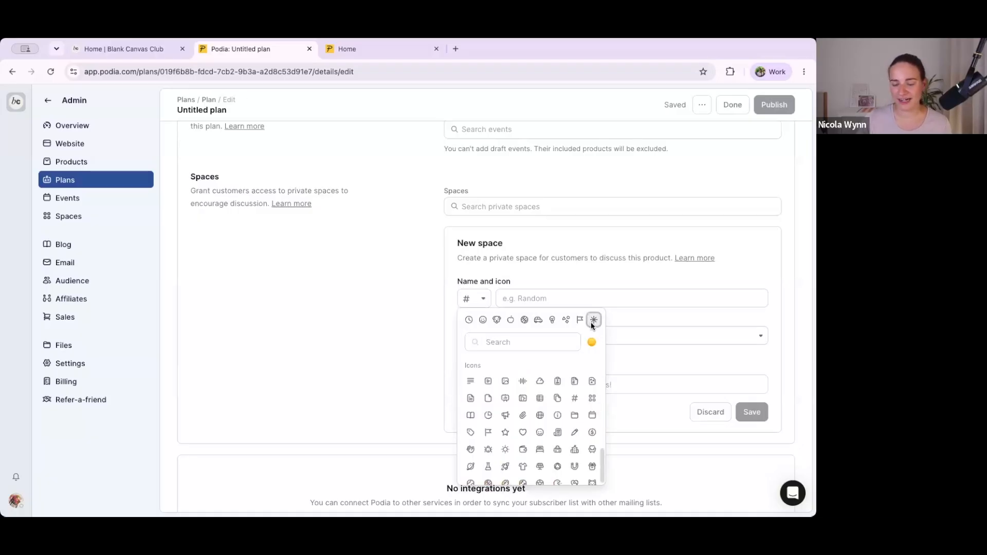
left_click(539, 383)
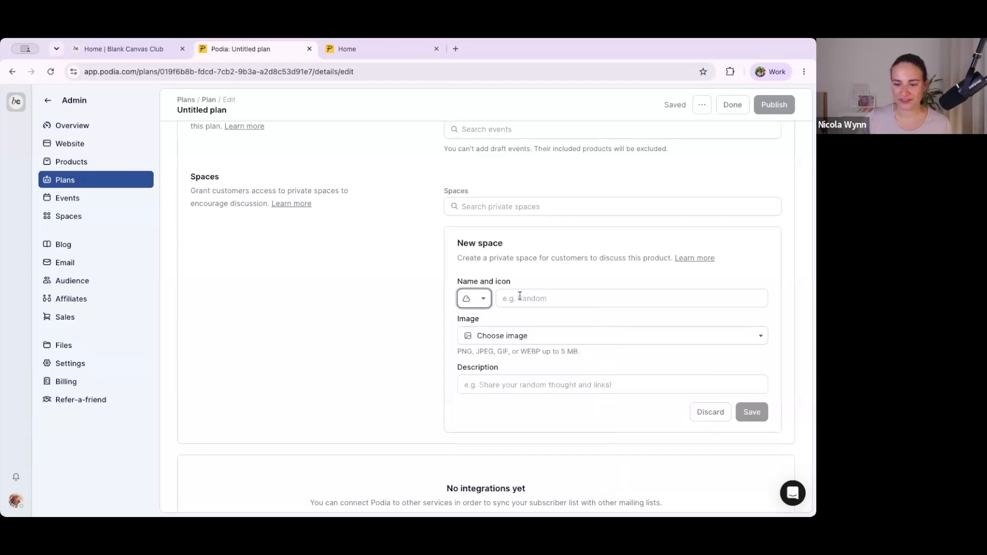
key("Tab")
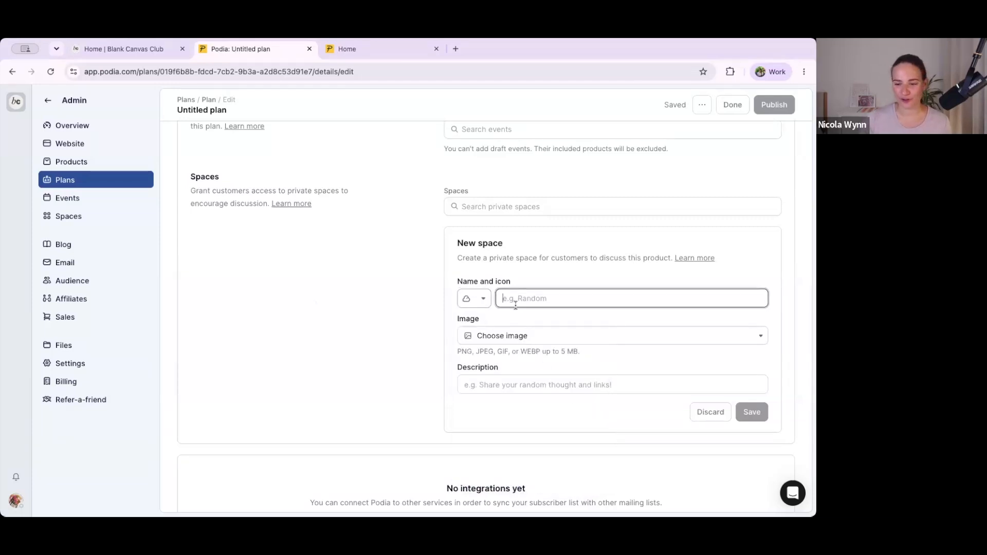
type("Organized")
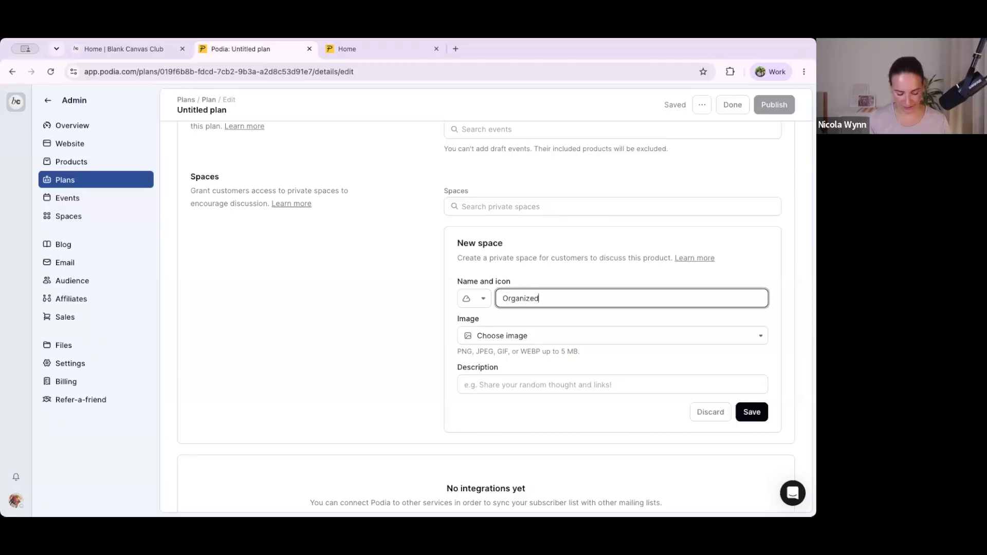
type(" Friends")
Step: Upload 33.png as the new space's image, paste the prepared plan description into it, and save the space
left_click(483, 335)
left_click(493, 375)
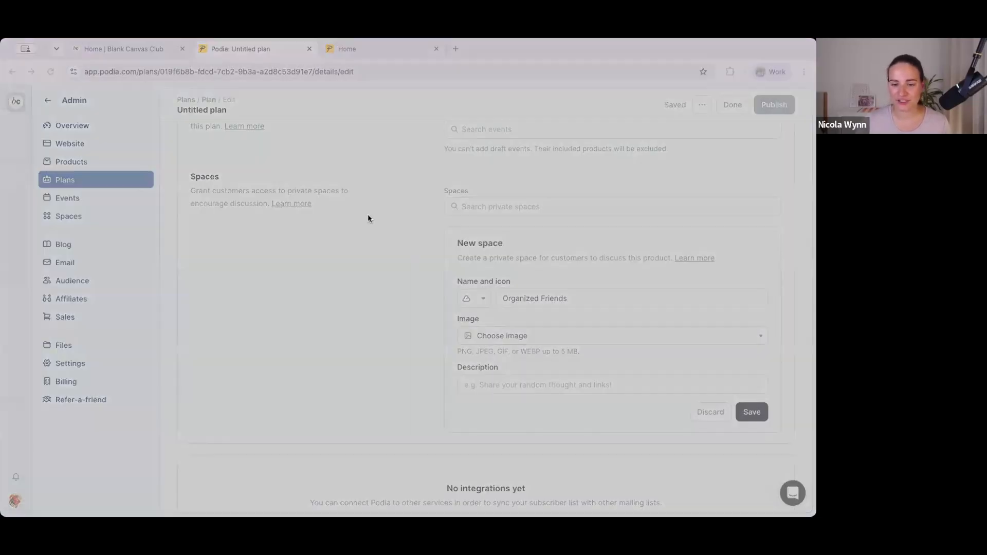
left_click(489, 385)
key("ctrl+v")
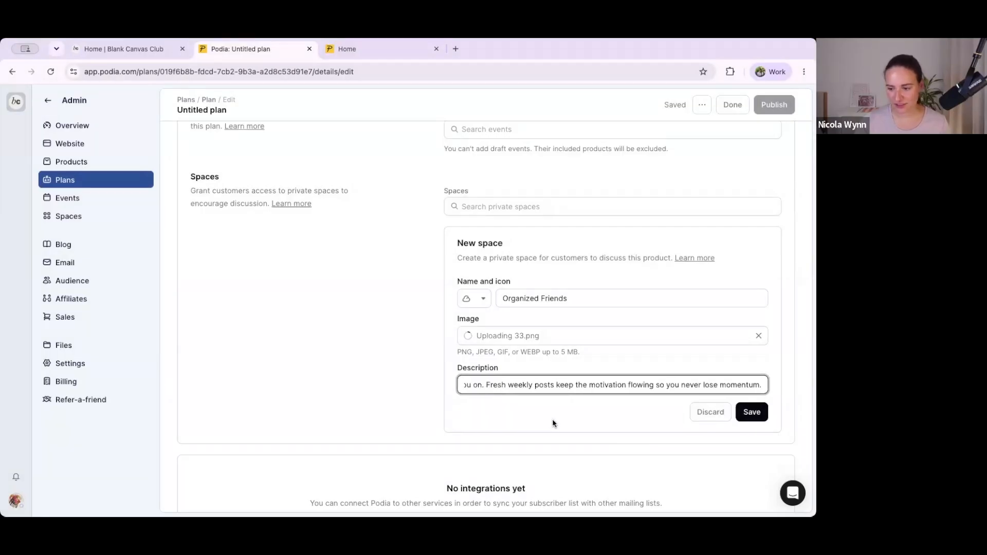
scroll(550, 400, "up", 3)
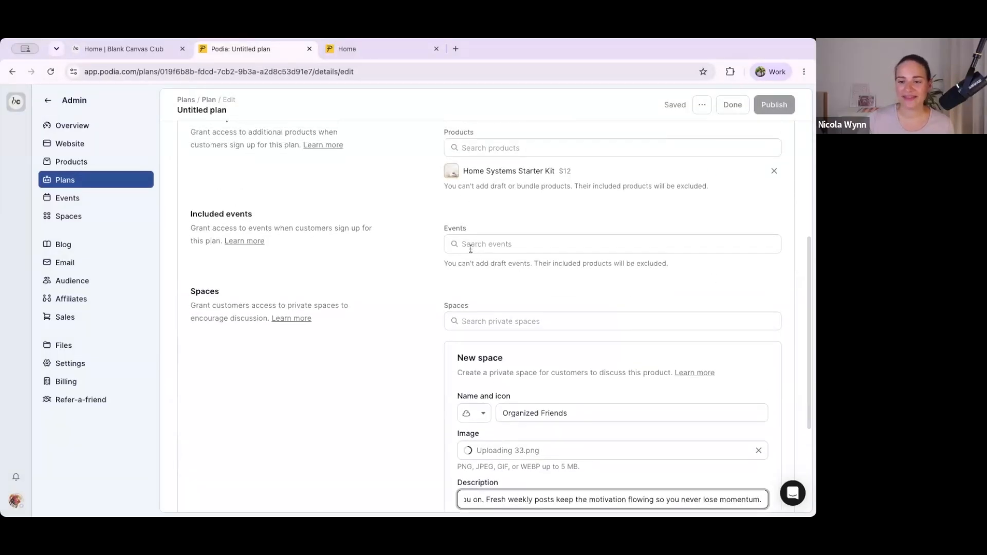
scroll(473, 245, "down", 2)
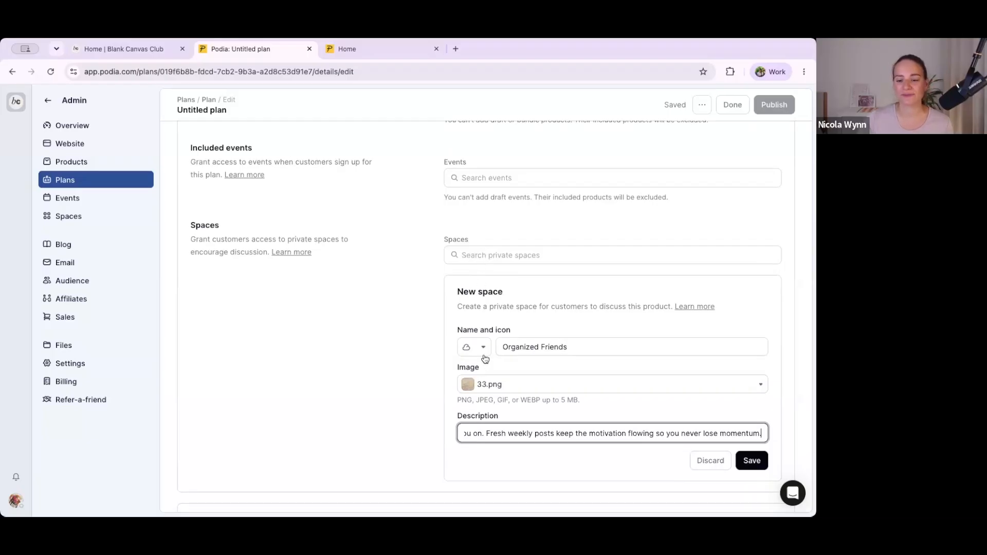
left_click(761, 463)
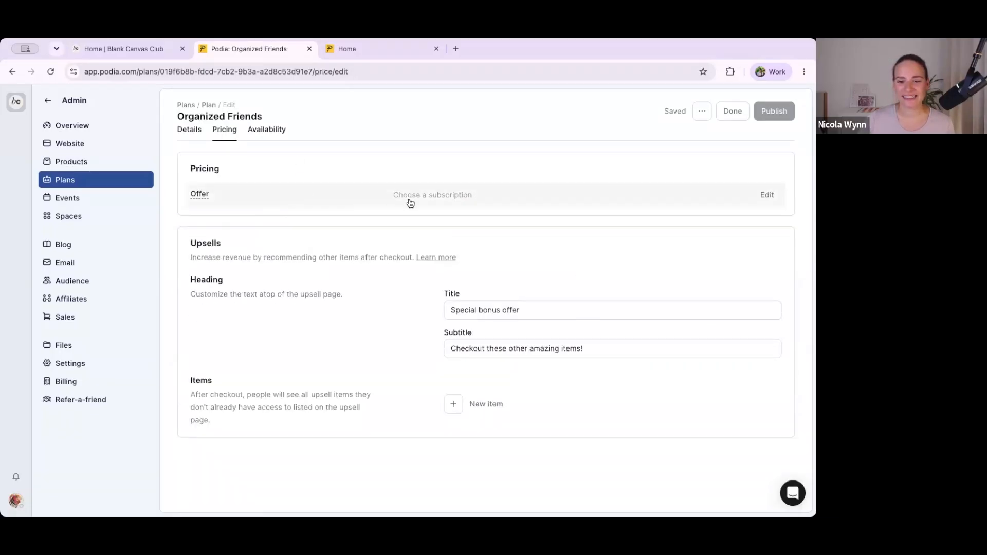
Step: Enable a monthly subscription in the plan's pricing offer and set it to $5
left_click(436, 198)
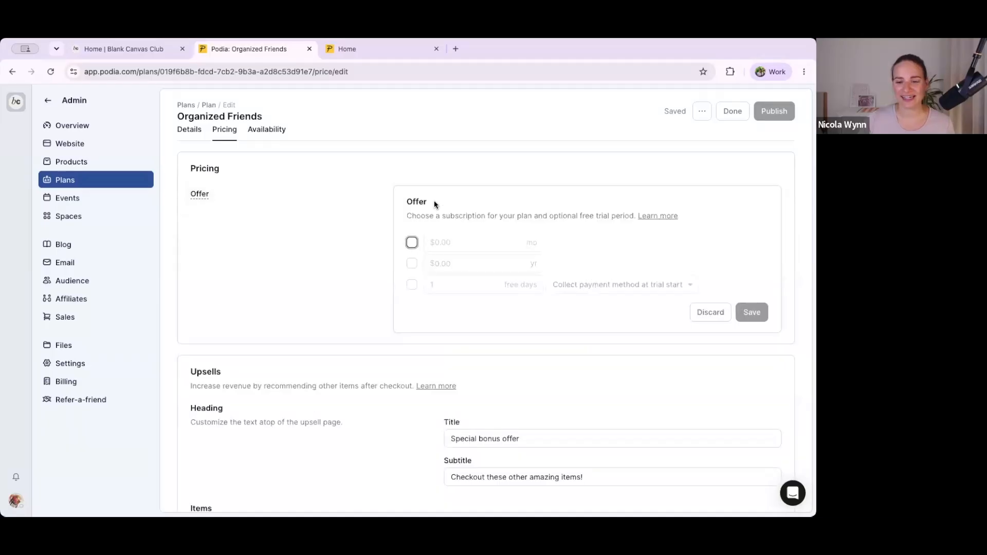
left_click(412, 243)
double_click(455, 248)
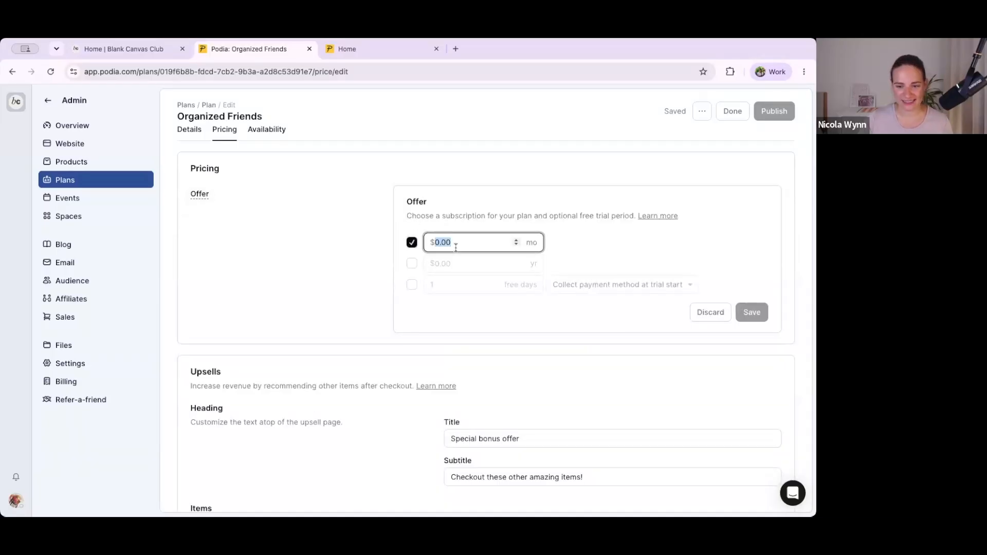
type("5")
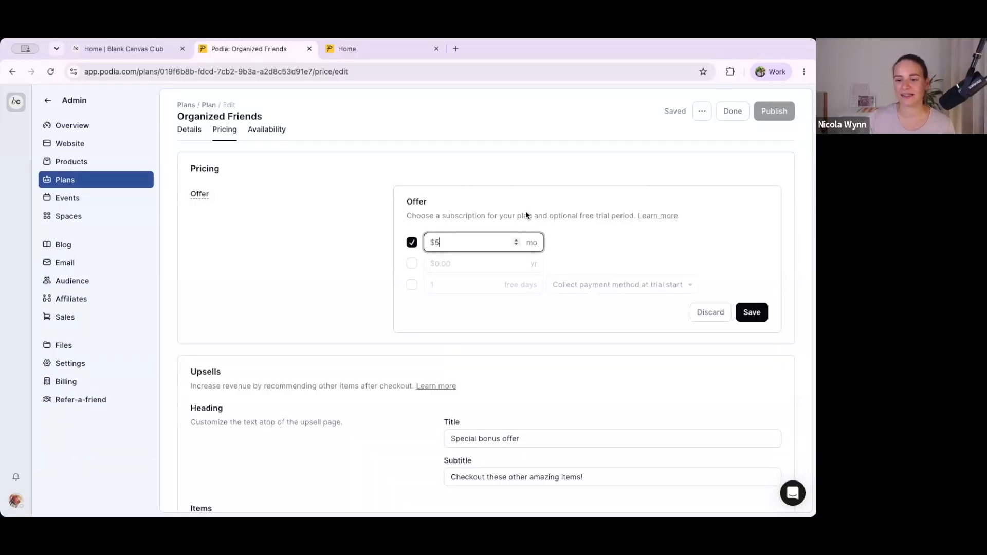
Step: Add a free trial of 5 days to the offer and save the pricing
left_click(412, 286)
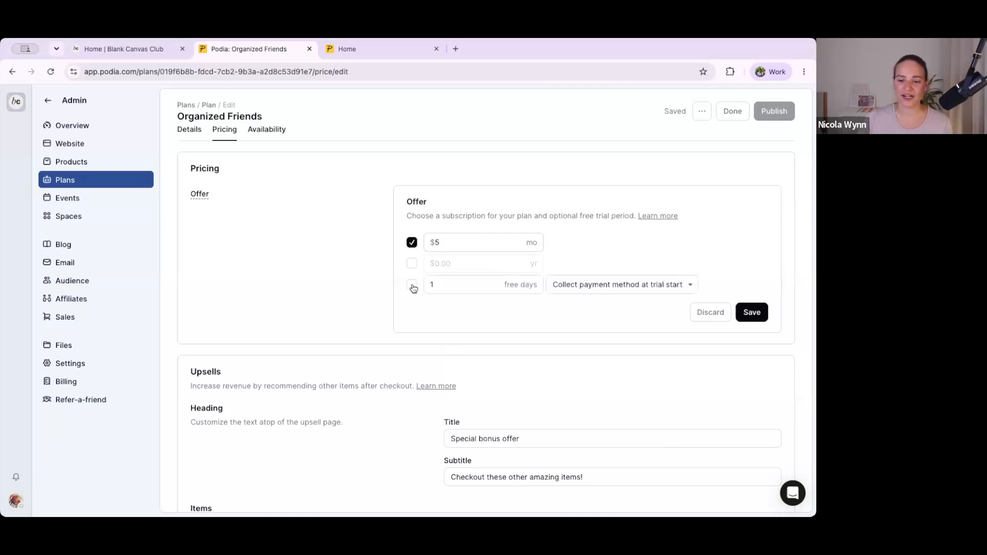
left_click(431, 285)
key("BackSpace")
type("5")
left_click(520, 317)
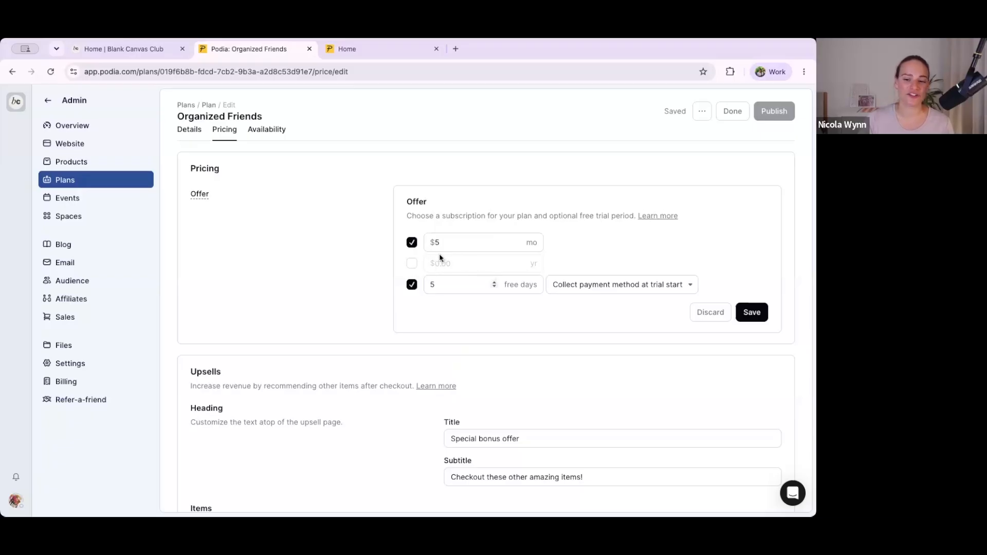
left_click(752, 314)
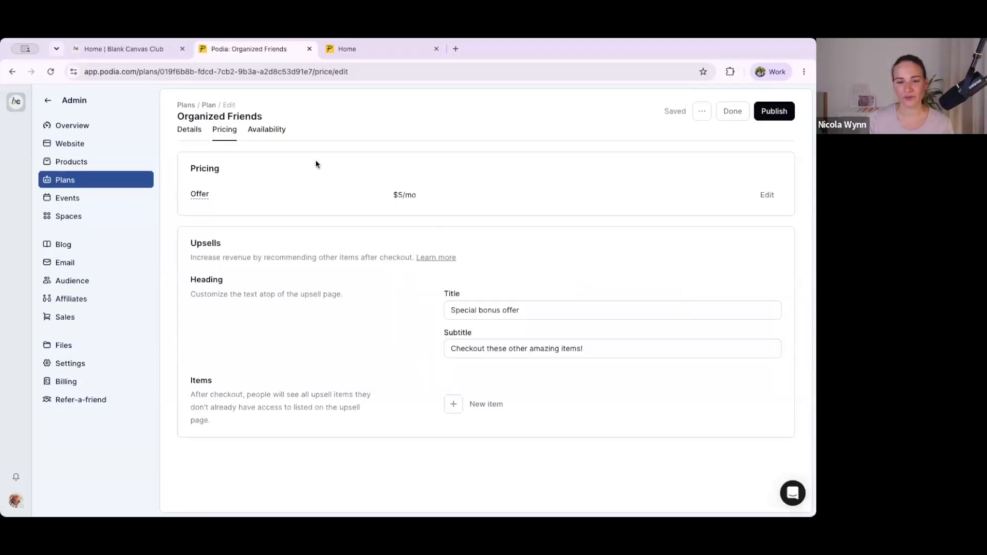
Step: Review the plan's availability settings and publish the Organized Friends plan
left_click(270, 129)
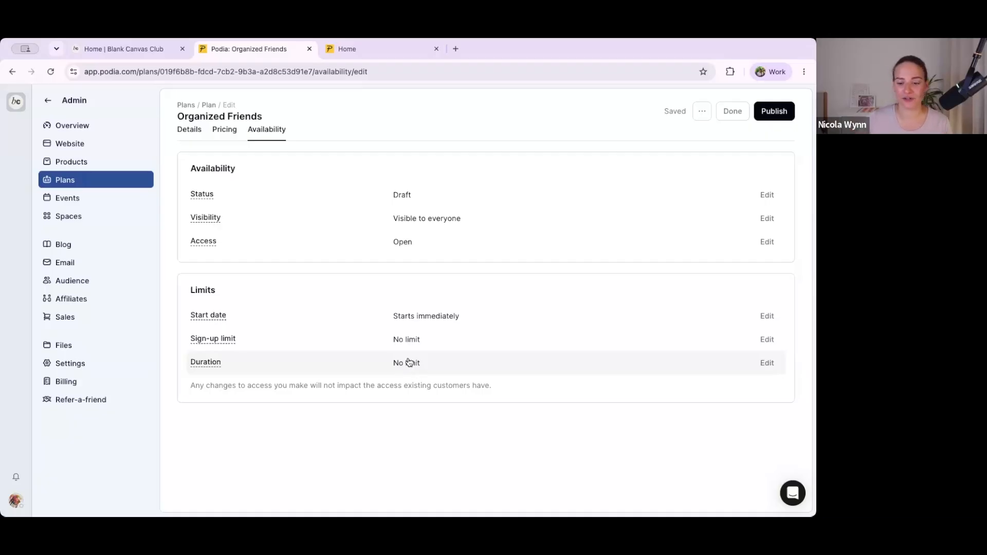
left_click(776, 111)
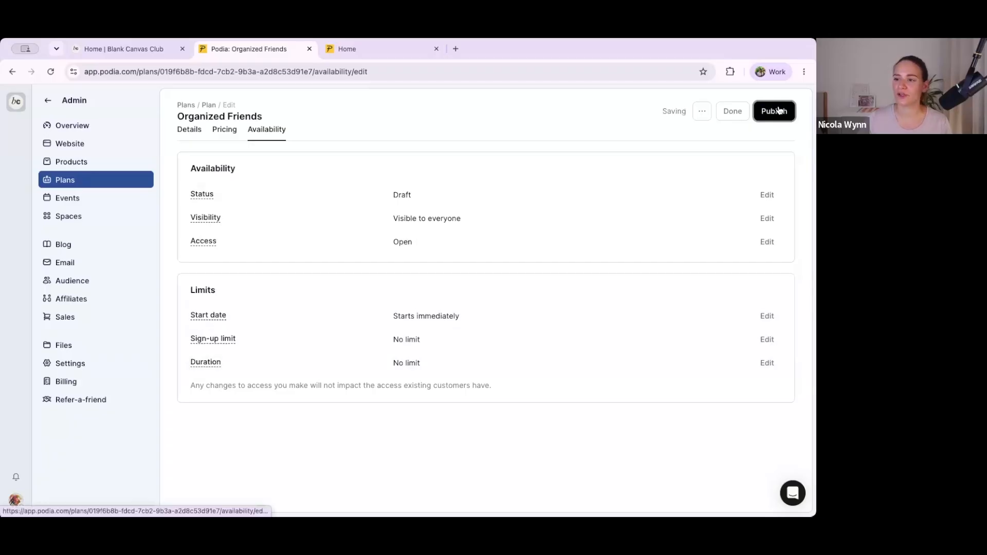
left_click(778, 111)
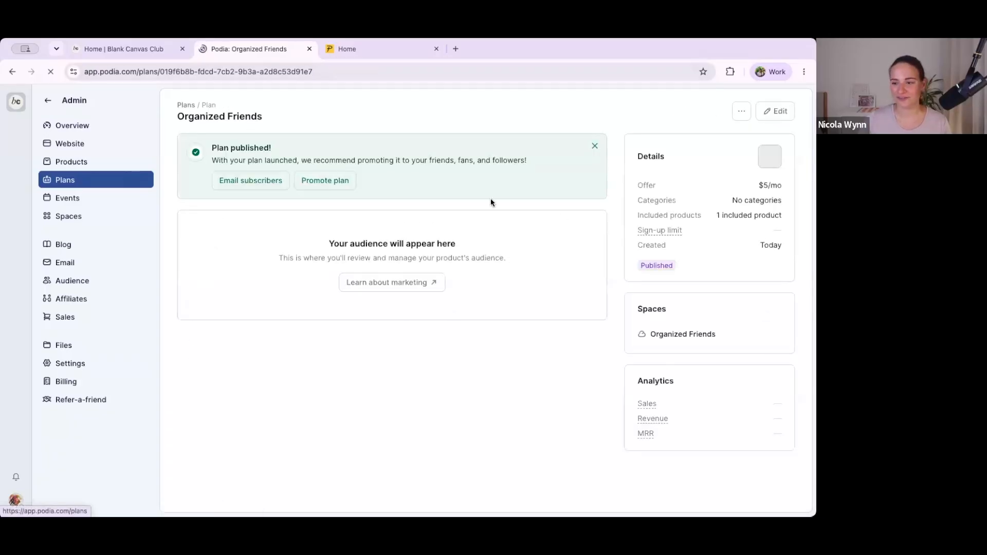
Step: Return to the plans list, create another new plan, and name it "VIP Organizers"
left_click(117, 183)
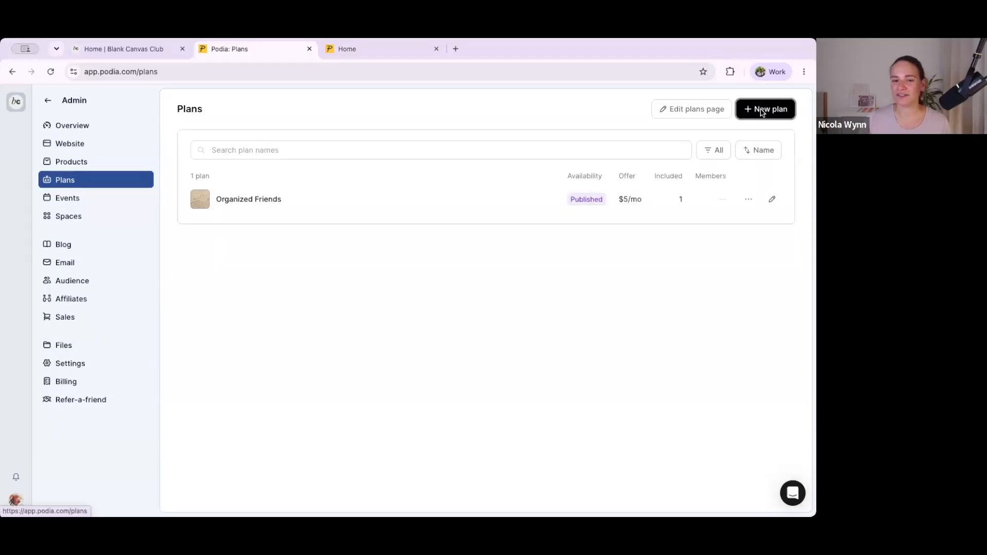
left_click(763, 110)
triple_click(487, 210)
type("VIP Organizers")
Step: Upload 34.png as the plan's image and paste the description beginning "For the ones ready to go all in and turn "someday" into today"
left_click(485, 252)
left_click(485, 289)
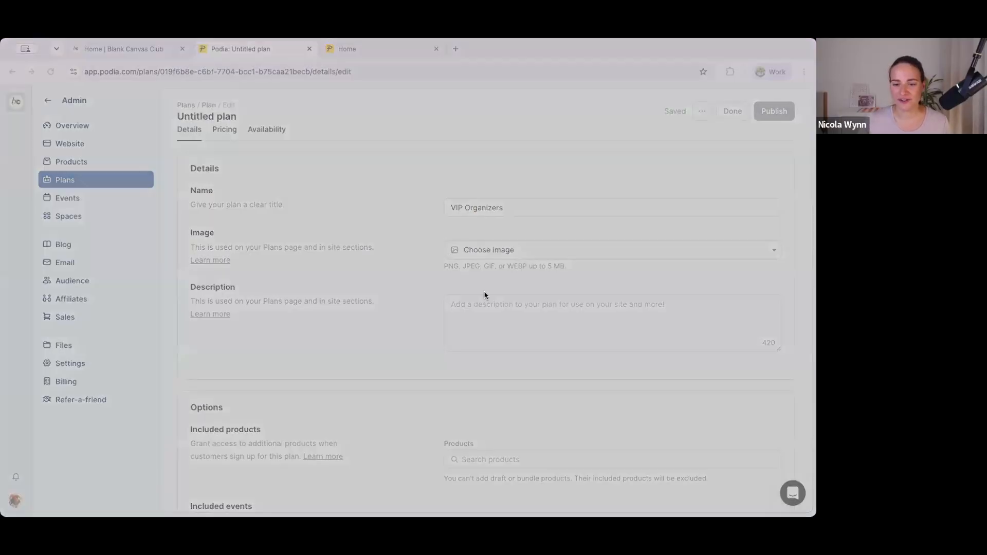
left_click(733, 463)
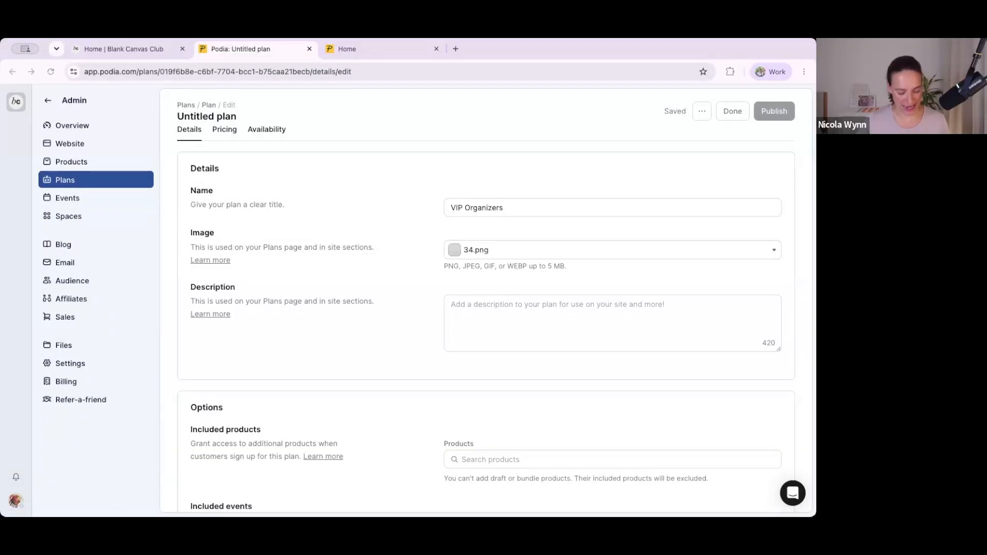
left_click(492, 335)
type("For the ones ready to go all in and turn \"someday\" into today. Join our monthly live call for real-time support, accountability, and a few happy tidying victories along the way.")
Step: Include The Full Life Declutter Course, The Calm Reset Guided Journal and Home Systems Starter Kit products in the plan
scroll(492, 333, "down", 2)
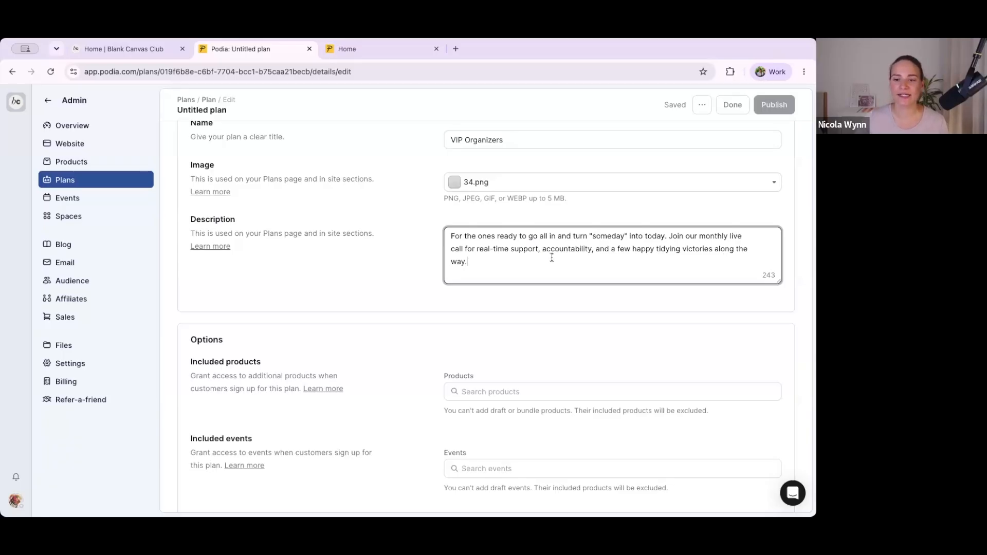
scroll(551, 256, "down", 1)
scroll(499, 227, "down", 1)
scroll(500, 228, "down", 2)
left_click(478, 244)
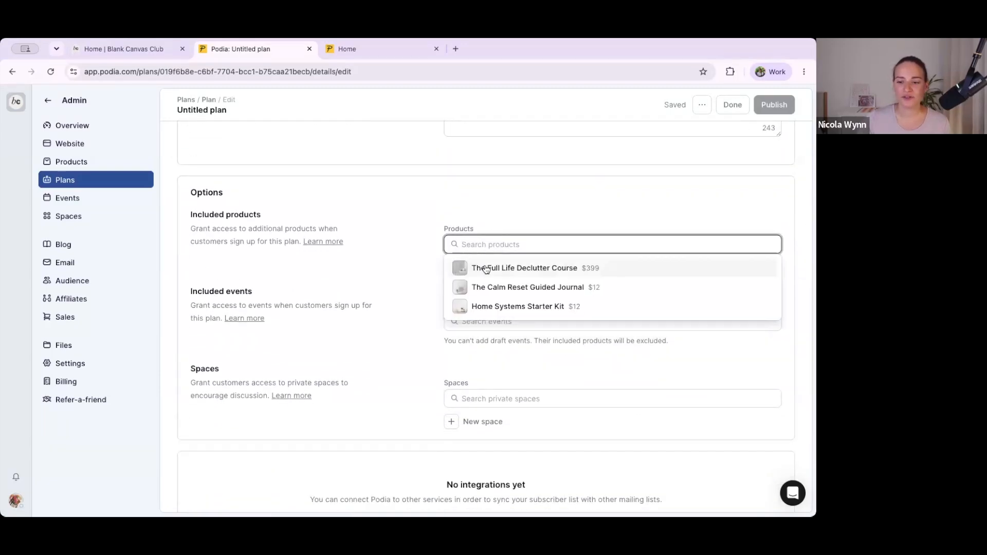
left_click(486, 268)
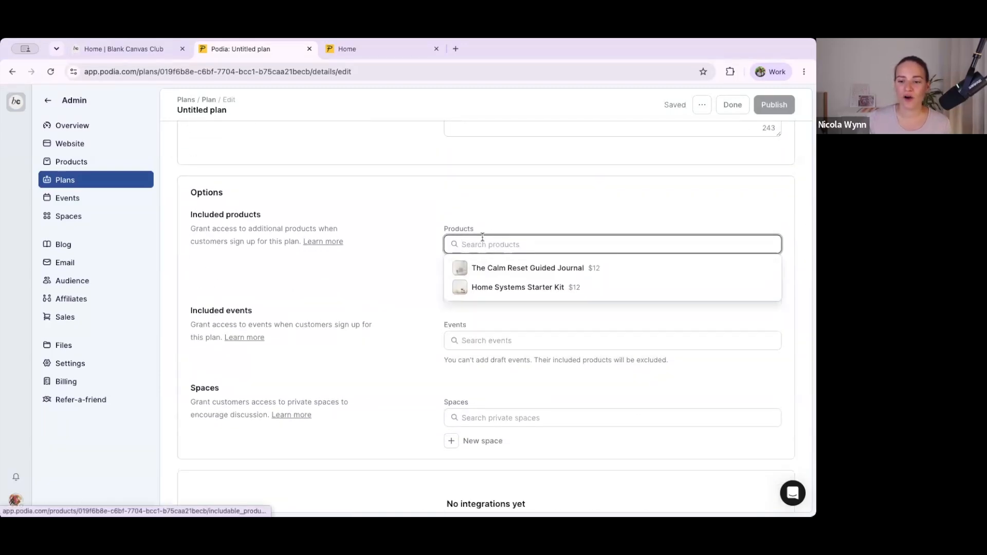
left_click(483, 269)
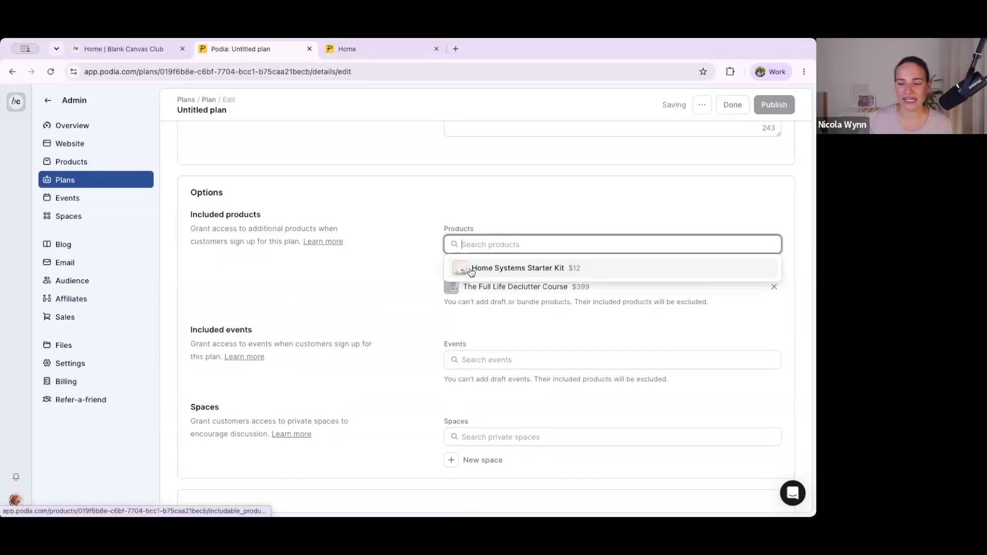
left_click(470, 269)
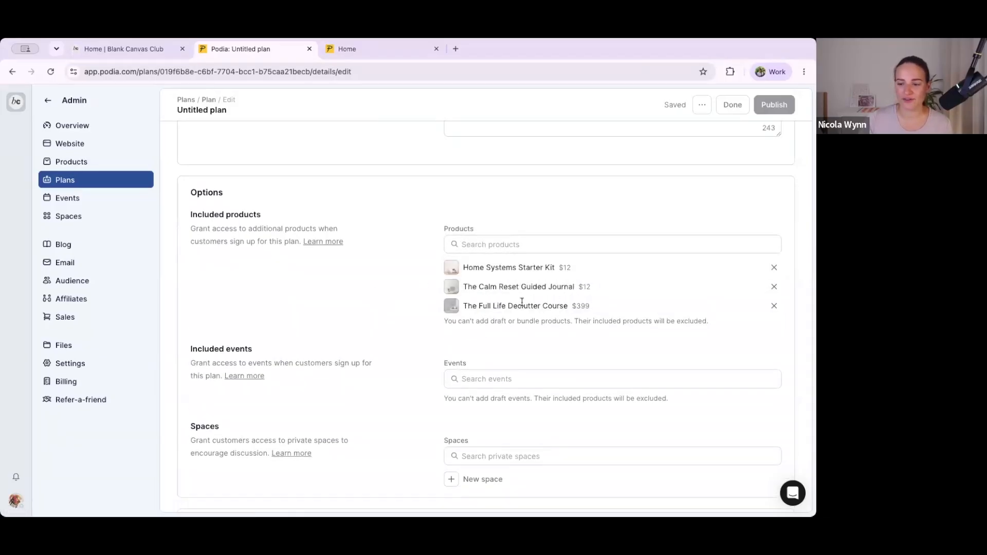
Step: Include the event "Virtual Summit: 3 Days to a Simpler, More Productive Life" in the plan
scroll(519, 308, "down", 3)
left_click(472, 302)
left_click(494, 329)
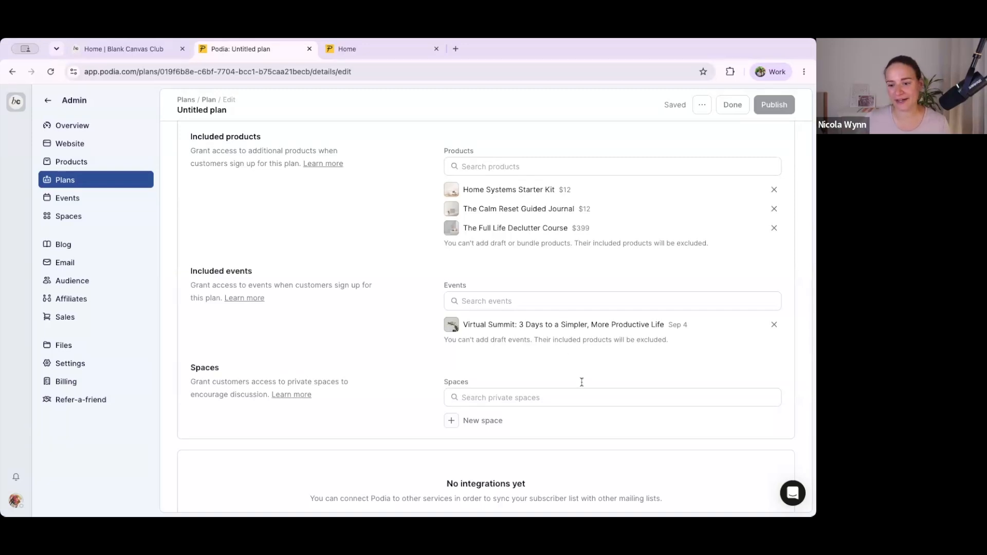
Step: Start a new private space named "VIP Organizers" with 34.png as its image and the prepared plan description
scroll(582, 379, "down", 2)
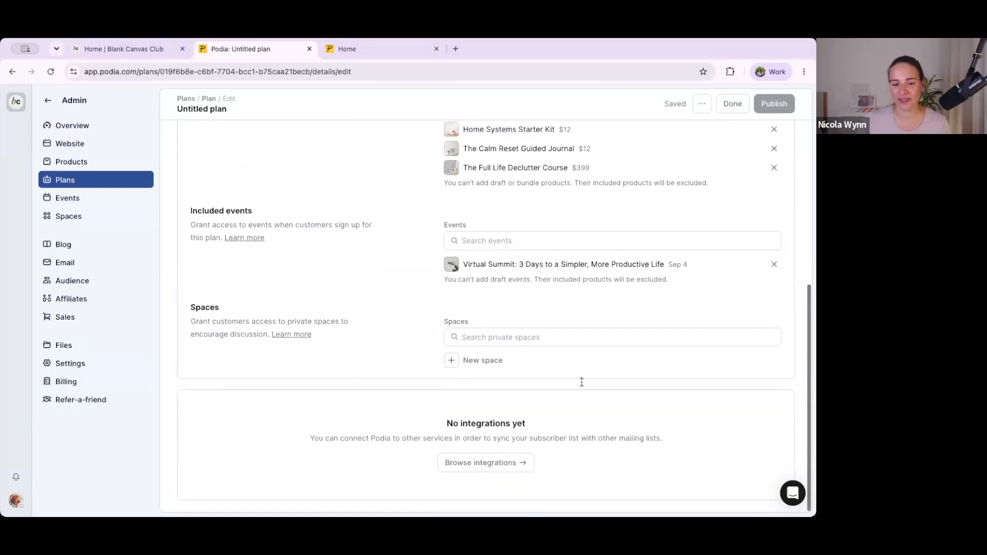
left_click(453, 361)
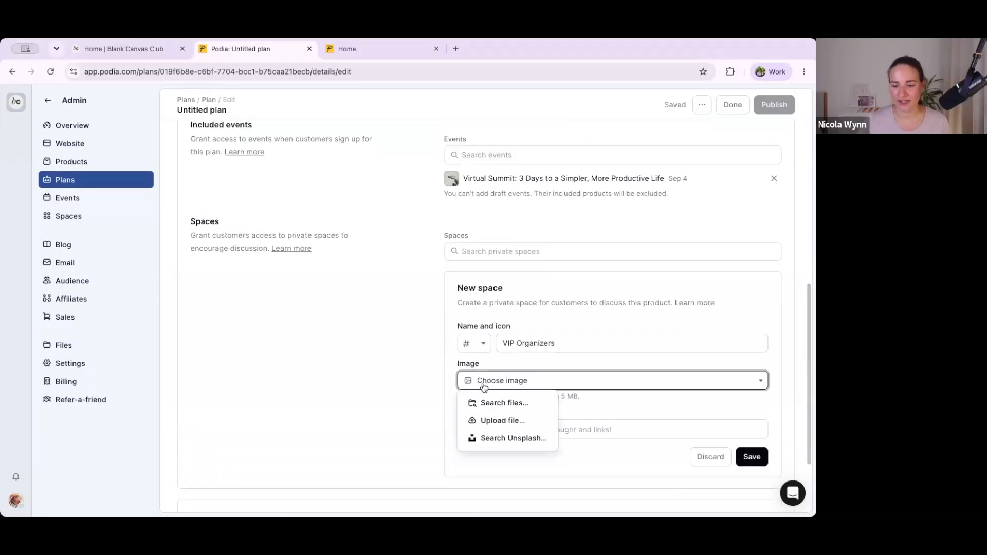
left_click(493, 417)
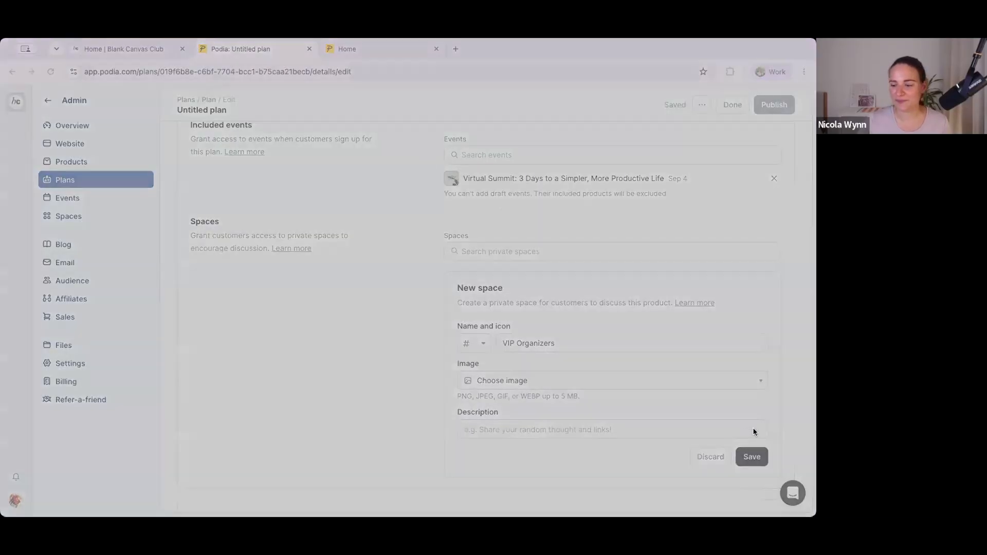
left_click(758, 452)
left_click(504, 428)
key("super+v")
Step: Give the new VIP Organizers space a sun icon and save the space
left_click(478, 348)
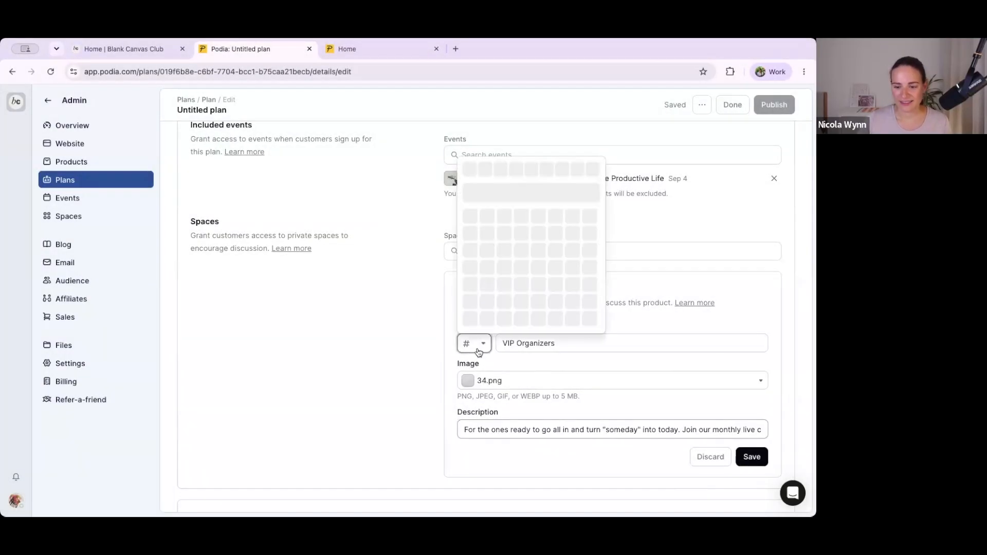
left_click(594, 168)
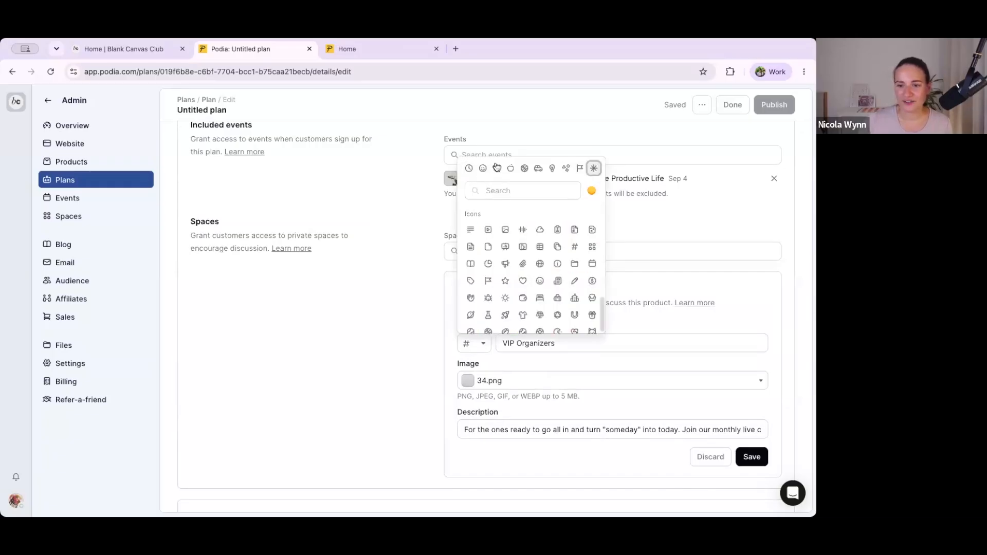
scroll(546, 232, "down", 2)
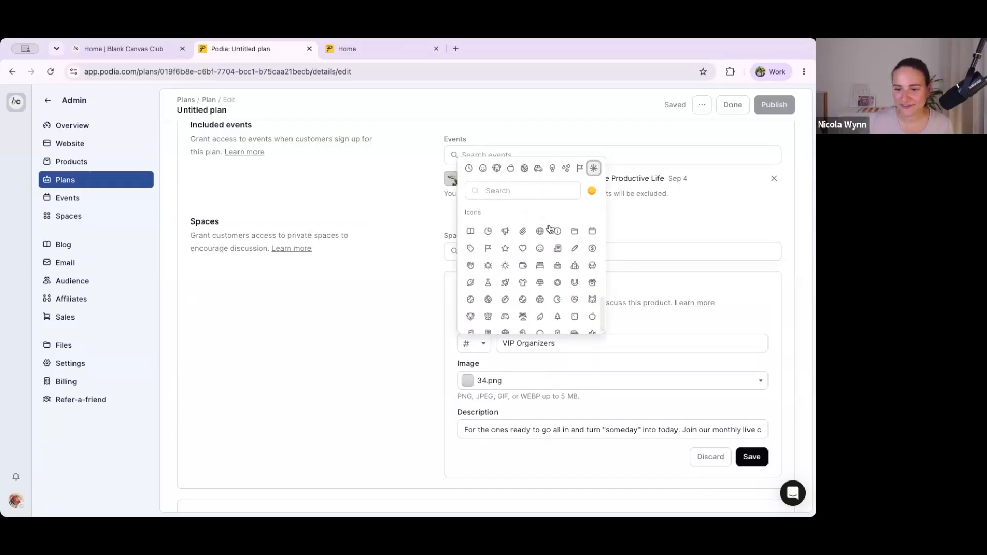
scroll(515, 257, "up", 1)
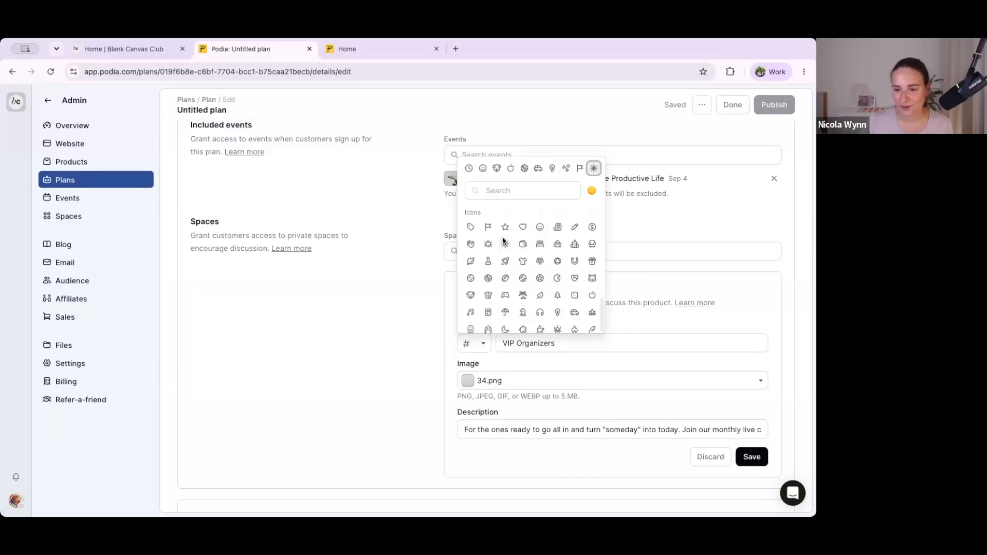
left_click(504, 242)
left_click(752, 458)
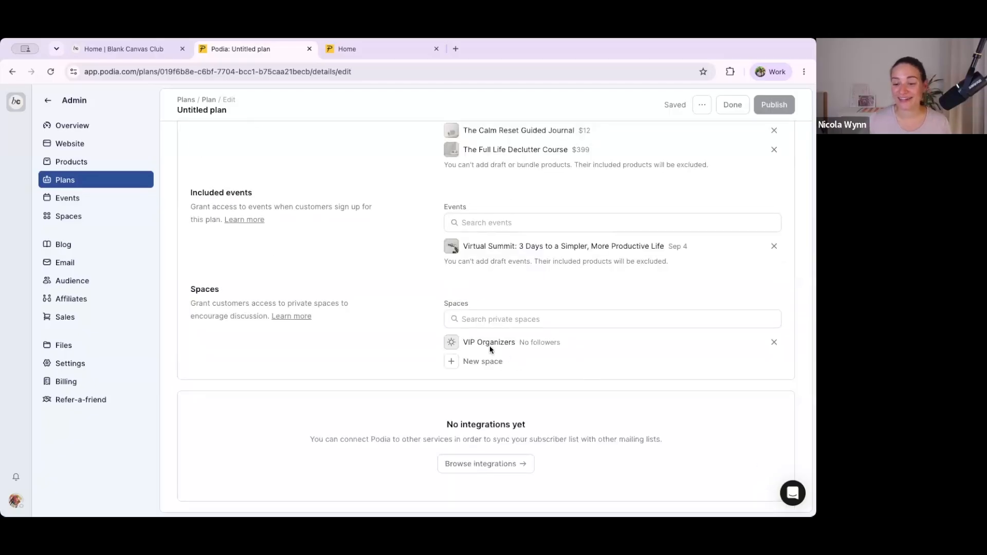
Step: Offer the VIP Organizers plan at $15 per month and $150 per year, and save the pricing
scroll(479, 340, "up", 6)
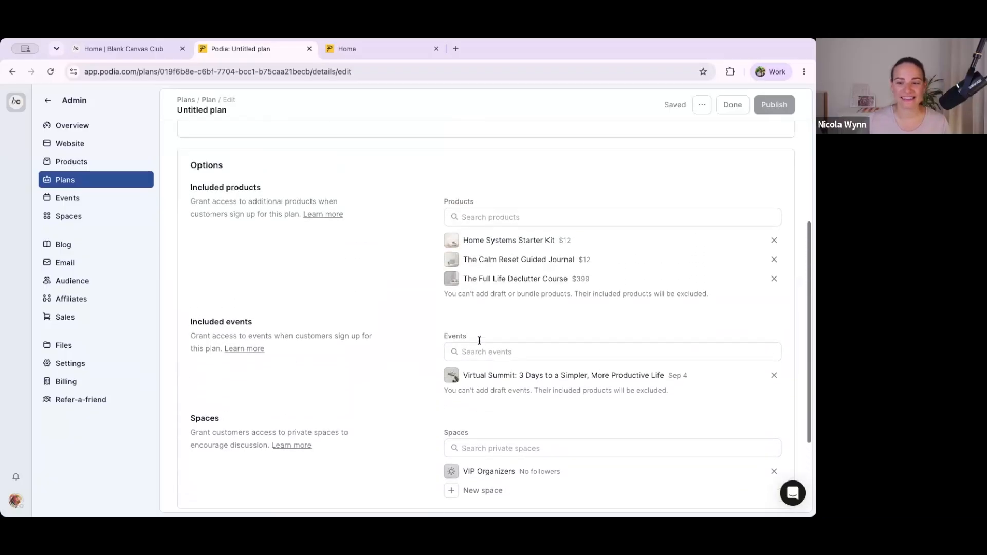
scroll(479, 344, "down", 6)
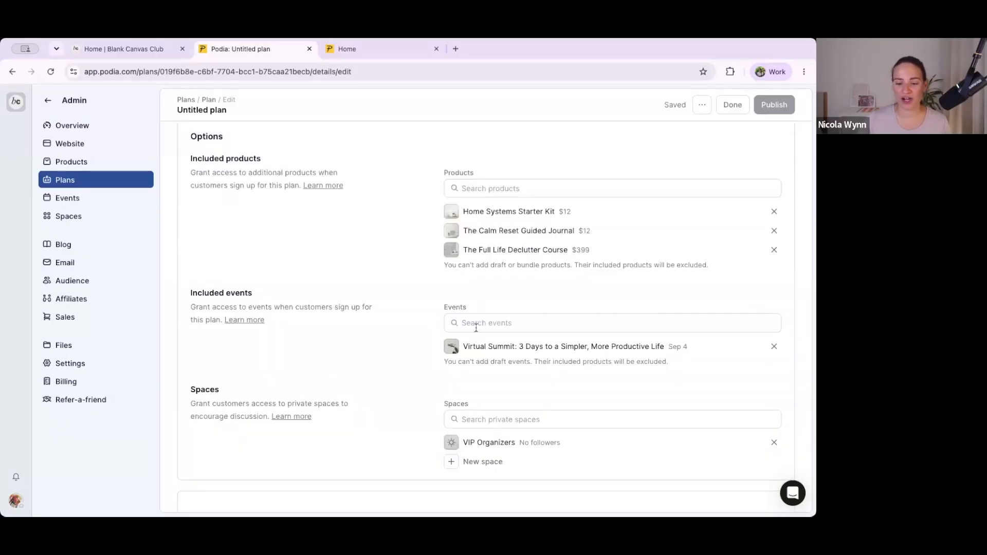
scroll(476, 328, "up", 8)
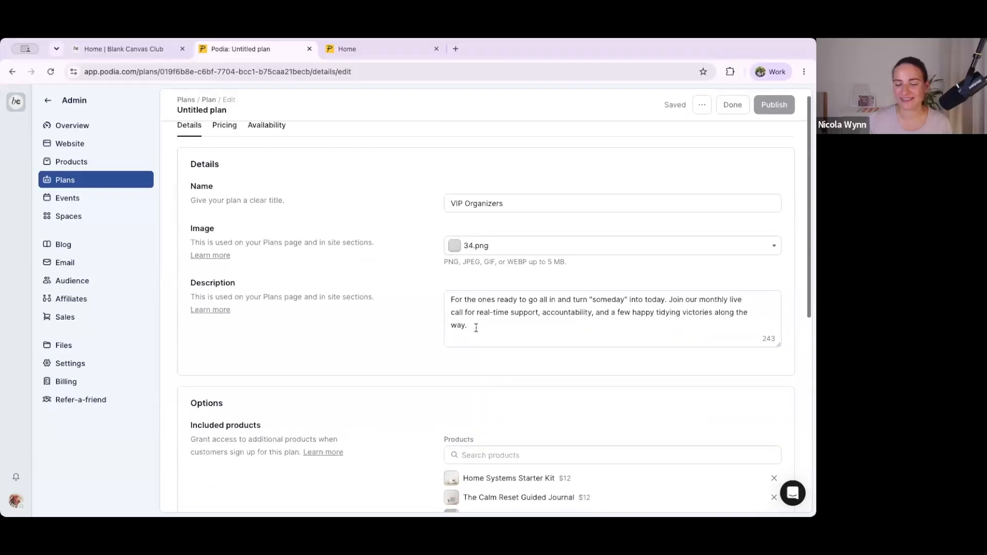
left_click(229, 132)
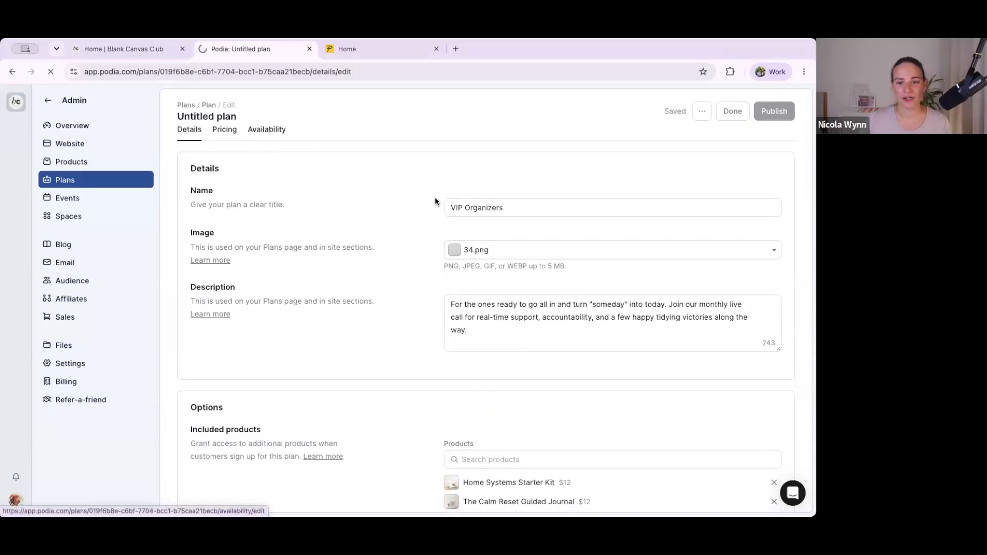
left_click(454, 196)
left_click(412, 242)
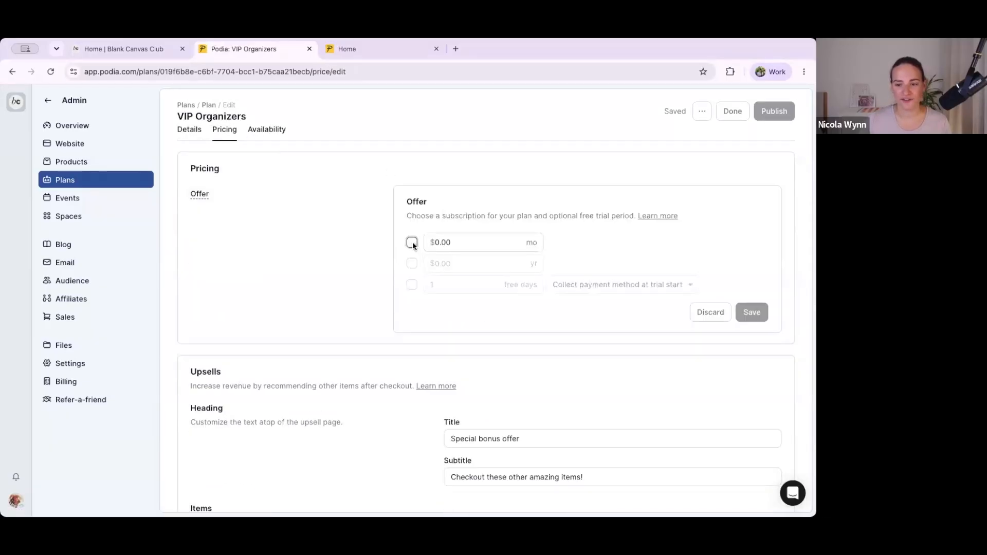
double_click(439, 243)
type("15")
left_click(412, 263)
double_click(445, 264)
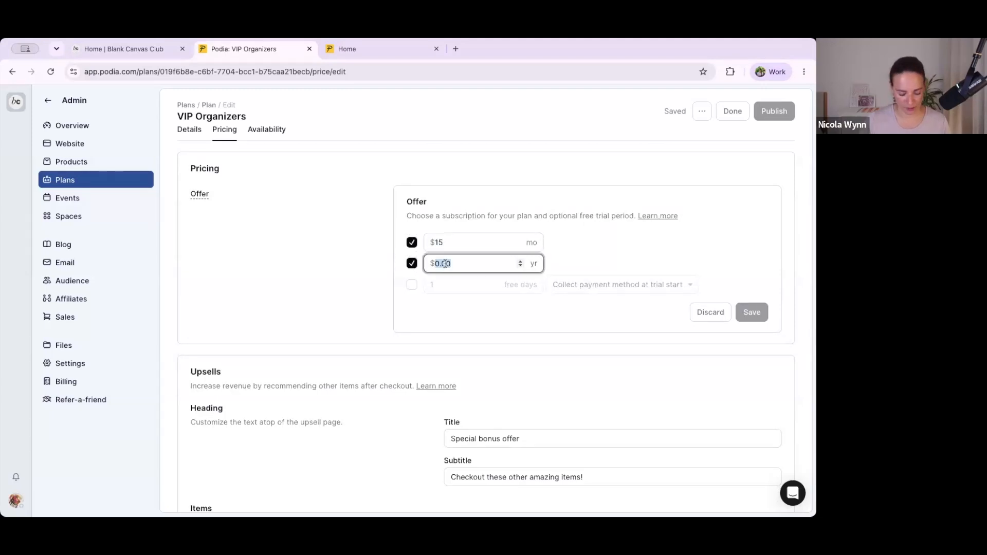
type("150")
left_click(521, 319)
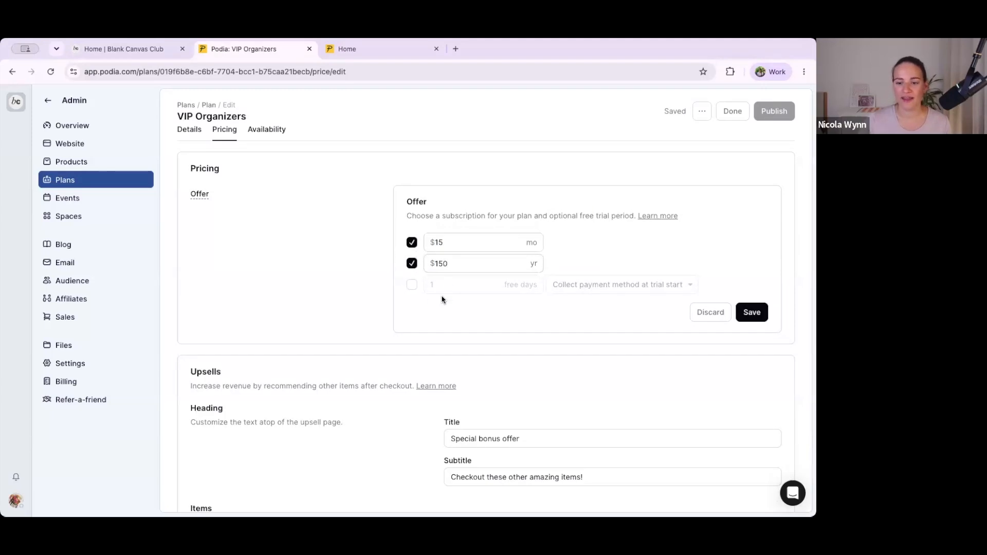
left_click(752, 312)
Step: Check the VIP Organizers plan's availability, publish it and return to the list of plans
left_click(267, 129)
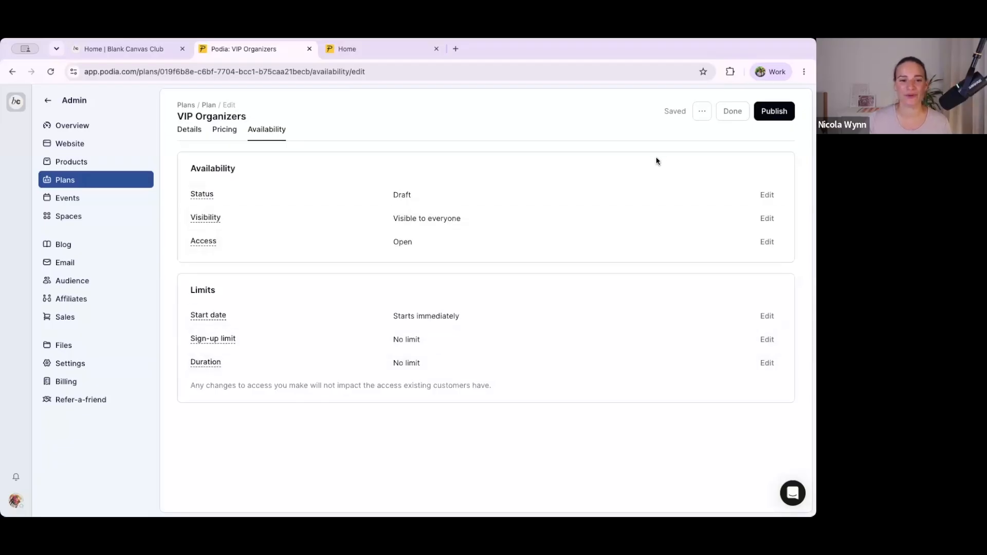
left_click(776, 112)
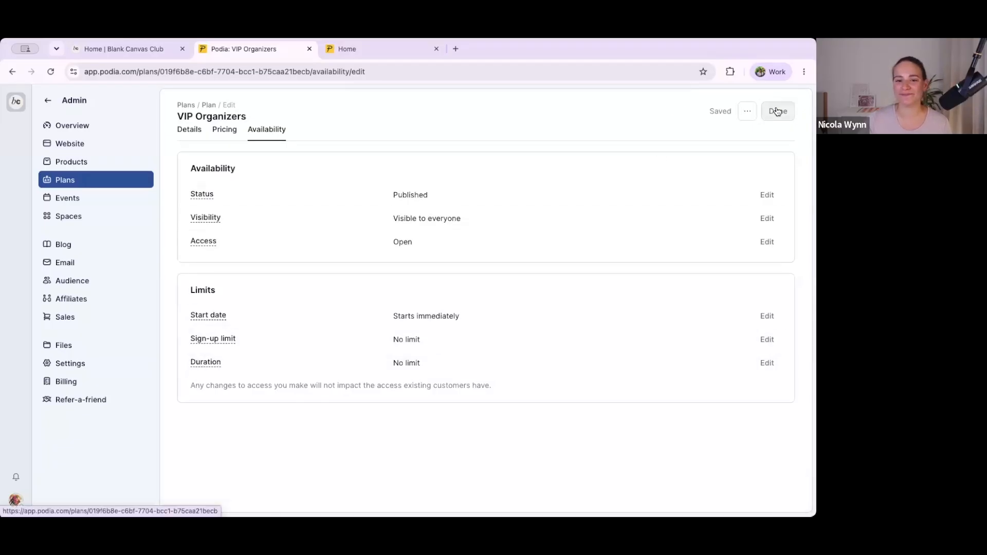
left_click(131, 187)
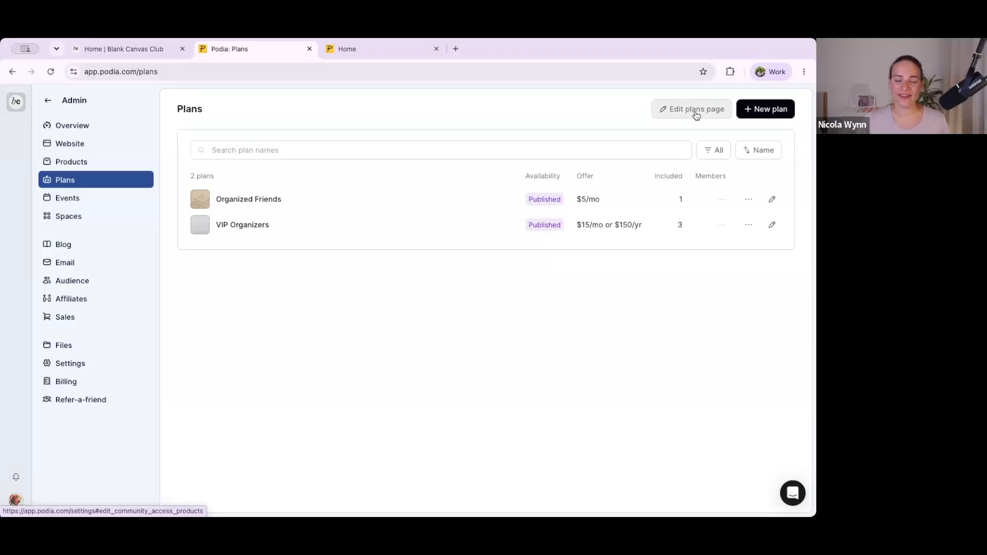
Step: Reload the public blankcanvas.podia.com home page and open its Join page
left_click(366, 51)
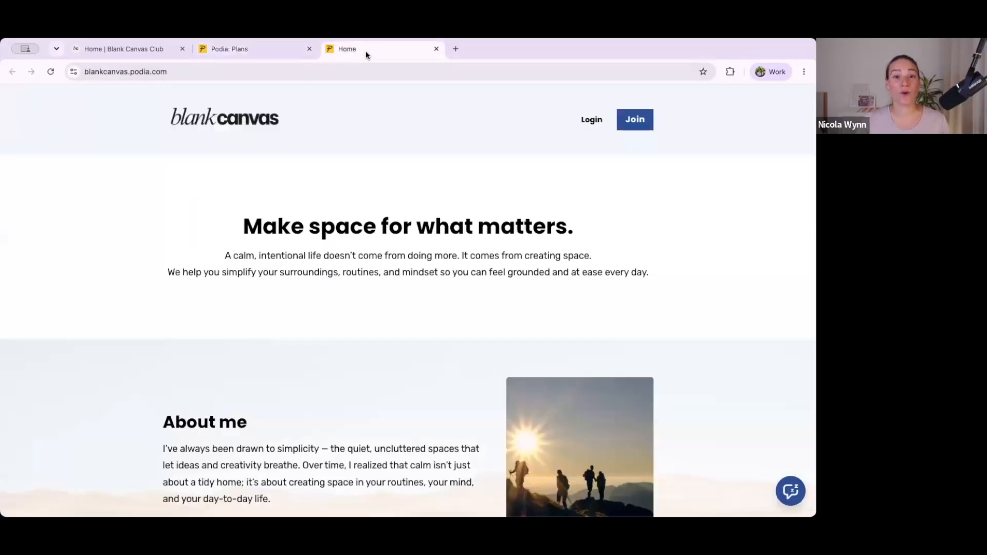
left_click(359, 67)
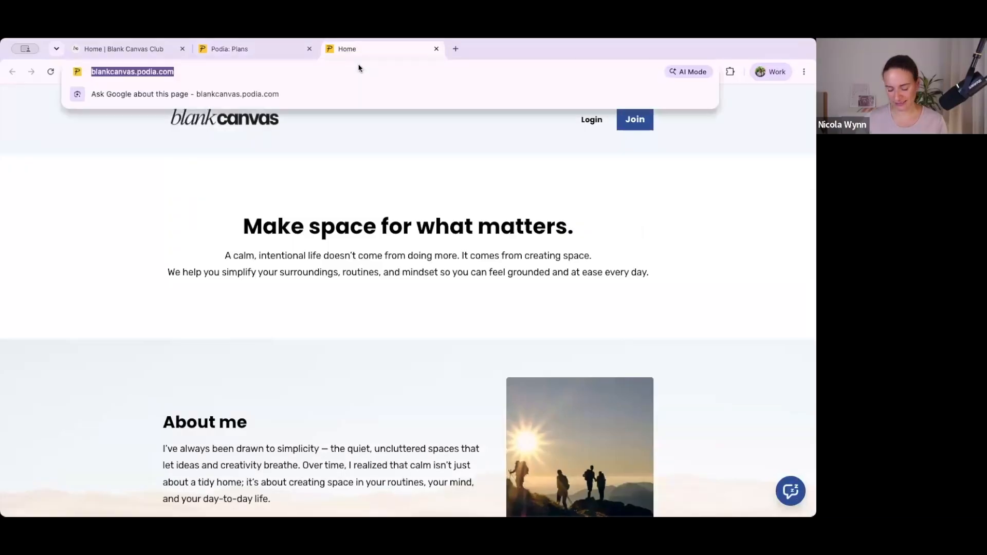
key("Return")
scroll(315, 206, "down", 6)
scroll(315, 207, "up", 6)
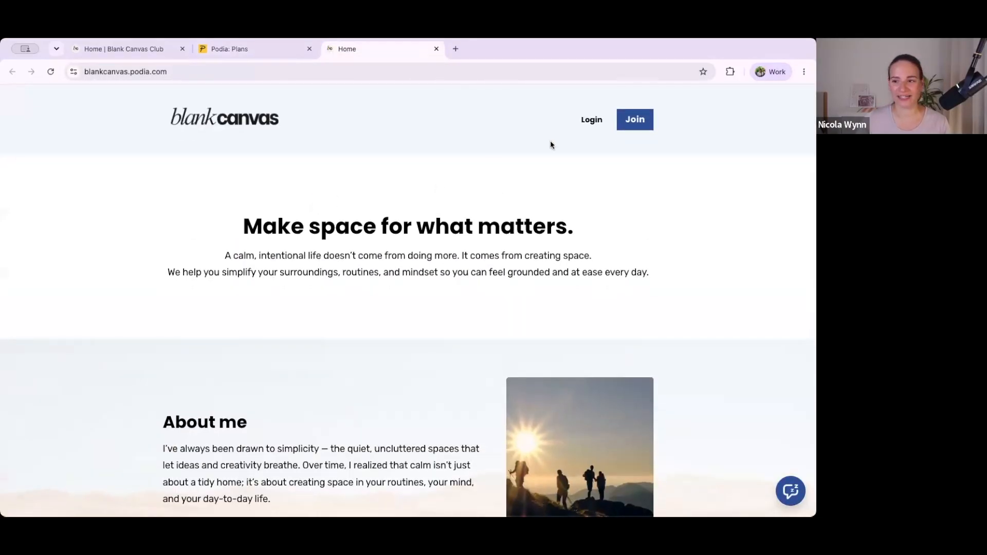
left_click(635, 120)
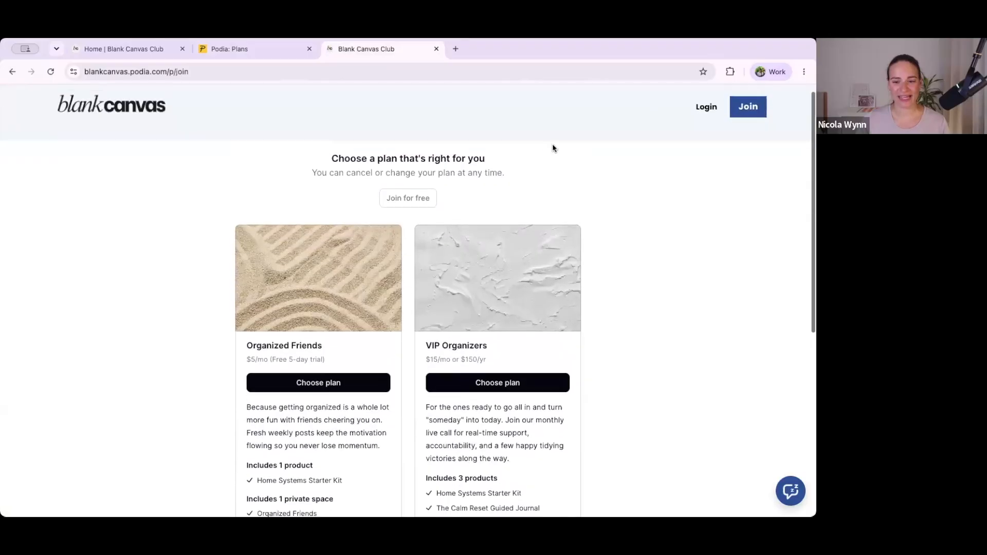
Step: Review the plan cards and free joining option on the Join page, glancing at the community home's spaces in between
scroll(265, 325, "down", 1)
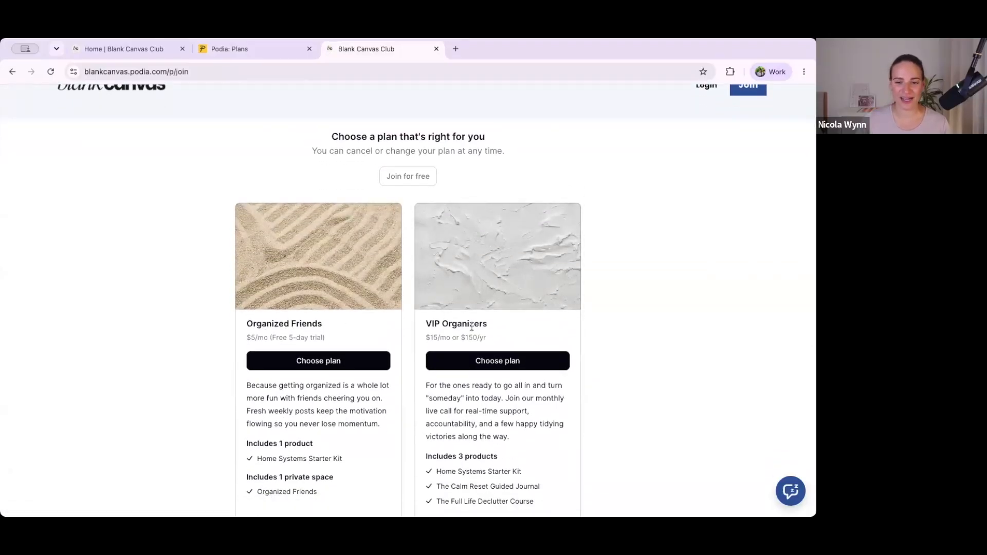
scroll(464, 333, "down", 2)
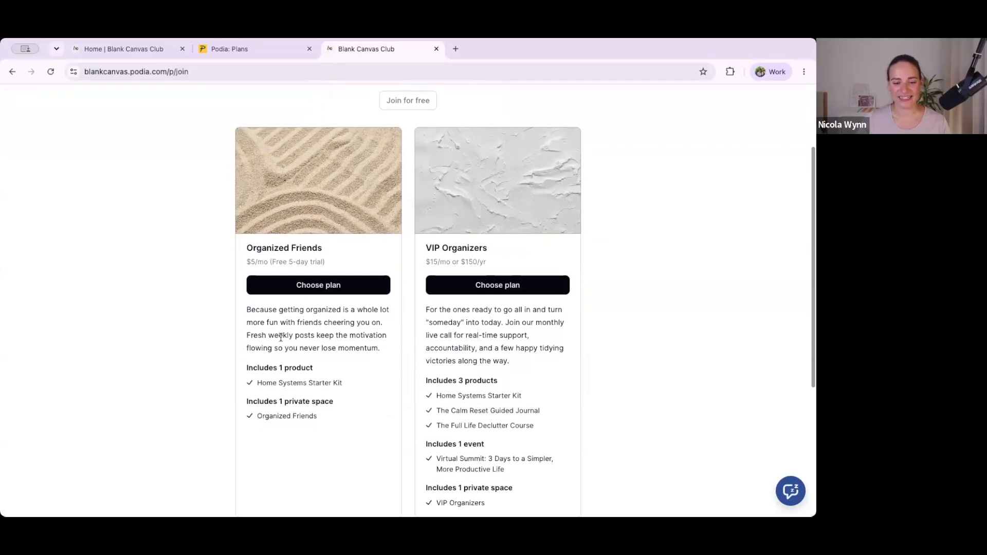
scroll(280, 329, "down", 2)
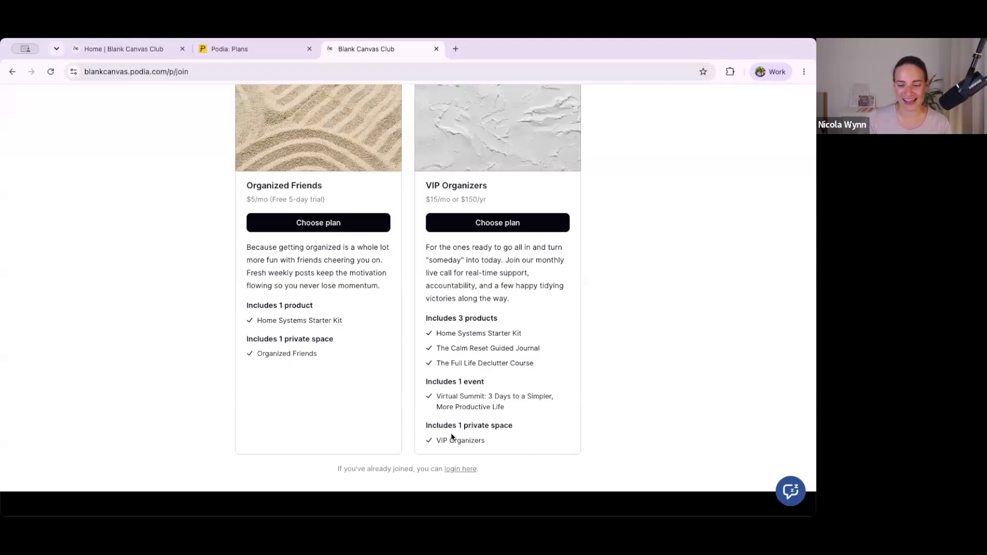
scroll(447, 452, "up", 3)
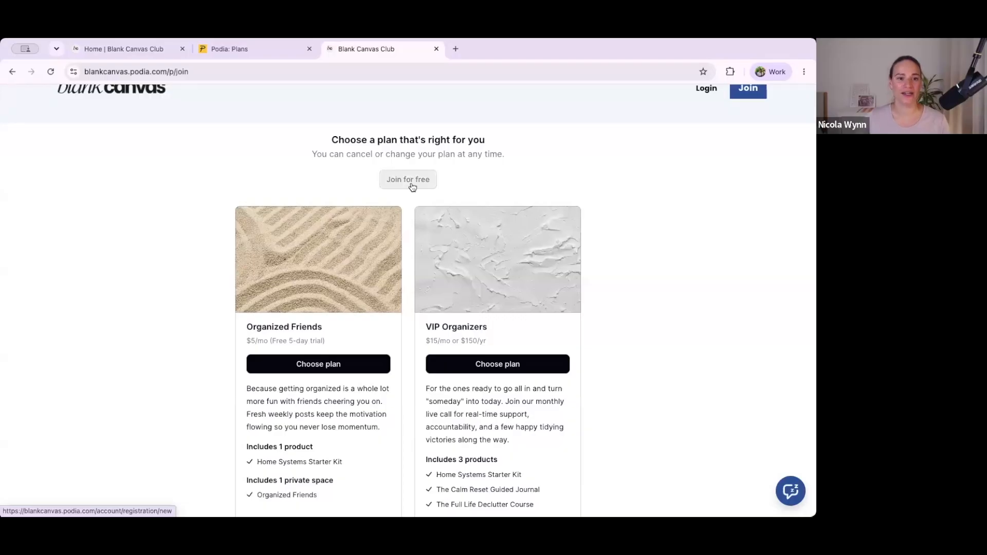
left_click(140, 53)
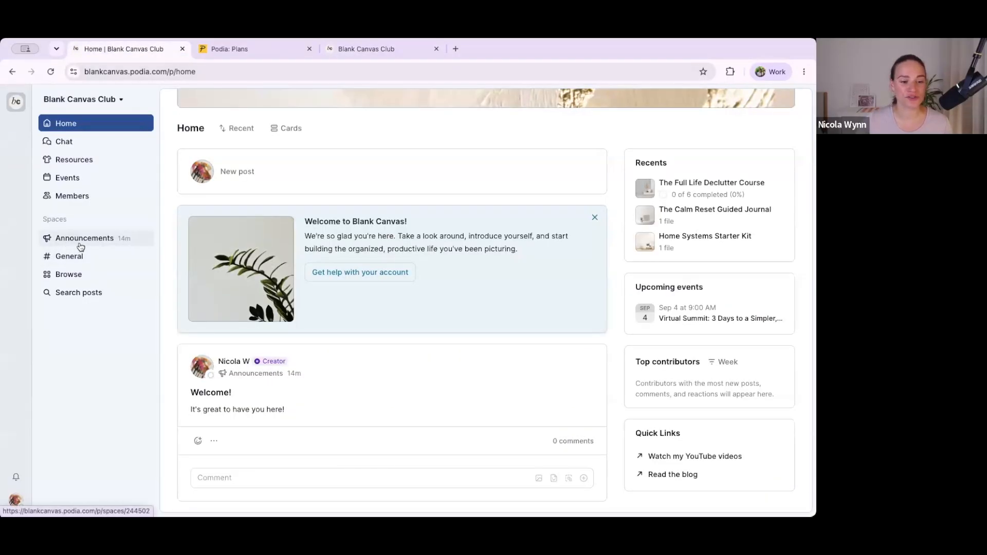
left_click(360, 56)
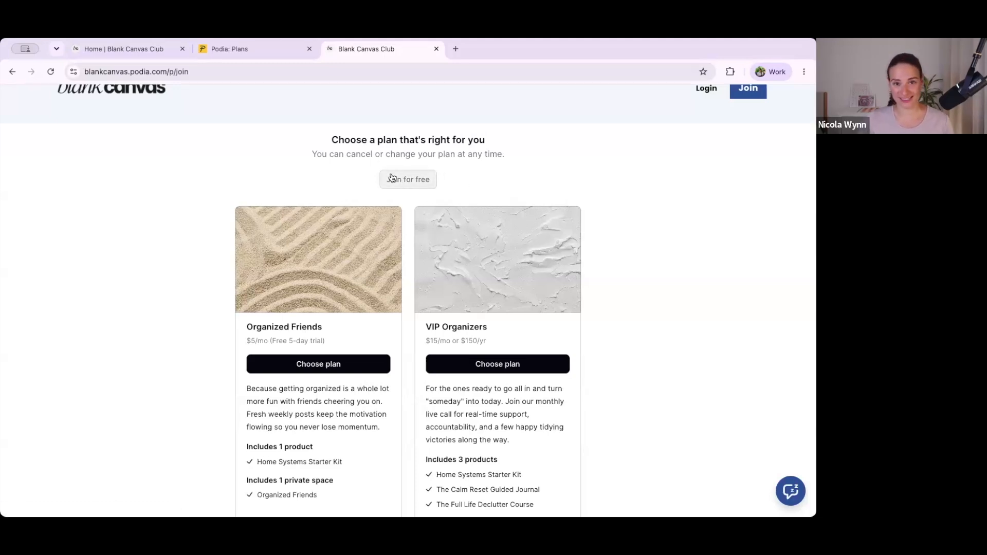
scroll(391, 178, "down", 3)
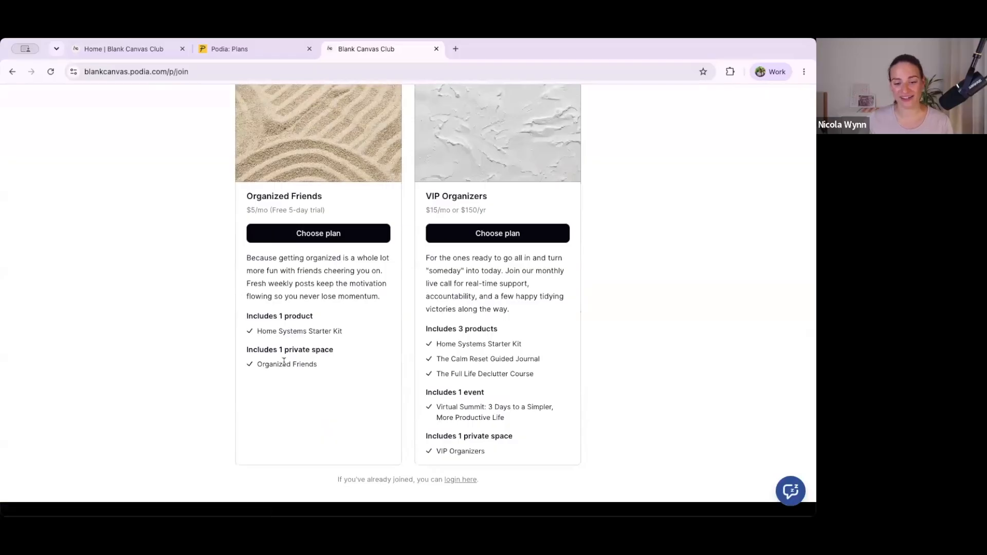
scroll(282, 365, "up", 3)
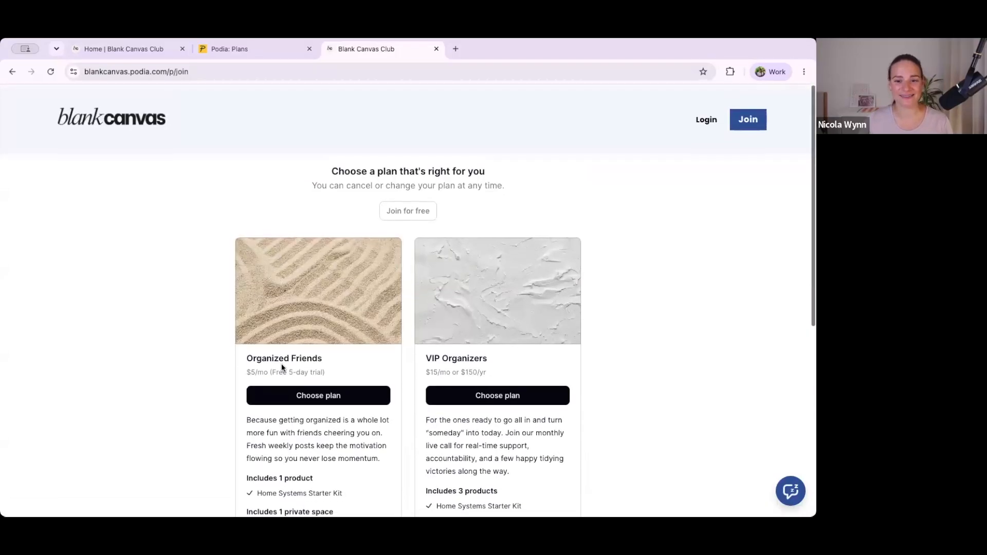
Step: Open the plans page settings and examine the "Let people join for free" option, the text fields and the plan order
left_click(240, 51)
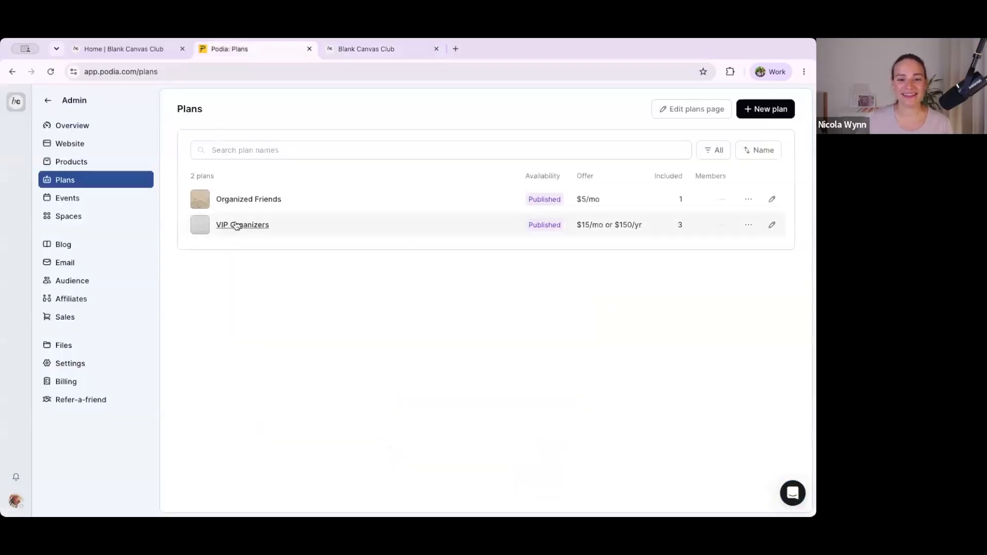
left_click(379, 57)
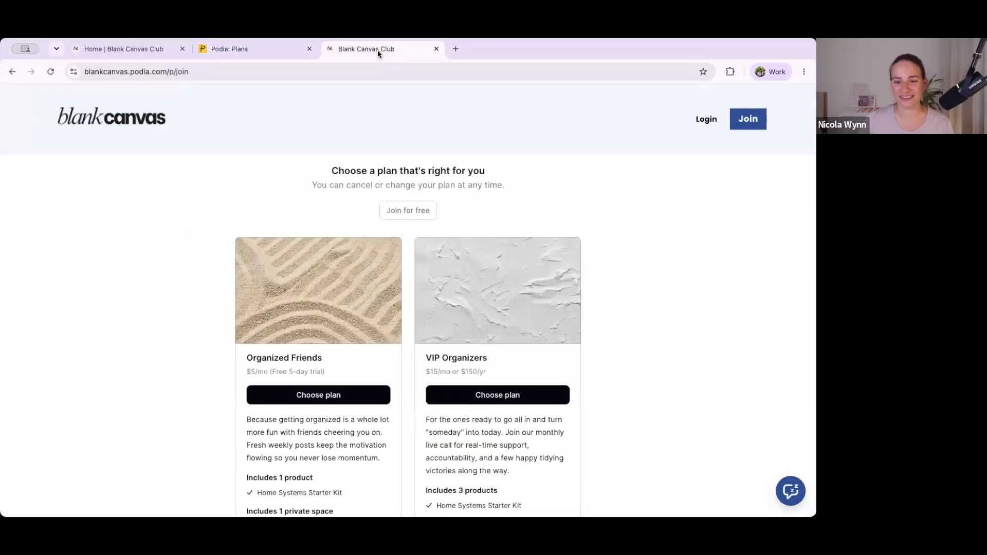
left_click(278, 54)
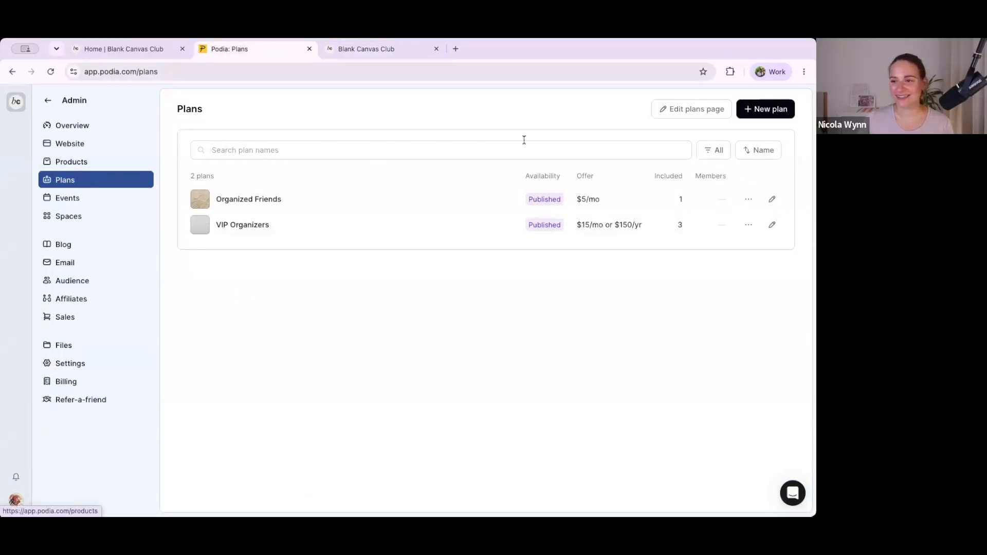
left_click(684, 115)
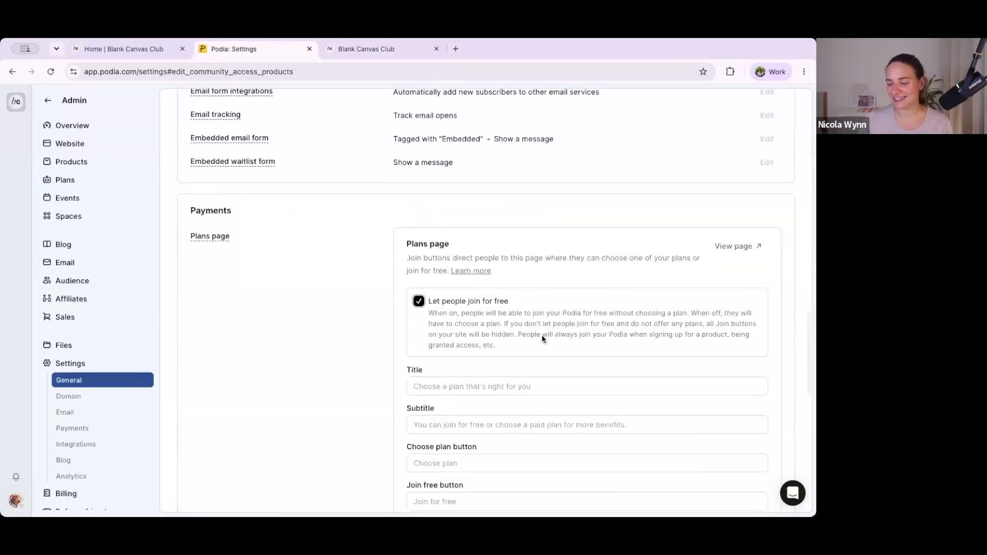
scroll(543, 353, "down", 5)
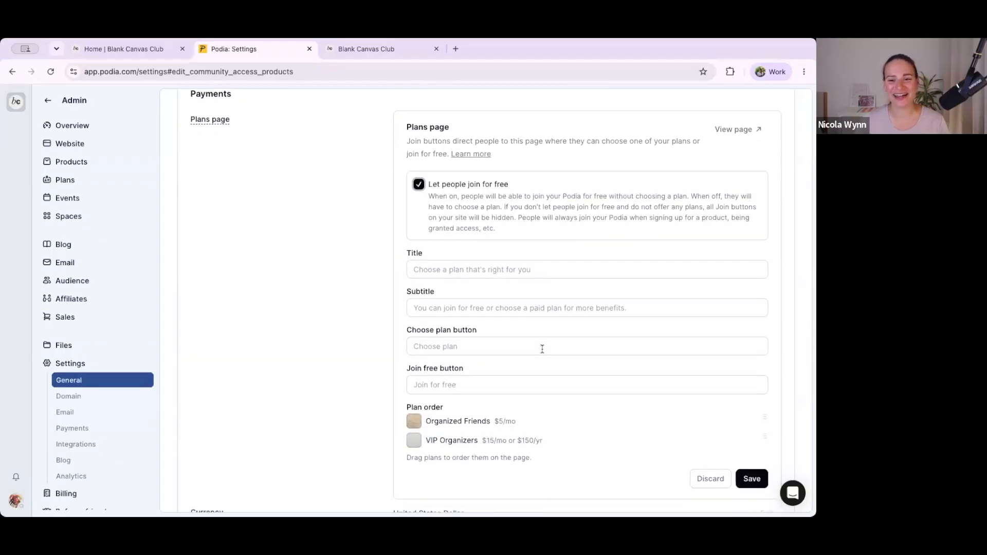
left_click(417, 185)
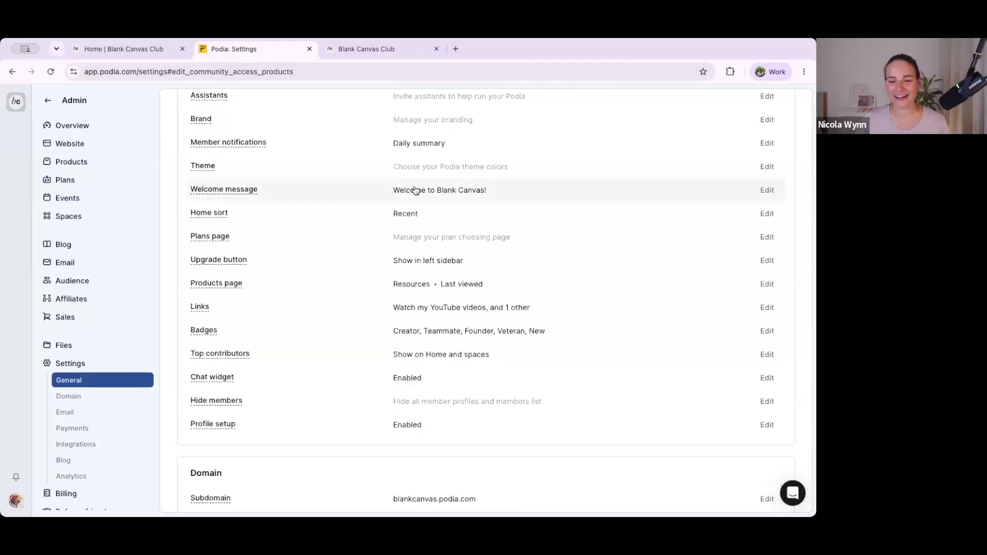
scroll(304, 236, "up", 2)
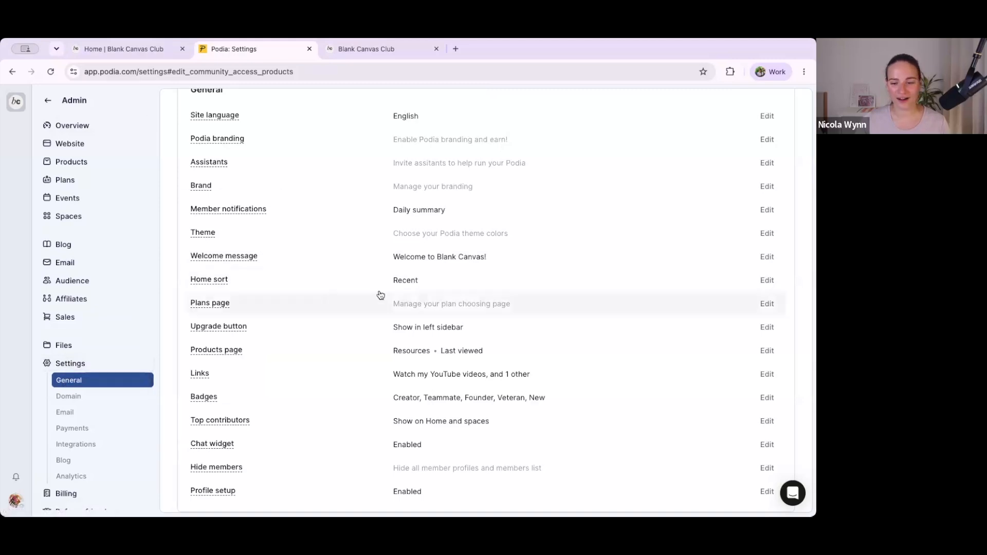
left_click(768, 304)
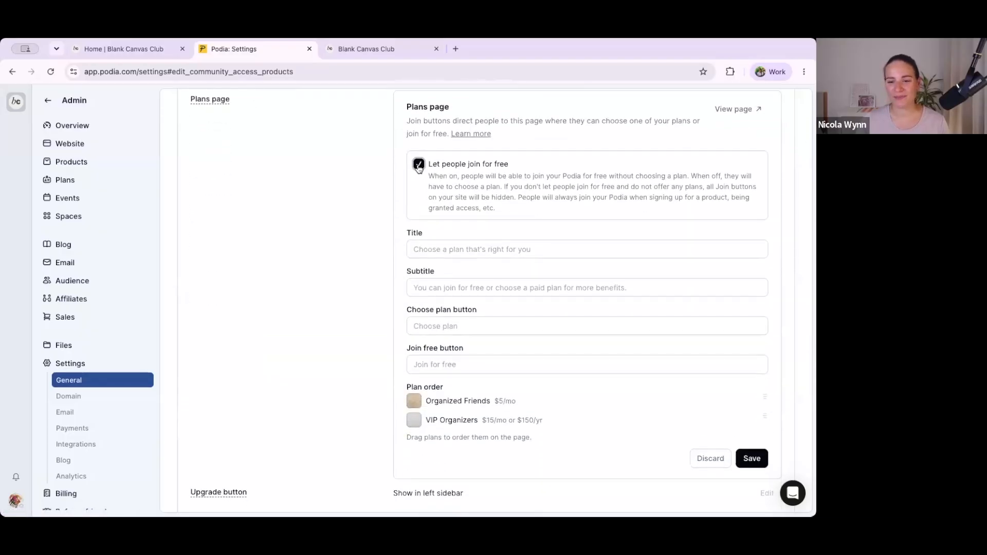
Step: Switch "Let people join for free" off and back on, and save the plans page settings with the option enabled
left_click(419, 165)
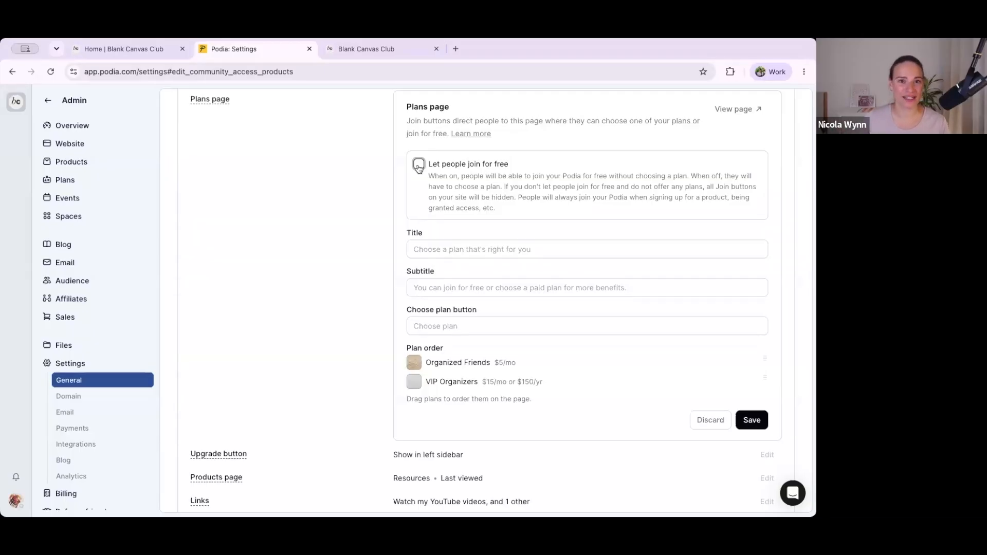
left_click(418, 165)
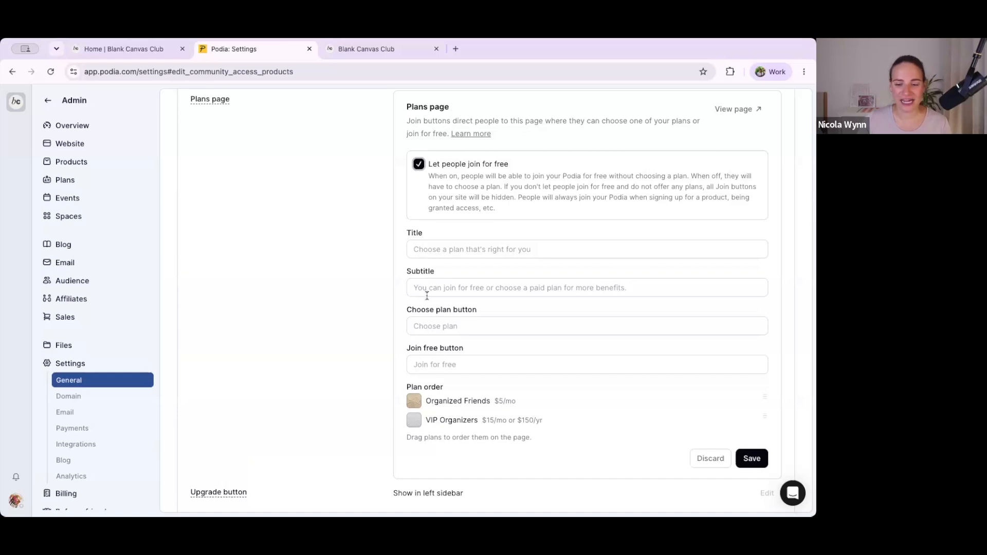
scroll(427, 297, "down", 2)
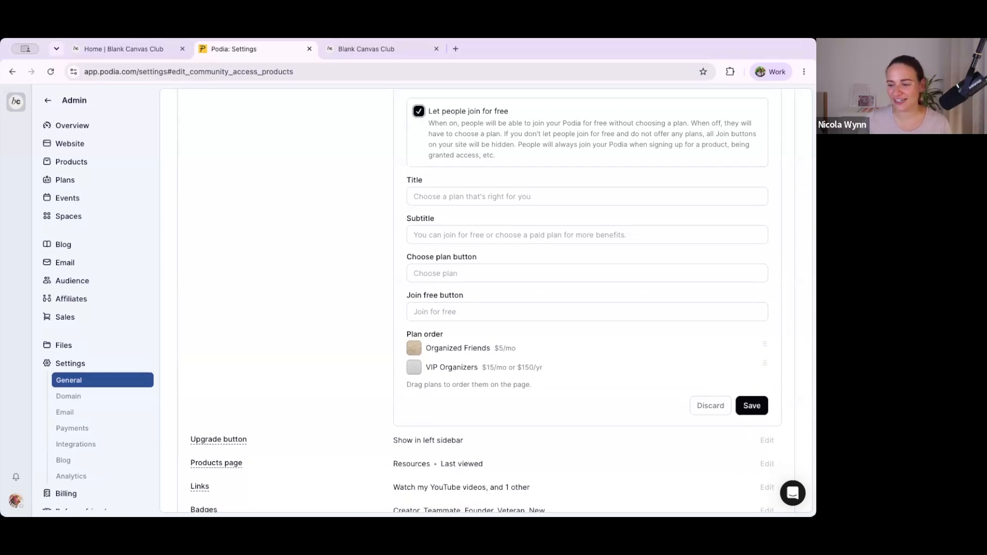
left_click(441, 311)
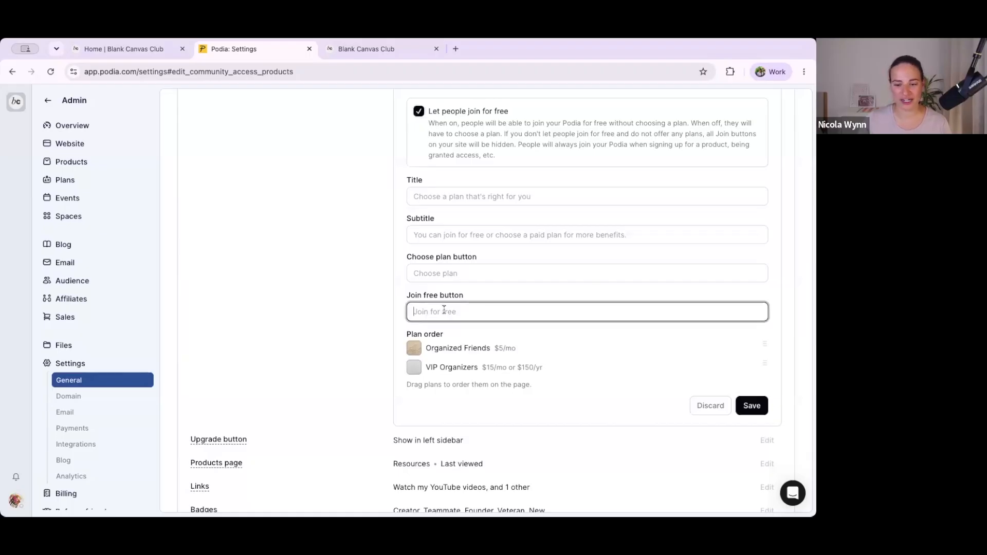
key("Return")
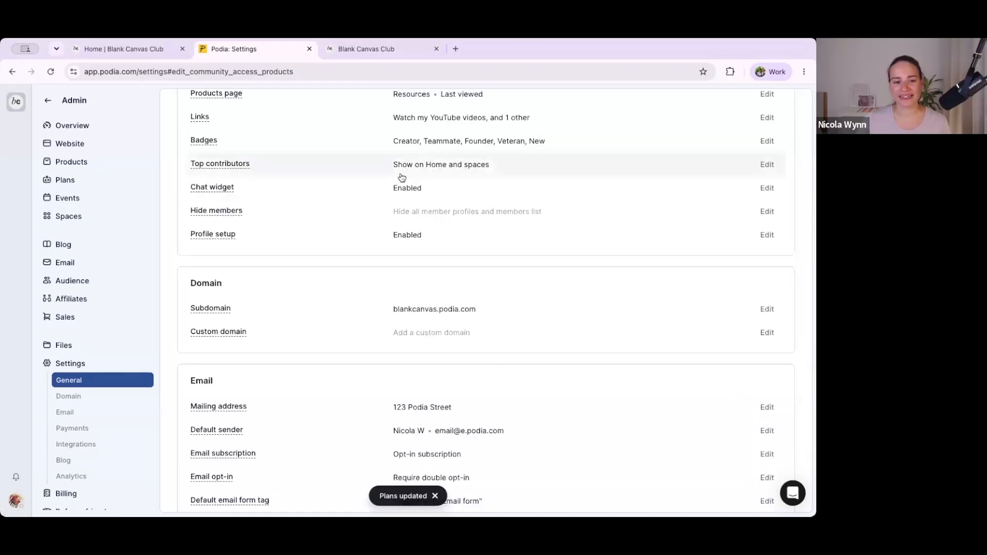
scroll(401, 178, "up", 2)
scroll(403, 177, "up", 2)
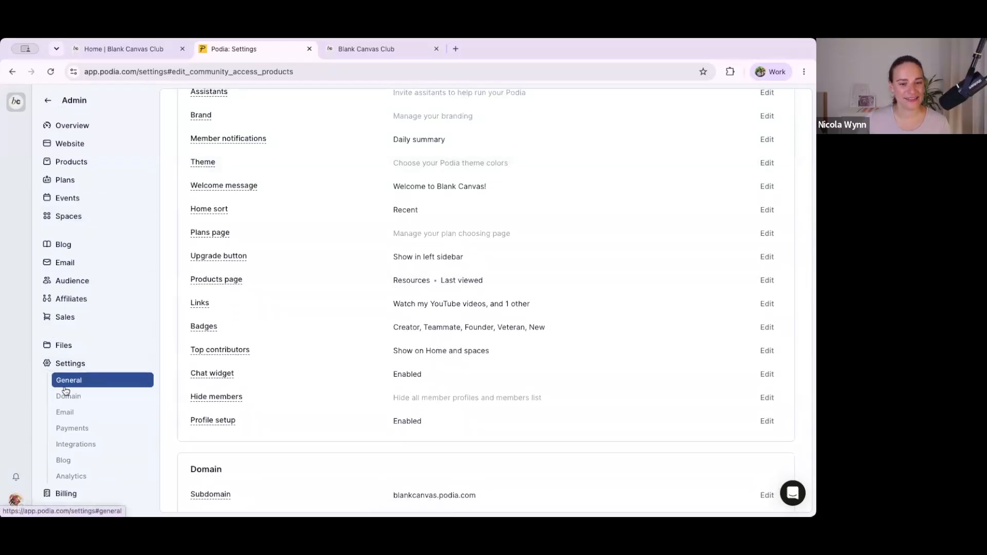
mouse_move(213, 235)
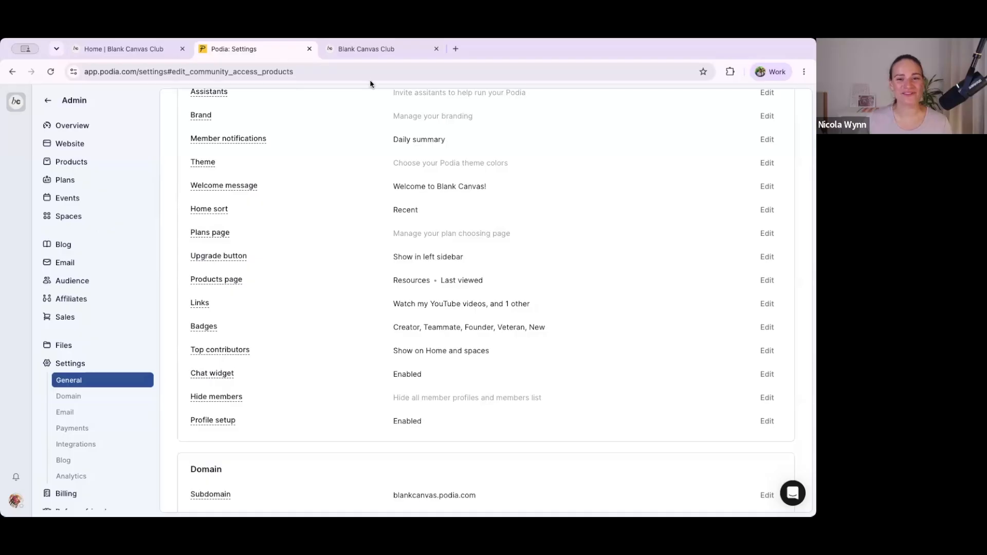
Step: Return to the public blankcanvas.podia.com home page and open its Join page to review the free joining button and both plan cards
left_click(355, 49)
left_click(291, 66)
key("Return")
left_click(104, 121)
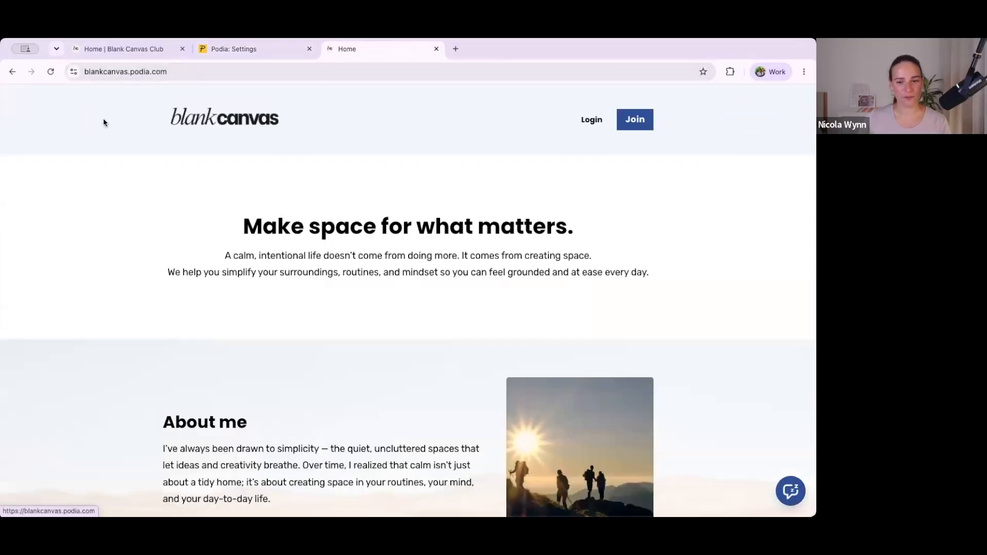
left_click(632, 122)
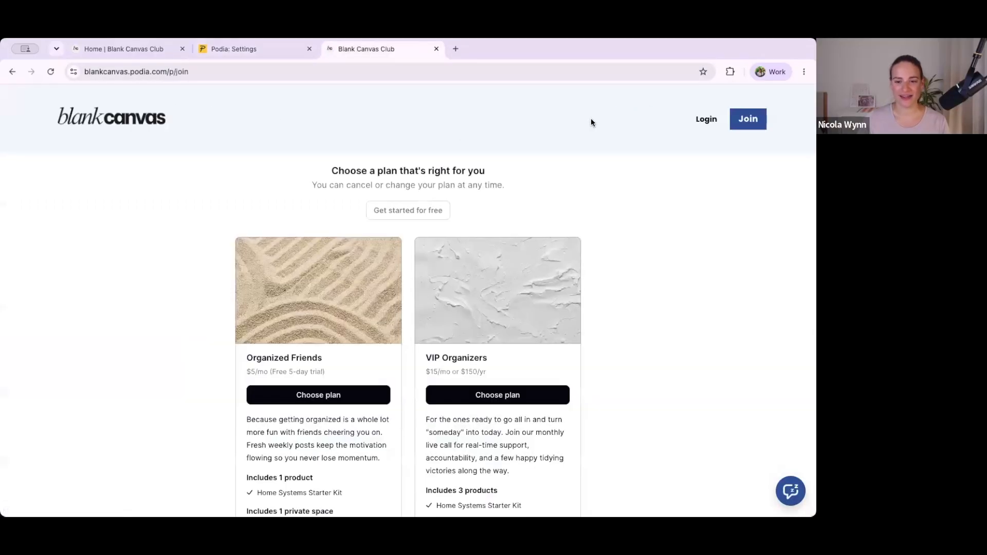
scroll(392, 179, "down", 5)
scroll(392, 180, "up", 5)
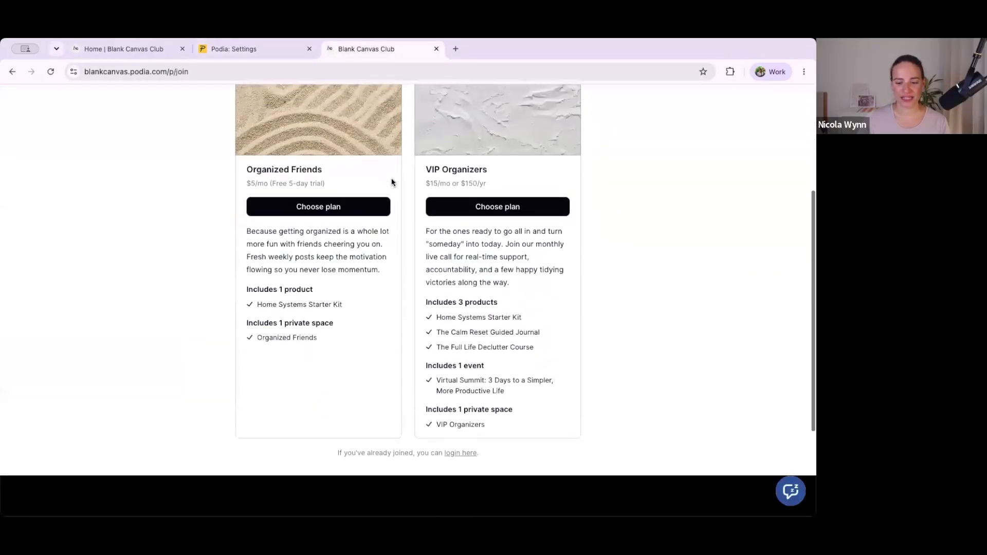
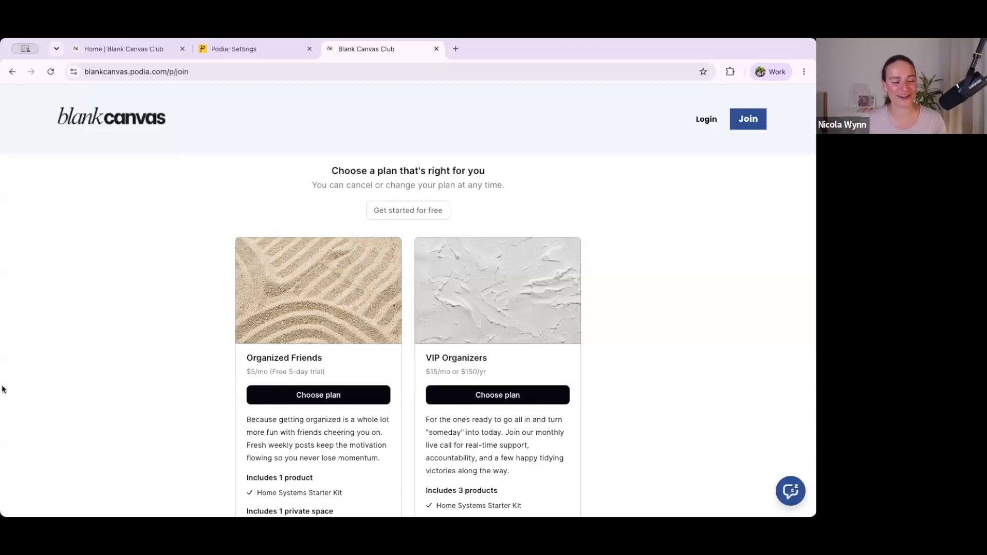
Step: Return to the Podia admin, open the spaces list and delete the General space
left_click(206, 52)
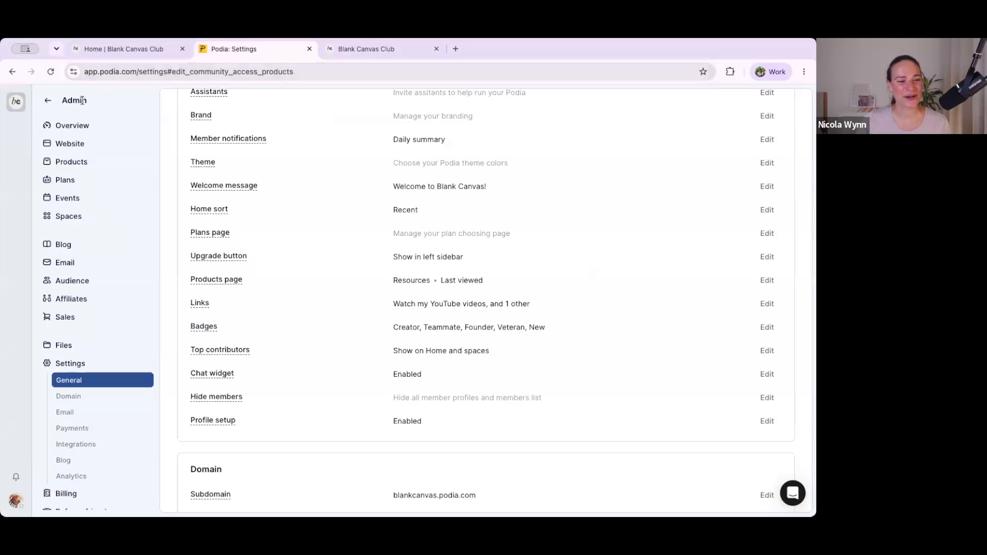
left_click(66, 216)
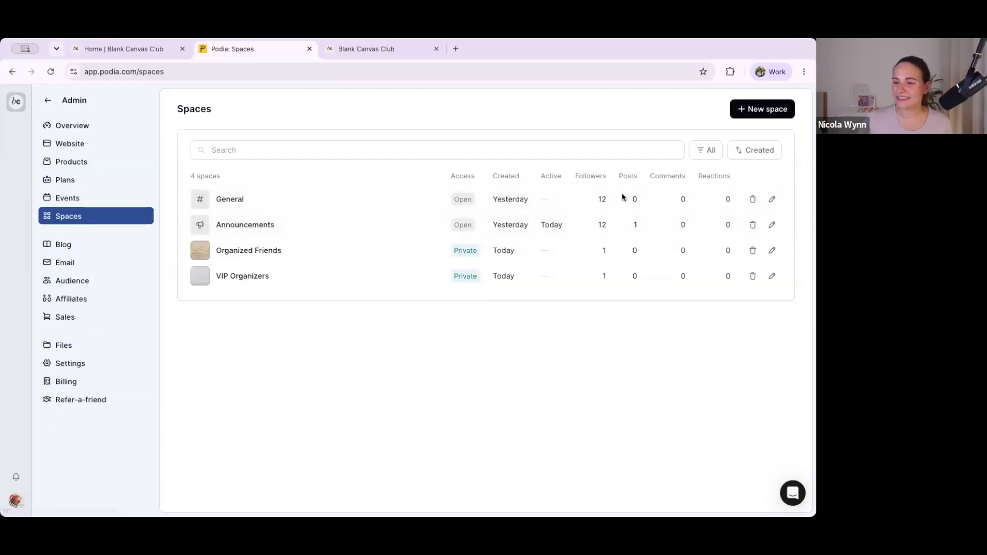
left_click(753, 199)
left_click(717, 273)
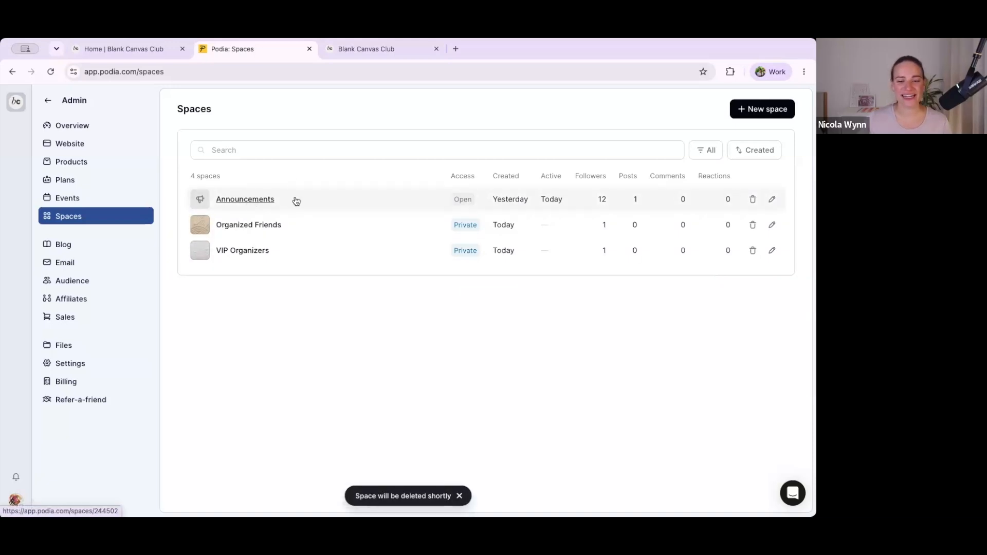
Step: Edit the Announcements space, renaming it "Let's chat" and giving it the waving-hand icon
left_click(772, 199)
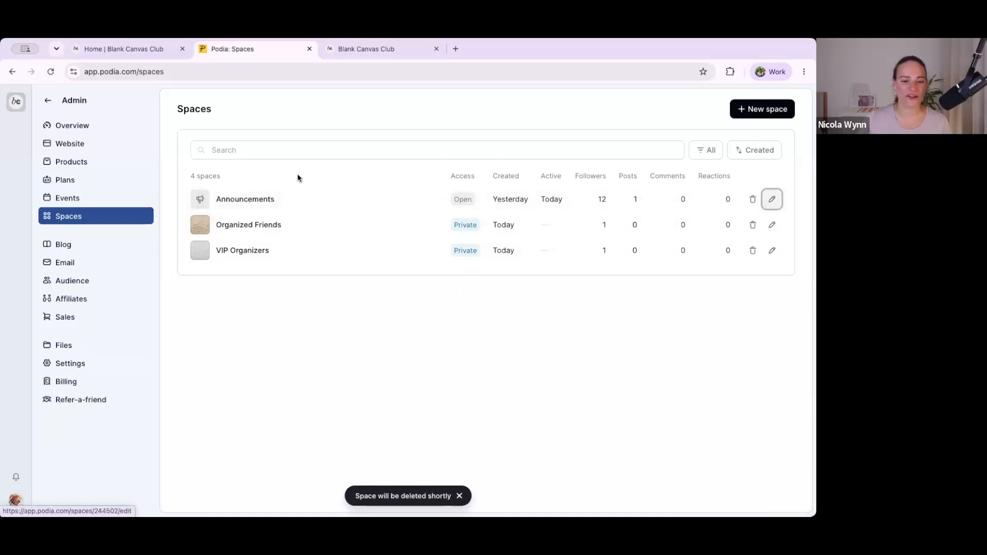
double_click(330, 191)
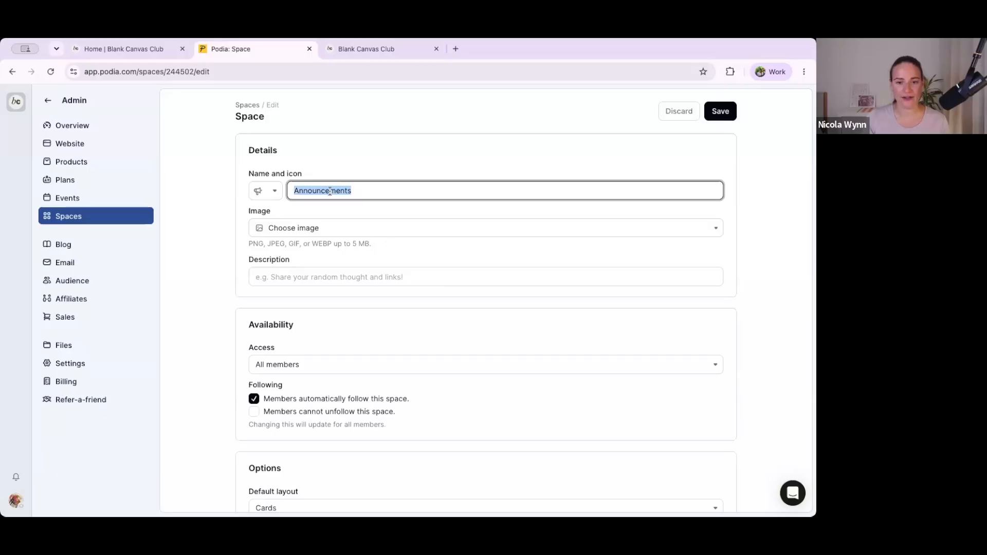
type("Let's chat")
left_click(261, 191)
left_click(385, 214)
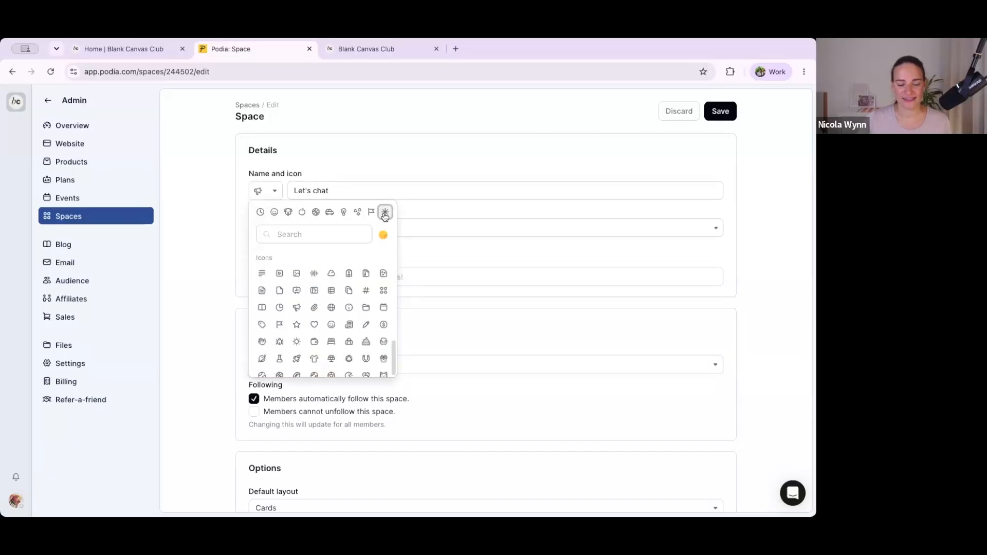
scroll(345, 311, "down", 1)
scroll(345, 311, "down", 1)
left_click(262, 286)
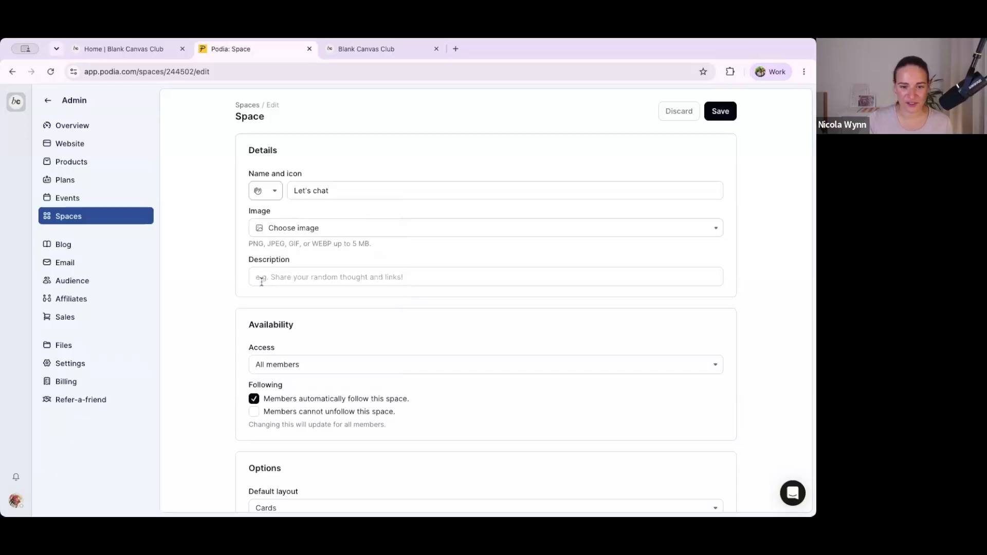
Step: Upload 35.png as the space's image
left_click(283, 227)
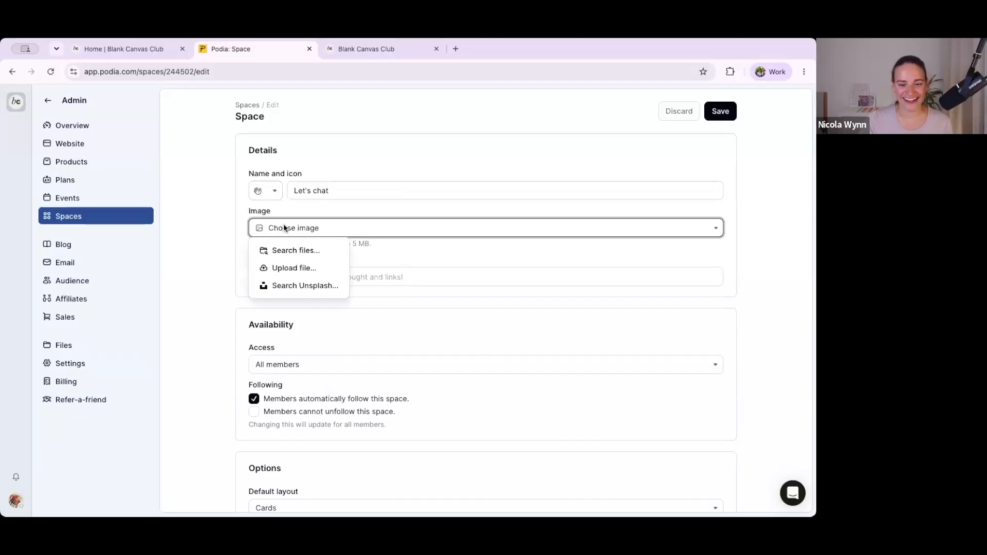
left_click(282, 269)
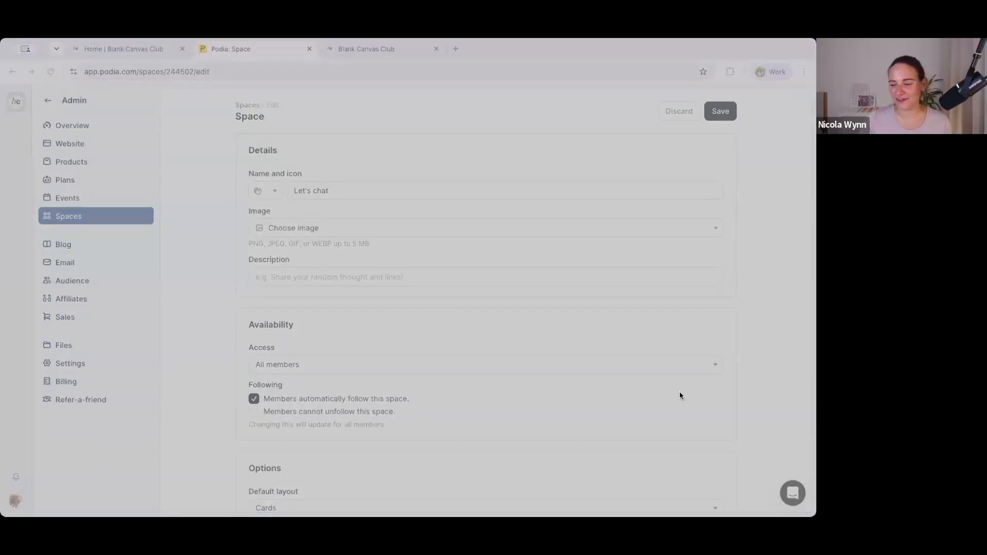
key("Return")
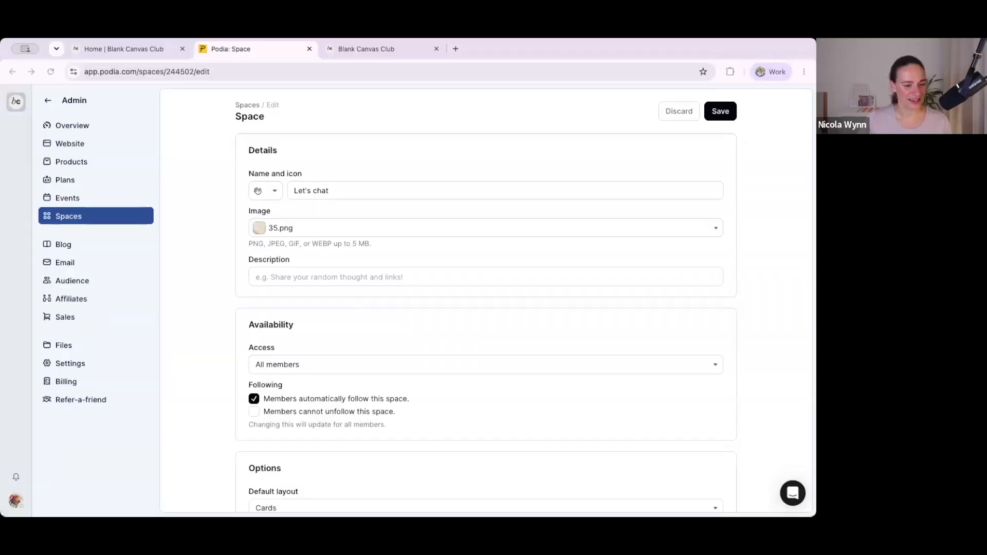
Step: Enter the space description "Let's talk about ways to stay organized and share our best wins and tips."
left_click(401, 276)
type("Let's talk about ")
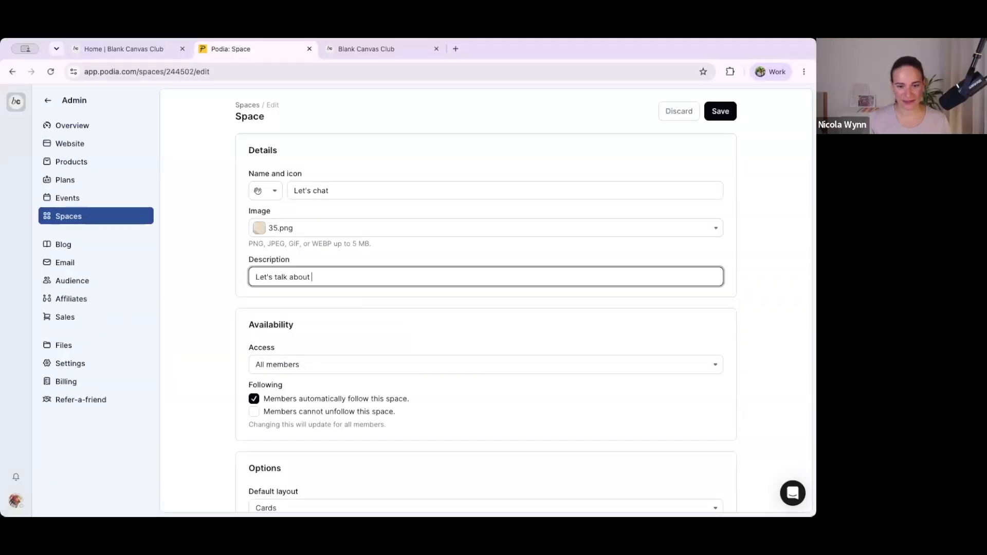
type("ways to stasy")
key("BackSpace")
key("BackSpace")
type("y organized")
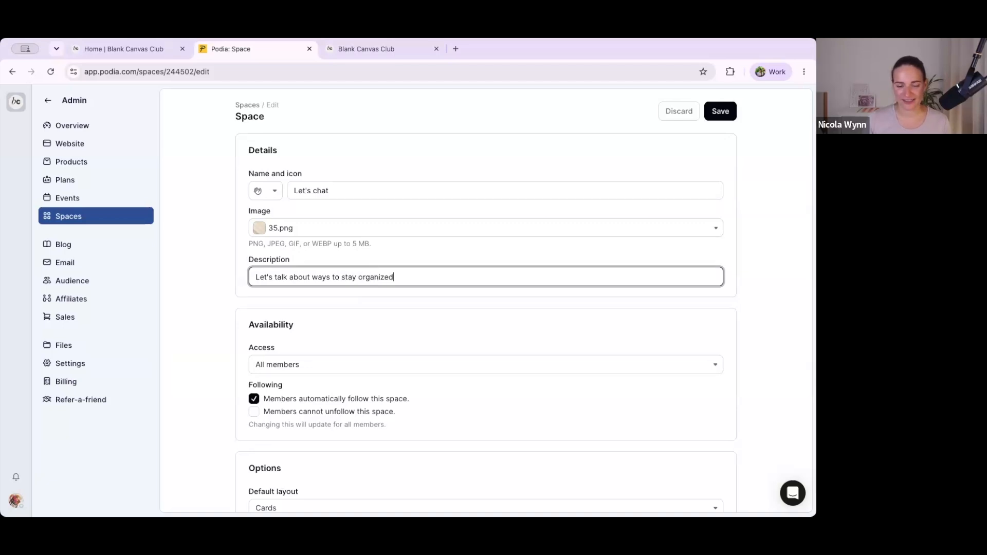
type(" and share our best wins and tips.")
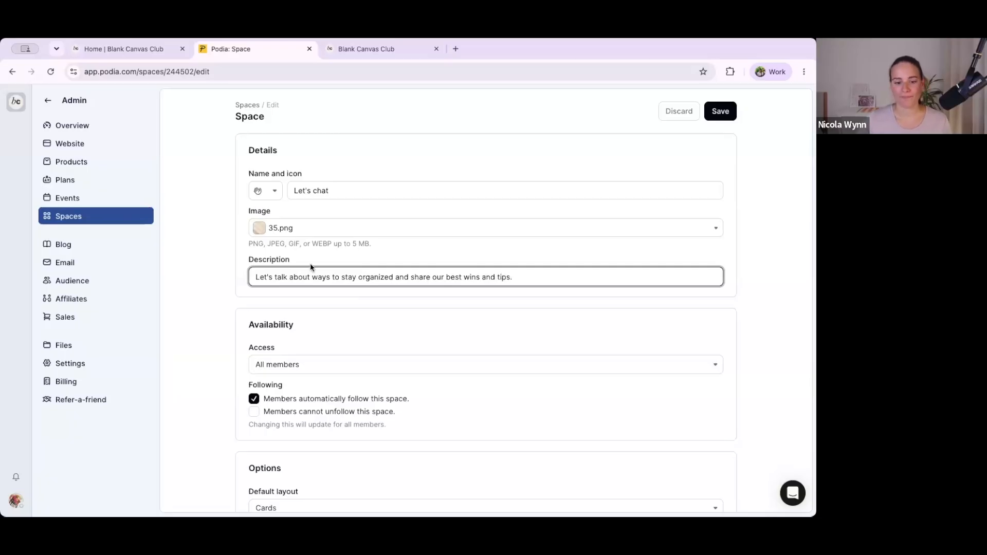
Step: Switch the space's access to "Only specific members"
scroll(310, 267, "down", 2)
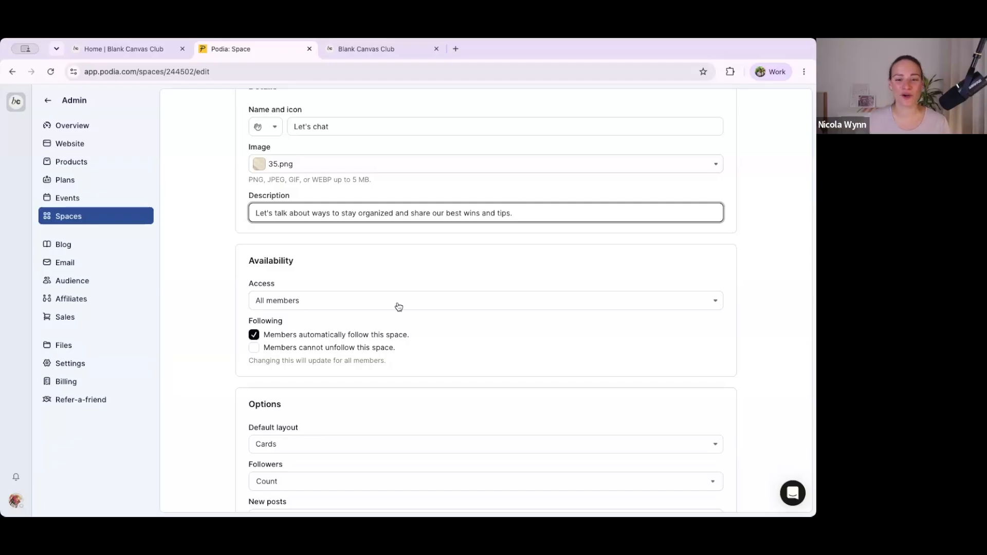
left_click(318, 302)
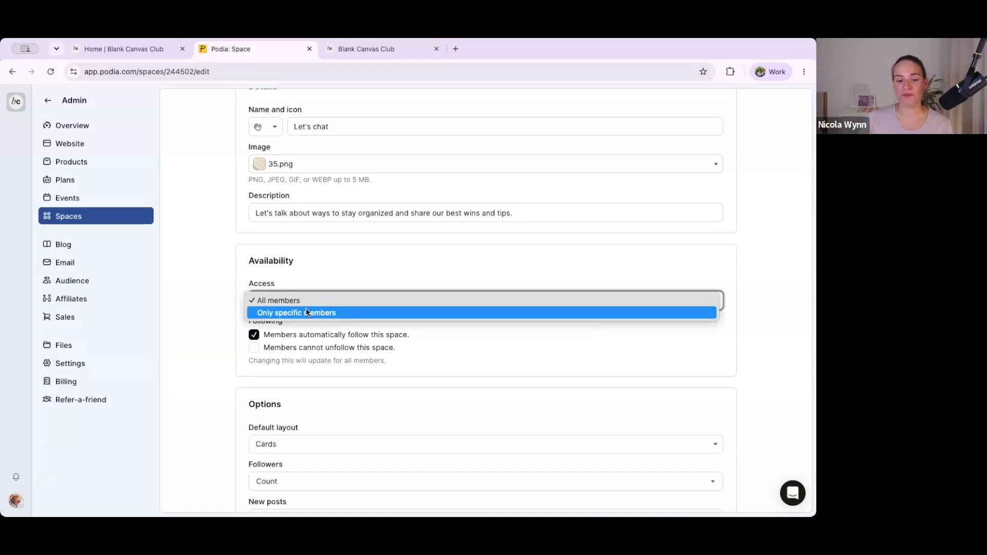
left_click(307, 313)
left_click(277, 304)
left_click(211, 306)
scroll(210, 309, "down", 2)
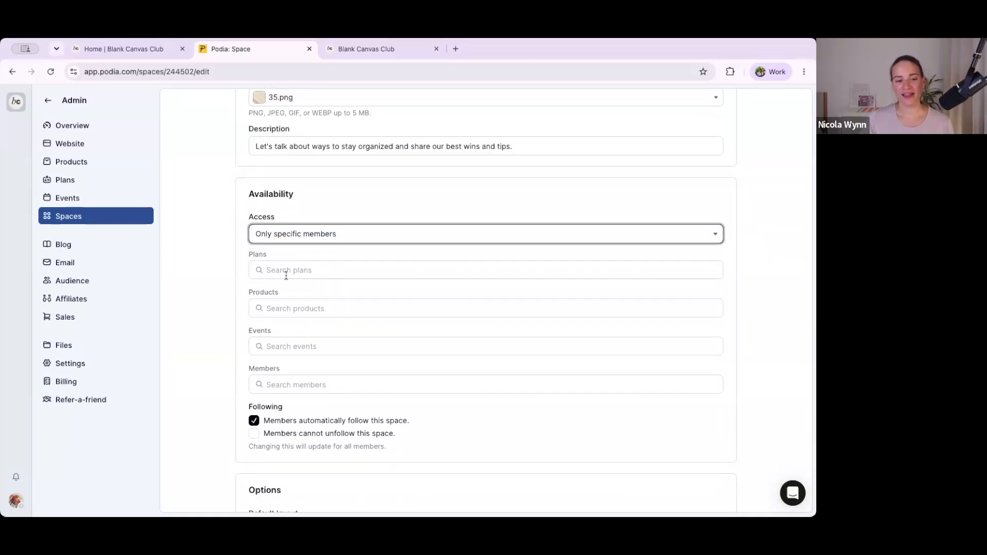
Step: Examine the plans, products, events and members that access to the space can be limited to
left_click(302, 271)
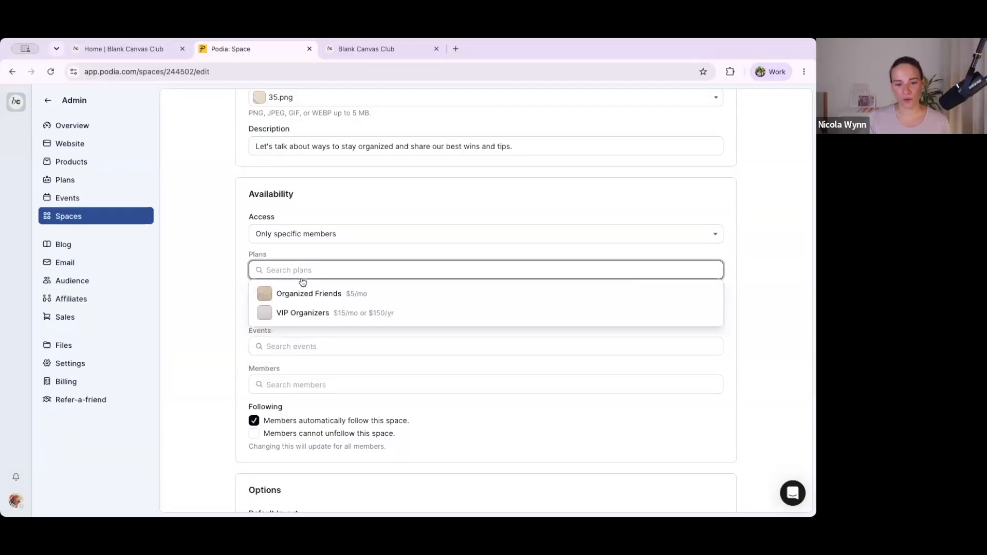
left_click(229, 274)
left_click(286, 310)
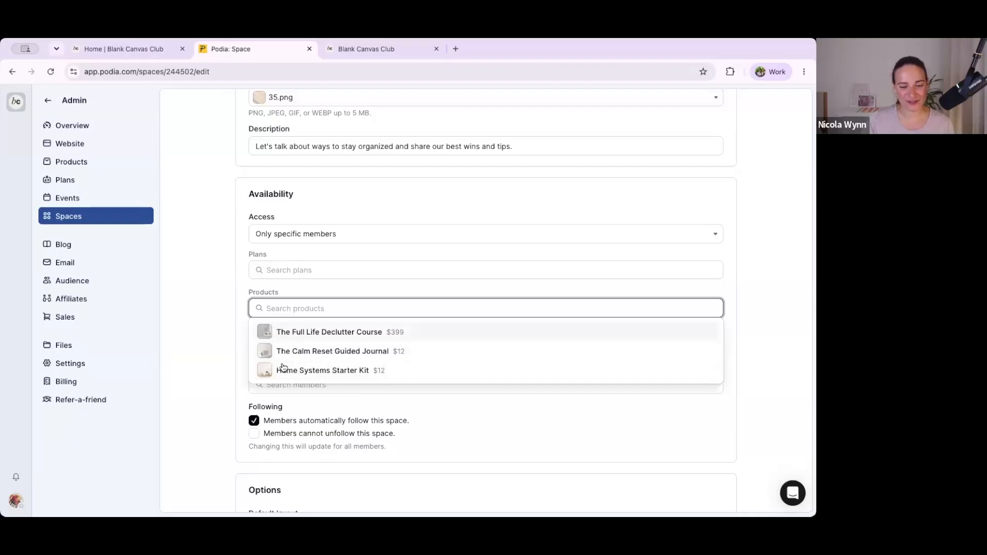
left_click(211, 341)
left_click(263, 346)
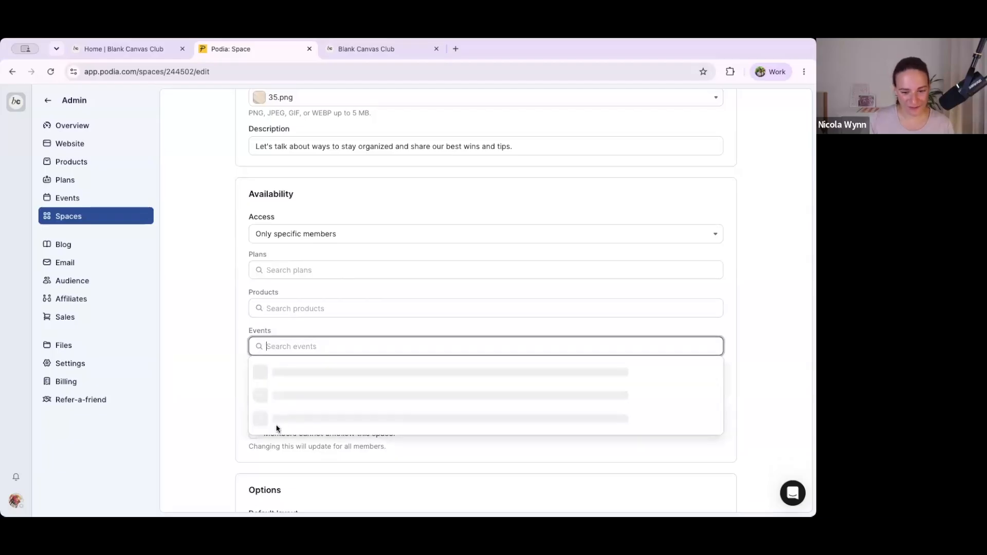
left_click(231, 393)
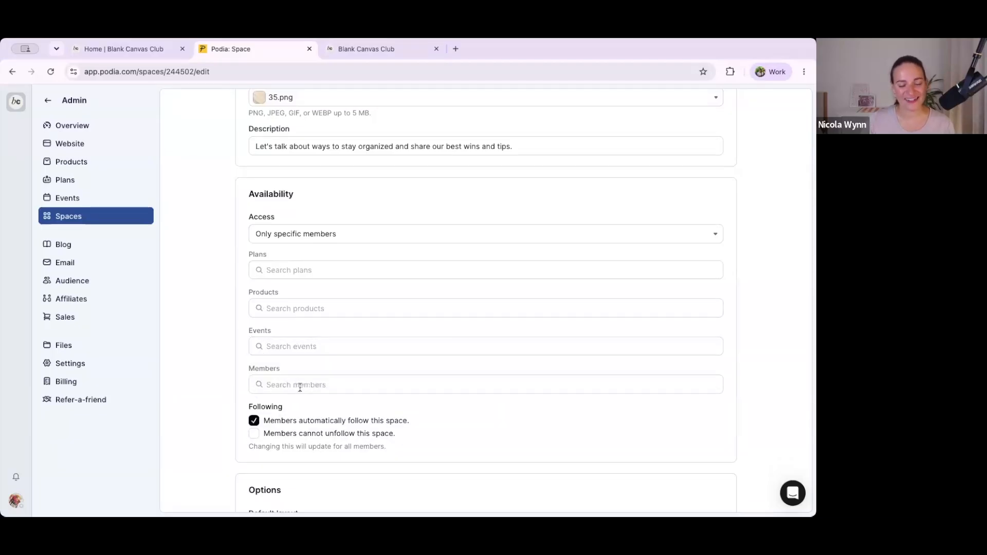
left_click(291, 384)
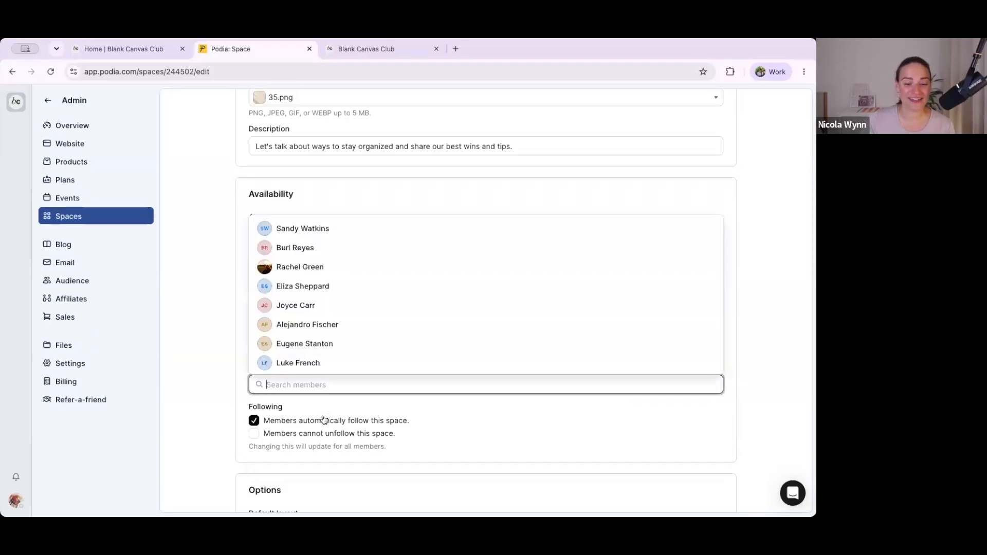
left_click(211, 353)
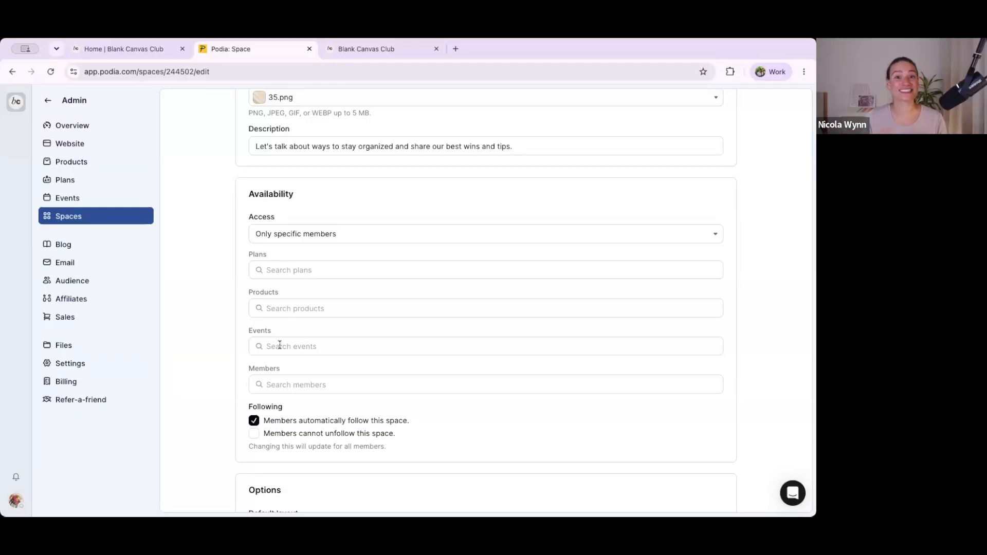
left_click(284, 307)
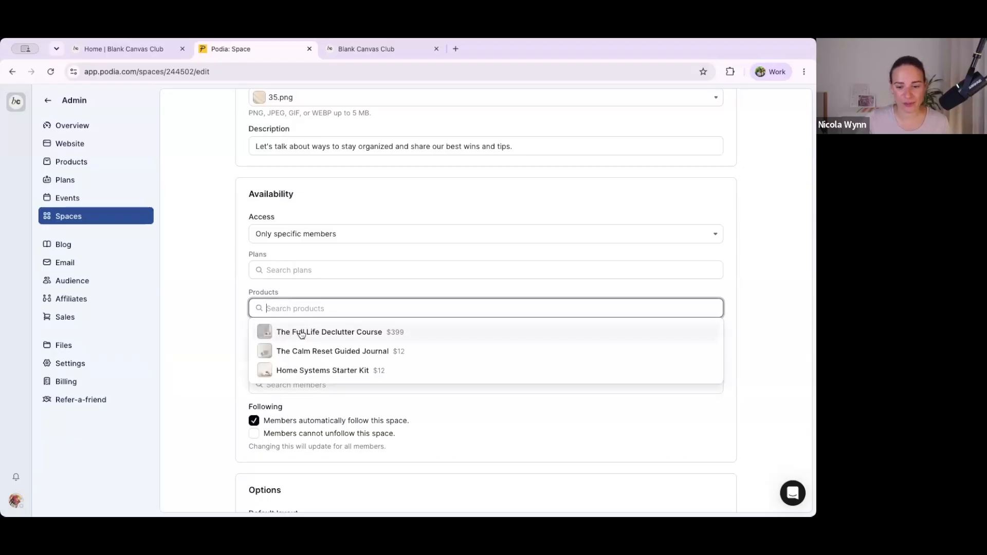
left_click(216, 333)
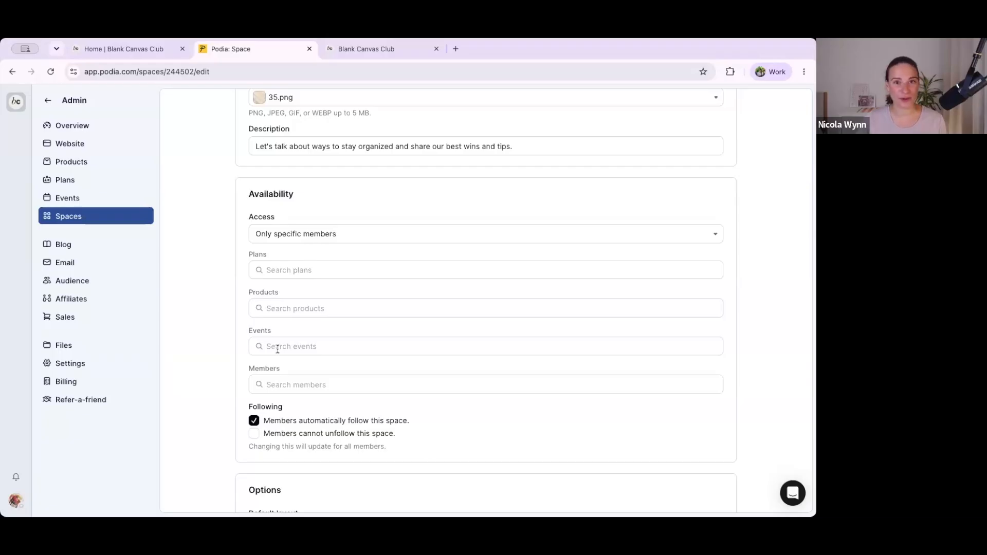
Step: Set the space's access back to "All members" and disable "Members automatically follow this space"
left_click(304, 235)
left_click(283, 222)
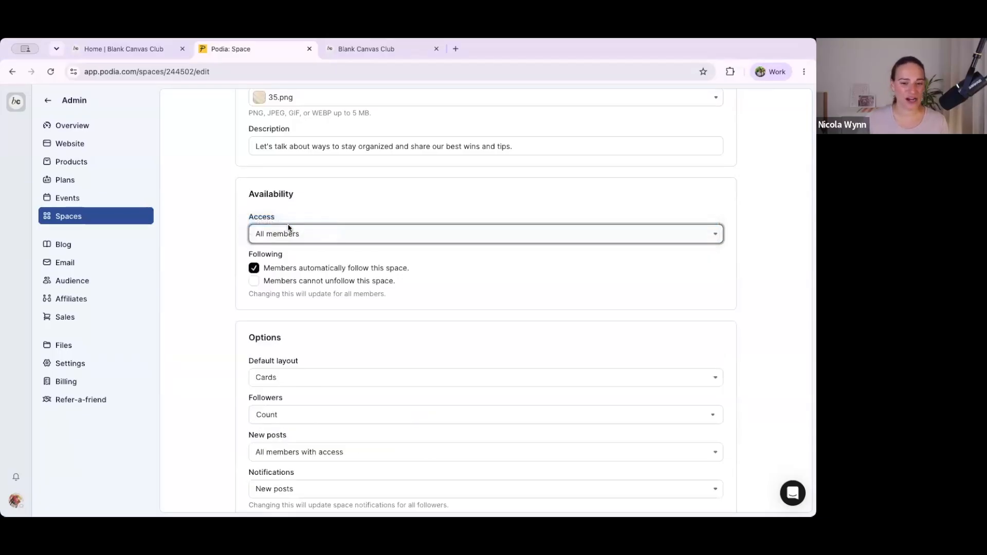
left_click(255, 268)
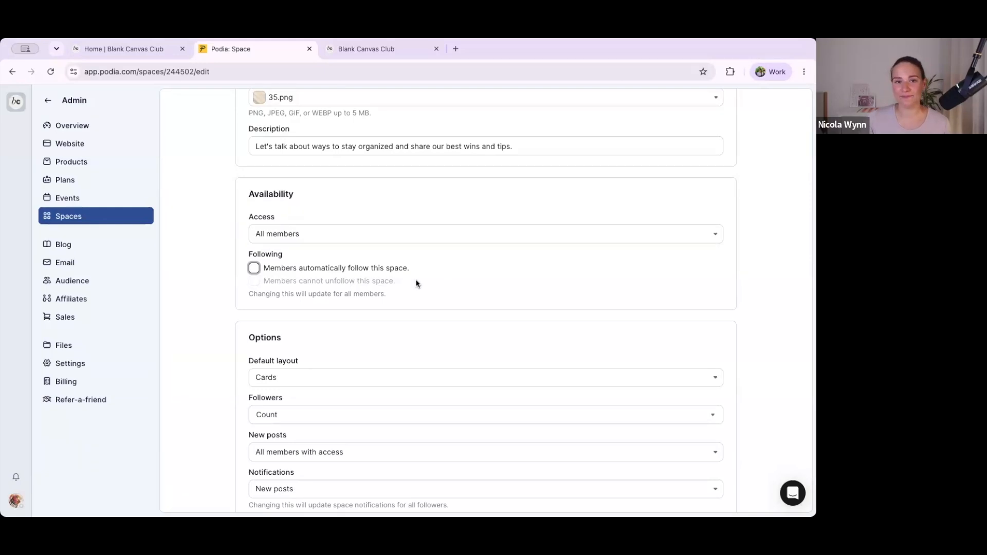
Step: Reload the community home and browse all spaces to review their follow and unfollow options
left_click(138, 48)
left_click(148, 66)
key("Return")
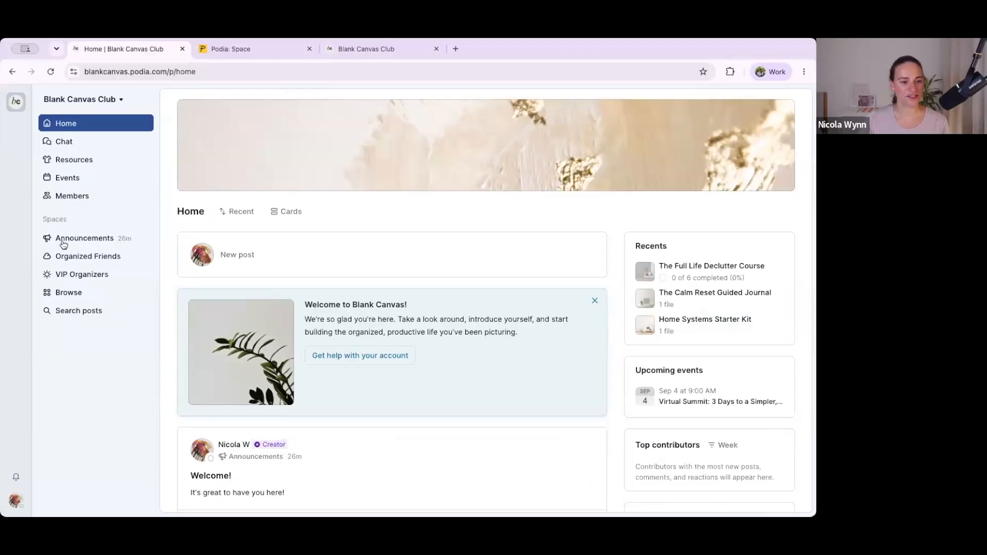
left_click(65, 294)
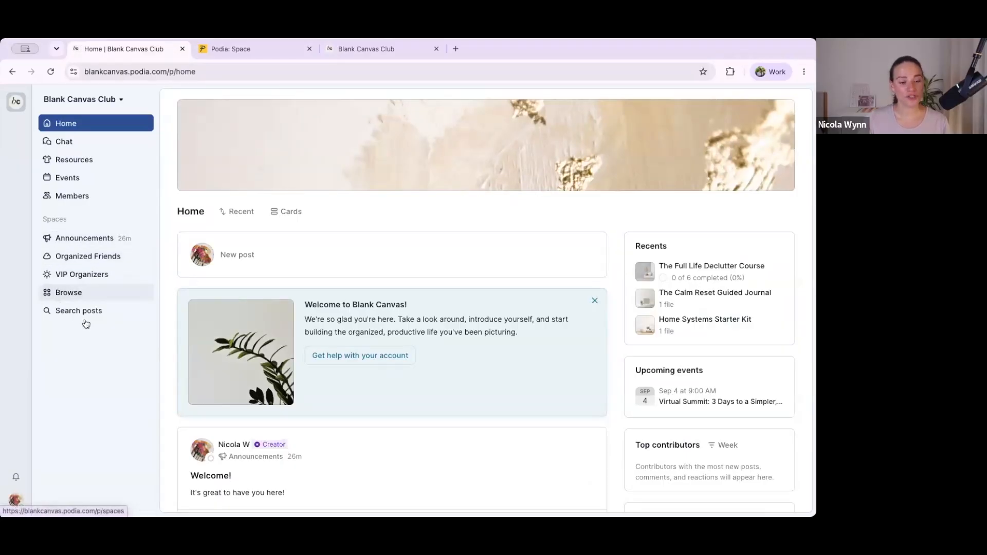
left_click(78, 294)
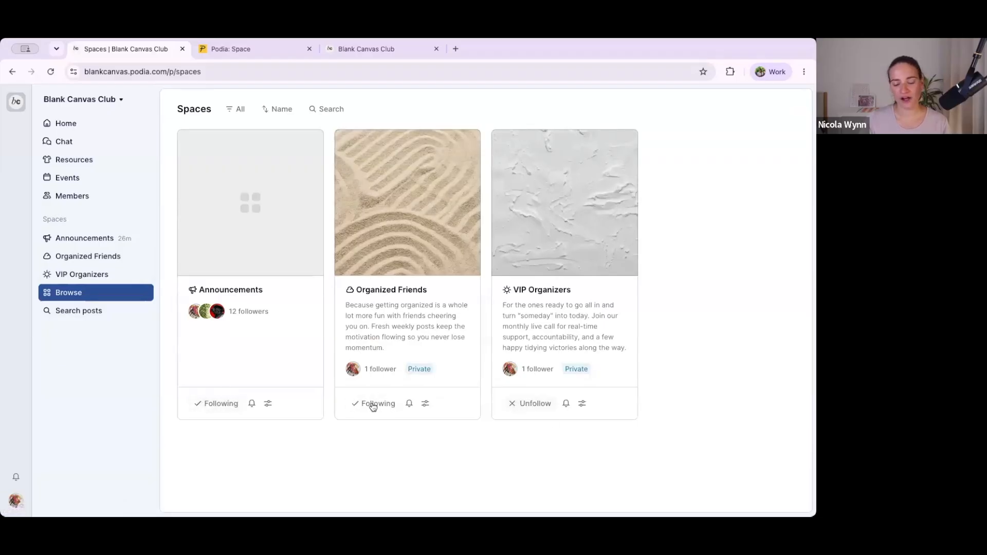
Step: Return to the space's settings and toggle "Members automatically follow this space", leaving it enabled
left_click(257, 49)
left_click(254, 268)
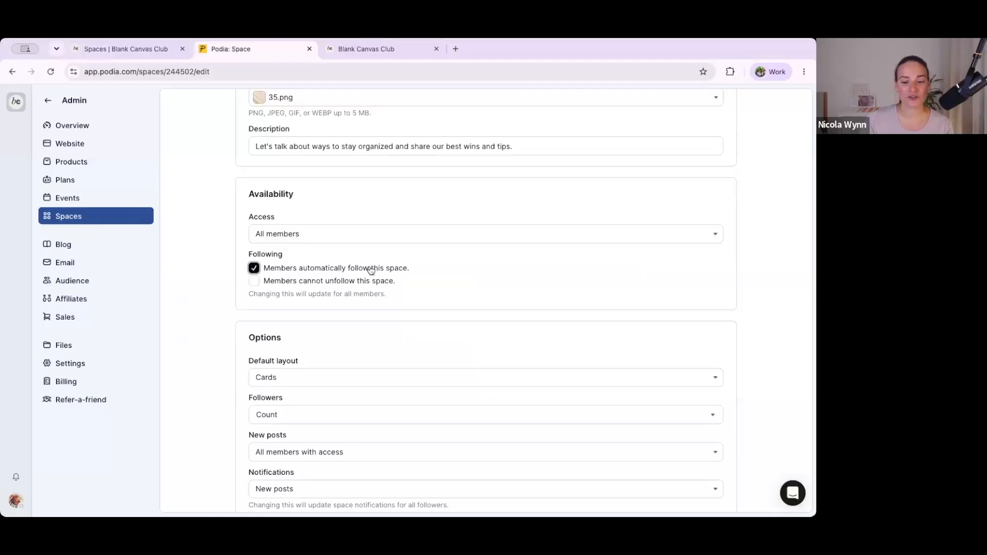
mouse_move(410, 268)
left_mouse_down()
mouse_move(283, 276)
mouse_move(417, 272)
left_mouse_up()
left_click(394, 268)
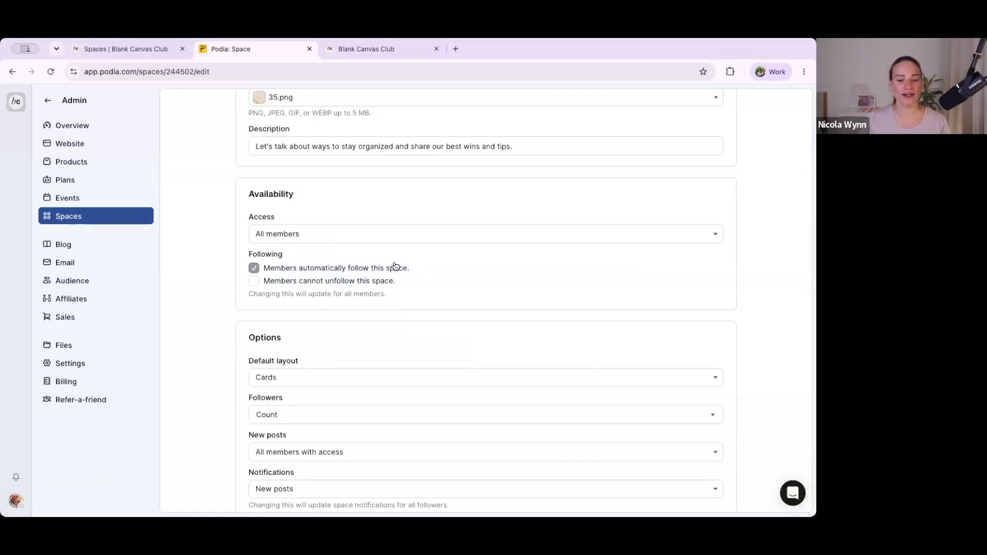
left_click(255, 268)
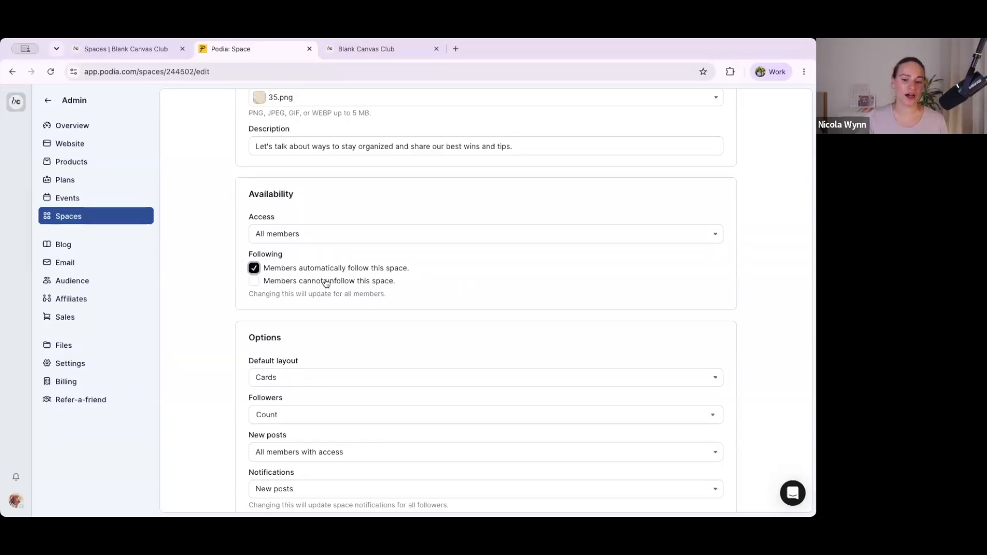
Step: Examine the choices offered for the space's default layout, follower display, new posts and notifications
scroll(363, 308, "down", 1)
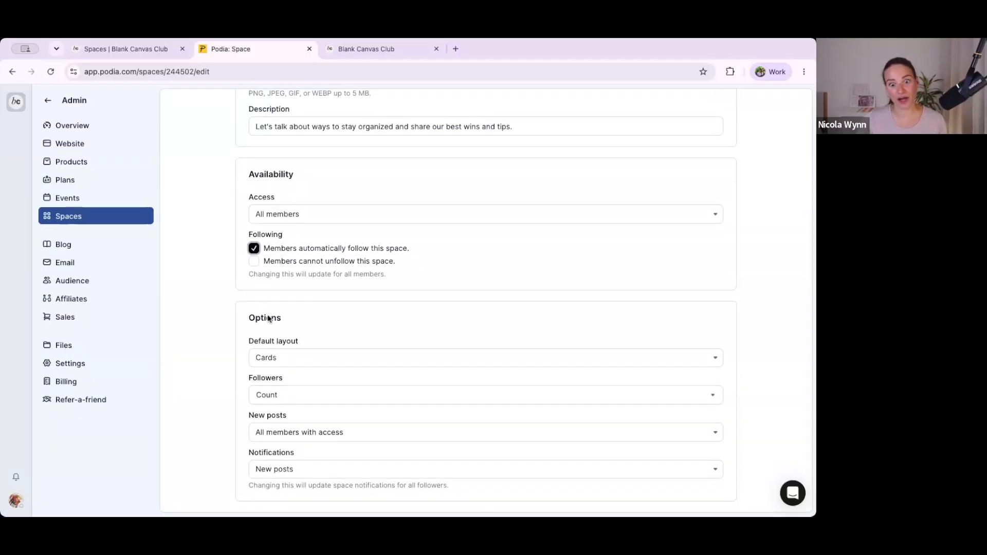
left_click(210, 330)
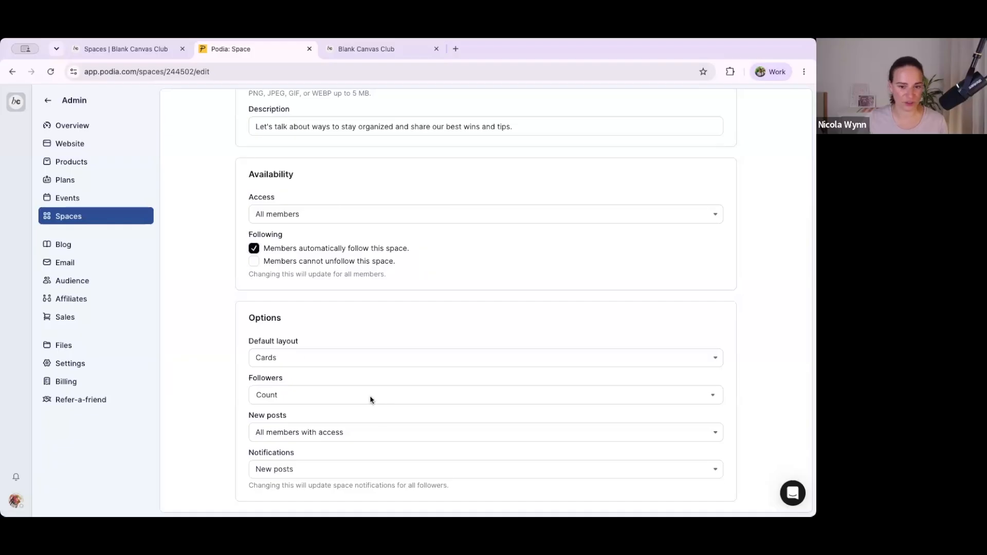
left_click(268, 357)
left_click(269, 357)
left_click(281, 400)
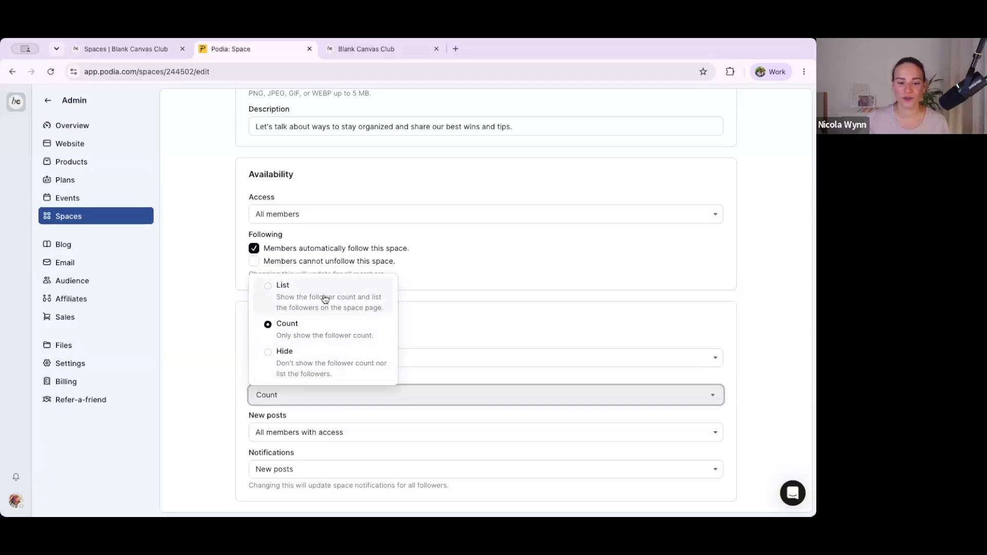
left_click(208, 372)
left_click(271, 433)
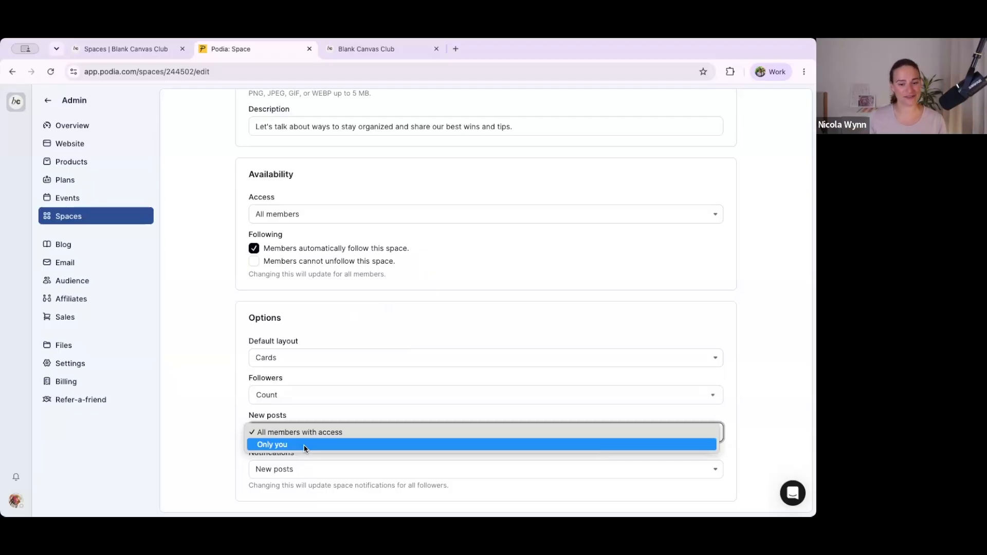
left_click(227, 430)
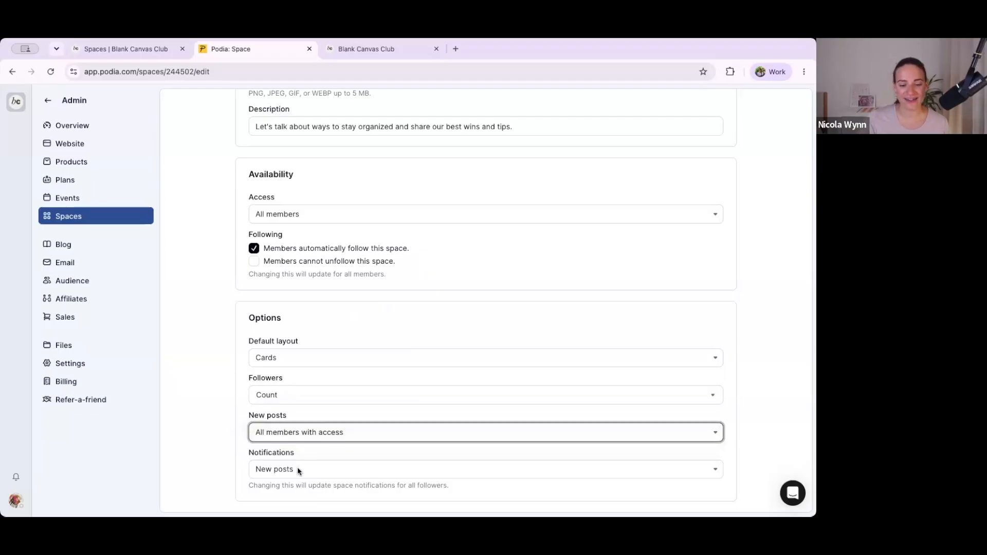
left_click(297, 469)
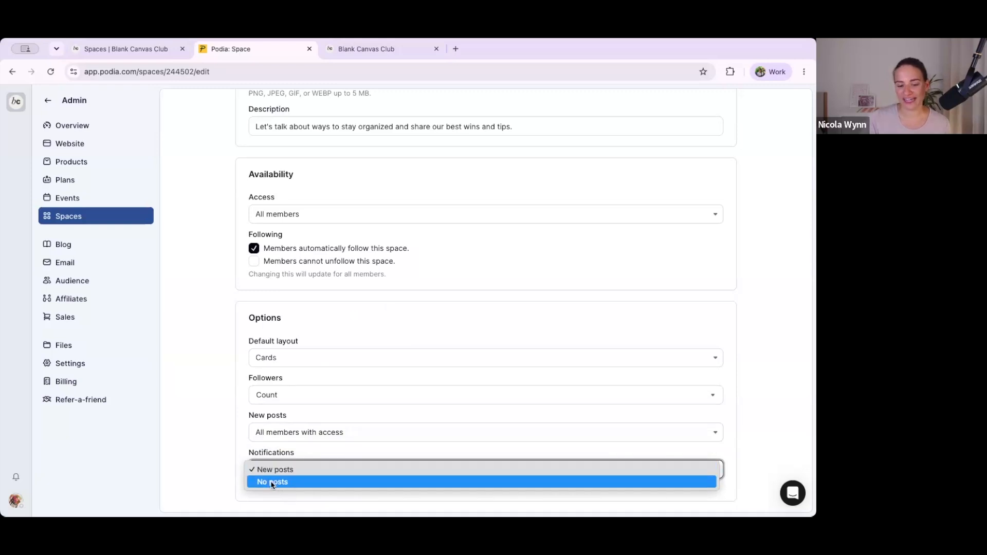
left_click(226, 479)
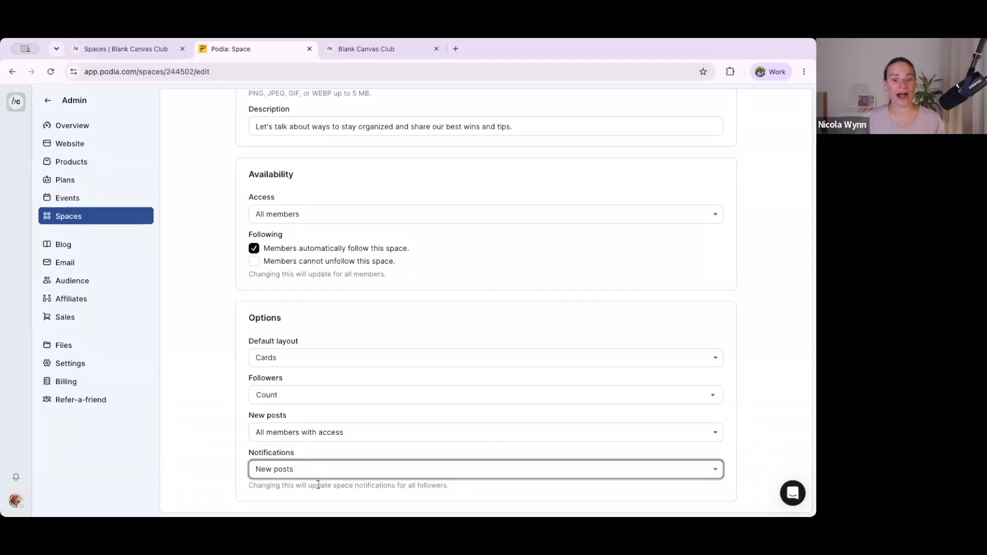
scroll(289, 316, "down", 1)
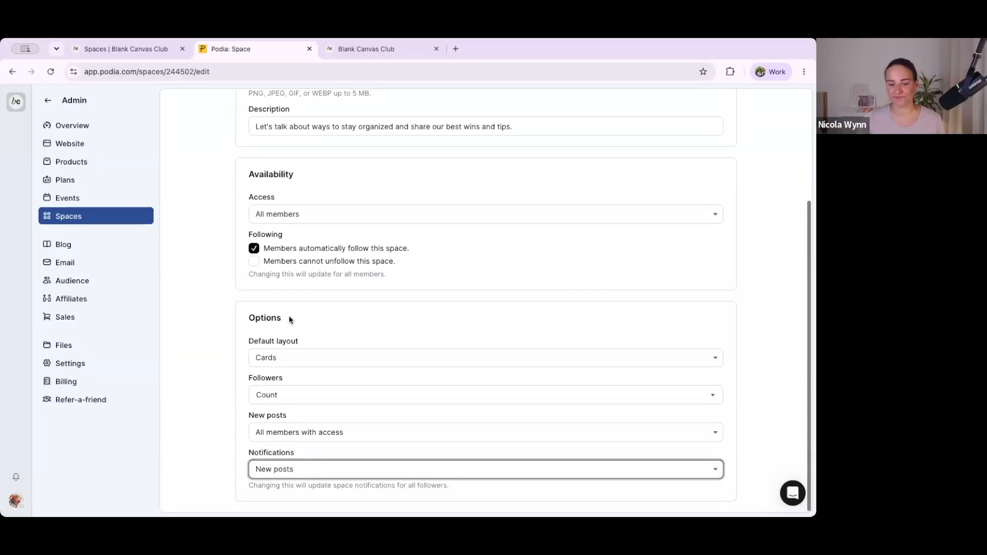
Step: Save the "Let's chat" space settings and check the access labels in the list of spaces
scroll(289, 319, "up", 5)
left_click(720, 110)
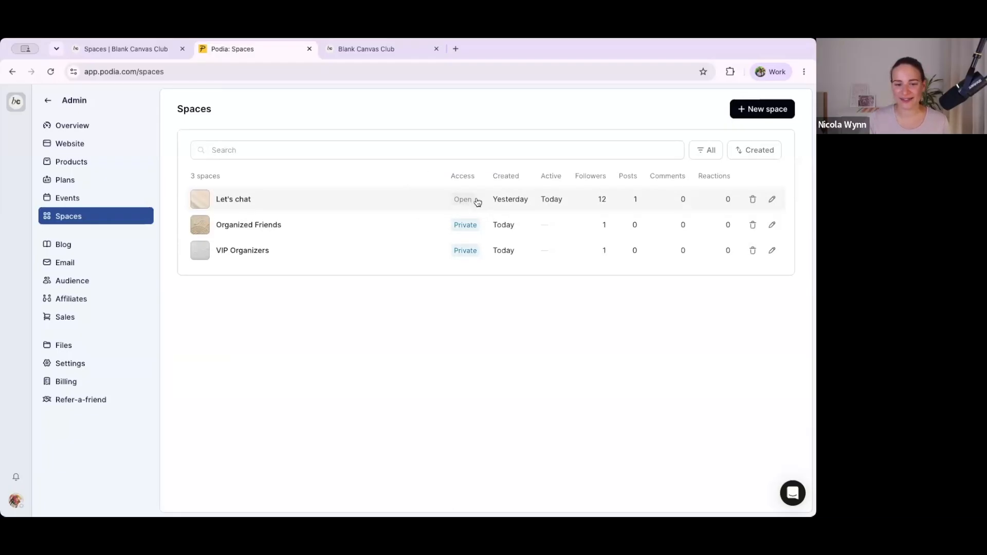
mouse_move(472, 226)
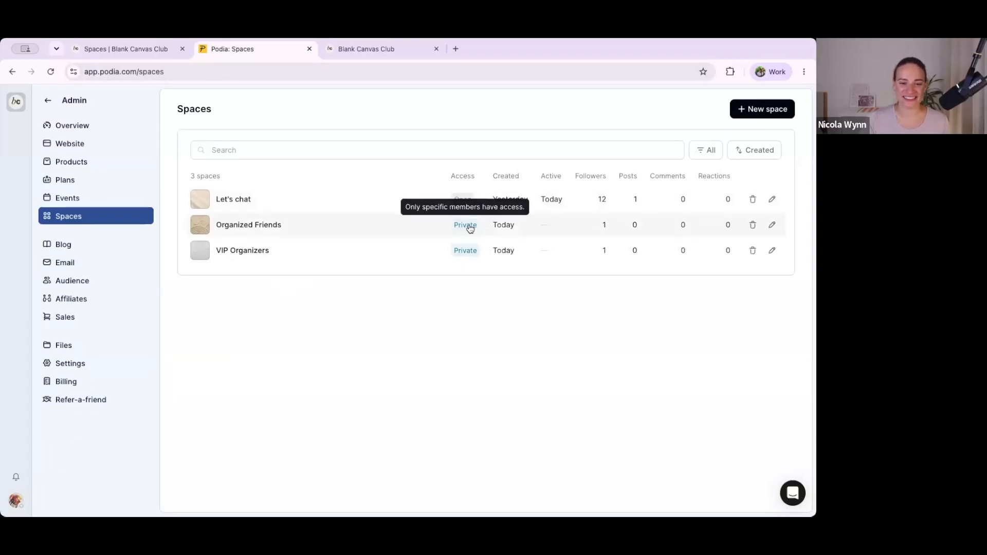
mouse_move(467, 255)
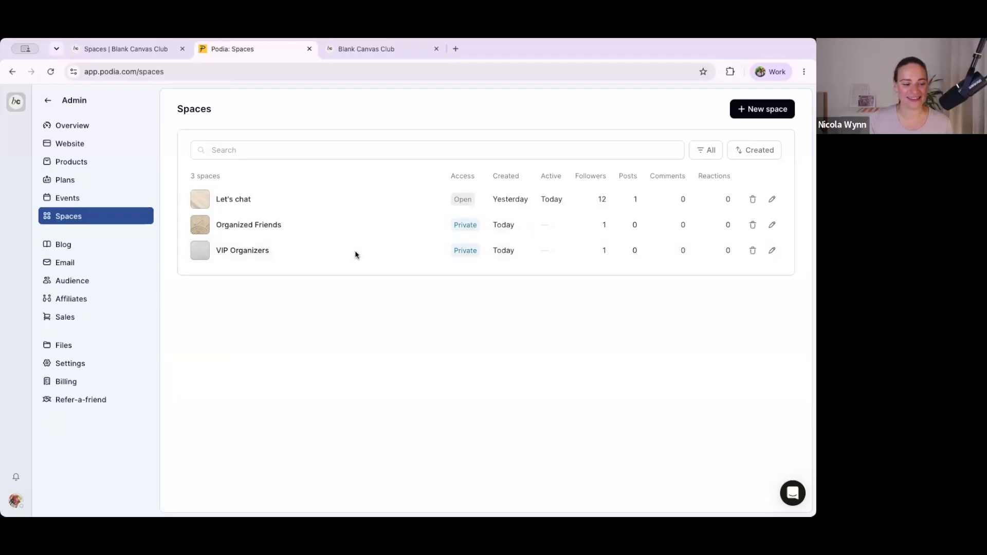
Step: Reload the community and view its home feed, the "Let's chat" space and the "Organized Friends" space
left_click(132, 49)
left_click(144, 72)
key("Return")
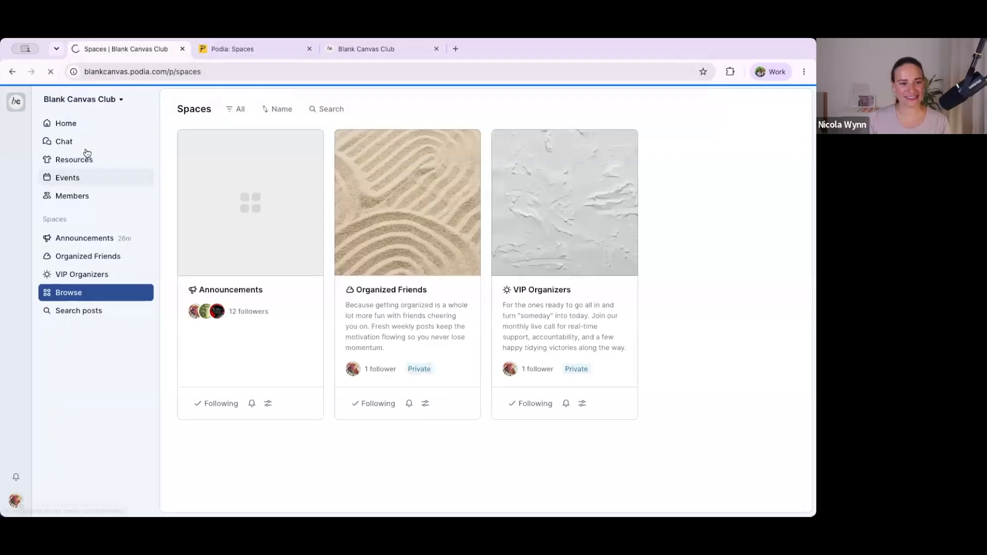
left_click(77, 126)
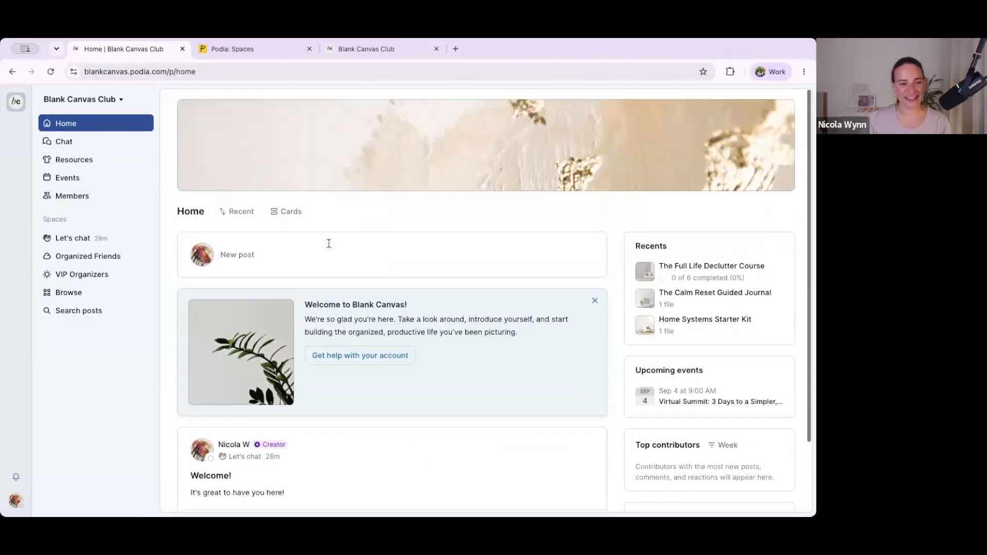
left_click(72, 240)
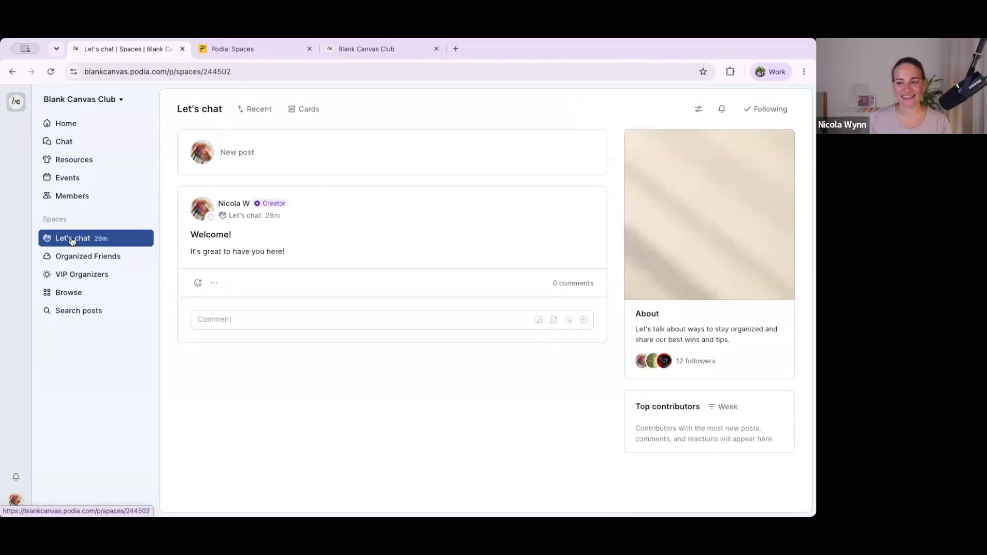
left_click(67, 257)
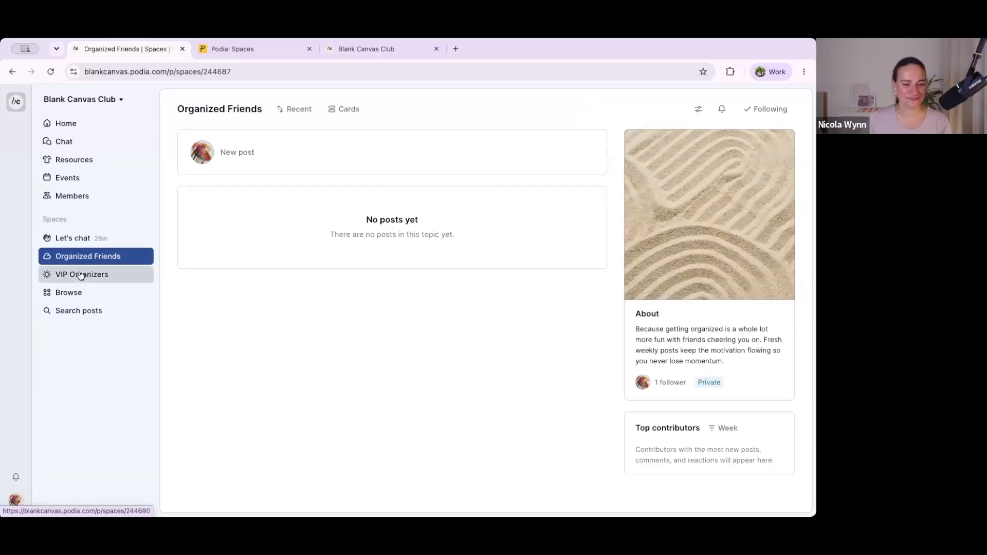
Step: Publish a post titled "Monthly zoom link" with the body "Link here" in the "VIP Organizers" space
left_click(69, 278)
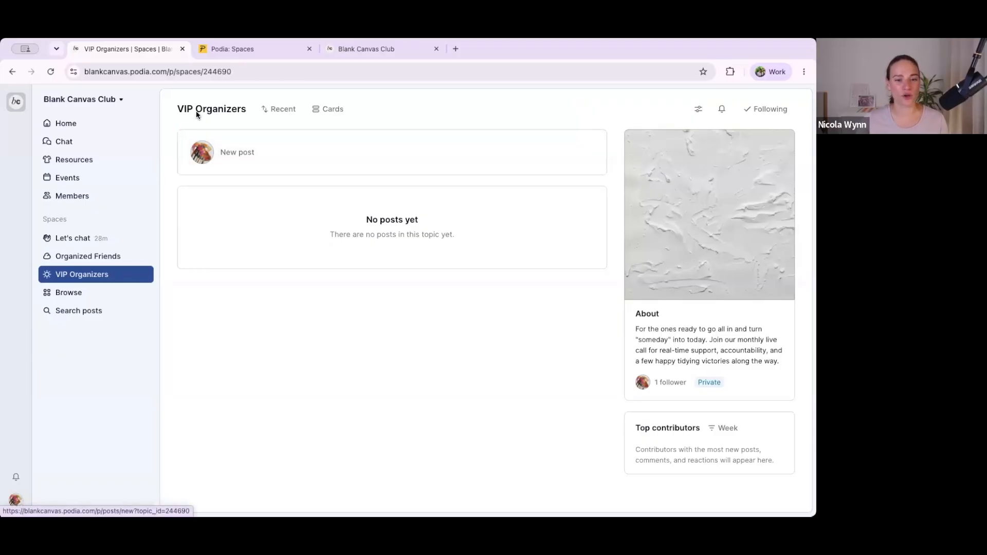
left_click(246, 153)
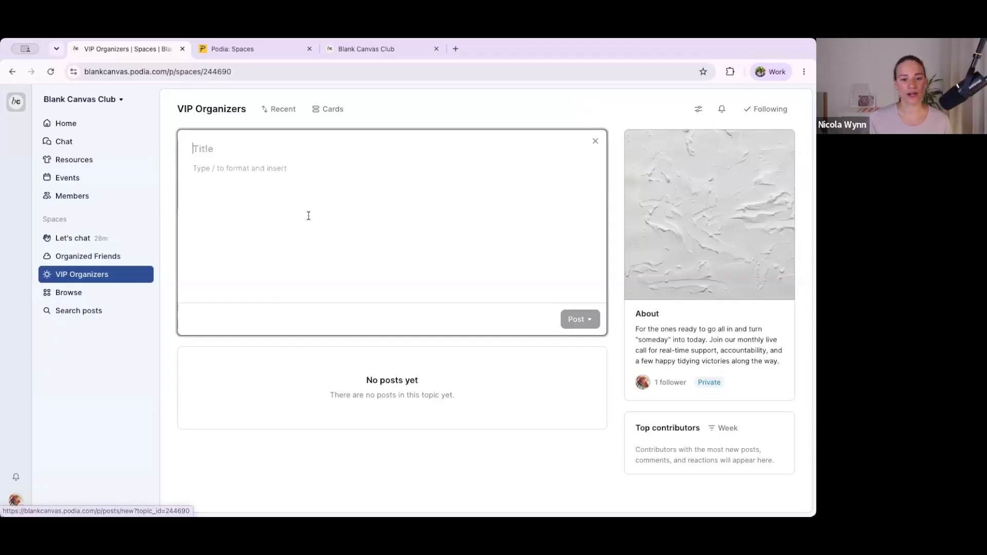
type("Monthly")
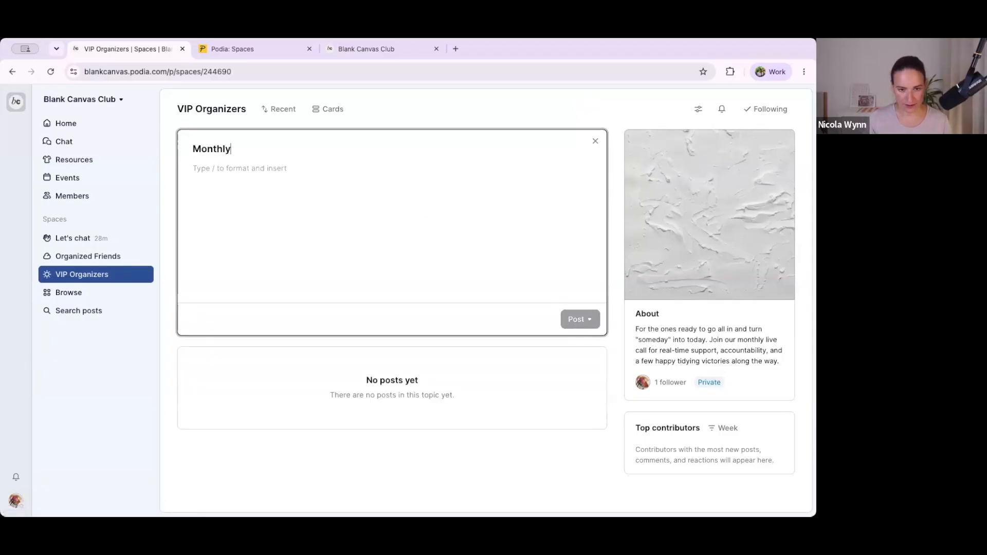
type(" zomm link")
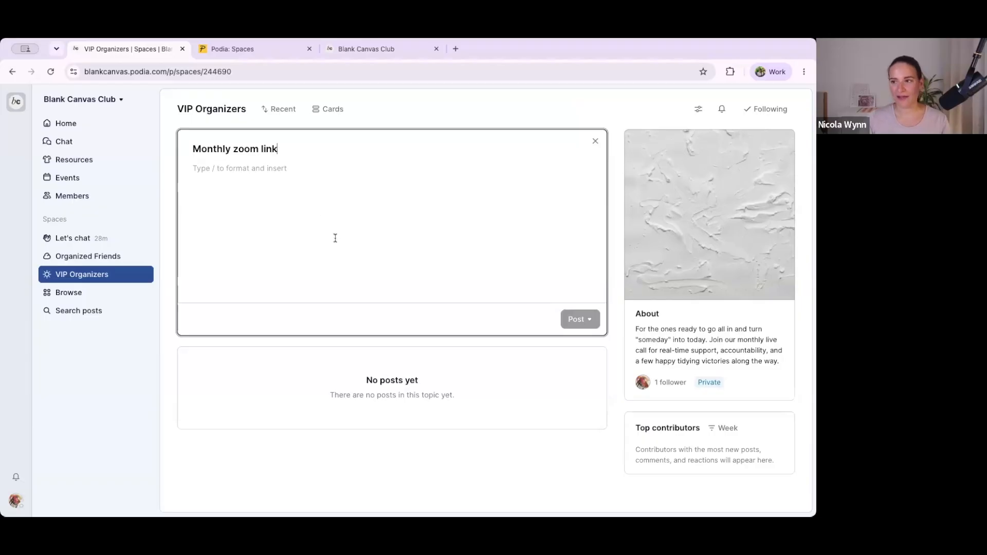
left_click(335, 238)
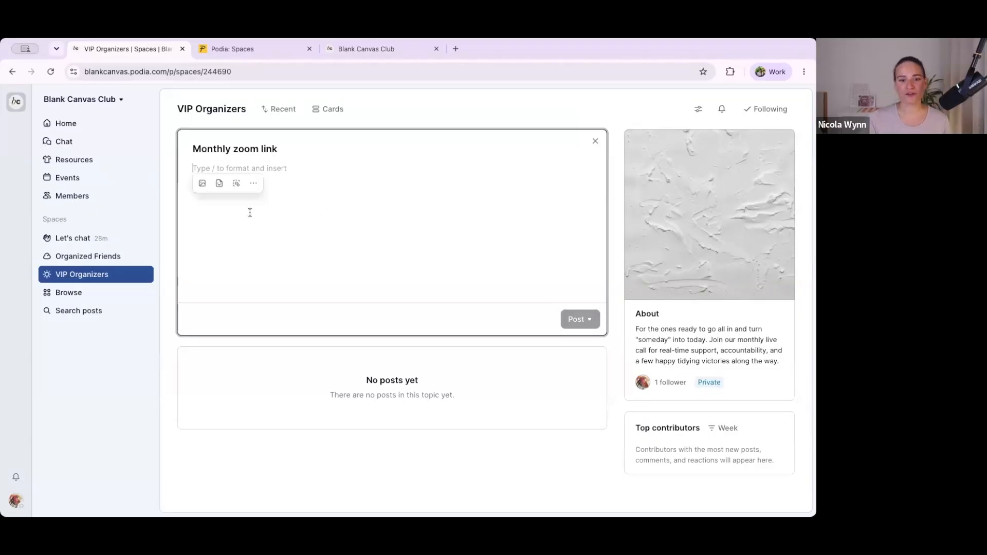
type("Link here")
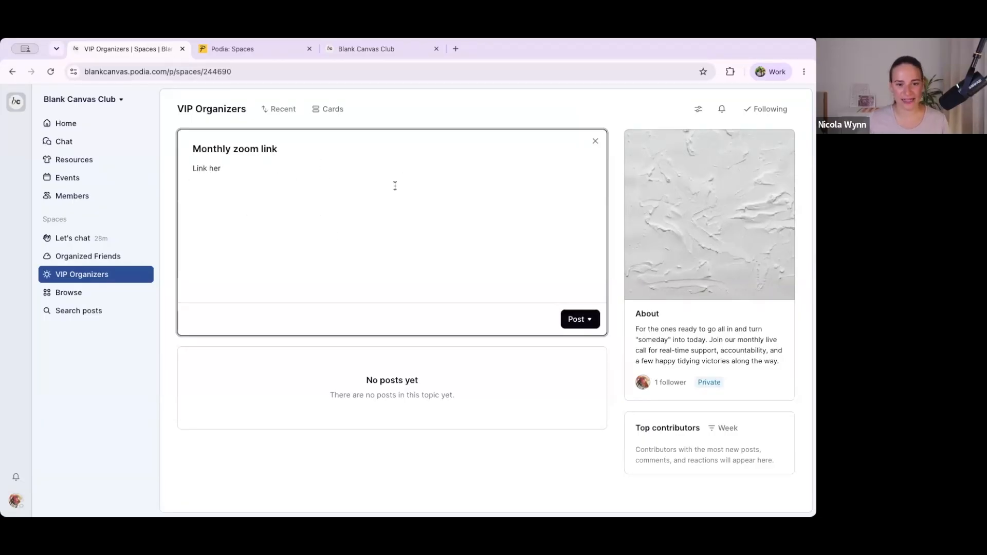
left_click(578, 319)
left_click(558, 341)
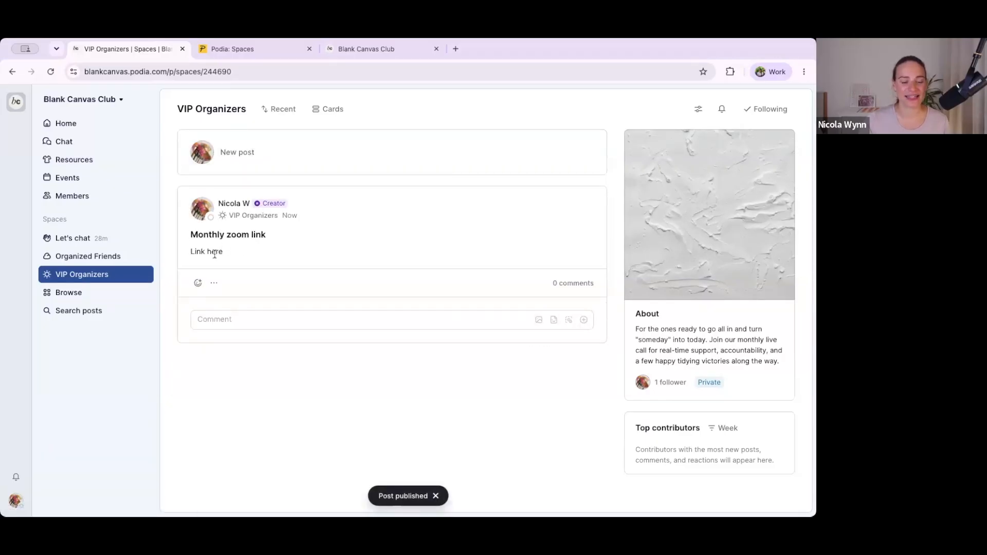
Step: Check the new post in the home feed and pin it in the "VIP Organizers" space
left_click(133, 127)
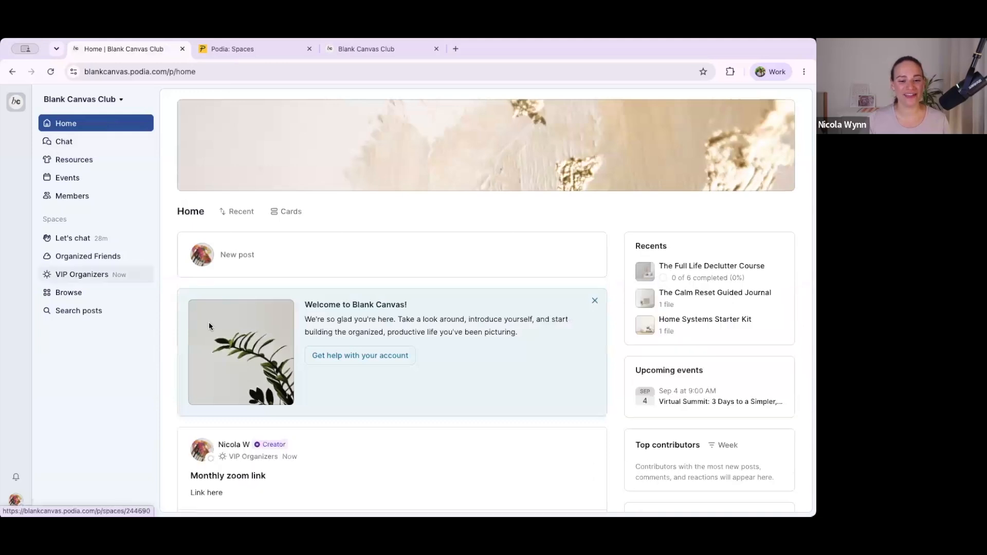
scroll(207, 360, "down", 3)
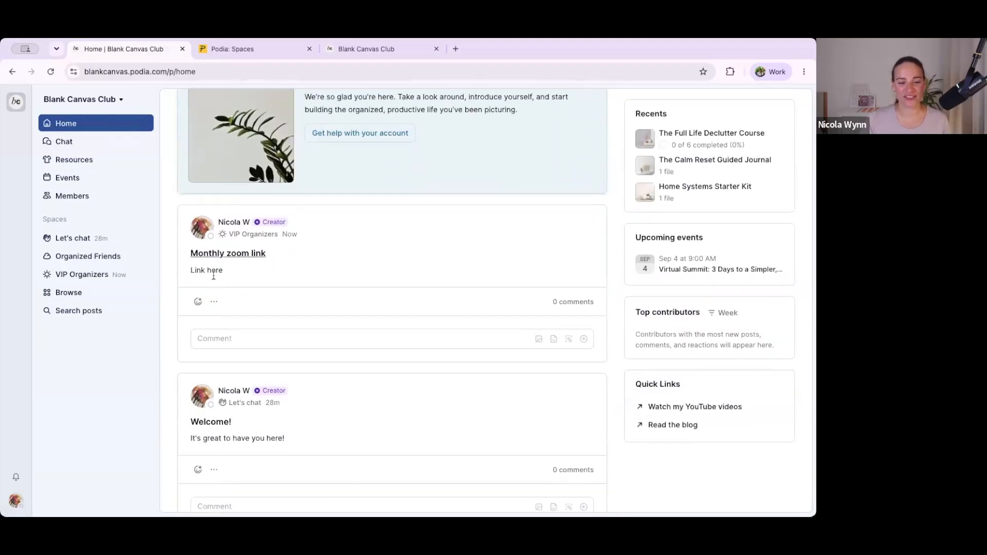
left_click(104, 278)
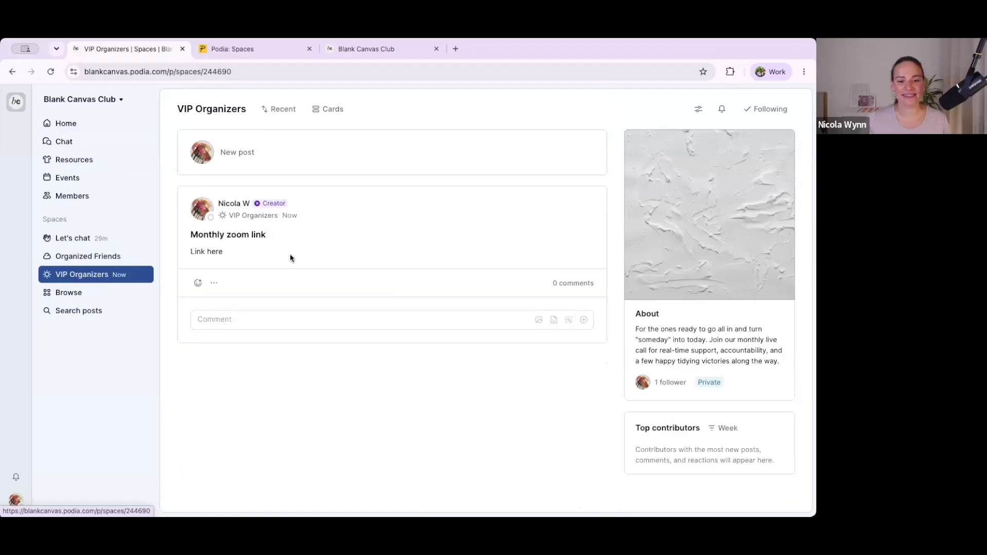
left_click(210, 283)
left_click(172, 368)
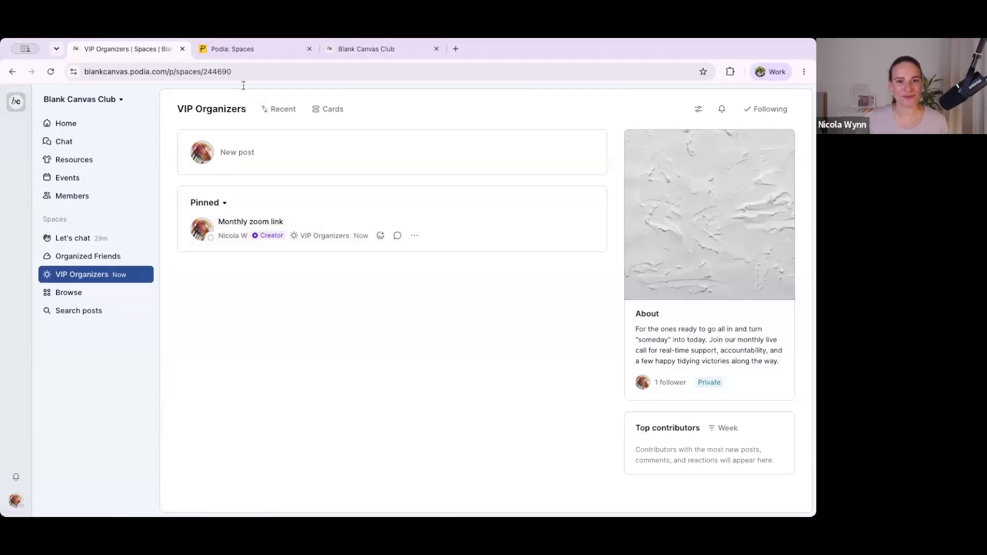
Step: Open the public home page at blankcanvas.podia.com and look over its content from header to footer
left_click(258, 49)
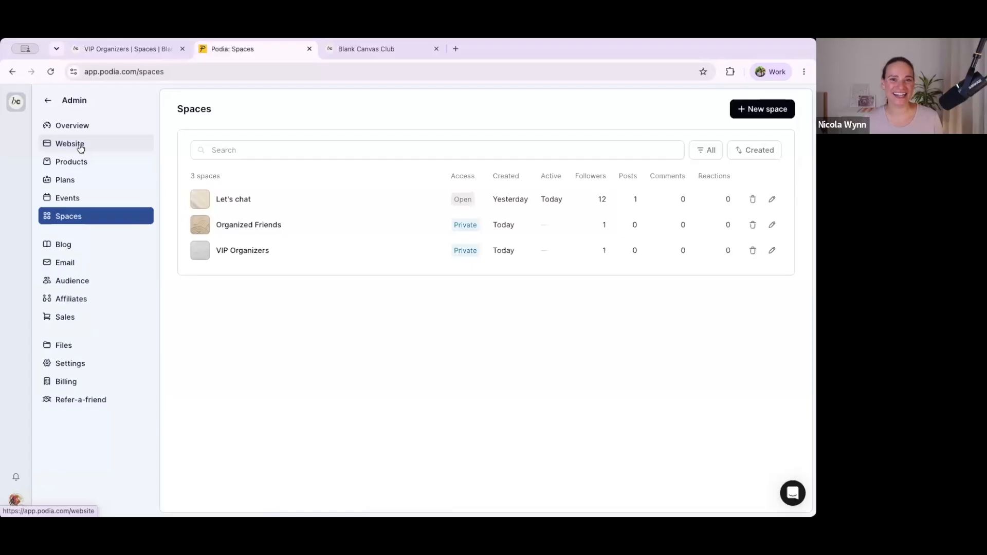
left_click(353, 47)
left_click(257, 74)
left_click(133, 132)
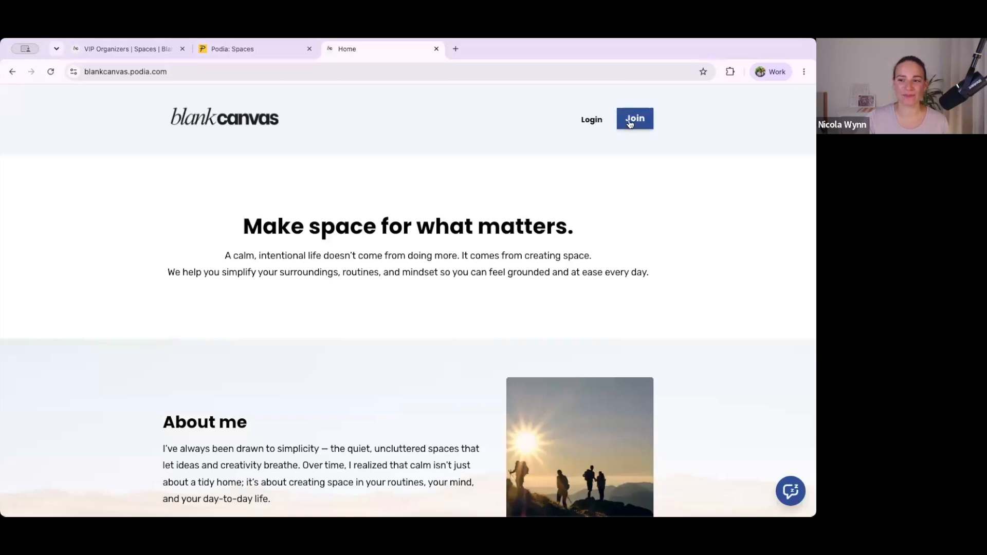
scroll(532, 215, "down", 10)
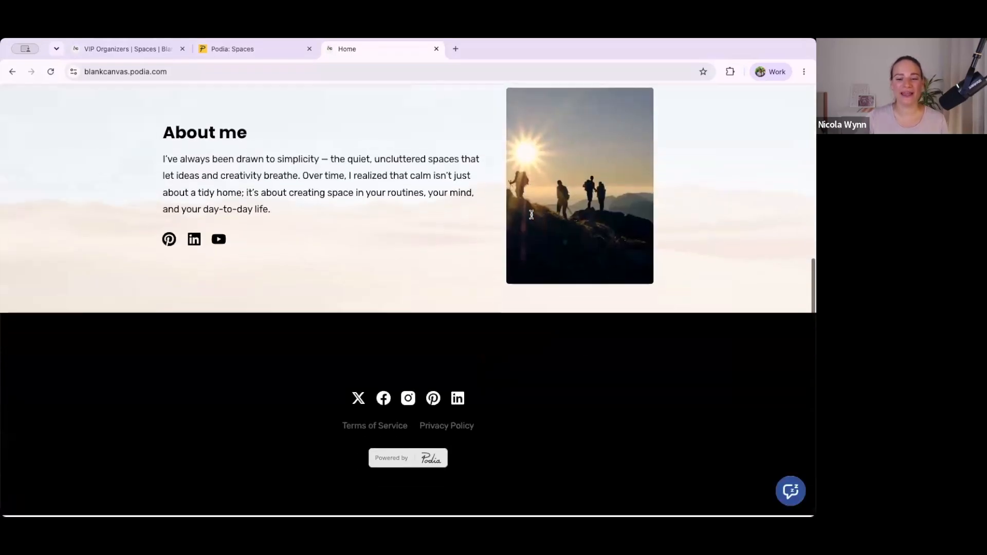
scroll(532, 214, "up", 10)
Step: Open the website's page list in the admin, re-examine the live home page, and return to the list
left_click(223, 53)
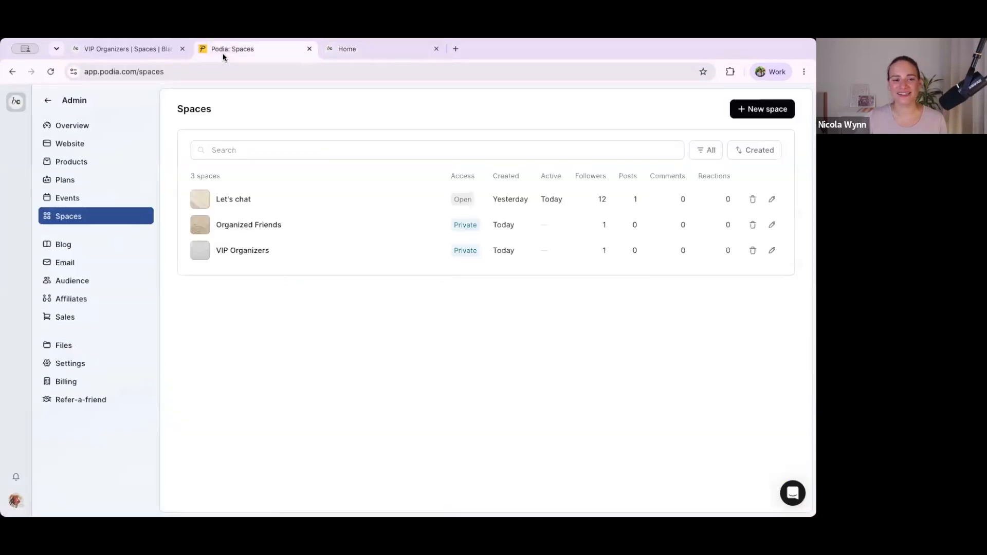
left_click(79, 150)
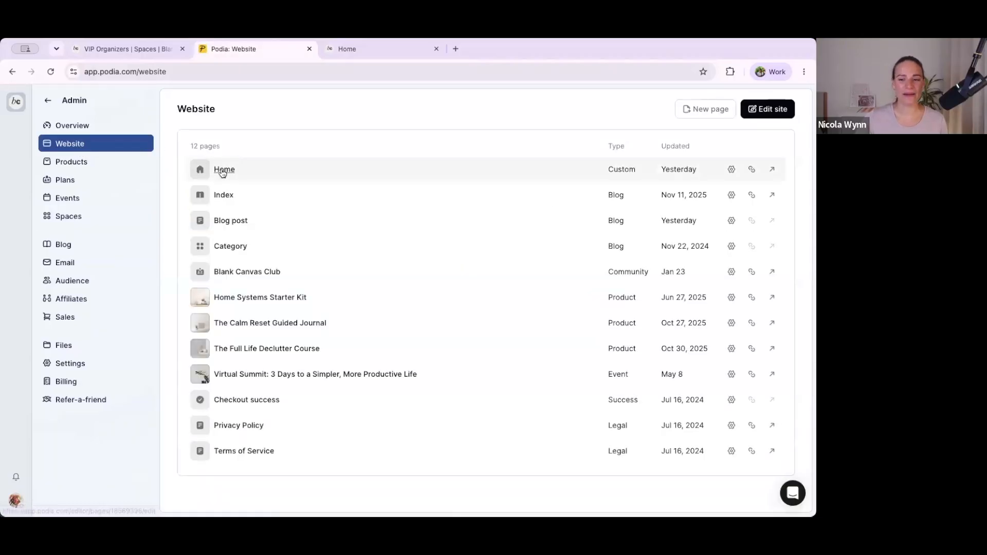
left_click(391, 47)
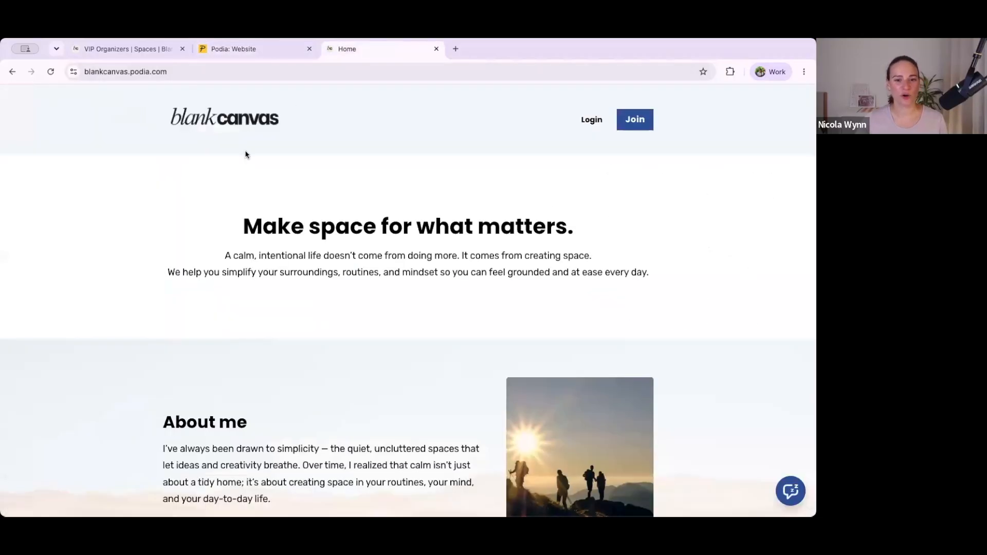
scroll(190, 135, "down", 6)
scroll(191, 135, "up", 6)
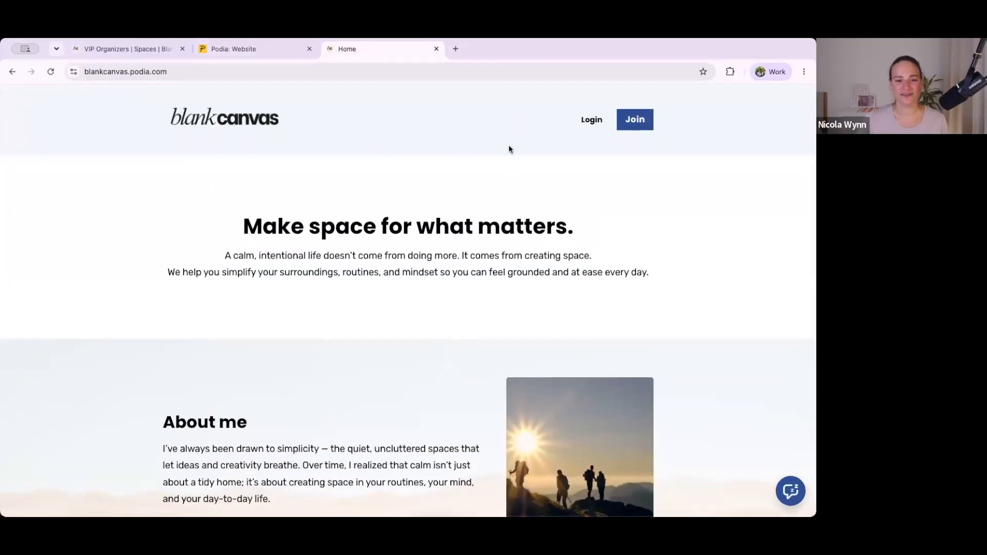
scroll(504, 165, "down", 6)
scroll(617, 164, "up", 6)
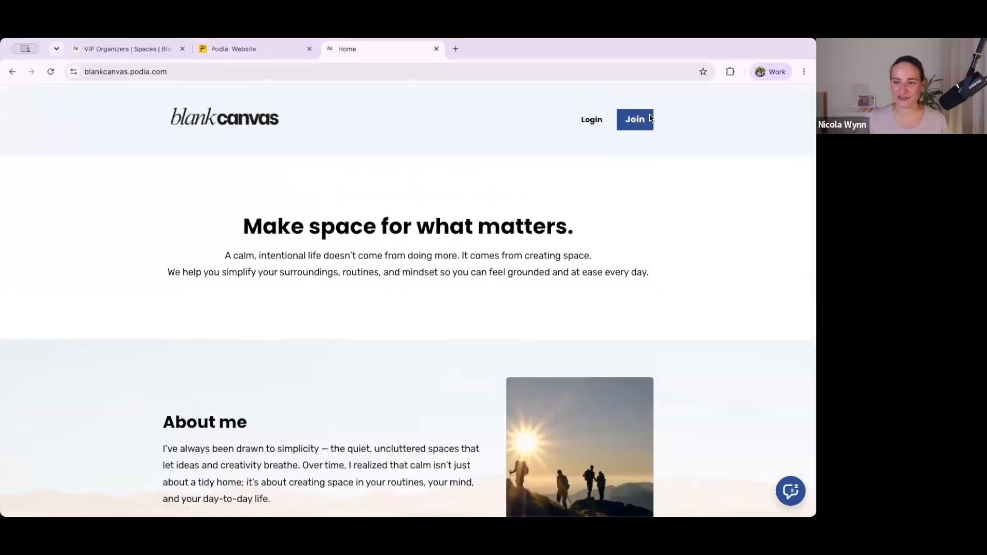
left_click(280, 51)
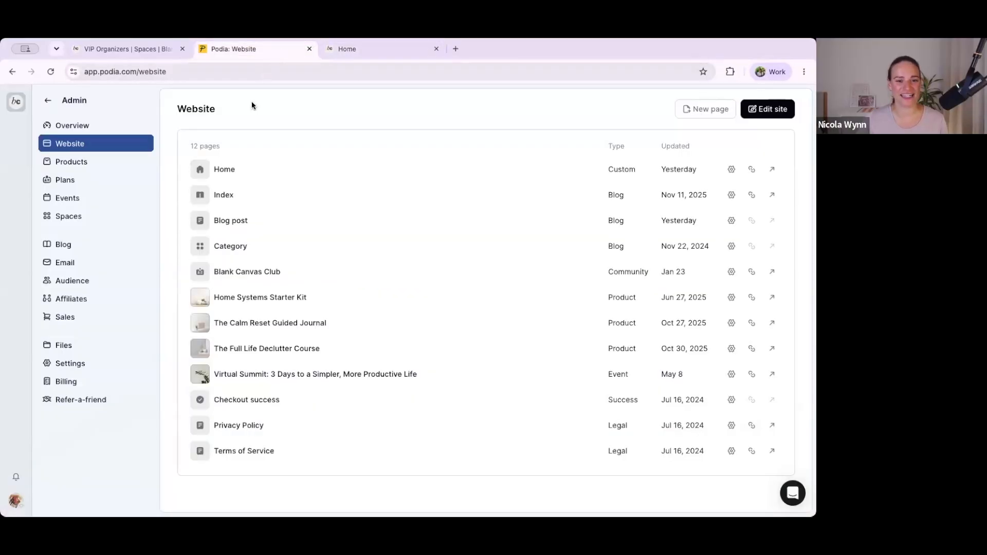
Step: Open the Home page for editing and insert the "Community plans" section template between the "About me" section and the footer
left_click(225, 169)
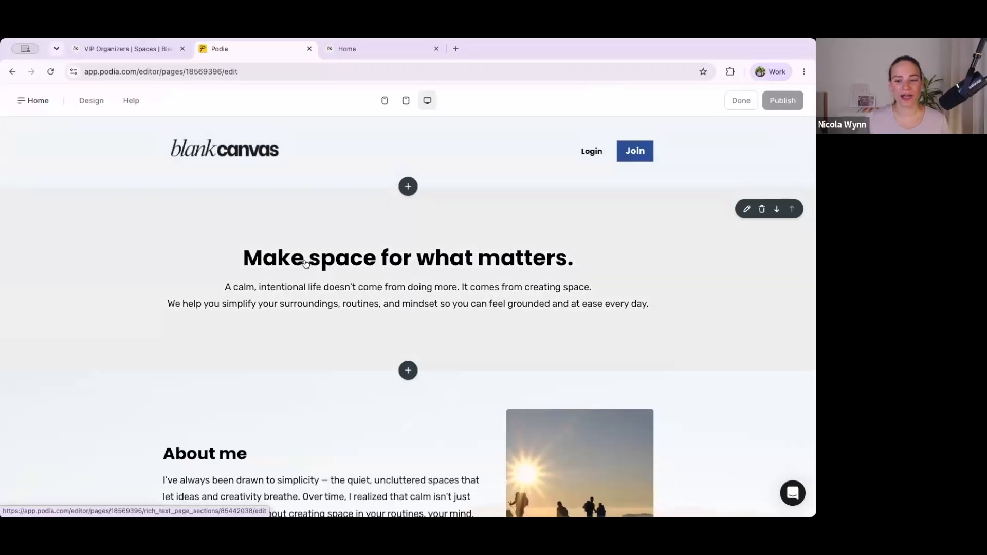
scroll(306, 264, "down", 3)
scroll(306, 264, "down", 2)
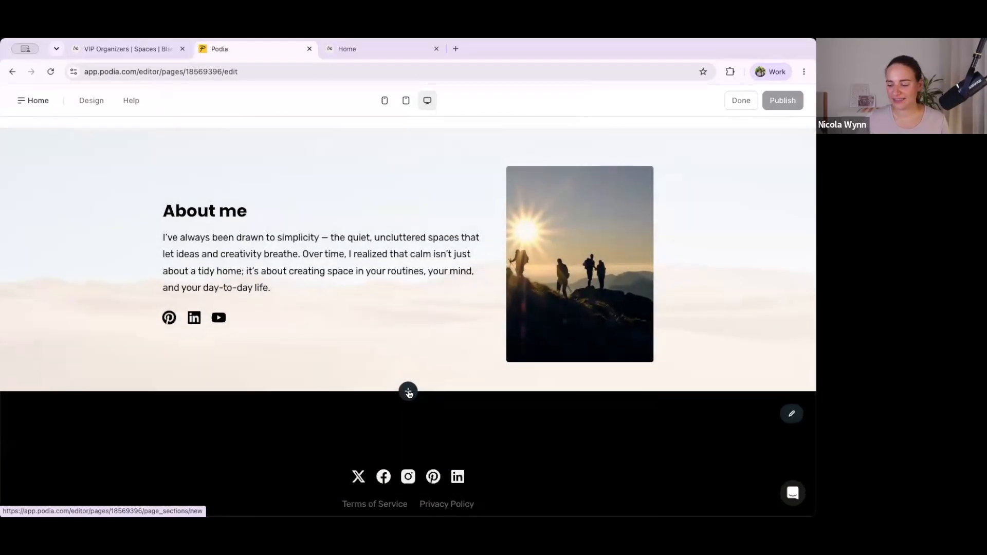
left_click(408, 392)
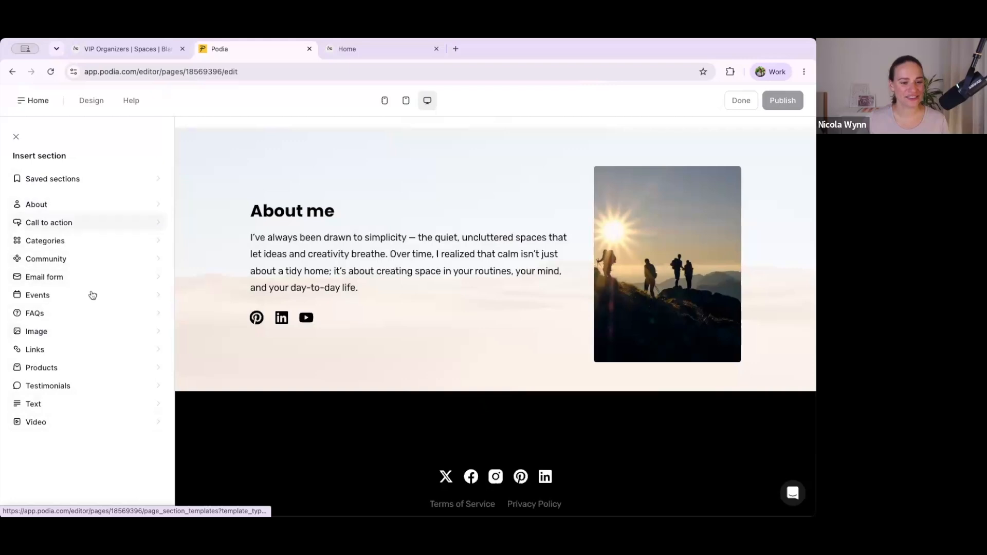
left_click(93, 261)
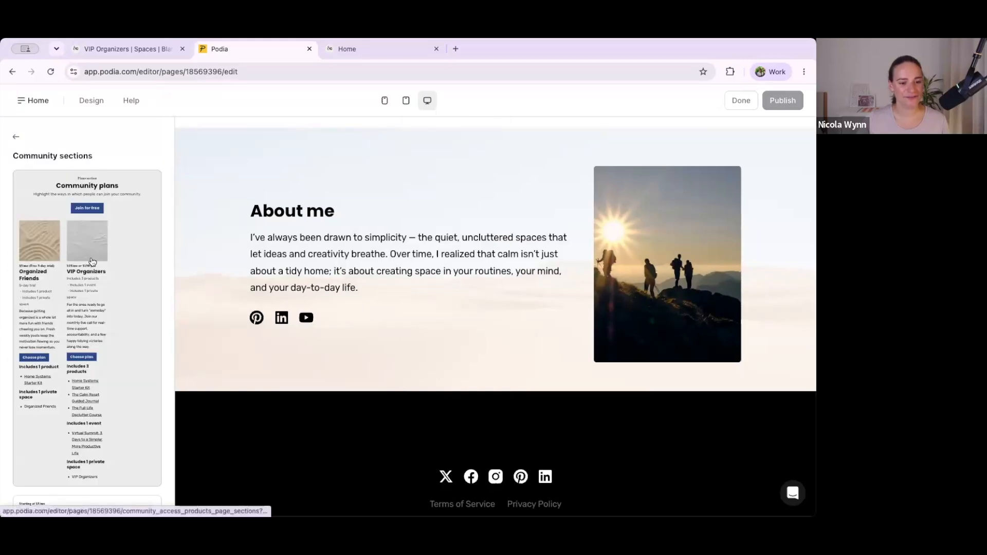
scroll(116, 224, "down", 3)
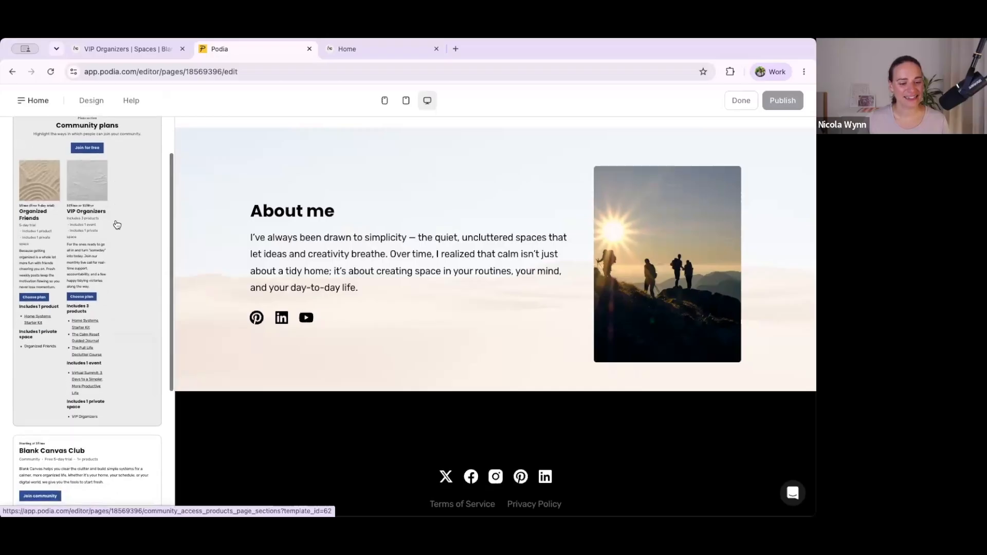
scroll(116, 222, "down", 3)
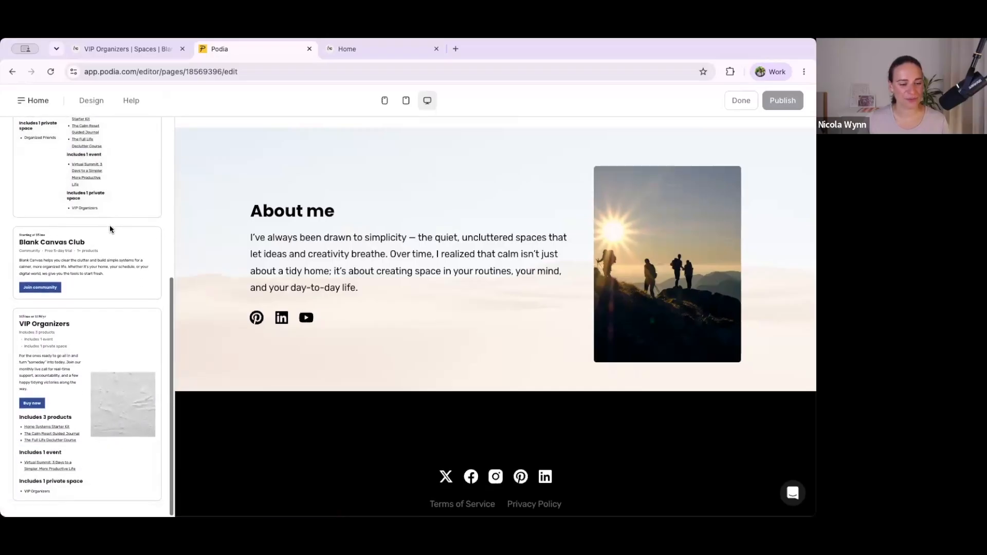
scroll(67, 411, "up", 2)
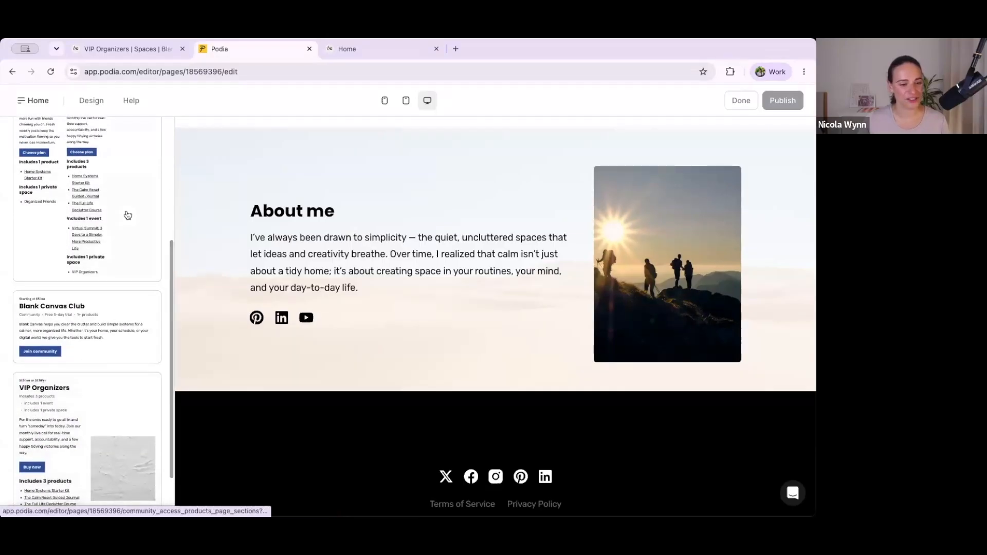
scroll(128, 215, "up", 2)
left_click(65, 219)
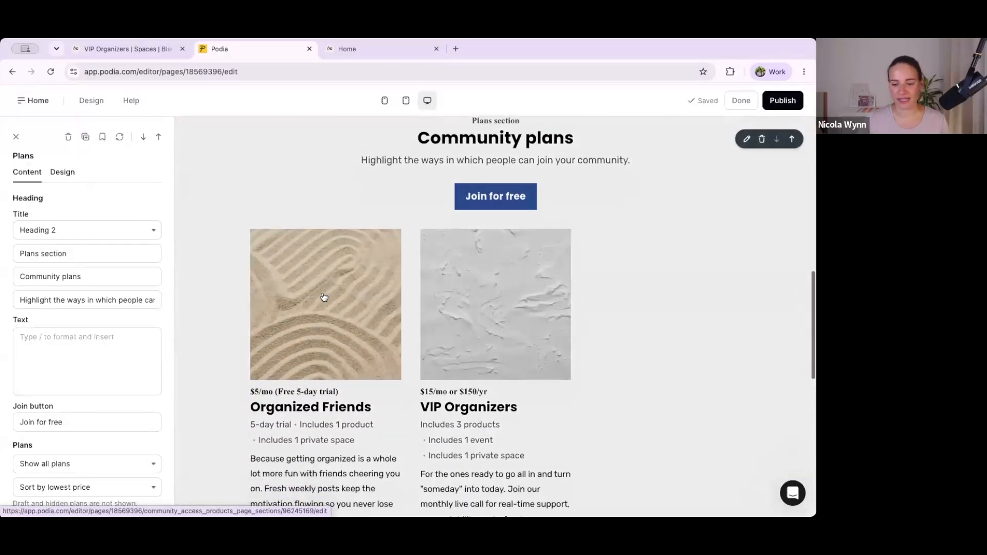
Step: Change the Community plans section's arrangement so the plans stack one per row, and set the media position to Left-center
scroll(324, 296, "down", 4)
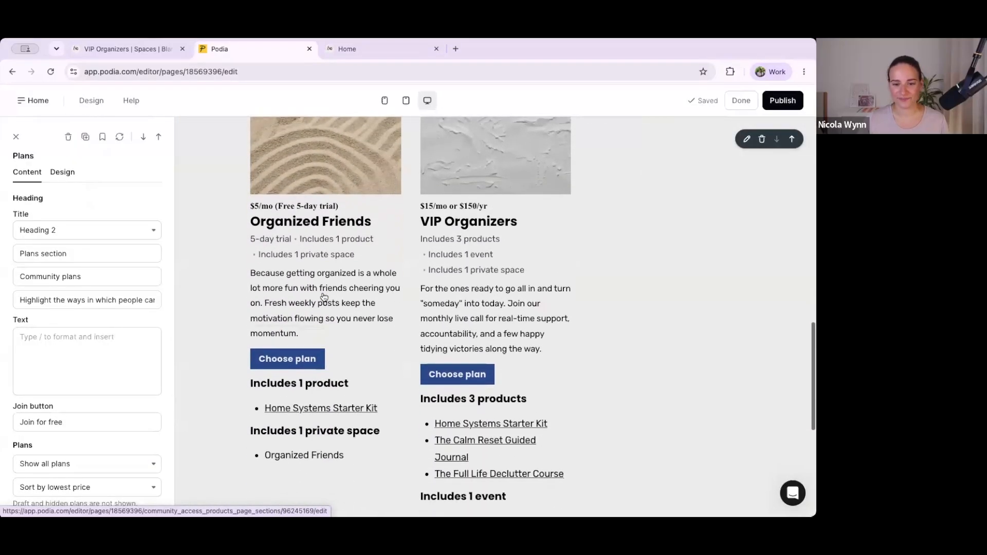
scroll(324, 297, "down", 3)
scroll(324, 297, "up", 7)
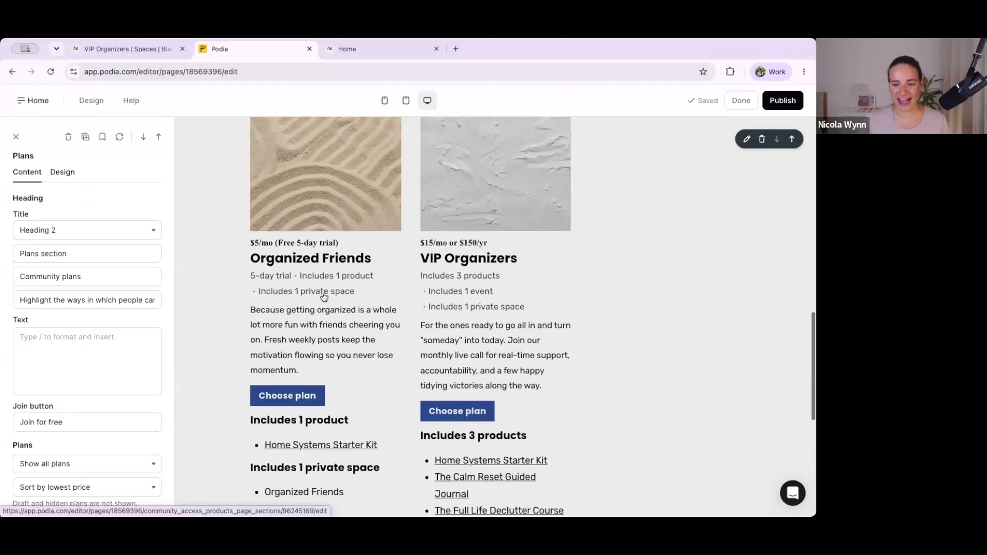
scroll(324, 297, "up", 2)
scroll(324, 297, "down", 4)
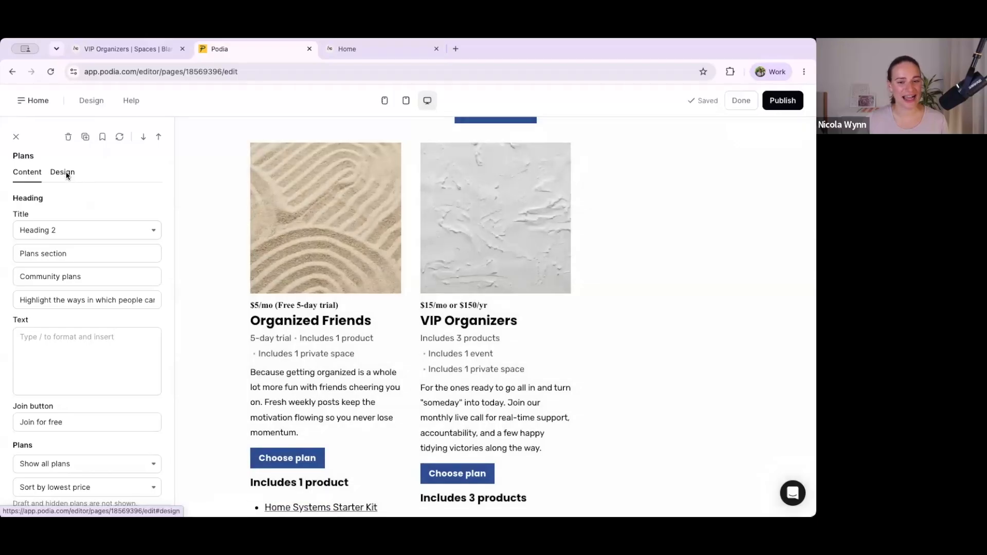
scroll(383, 290, "up", 3)
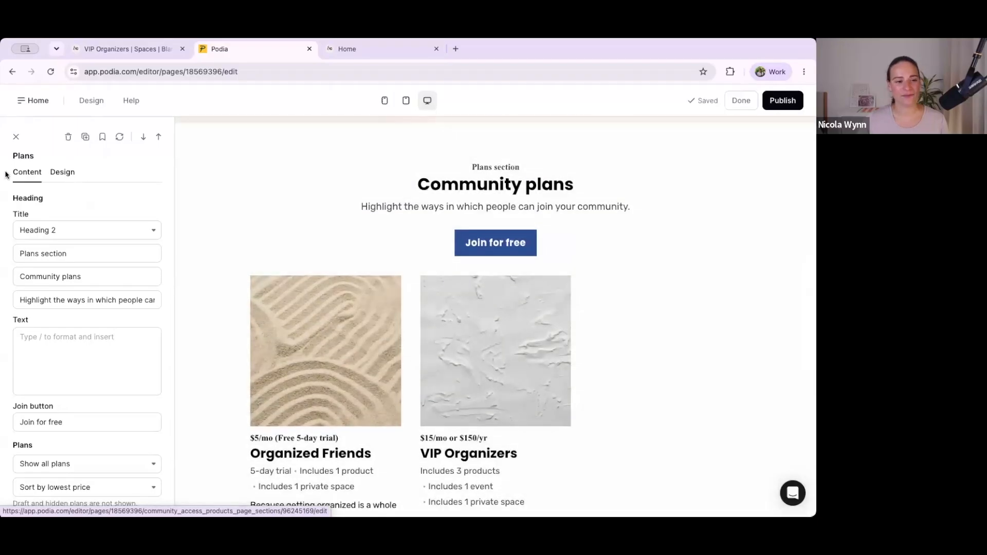
left_click(61, 174)
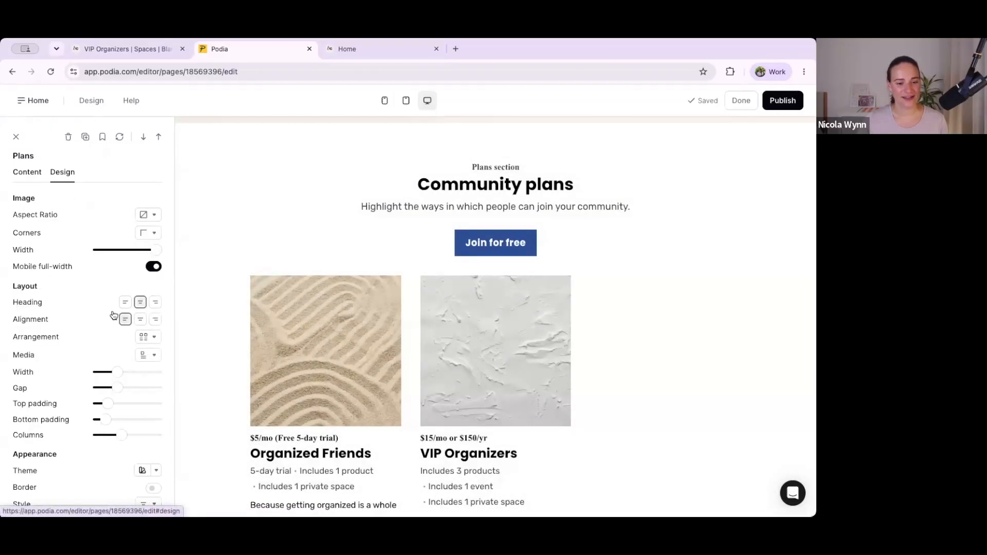
left_click(145, 338)
left_click(128, 375)
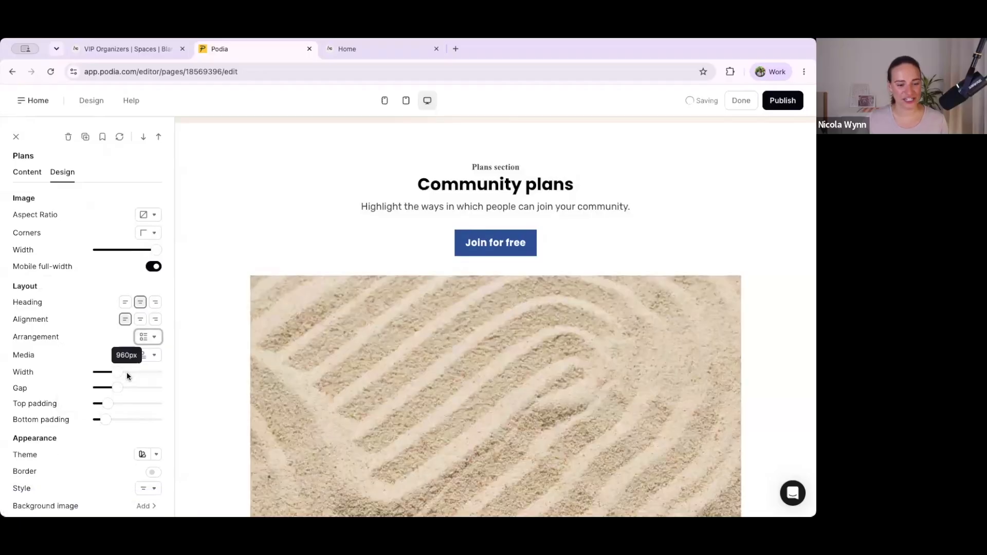
left_click(149, 356)
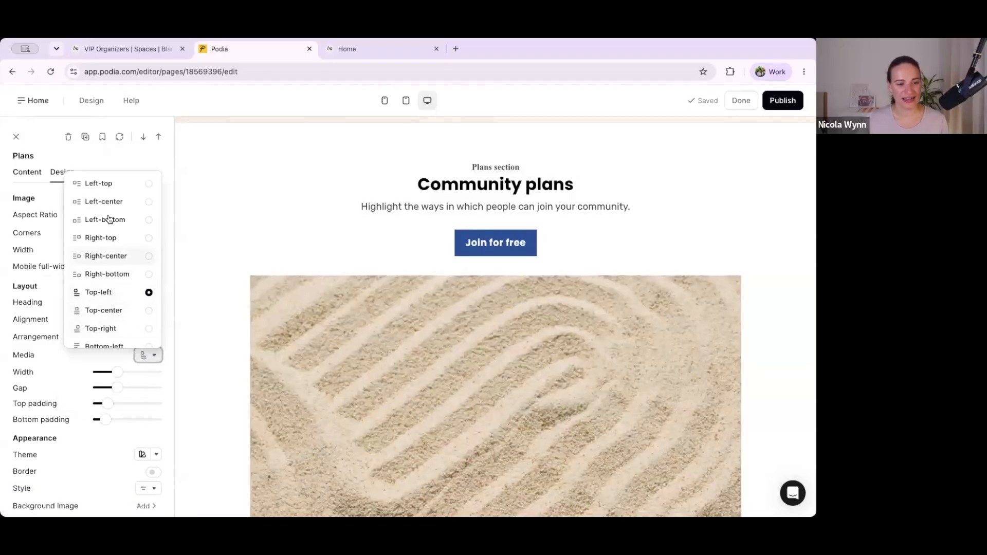
left_click(107, 201)
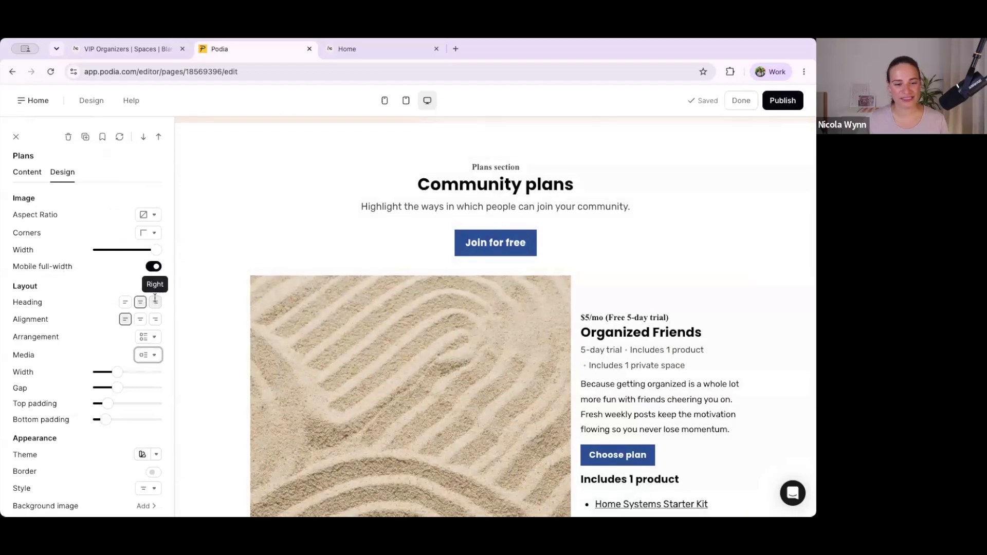
Step: Set the plan images' aspect ratio to Portrait (3:4) and their width to 25%
left_click_drag(155, 251, 114, 251)
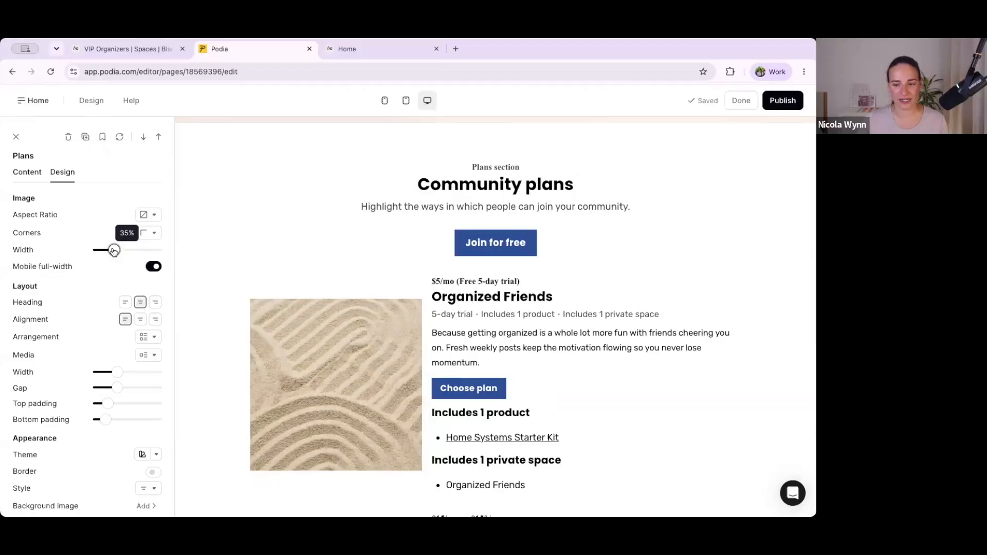
left_click(151, 215)
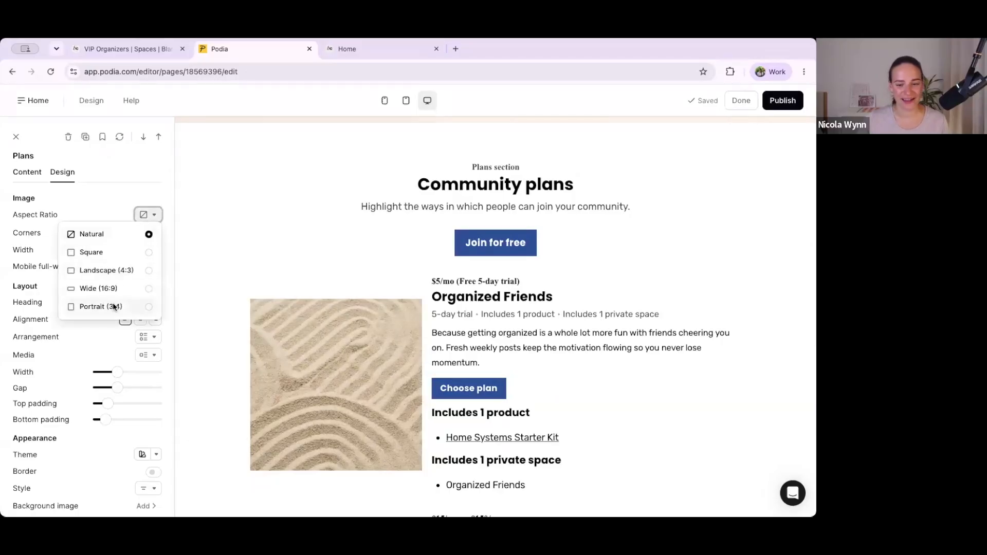
left_click(115, 305)
left_click_drag(111, 252, 108, 250)
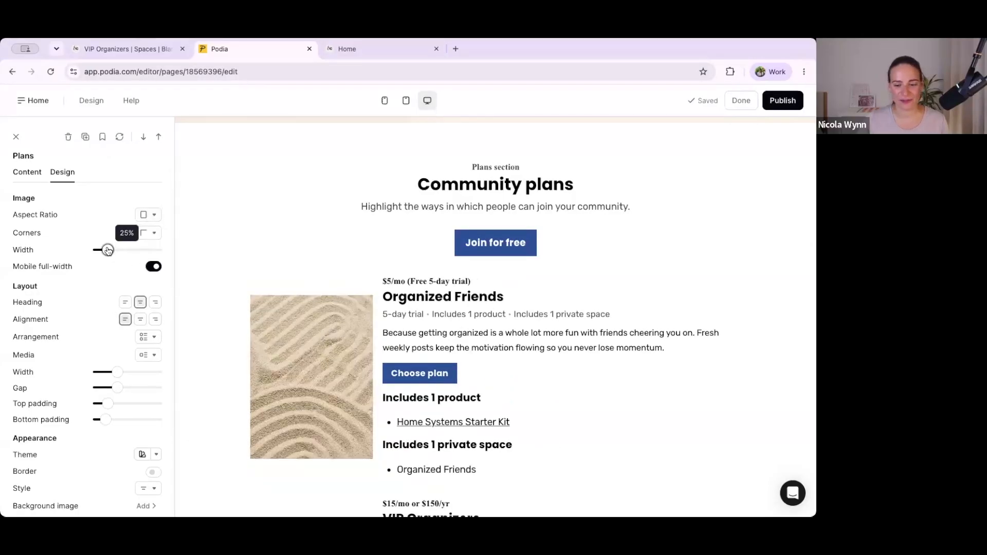
Step: Set the style of the Community plans section to Split and check both plan blocks
scroll(351, 321, "down", 7)
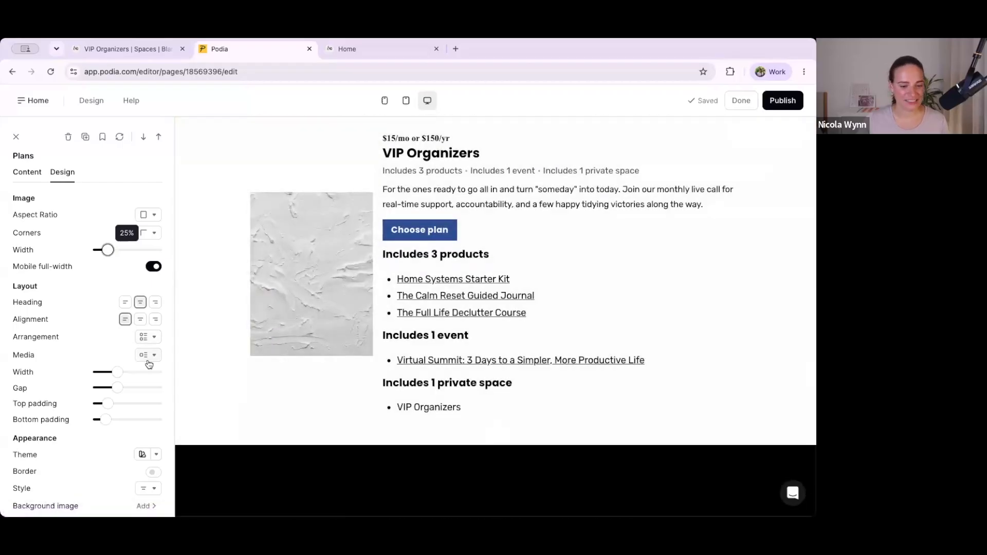
left_click(142, 489)
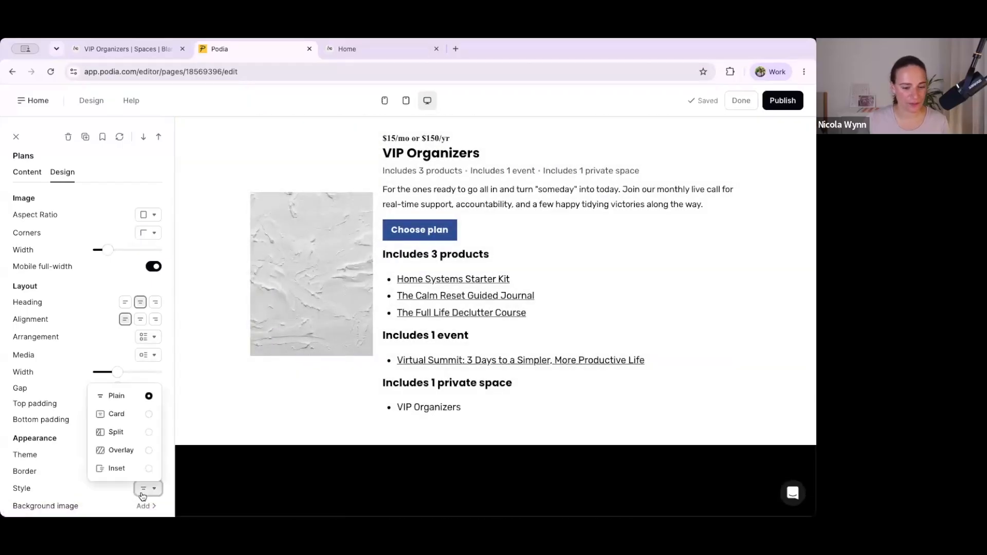
left_click(122, 435)
scroll(273, 419, "up", 8)
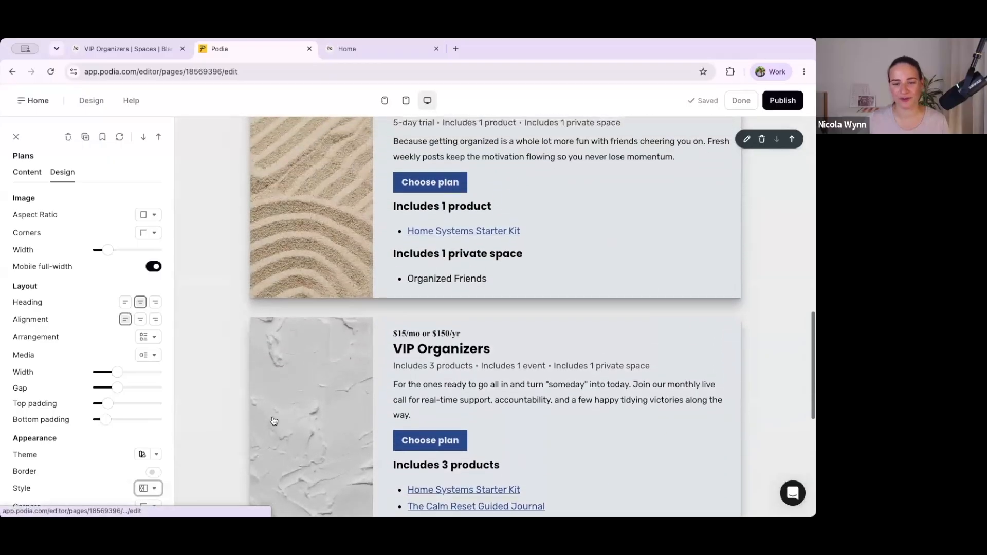
scroll(273, 421, "down", 1)
scroll(124, 273, "down", 1)
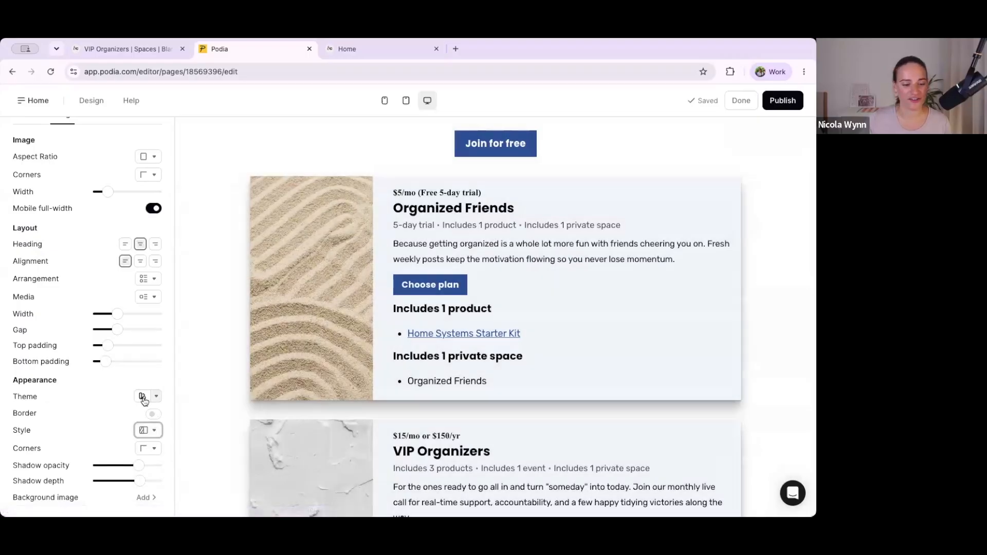
Step: Apply the Light theme to the Community plans section and look over the result
left_click(142, 397)
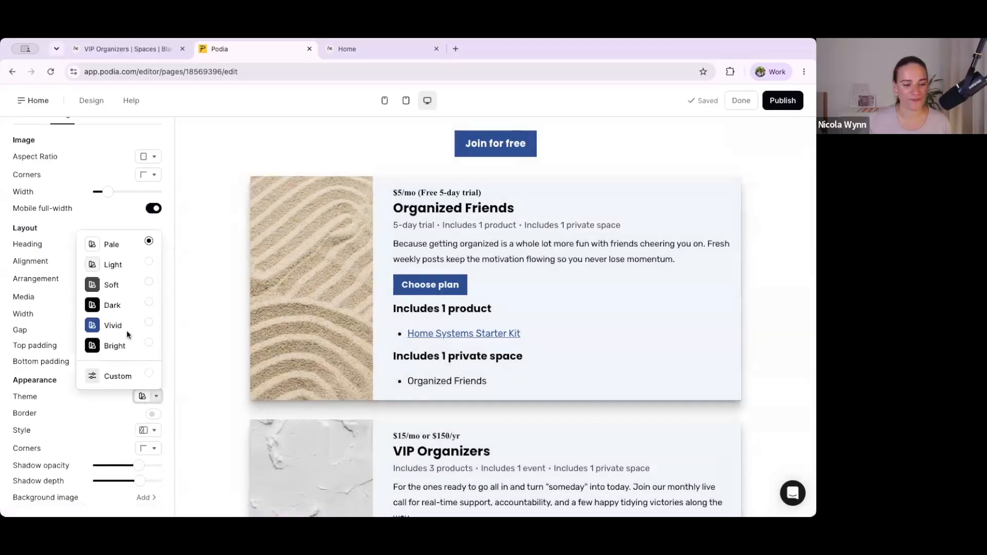
left_click(122, 266)
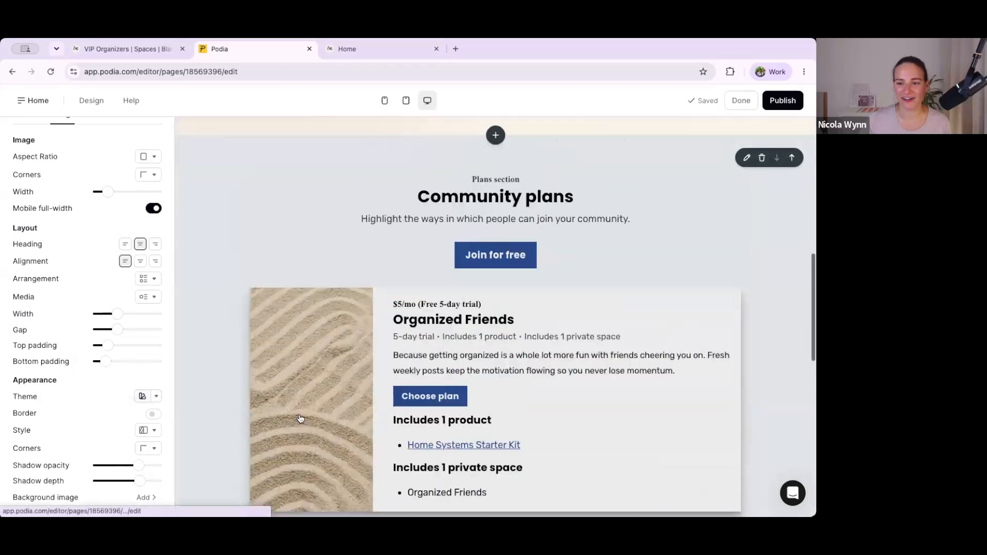
scroll(301, 419, "down", 12)
scroll(299, 420, "up", 4)
scroll(114, 318, "up", 3)
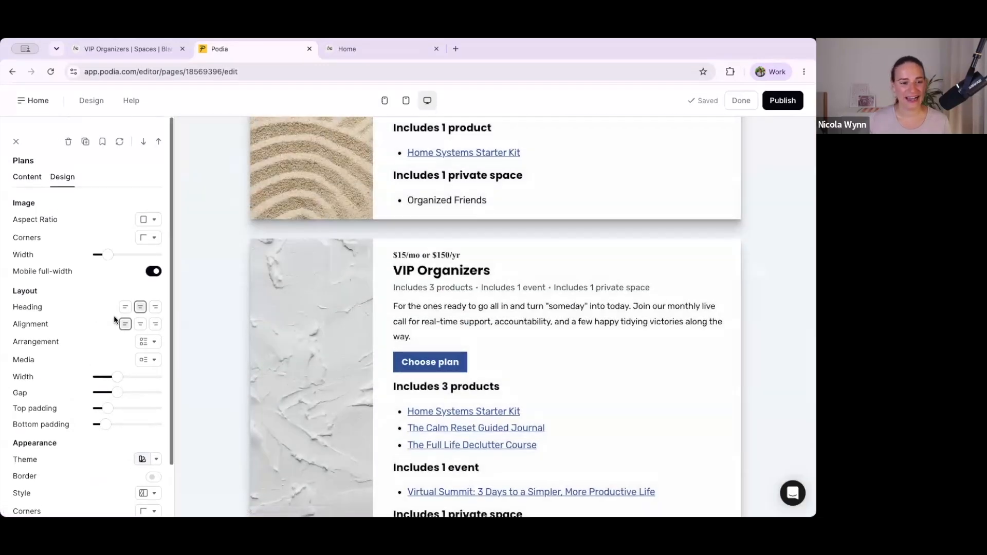
Step: Review the section's content options for which plans to display, keeping "Show all plans" selected
left_click(28, 172)
scroll(113, 279, "down", 6)
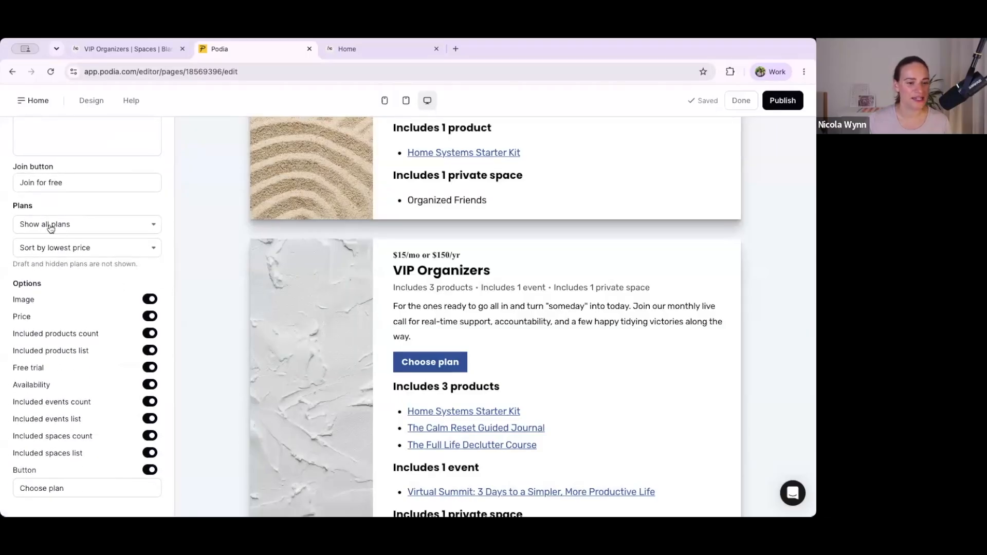
left_click(60, 228)
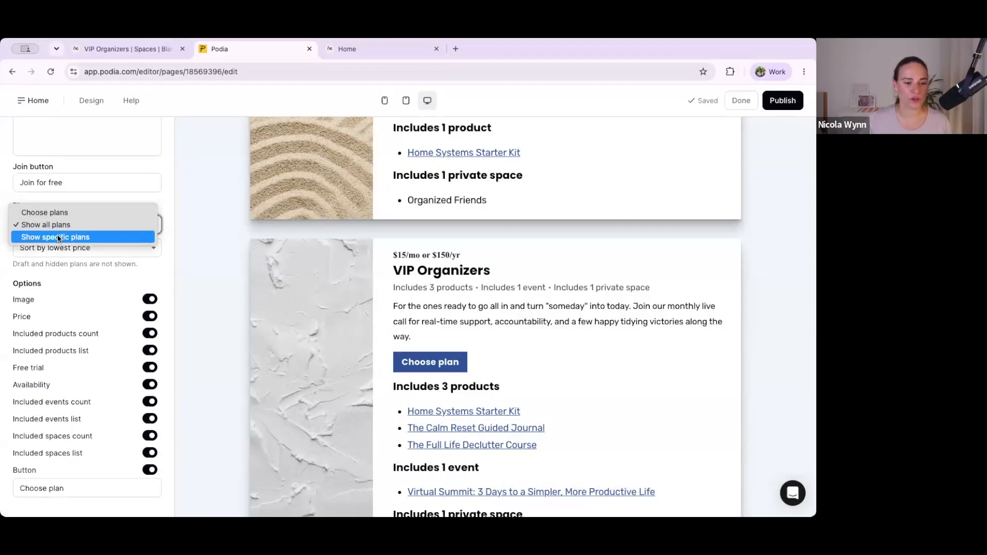
left_click(57, 224)
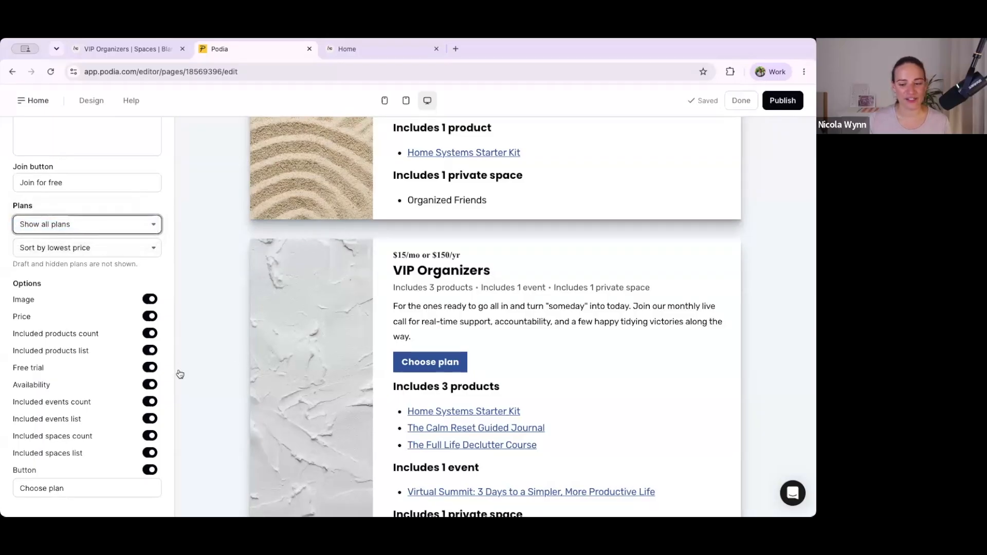
scroll(440, 429, "down", 2)
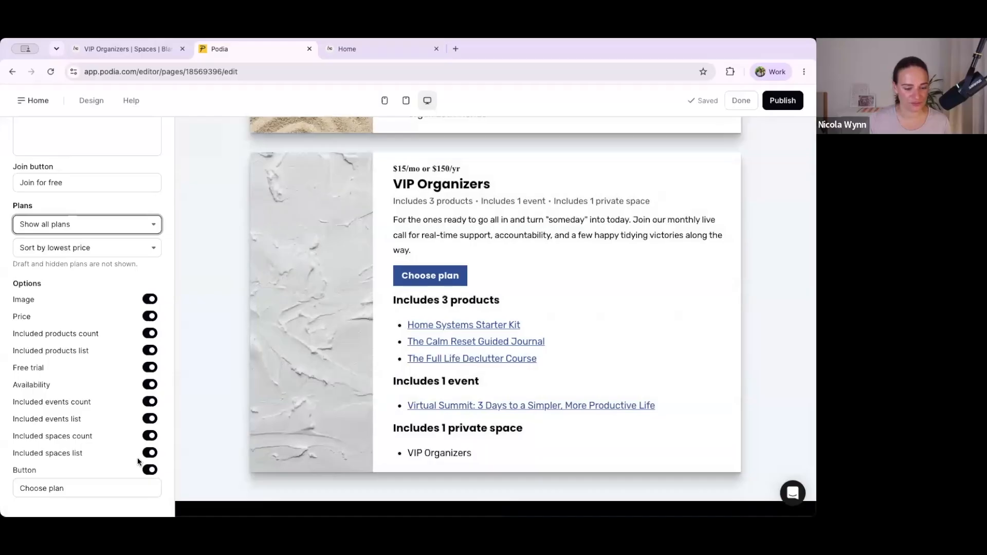
Step: Try switching the included spaces count and included spaces list off and back on in the plans section
left_click(150, 436)
left_click(150, 436)
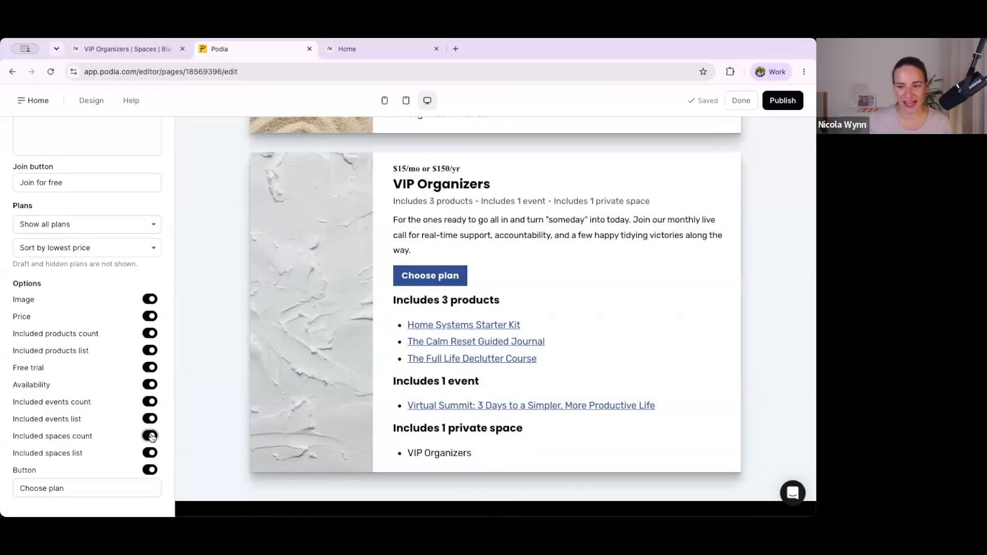
left_click(149, 453)
left_click(149, 454)
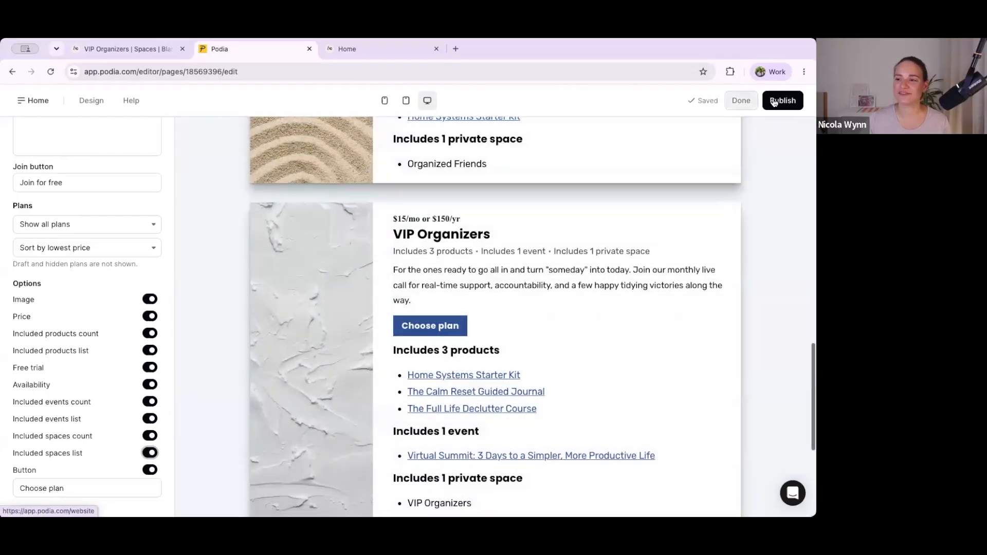
Step: Publish the Home page changes and view the live site down to the new plans section
left_click(775, 103)
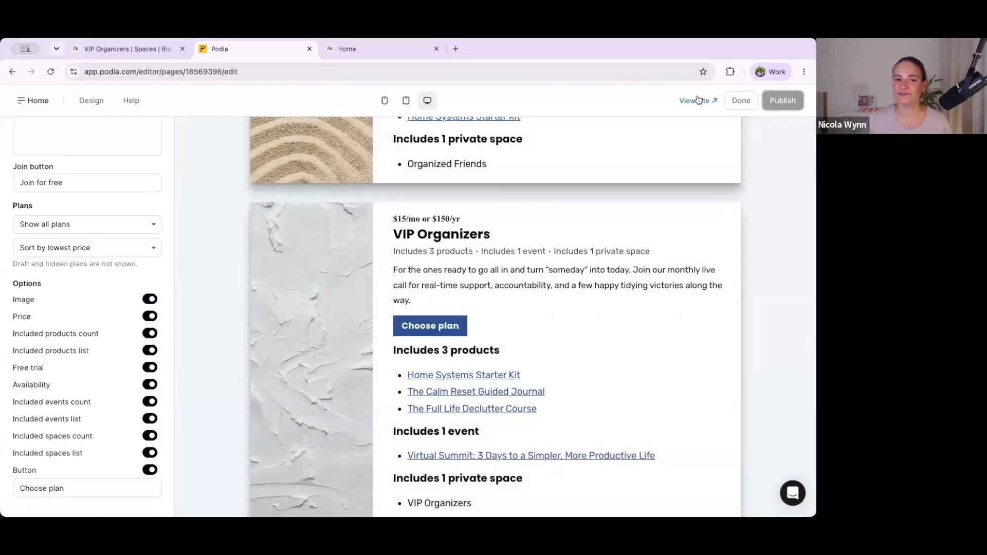
left_click(700, 100)
scroll(409, 309, "down", 8)
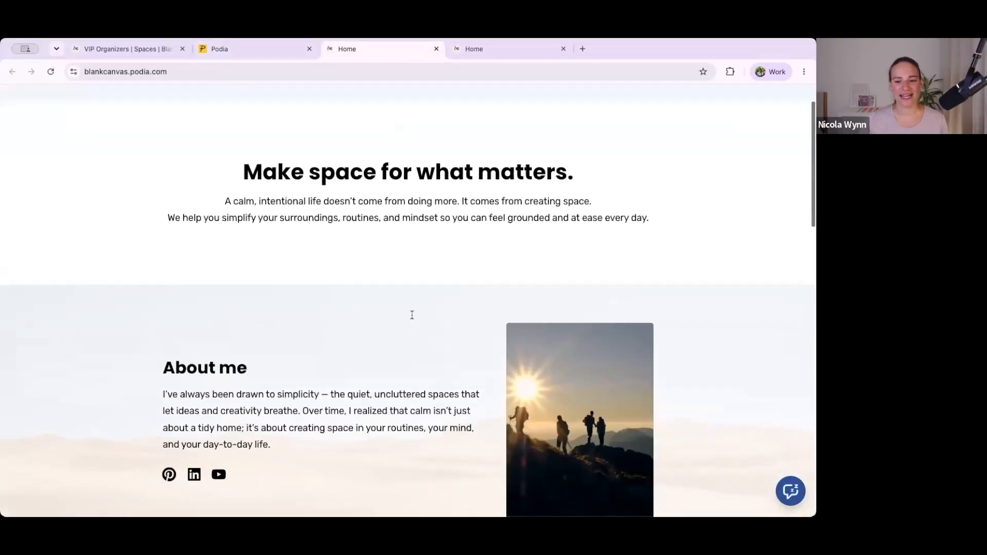
scroll(415, 320, "down", 10)
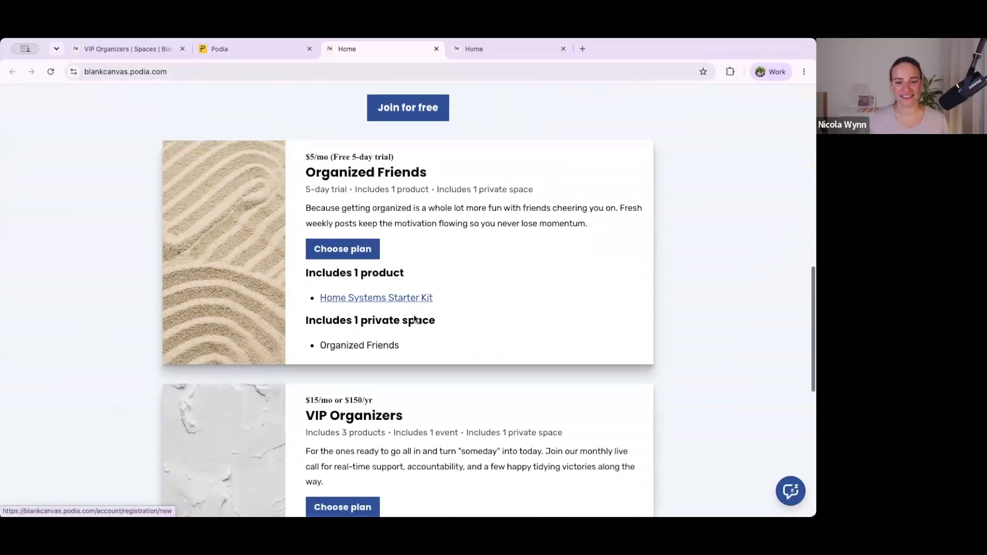
Step: Look over the live home page from its opening heading down to the Community plans section
scroll(414, 316, "up", 10)
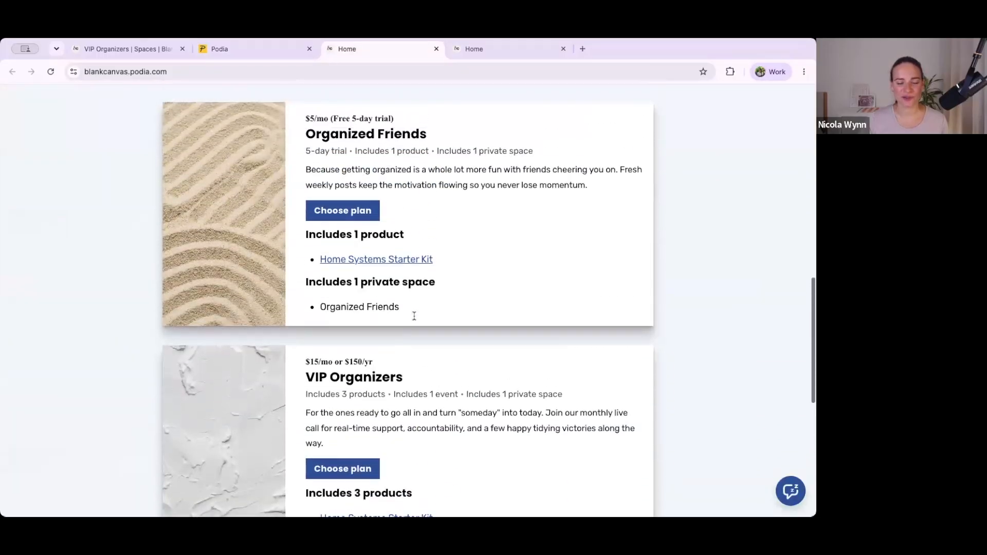
scroll(415, 315, "up", 7)
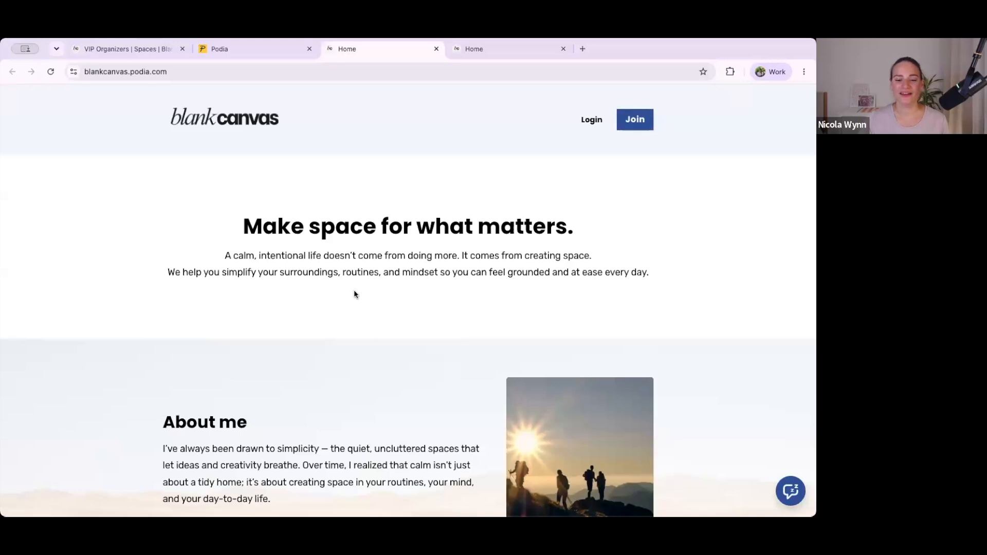
scroll(354, 290, "down", 8)
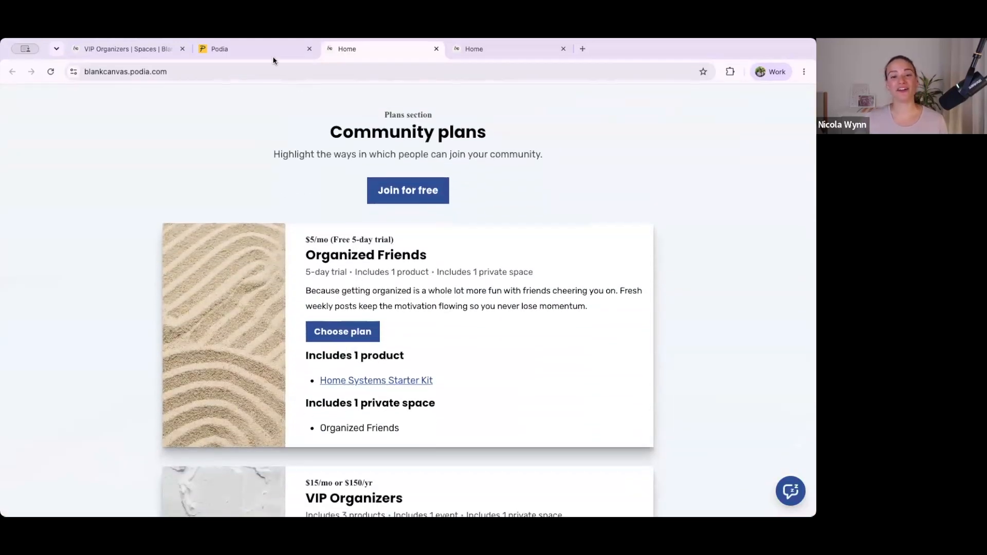
Step: Review the site editor's page list and the section types that can be inserted below the community plans
left_click(271, 53)
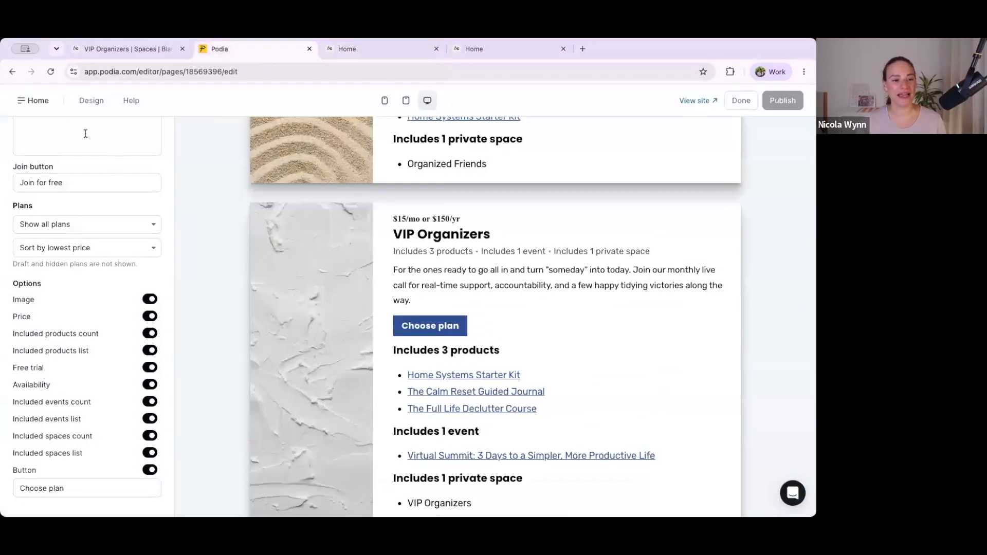
left_click(35, 102)
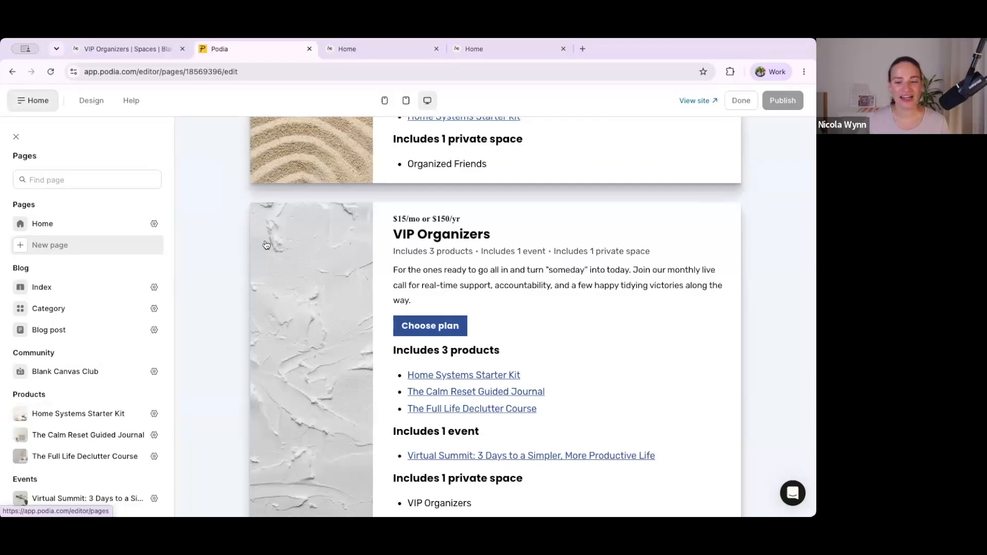
scroll(287, 262, "down", 5)
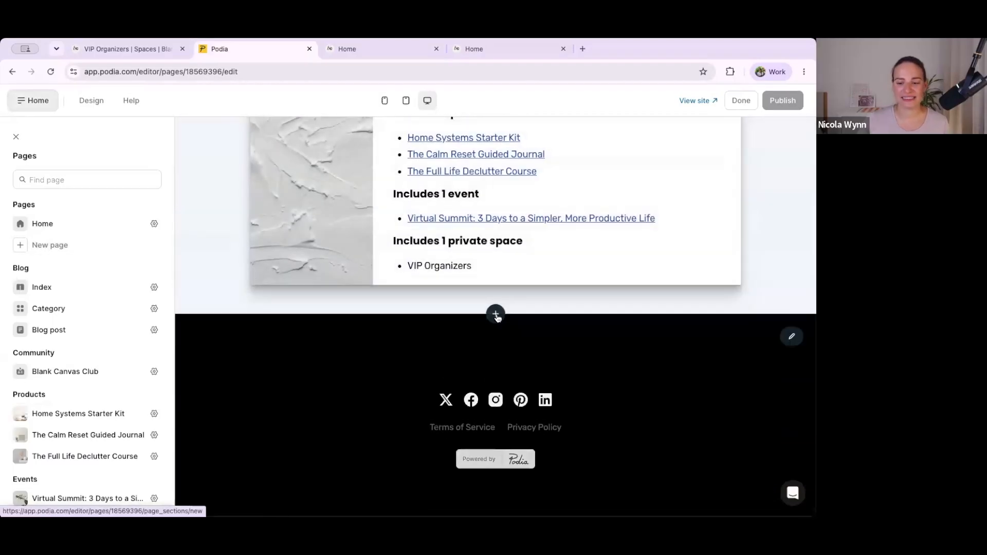
left_click(497, 315)
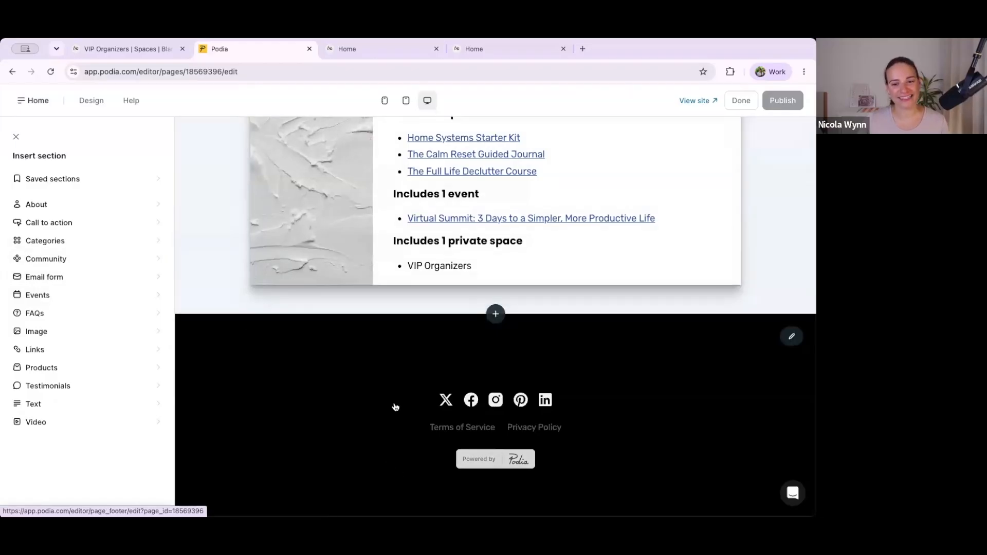
scroll(417, 364, "up", 2)
scroll(417, 365, "down", 2)
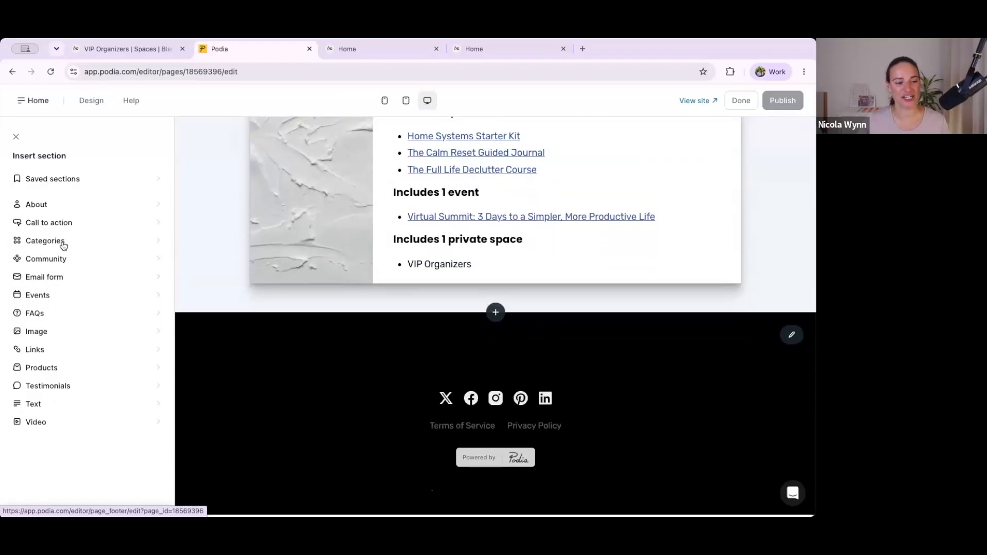
Step: Load blankcanvas.podia.com and choose the Organized Friends plan to view its checkout page
left_click(474, 50)
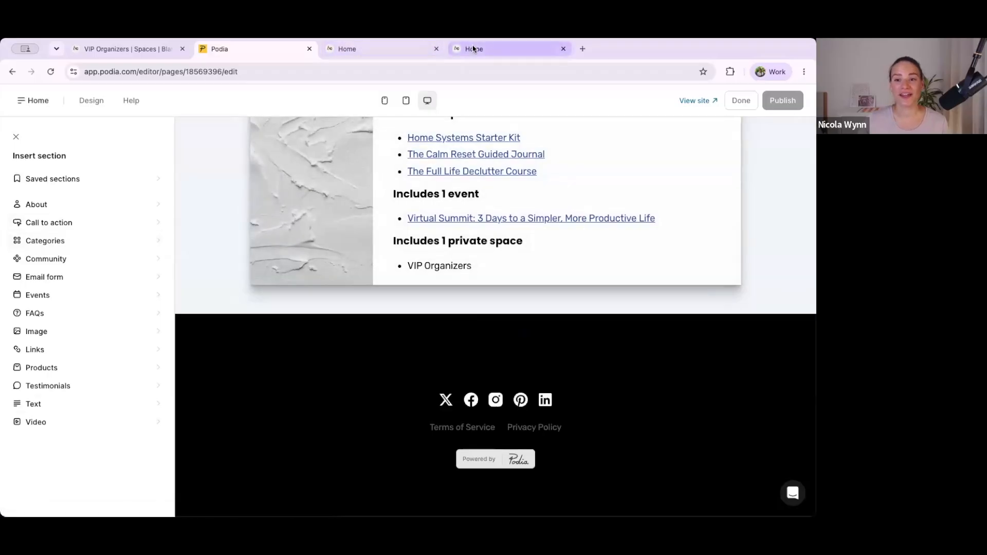
left_click(338, 71)
key("Return")
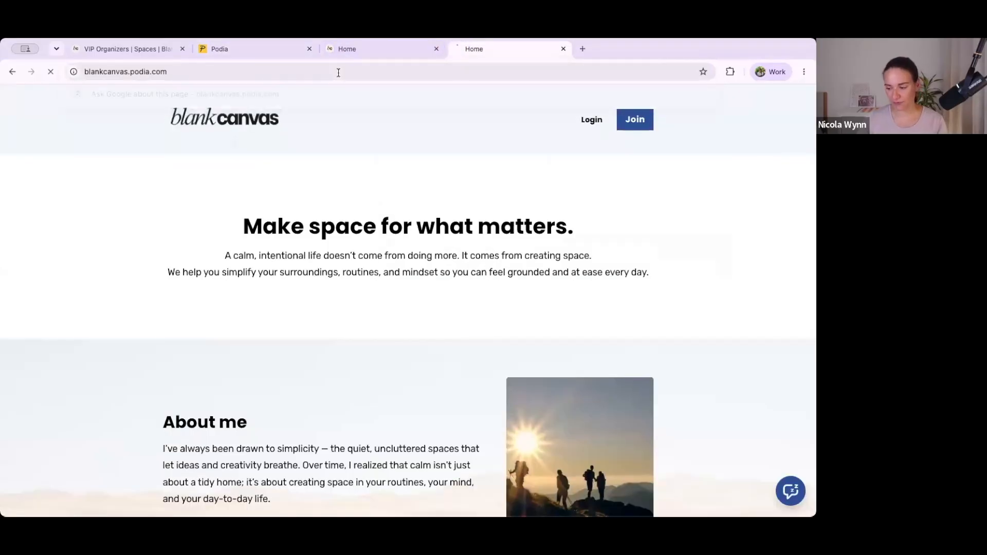
scroll(277, 211, "down", 8)
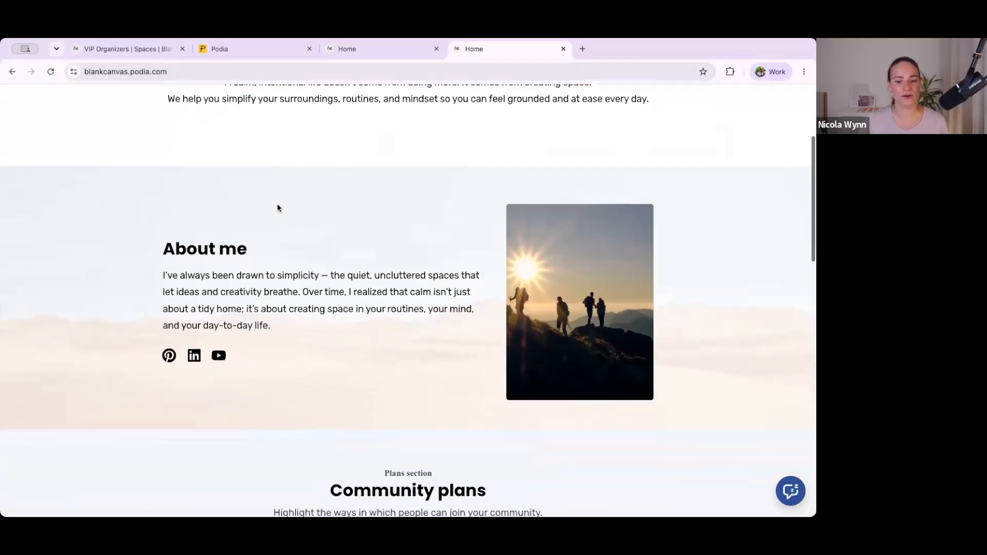
scroll(278, 207, "down", 4)
left_click(353, 273)
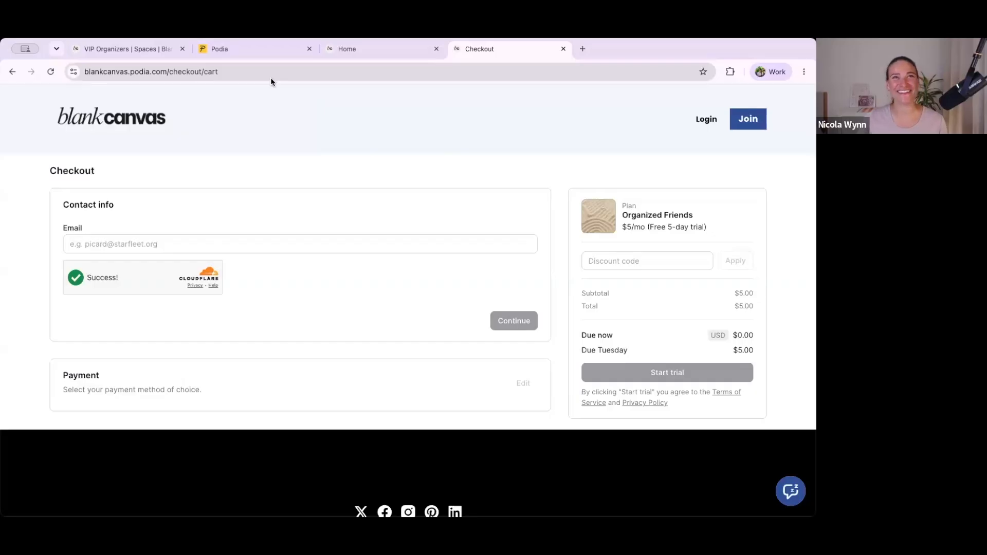
Step: Start a new post titled "Exclusive video" in the VIP Organizers space
left_click(145, 49)
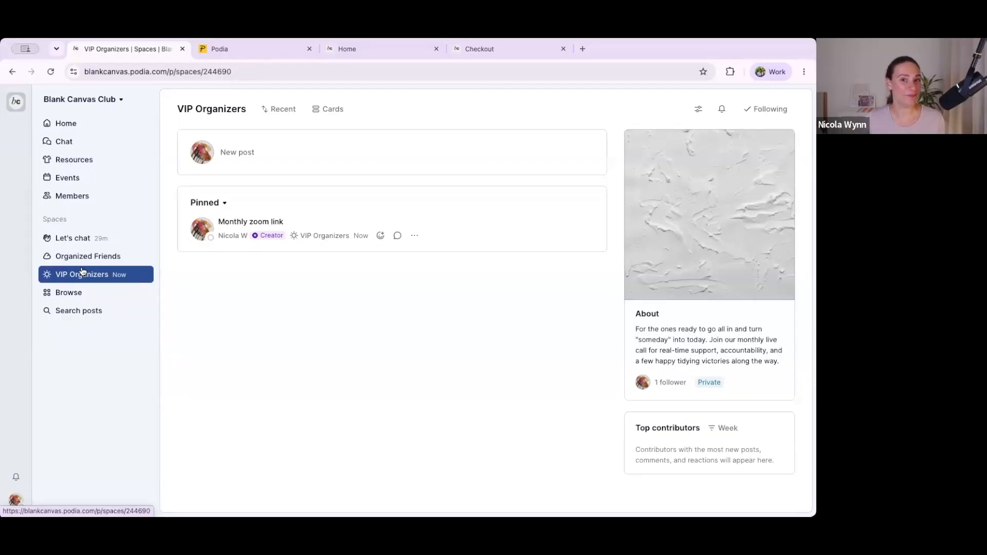
left_click(237, 152)
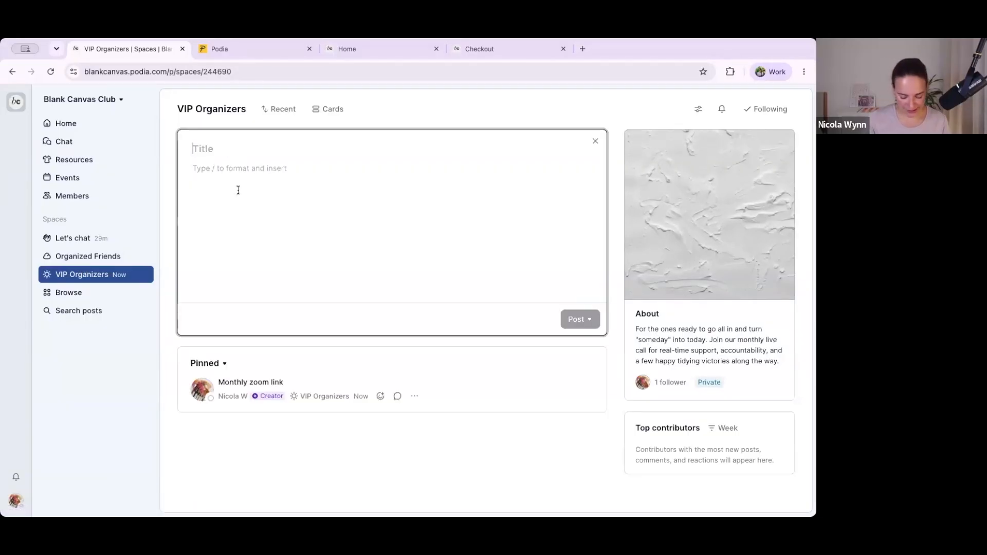
type("Exclusive video")
key("Return")
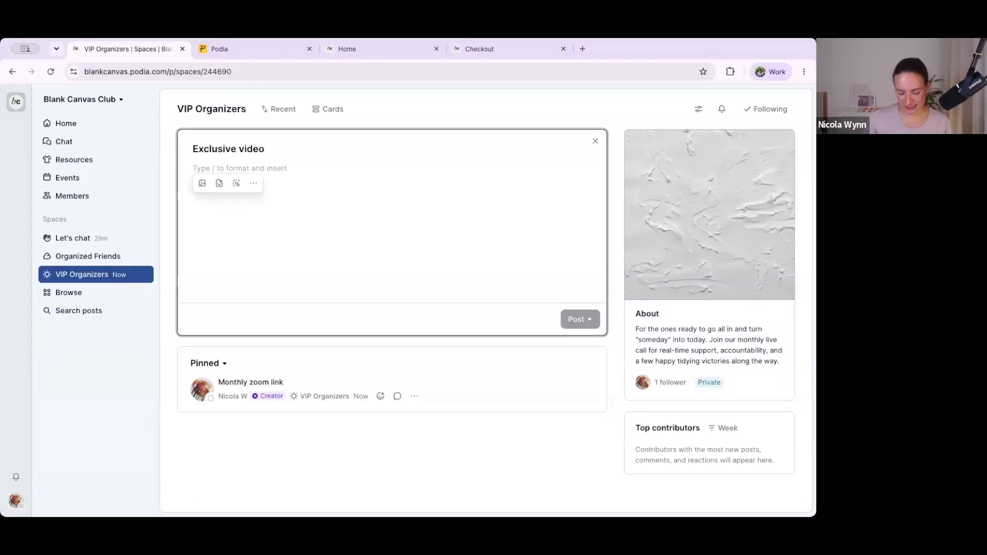
Step: Insert the video "Video For Blank Canvas.mp4" into the post, leaving the thumbnail and captions unset
type("/")
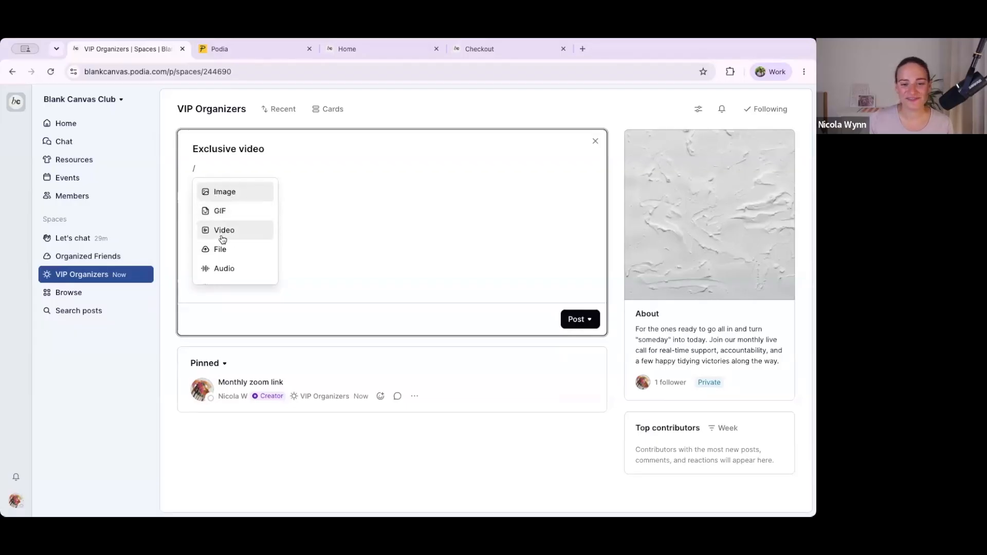
scroll(221, 251, "down", 1)
scroll(221, 252, "down", 1)
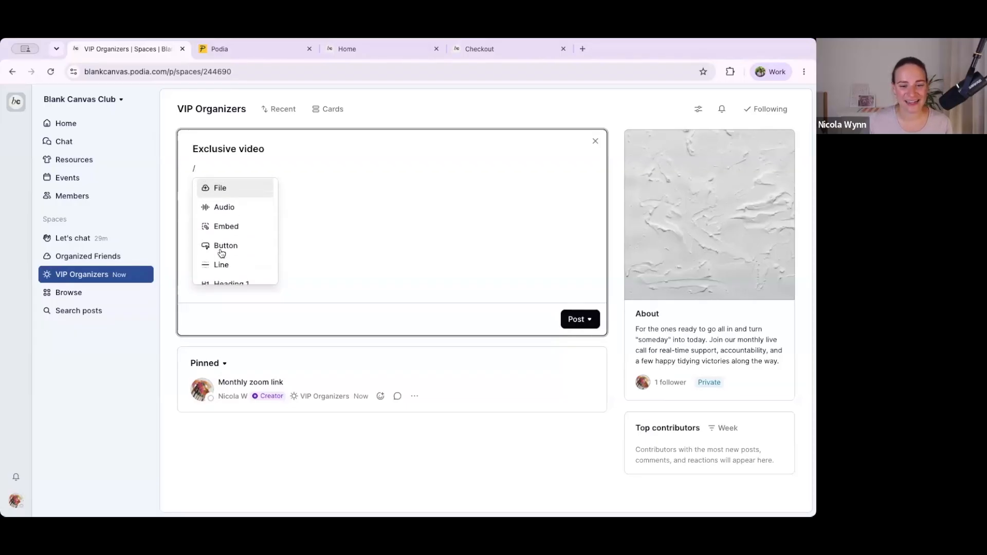
scroll(223, 247, "up", 3)
left_click(226, 231)
left_click(214, 260)
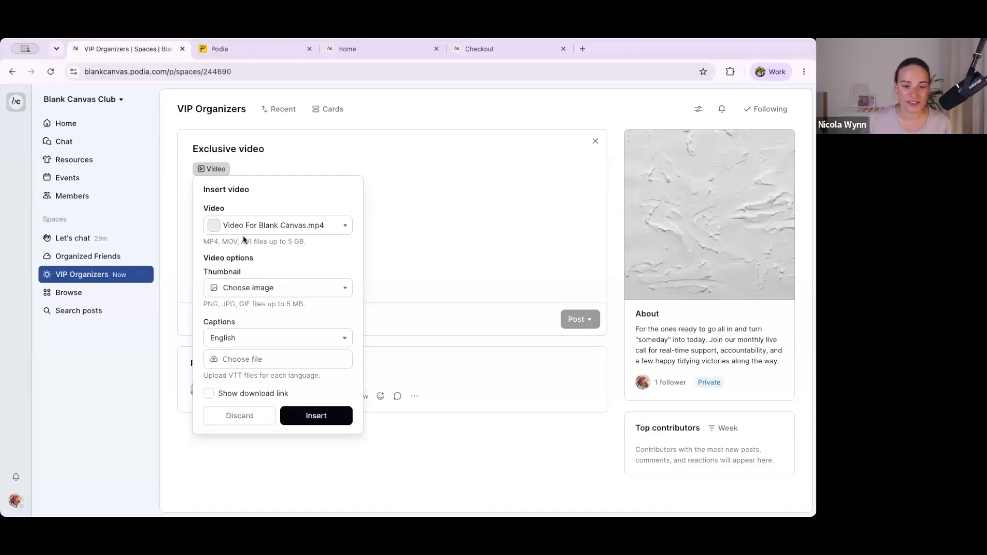
left_click(247, 290)
left_click(247, 289)
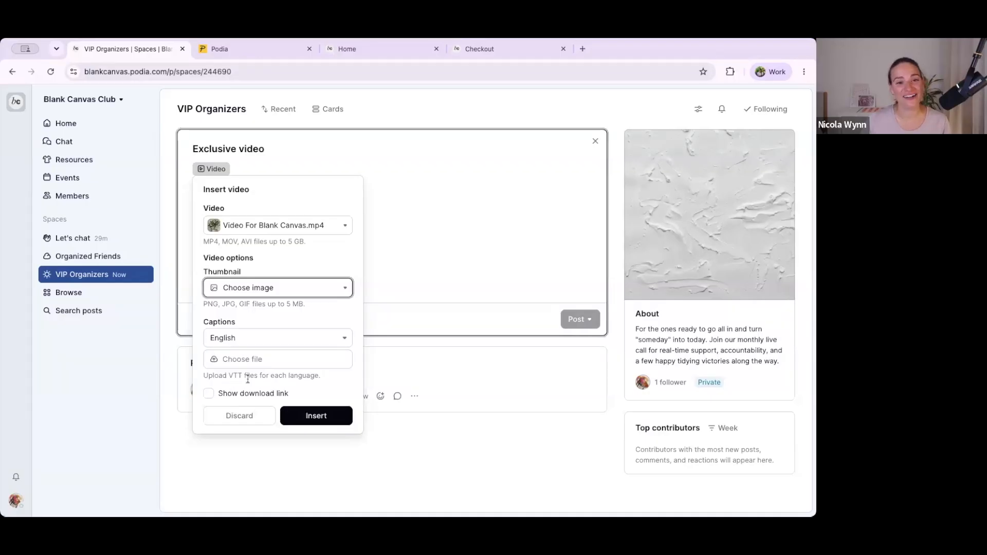
left_click(308, 415)
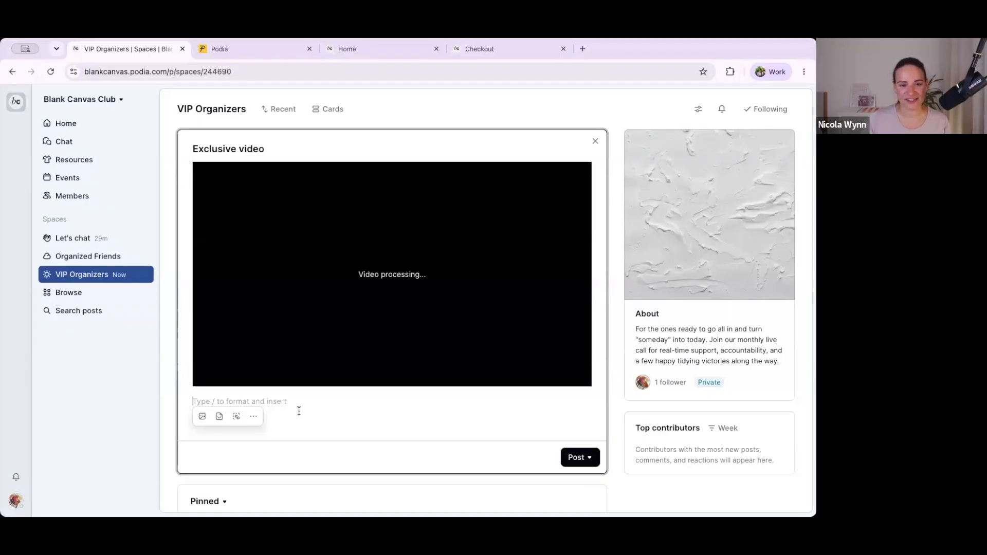
Step: Add the text "Extra content for my VIP members!" below the video and publish the post
key("Return")
type("Extra content f")
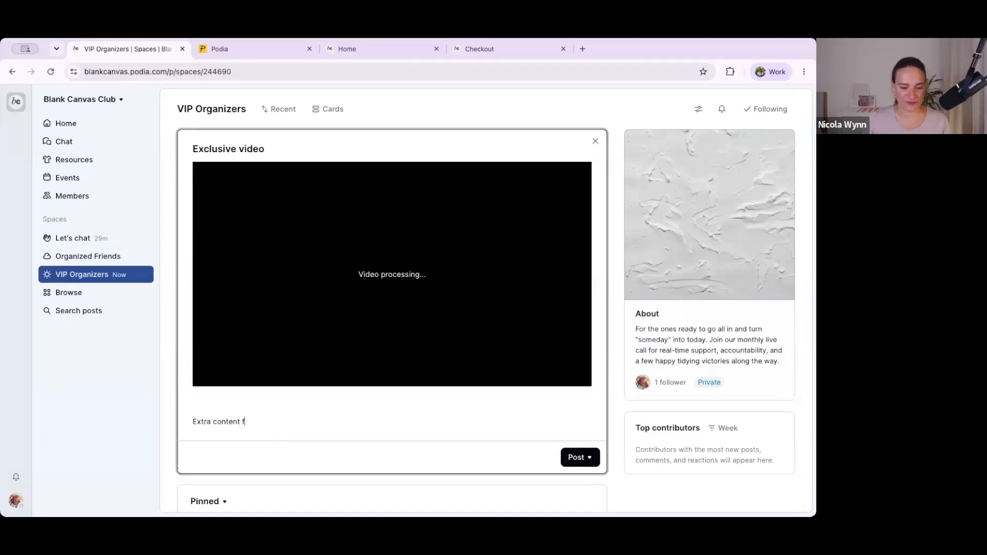
type("mbers!")
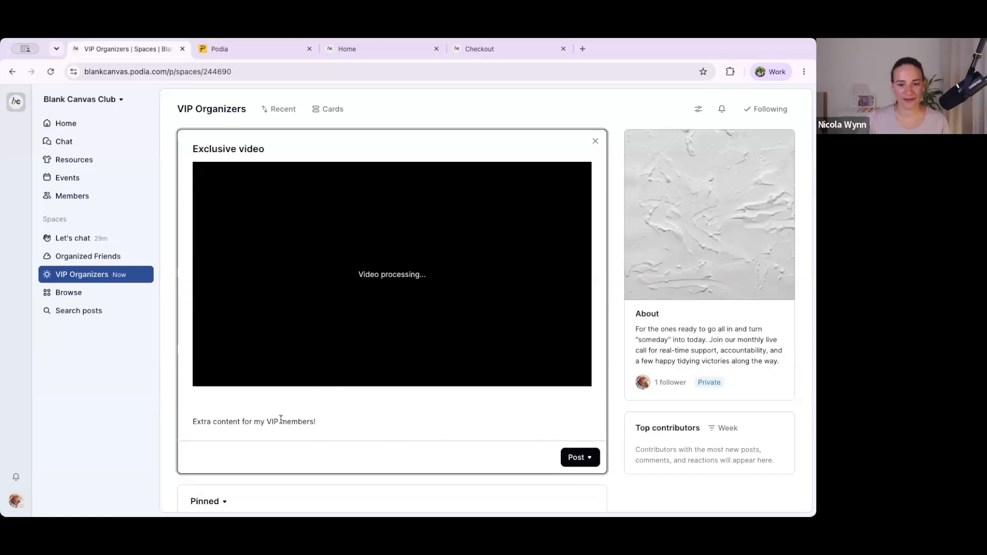
scroll(281, 419, "down", 2)
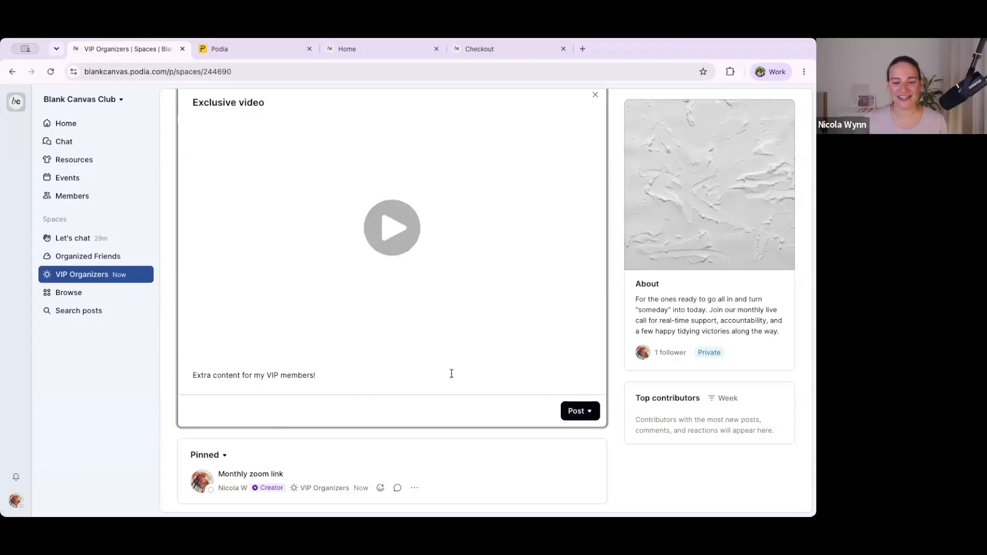
left_click(576, 411)
left_click(556, 324)
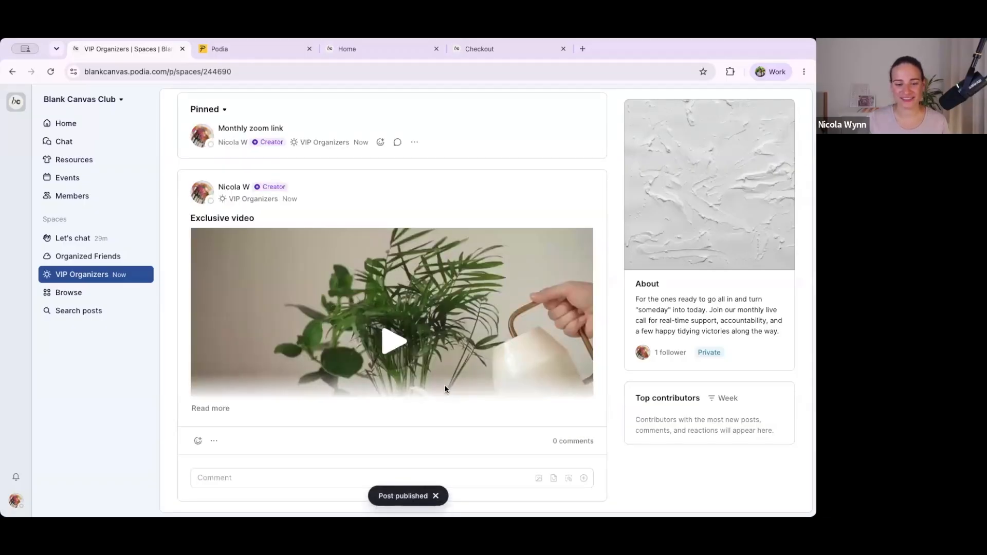
Step: Expand the published "Exclusive video" post, play its video briefly and pause it
left_click(212, 408)
left_click(396, 339)
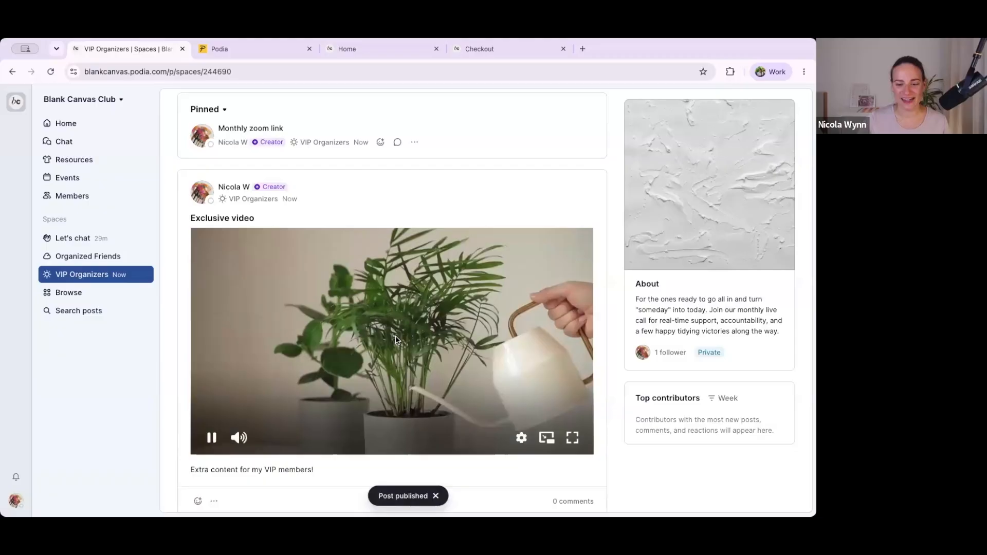
scroll(396, 340, "down", 2)
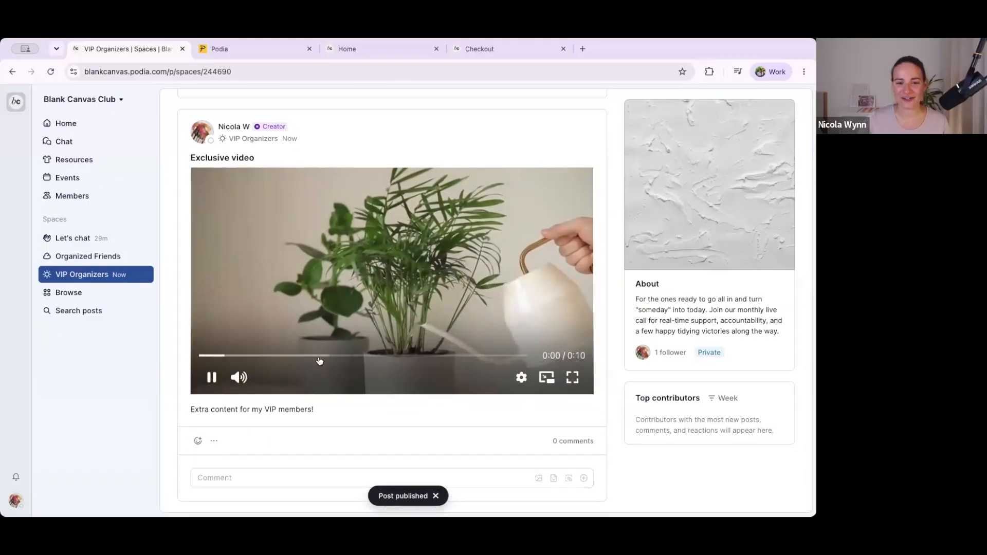
left_click(215, 385)
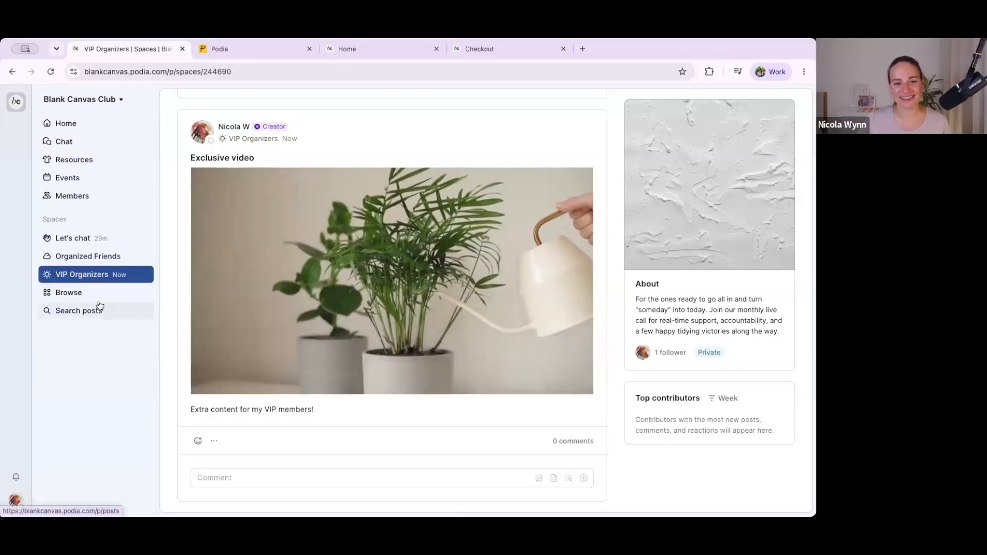
Step: Write a post titled "Ideas for what you can post!" in the Organized Friends space, pasting the list of post ideas as its body
scroll(275, 290, "up", 3)
left_click(72, 257)
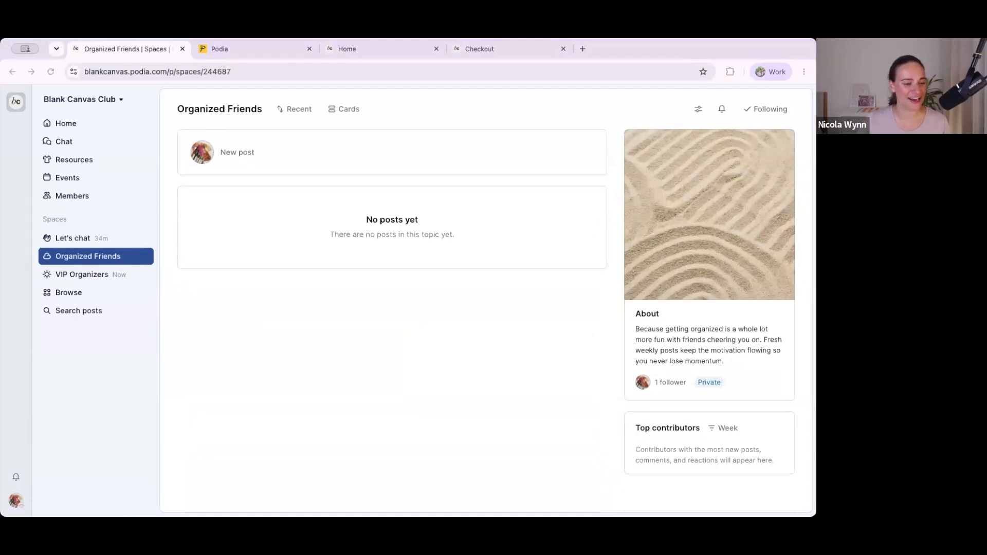
left_click(240, 156)
type("Ideas")
type("for what you can post! Introduce yourself. Share who you are, why you started the community, and what members can expect. Ask an easy icebreaker question. Something low-stakes people can answer in one line, like \"What's one thing you're hoping to get out of this space?\" Post a quick win or tip. Share one small, actionable idea your members can try today. It shows the value of being here right away. Start a weekly routine. A recurring post like a Monday check-in, a Friday celebration, or a weekly challenge gives people a reason to come back and something predictable to engage with. Share behind-the-scenes. A peek at what you're working on, a story about your own journey, or why this topic matters to you helps build a connection. Ask for input. Let early members help shape the space: \"What would you love to see more of here?\"")
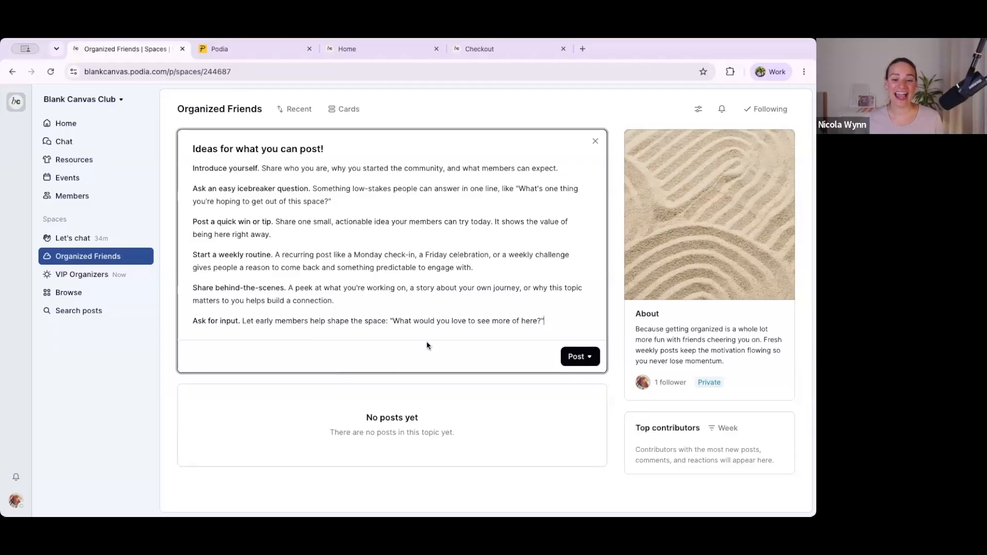
Step: Look over the post ideas and publish the post to the Organized Friends space
left_click(580, 357)
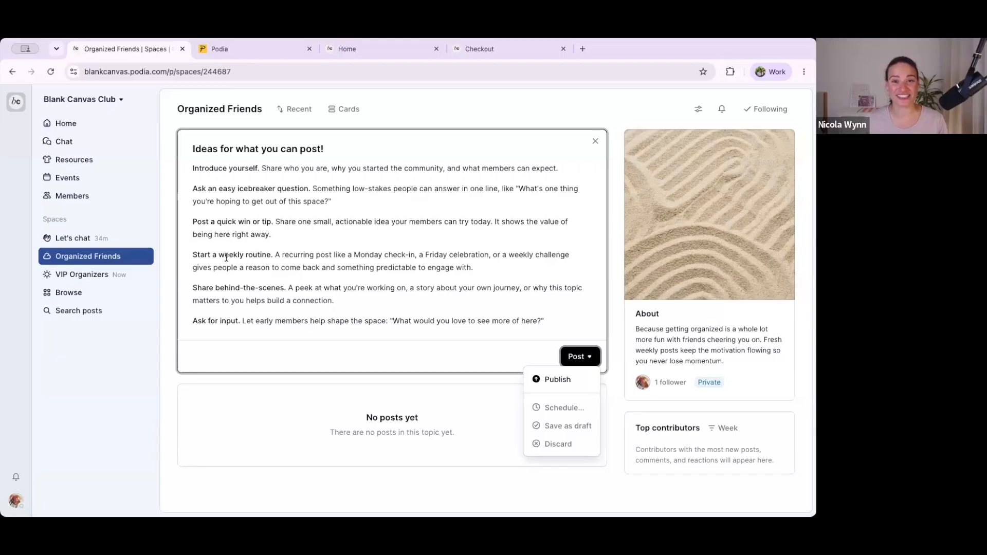
left_click(365, 299)
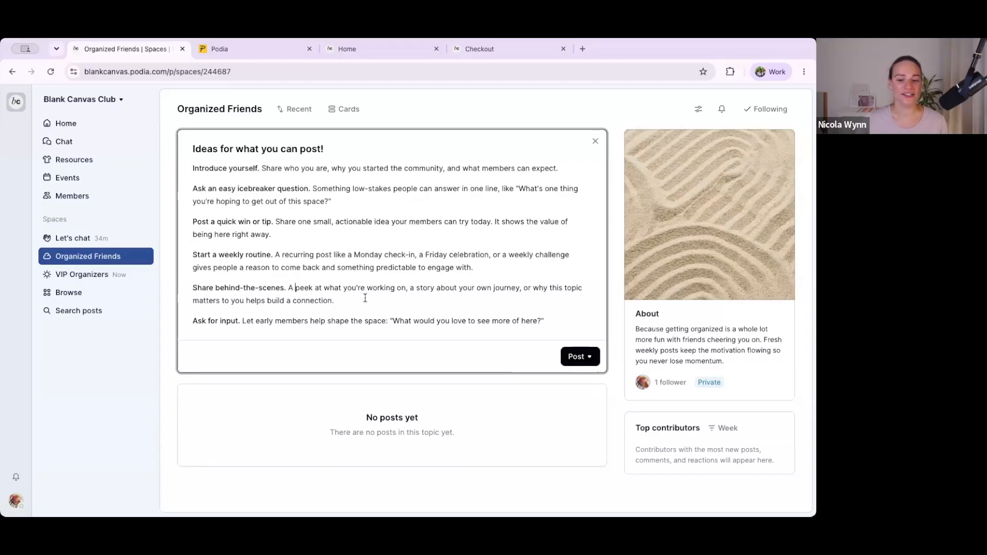
left_click_drag(329, 299, 289, 288)
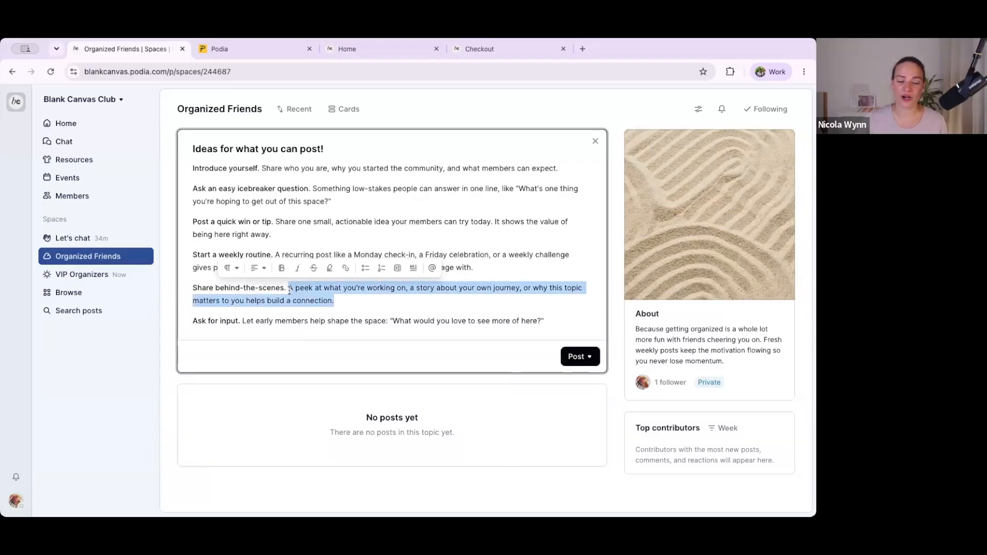
left_click(315, 301)
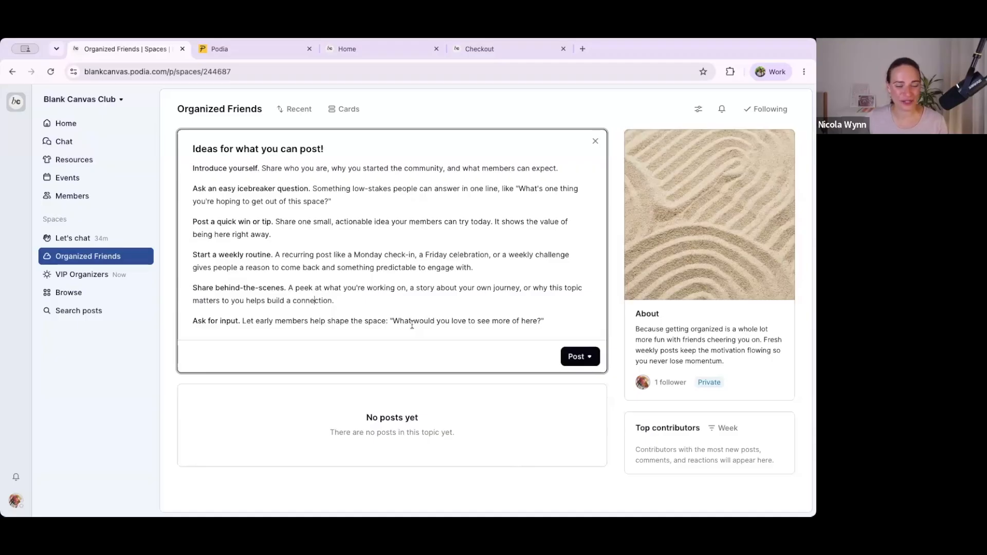
left_click(573, 357)
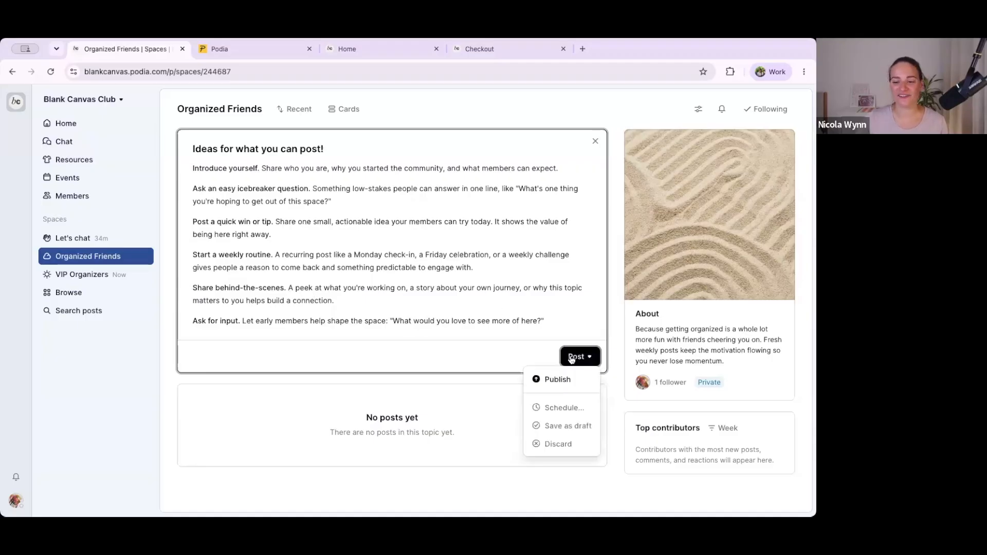
left_click(546, 389)
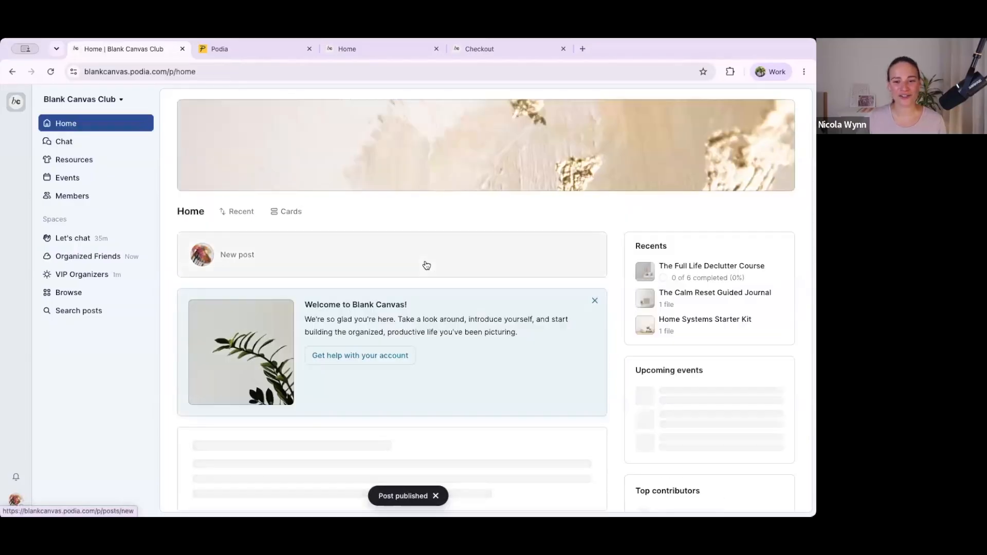
Step: Look through the community home feed to check the newly published Organized Friends and VIP Organizers posts
scroll(426, 263, "down", 5)
scroll(424, 261, "down", 5)
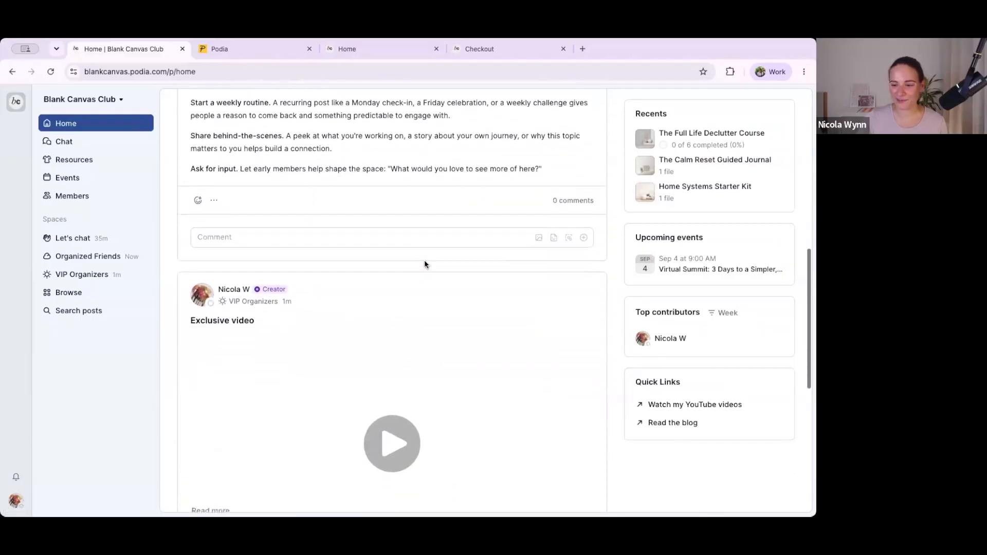
scroll(424, 260, "up", 10)
Step: Review the live public home page, including the About me section and the community plans
left_click(343, 50)
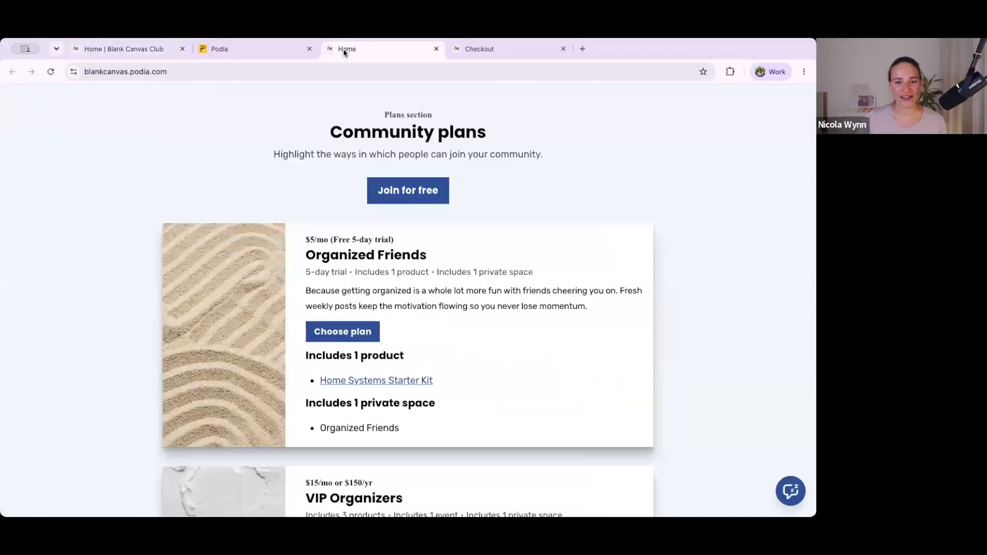
scroll(323, 109, "up", 10)
scroll(323, 107, "down", 15)
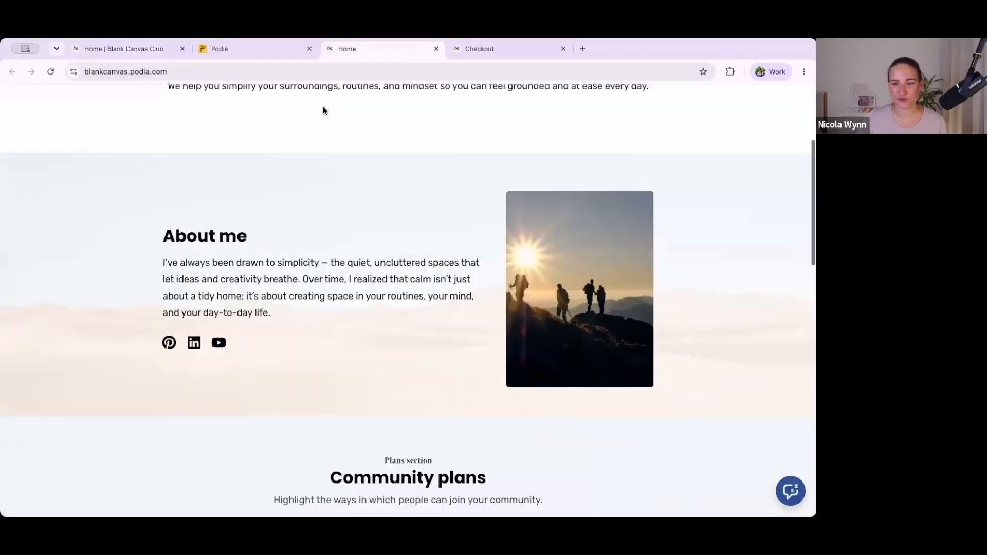
scroll(322, 107, "up", 8)
scroll(323, 108, "up", 10)
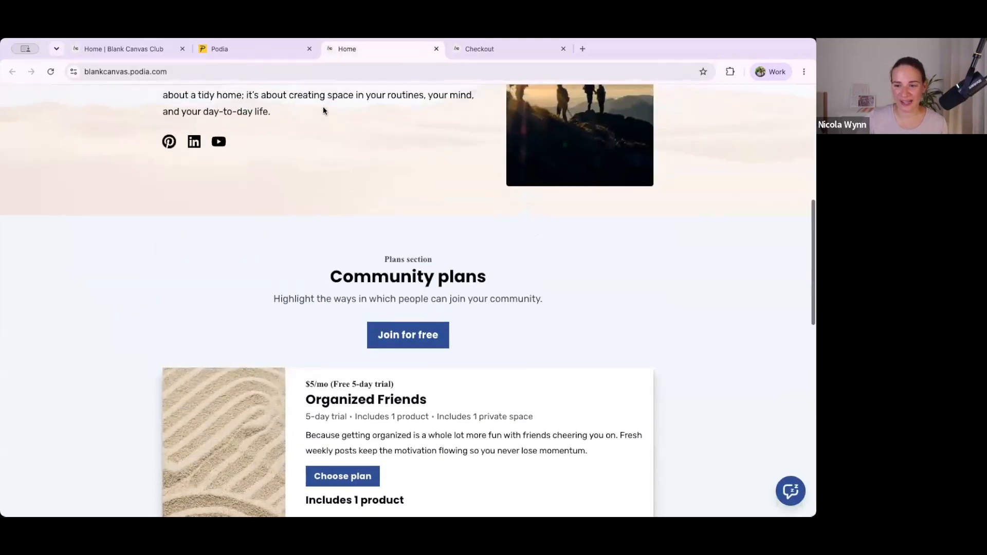
Step: Switch back to the community, view its Resources page and return to the community home feed
left_click(168, 51)
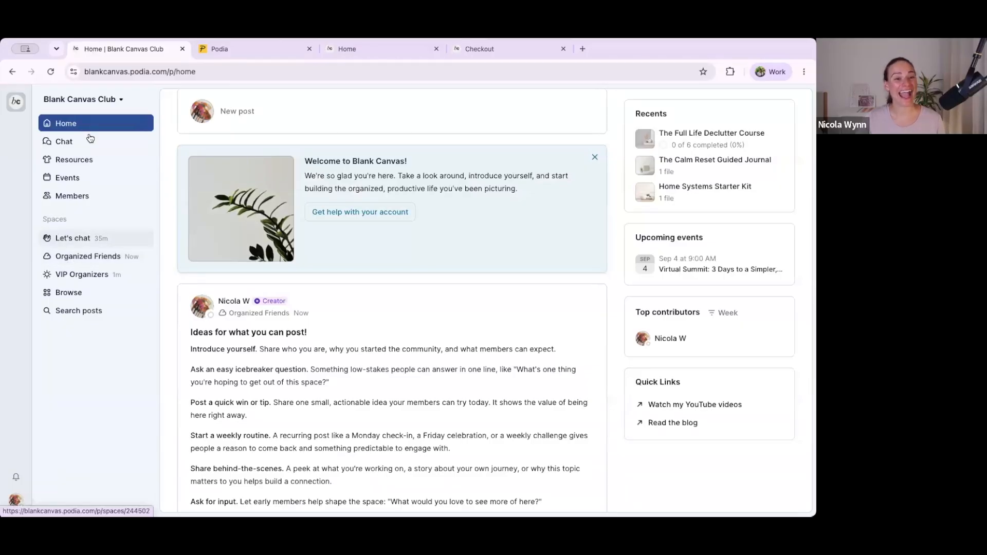
left_click(67, 165)
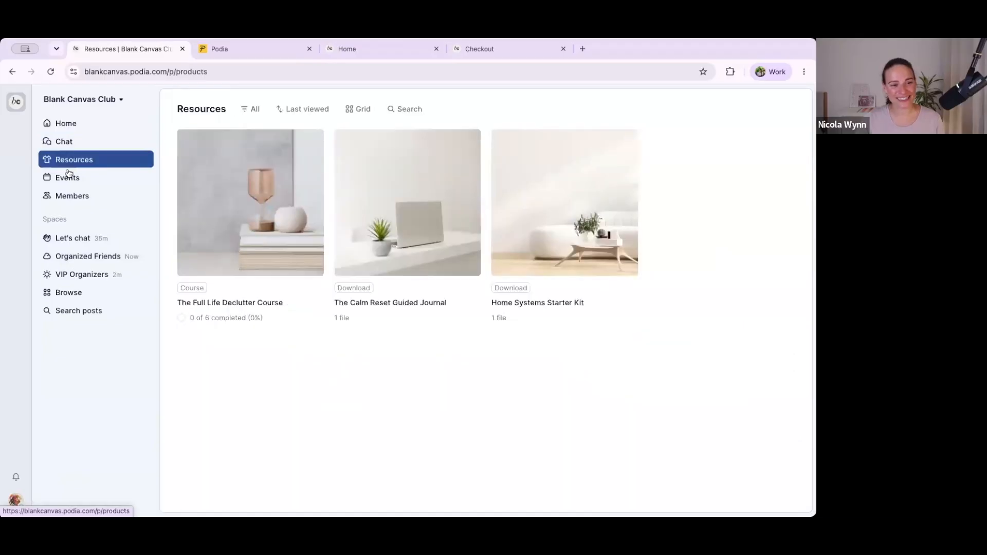
left_click(88, 122)
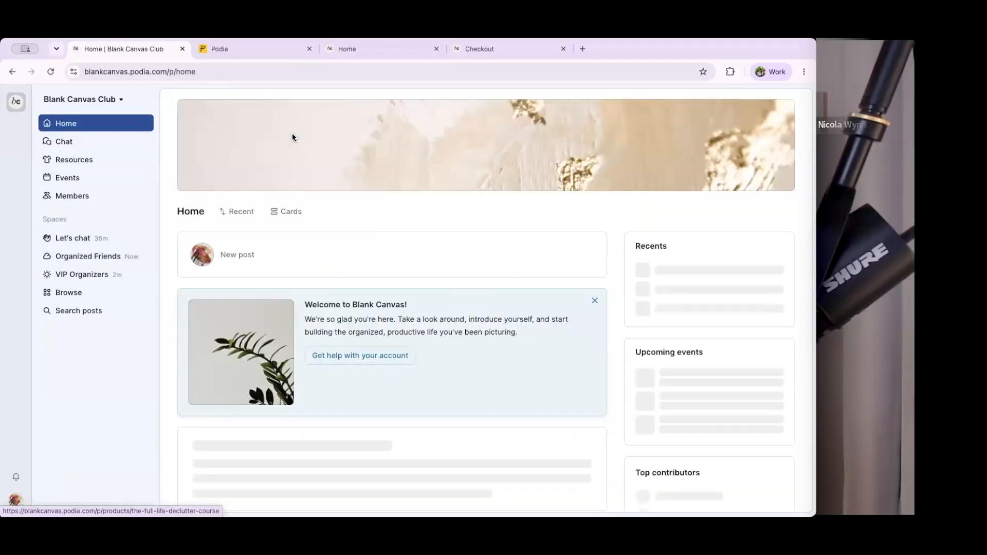